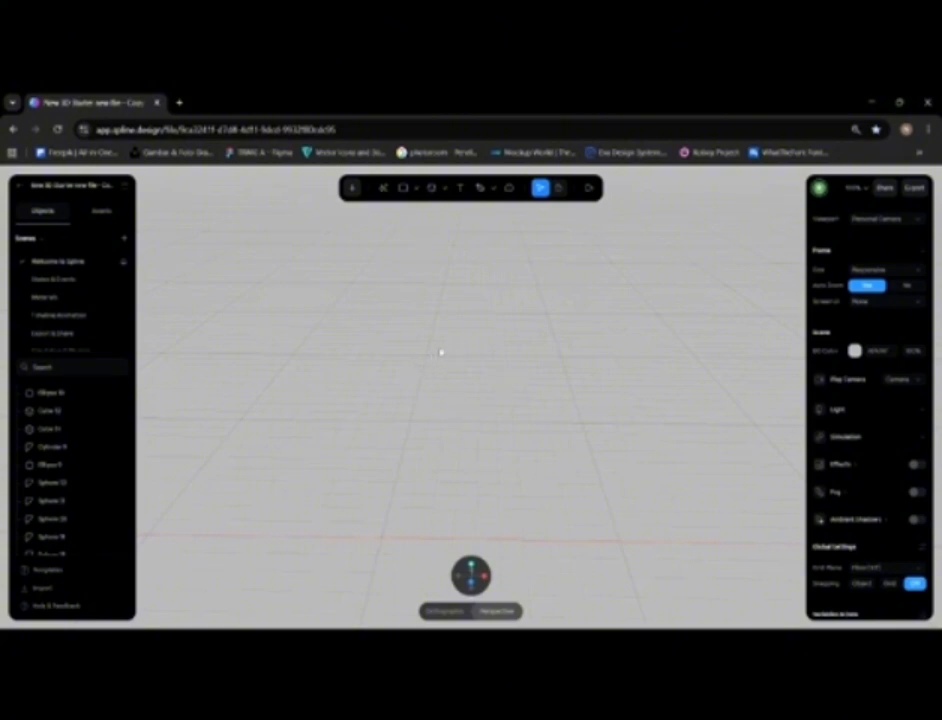
# Step: Draw a flat rectangle on the floor grid in the middle of the empty scene
pyautogui.moveTo(478, 385)
pyautogui.mouseDown()
pyautogui.moveTo(496, 386)
pyautogui.moveTo(467, 388)
pyautogui.mouseUp()
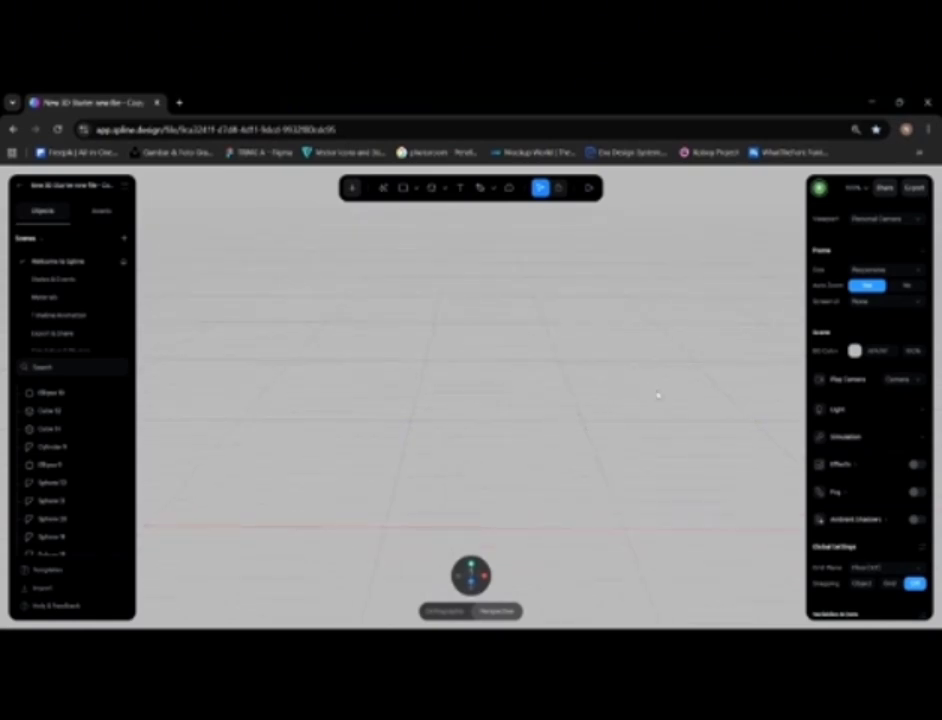
pyautogui.click(403, 188)
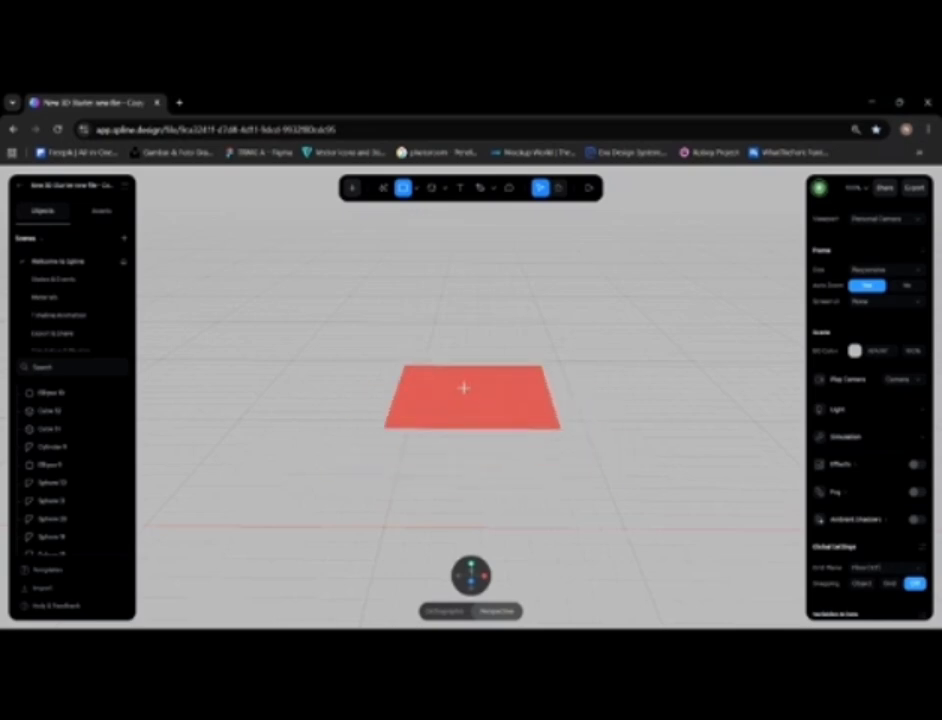
pyautogui.click(416, 386)
pyautogui.moveTo(445, 408); pyautogui.dragTo(635, 475)
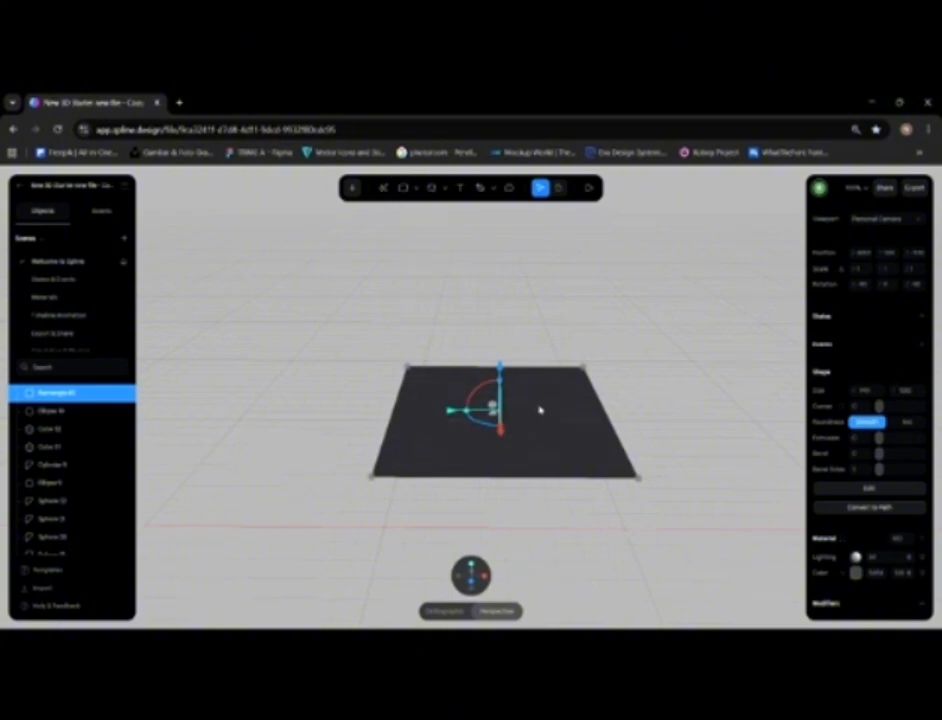
# Step: Extrude the rectangle into a thin slab, give it a bevel with 8 bevel sides, and round its corners
pyautogui.moveTo(601, 413)
pyautogui.mouseDown()
pyautogui.moveTo(604, 385)
pyautogui.moveTo(600, 397)
pyautogui.mouseUp()
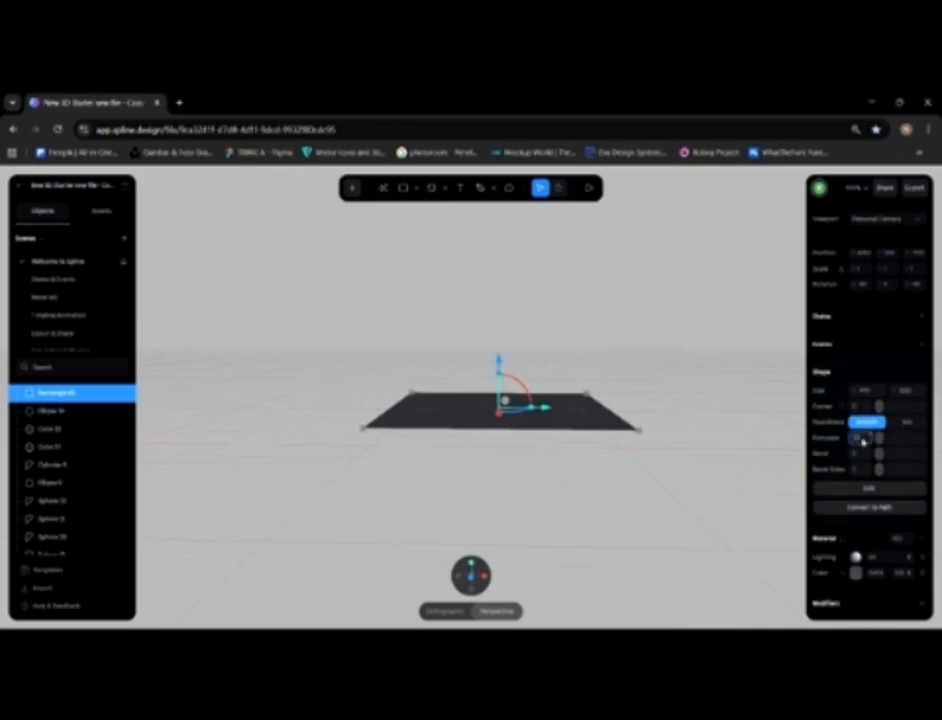
pyautogui.moveTo(863, 441); pyautogui.dragTo(864, 443)
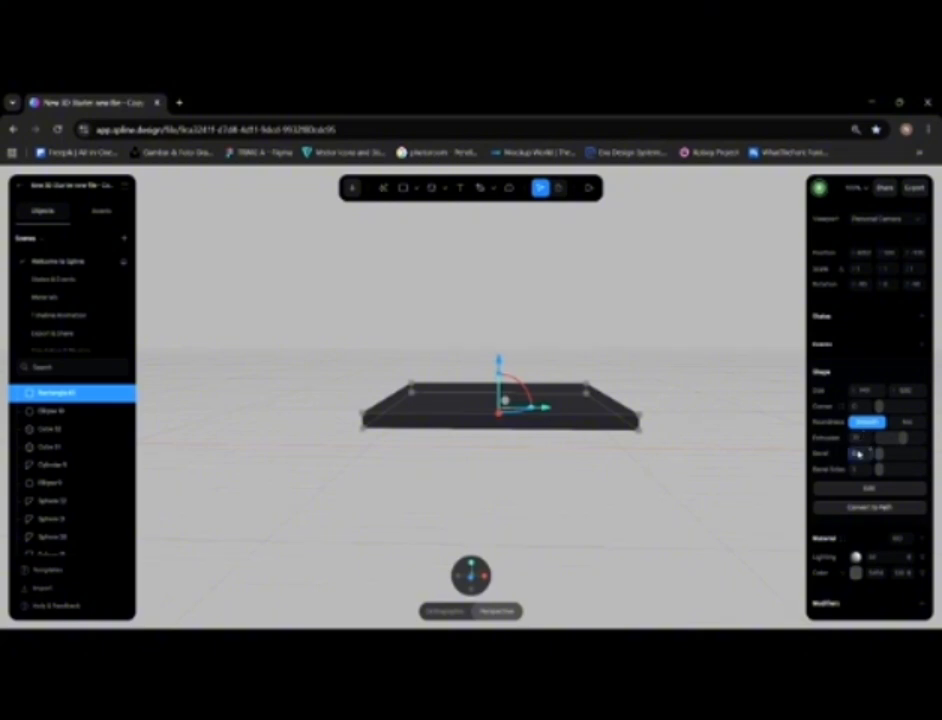
pyautogui.moveTo(858, 454); pyautogui.dragTo(859, 454)
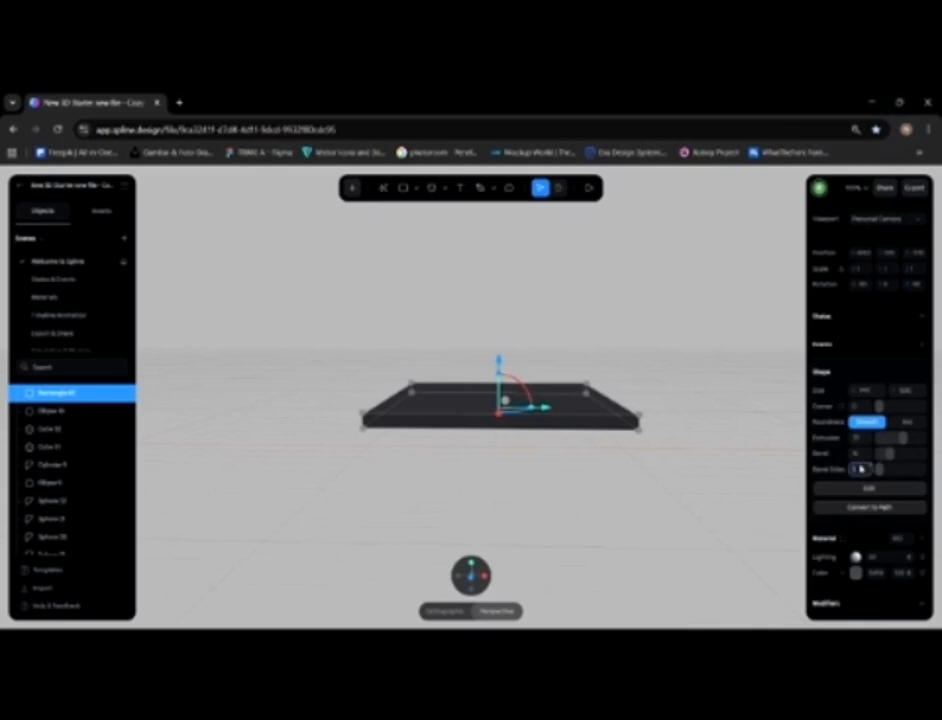
pyautogui.write('8')
pyautogui.press('Return')
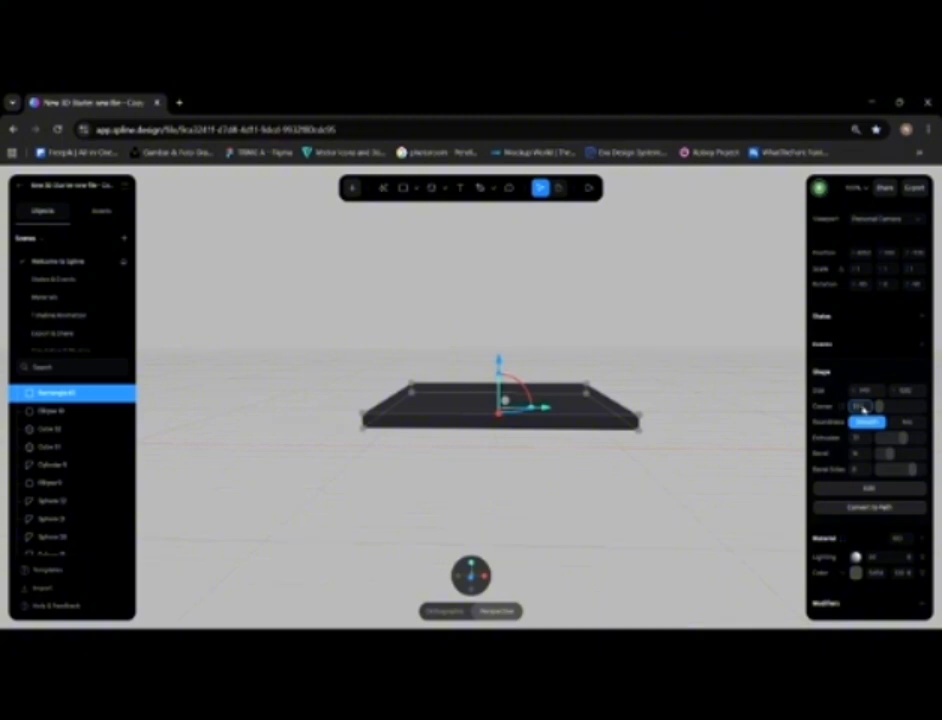
pyautogui.moveTo(864, 408); pyautogui.dragTo(862, 410)
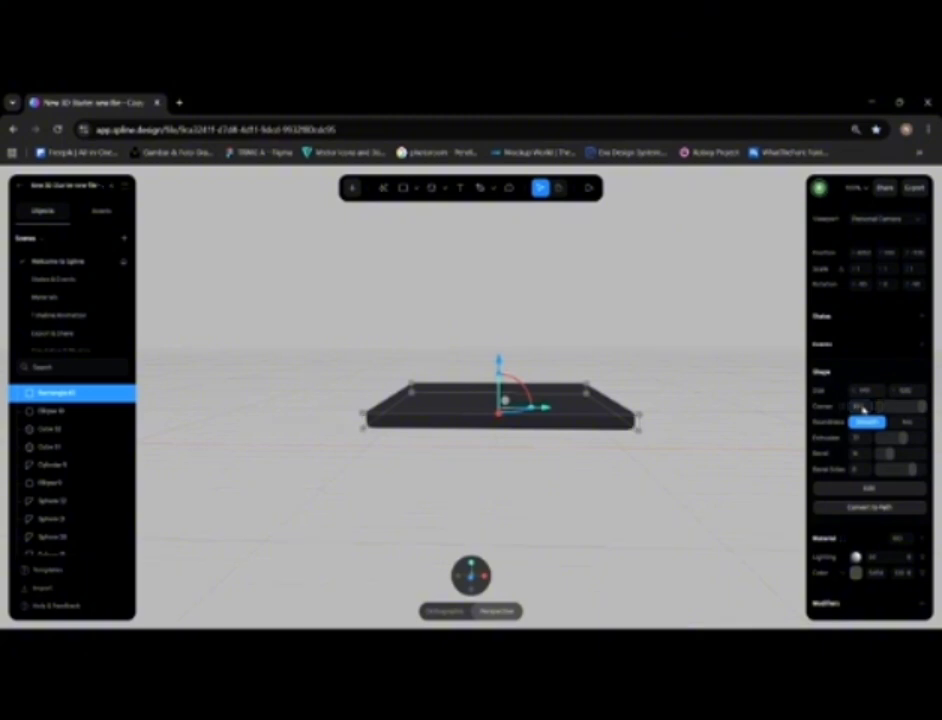
pyautogui.click(770, 372)
# Step: Widen the rounded slab along one side and increase its extrusion so it becomes thicker
pyautogui.moveTo(686, 383)
pyautogui.keyDown('alt'); pyautogui.mouseDown()
pyautogui.moveTo(692, 428)
pyautogui.moveTo(671, 383)
pyautogui.moveTo(679, 397)
pyautogui.mouseUp(); pyautogui.keyUp('alt')
pyautogui.click(557, 410)
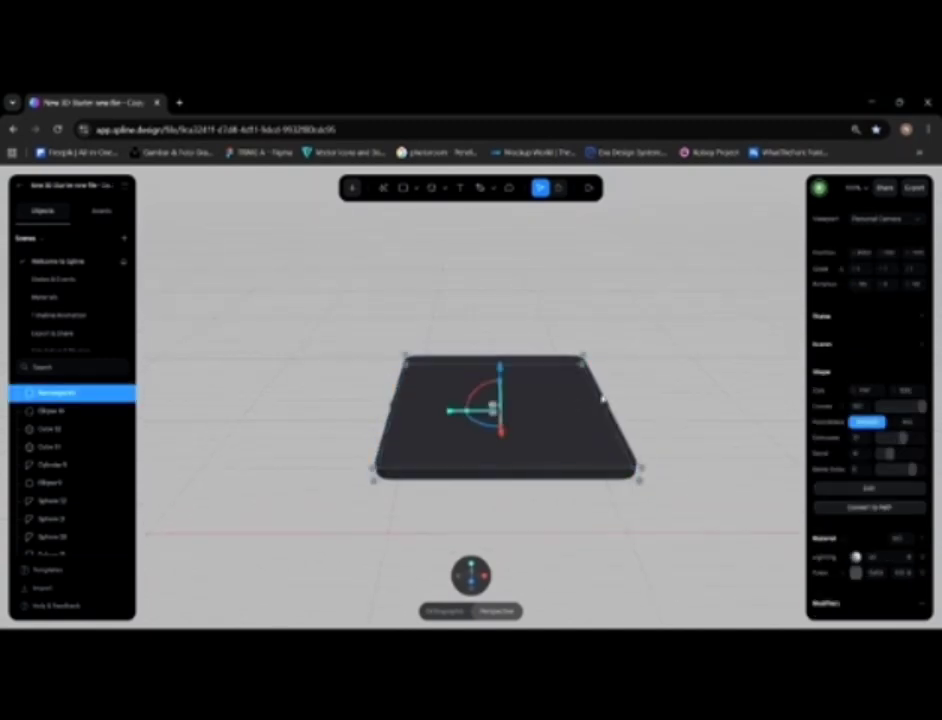
pyautogui.moveTo(601, 397); pyautogui.dragTo(700, 397)
pyautogui.click(860, 440)
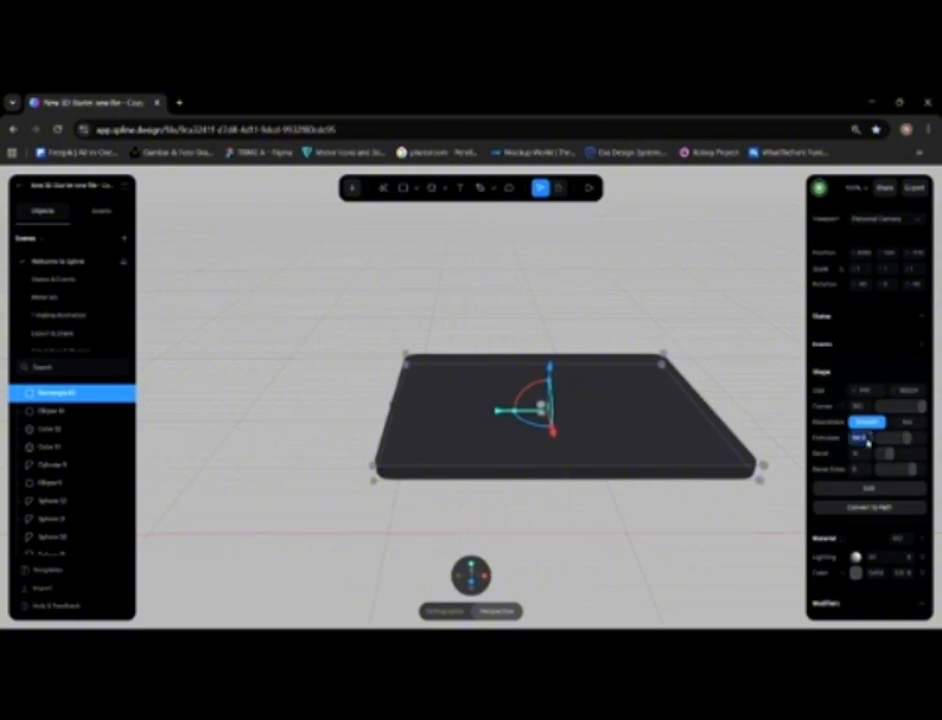
pyautogui.click(868, 442)
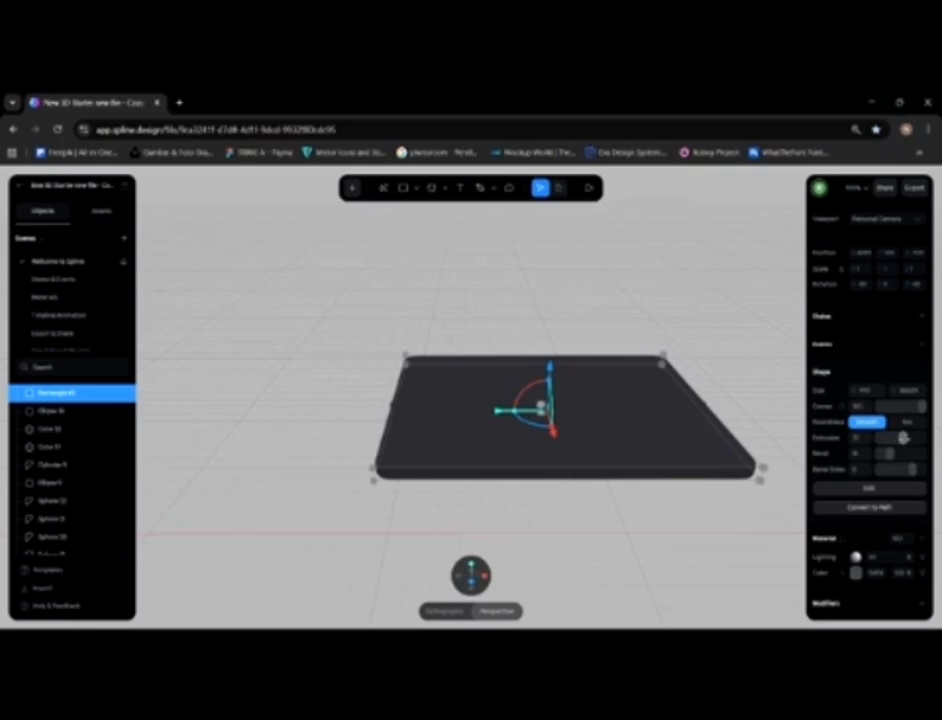
pyautogui.moveTo(903, 438); pyautogui.dragTo(921, 438)
pyautogui.click(772, 421)
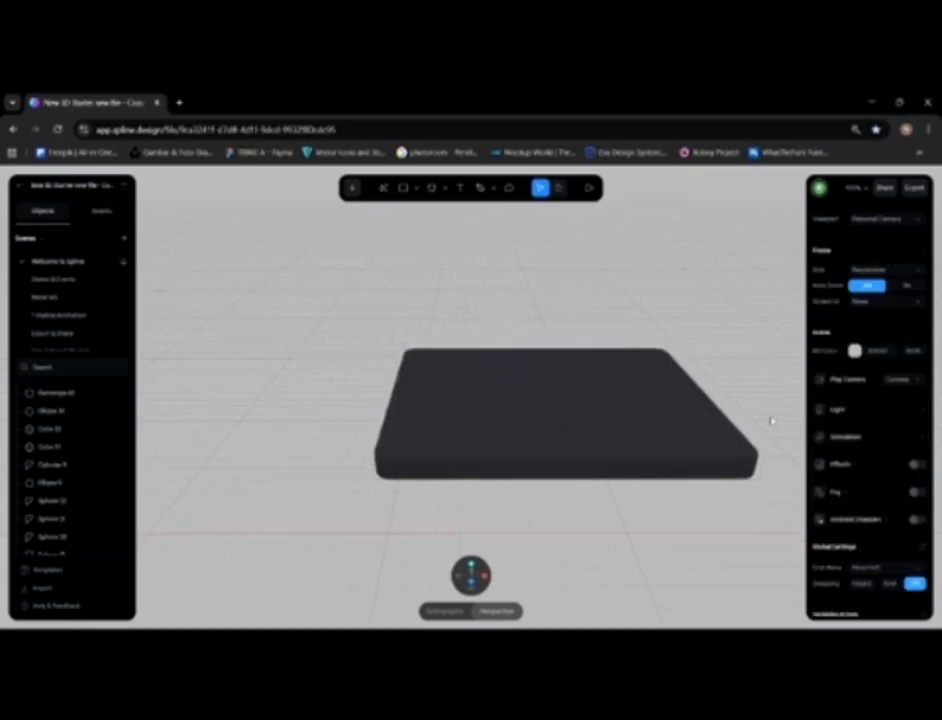
# Step: Add a cube on top of the rounded slab
pyautogui.moveTo(752, 381); pyautogui.dragTo(684, 410)
pyautogui.moveTo(454, 212); pyautogui.dragTo(501, 322)
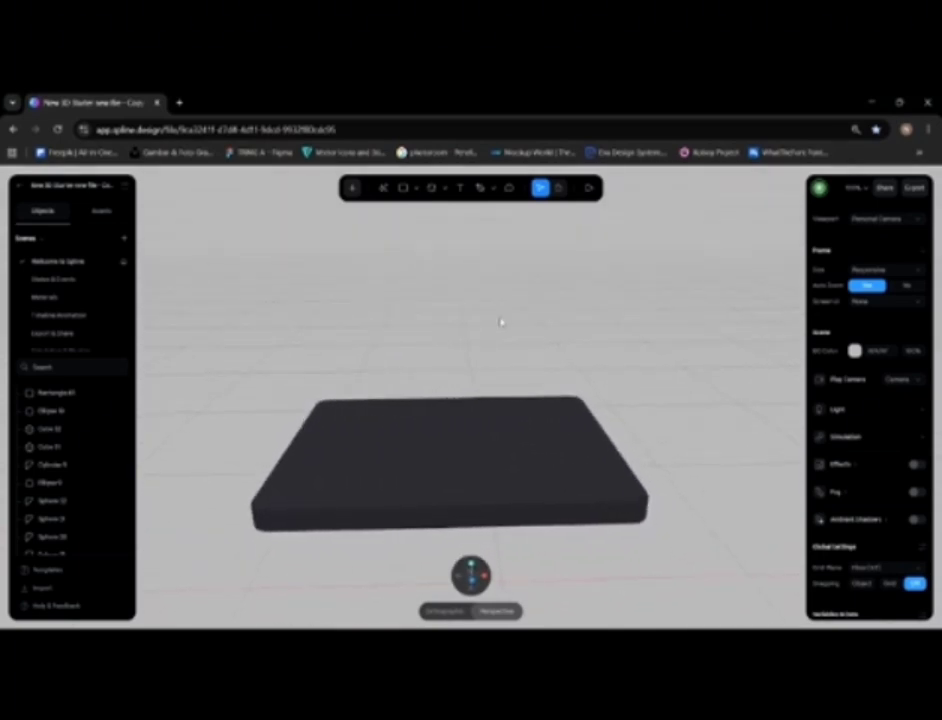
pyautogui.click(431, 188)
pyautogui.moveTo(458, 420); pyautogui.dragTo(660, 401)
pyautogui.click(610, 431)
# Step: Move the cube sideways so it stands on the right half of the slab
pyautogui.click(486, 435)
pyautogui.moveTo(500, 382); pyautogui.dragTo(513, 446)
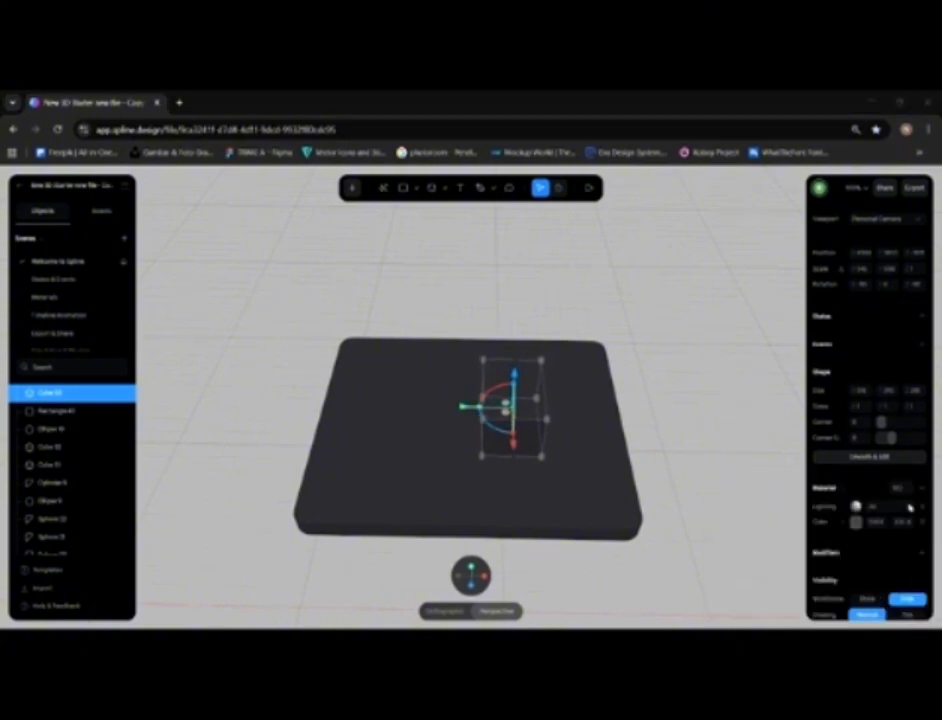
pyautogui.moveTo(463, 410); pyautogui.dragTo(477, 410)
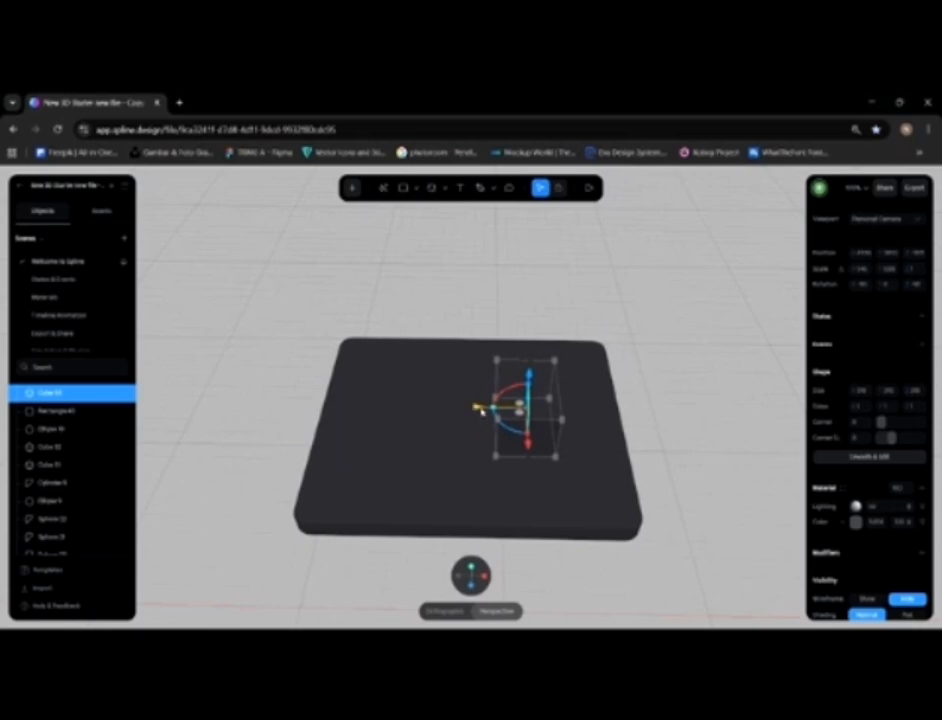
pyautogui.click(643, 405)
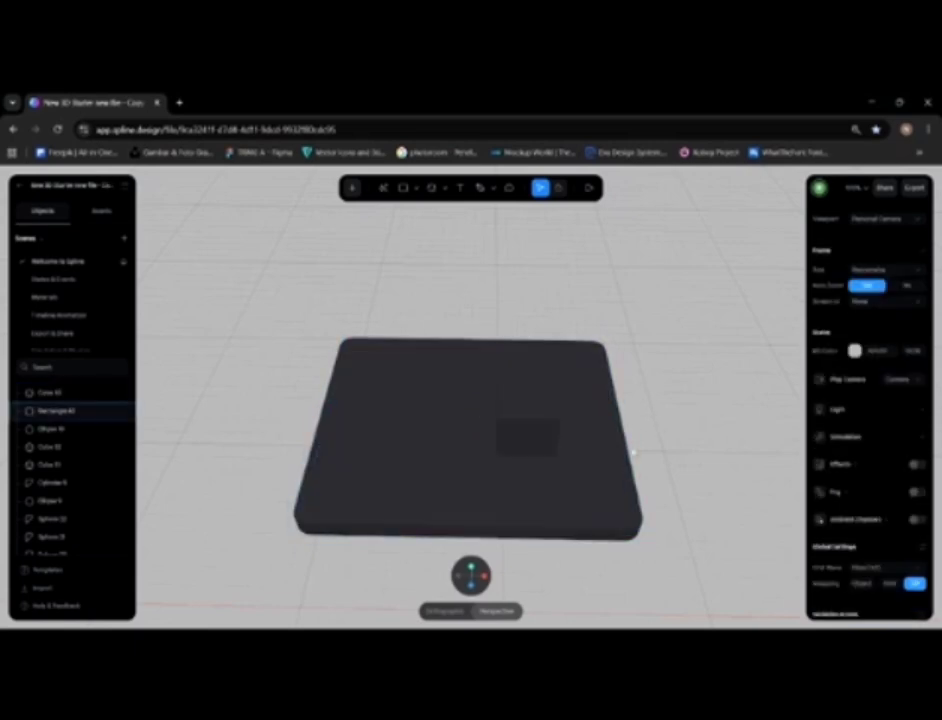
pyautogui.moveTo(654, 448); pyautogui.dragTo(534, 441)
pyautogui.click(555, 435)
pyautogui.moveTo(708, 437); pyautogui.dragTo(651, 403)
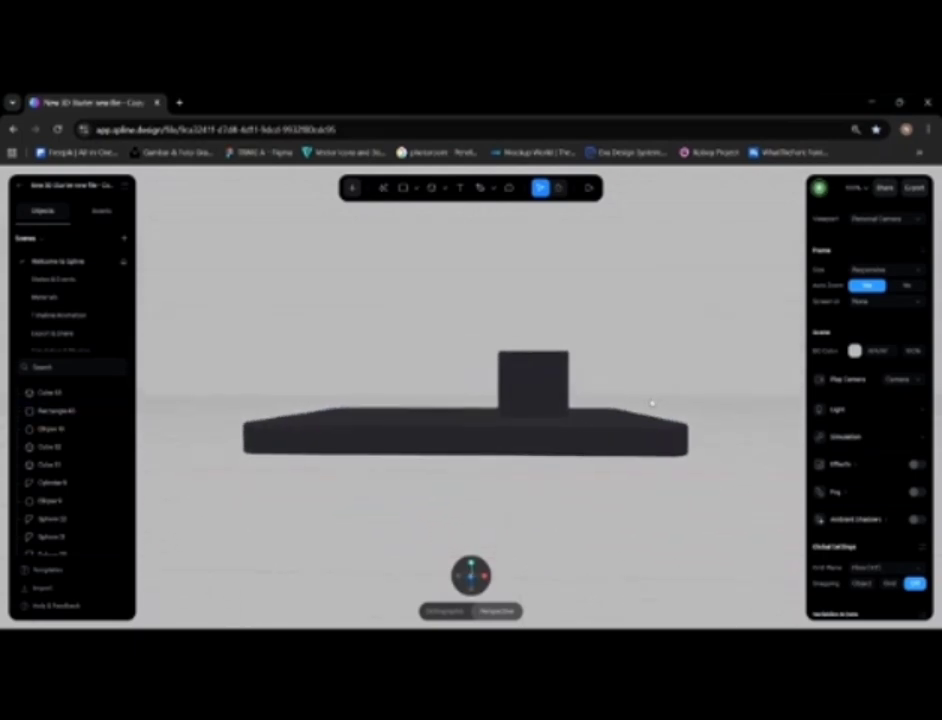
# Step: Turn the cube into an editable Smooth & Edit mesh and raise its upper left corner so the top slopes
pyautogui.click(518, 374)
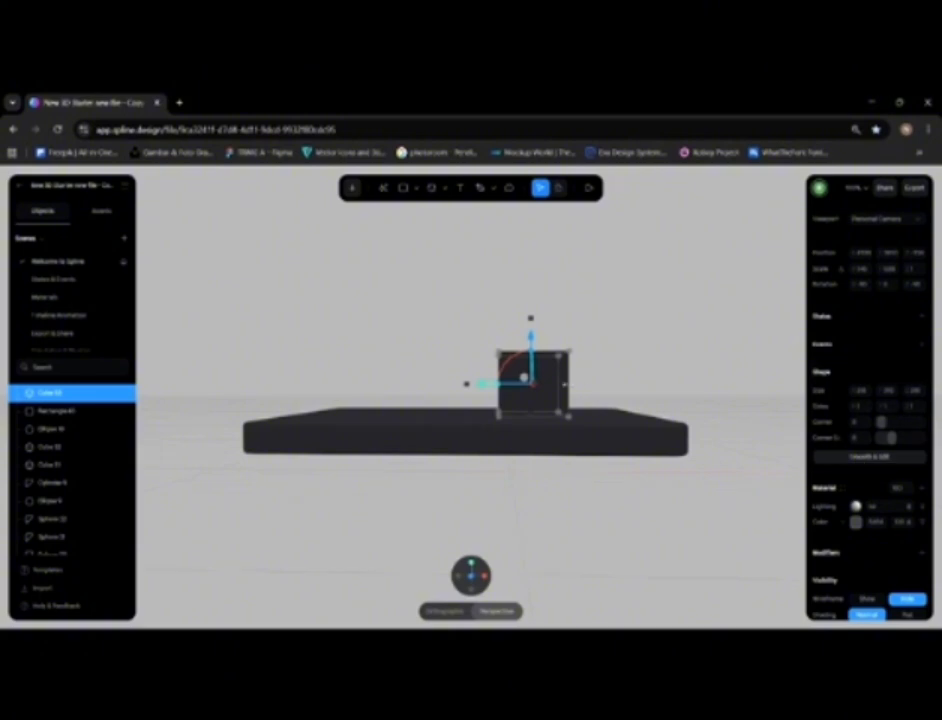
pyautogui.click(878, 459)
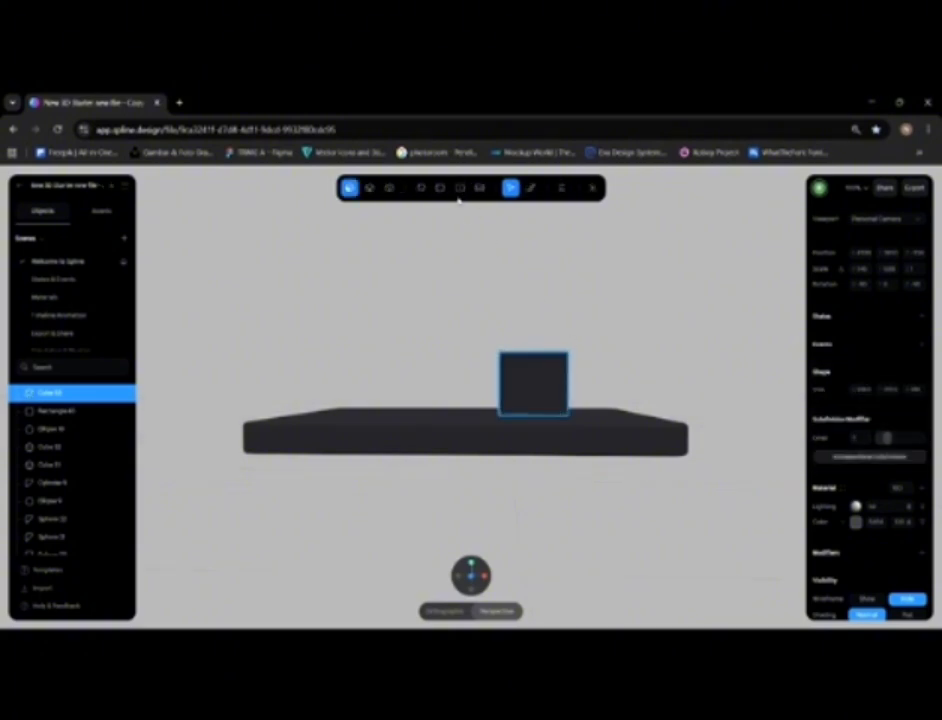
pyautogui.click(389, 189)
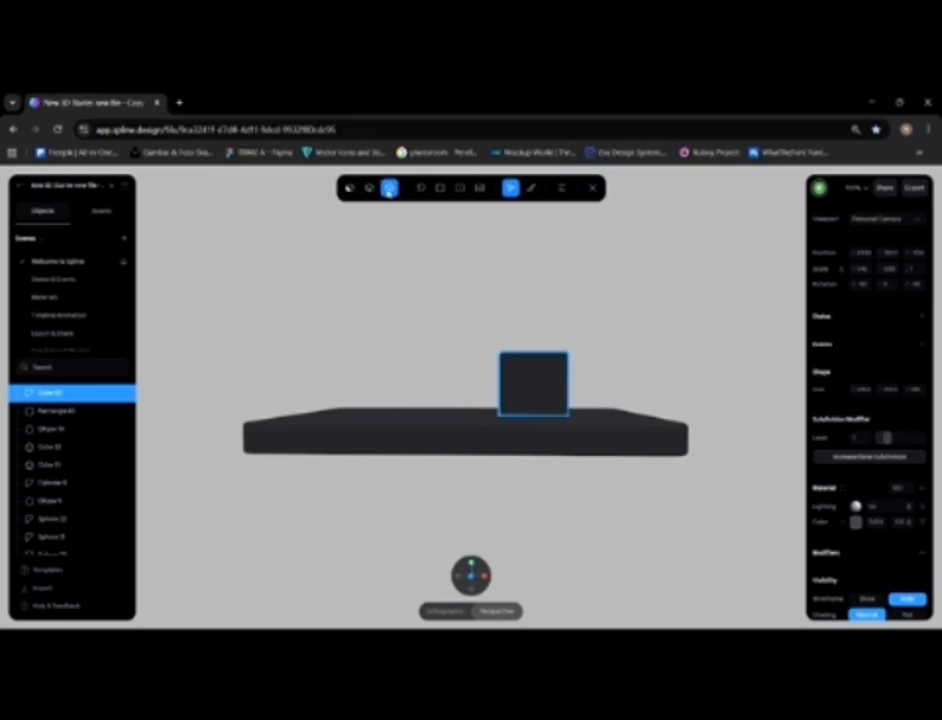
pyautogui.click(500, 353)
pyautogui.moveTo(500, 404); pyautogui.dragTo(500, 392)
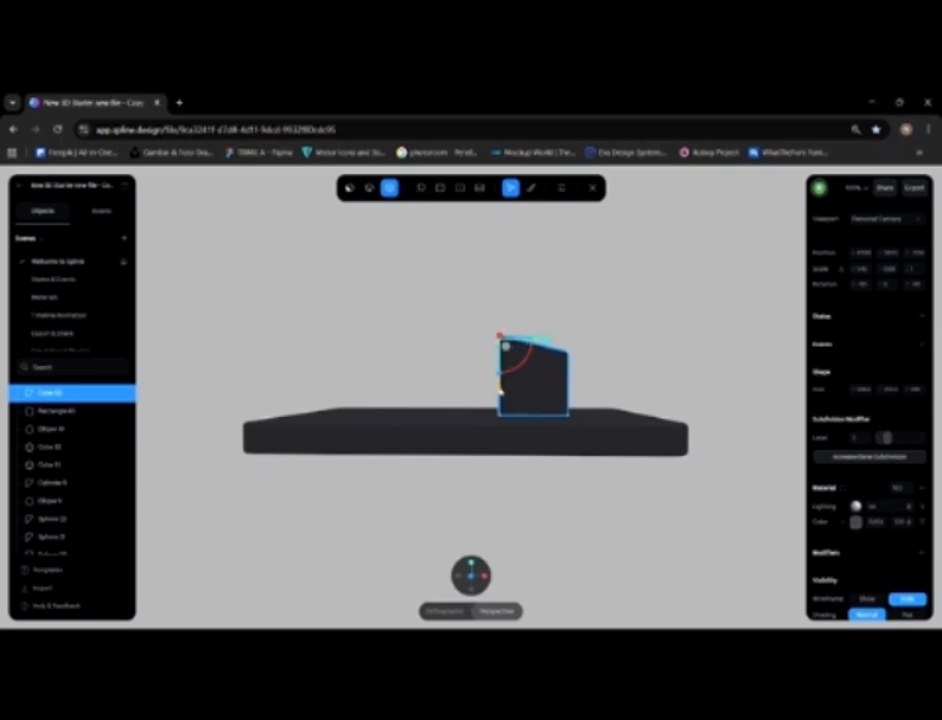
pyautogui.click(619, 359)
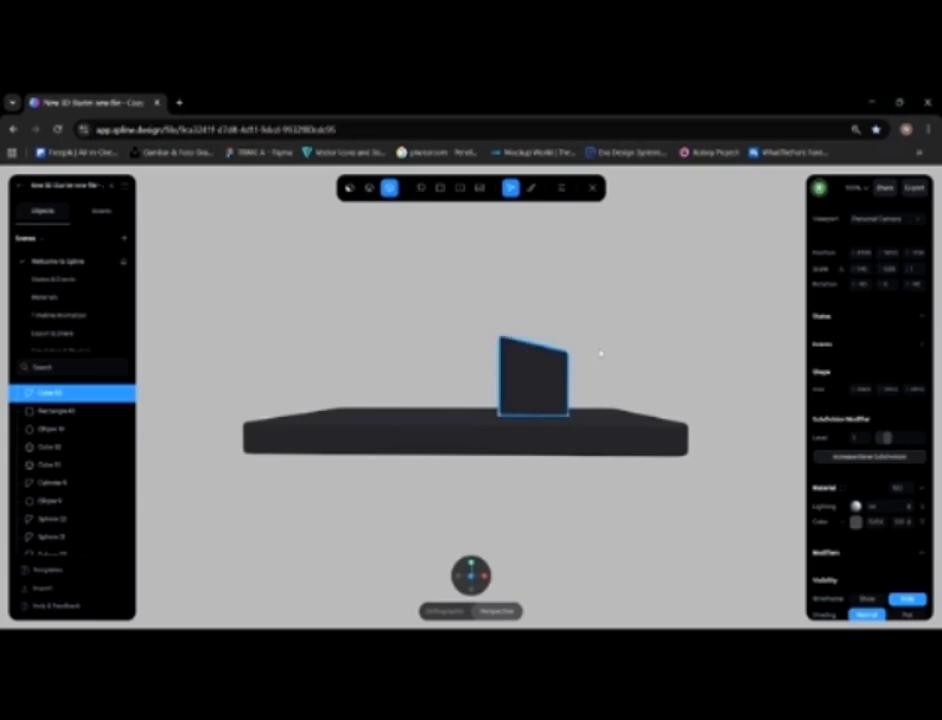
pyautogui.moveTo(600, 353)
pyautogui.mouseDown()
pyautogui.moveTo(597, 391)
pyautogui.moveTo(593, 372)
pyautogui.mouseUp()
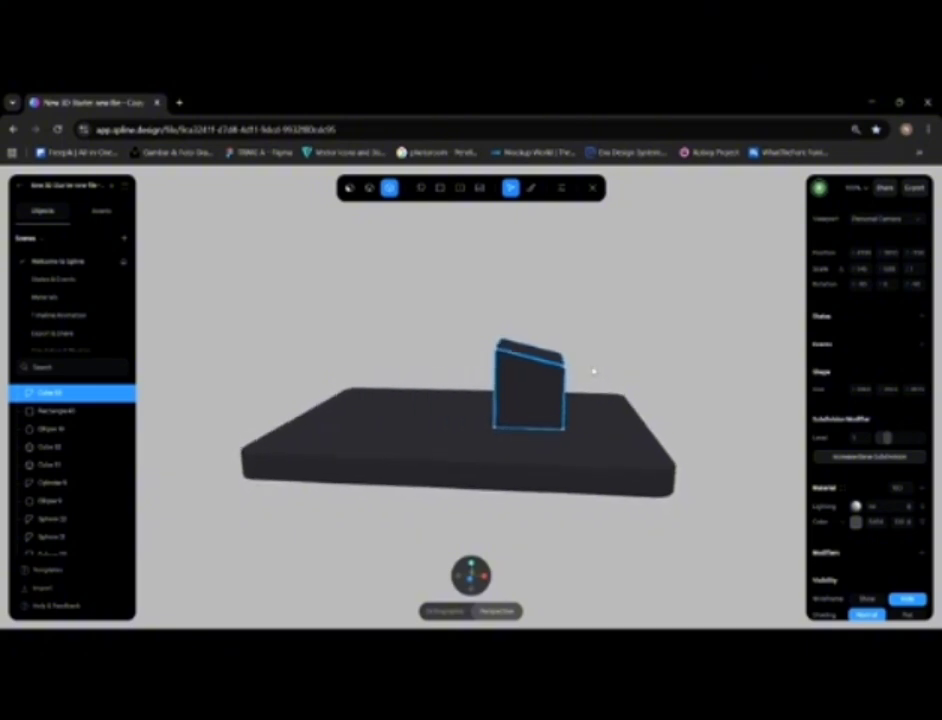
pyautogui.click(592, 188)
pyautogui.click(604, 260)
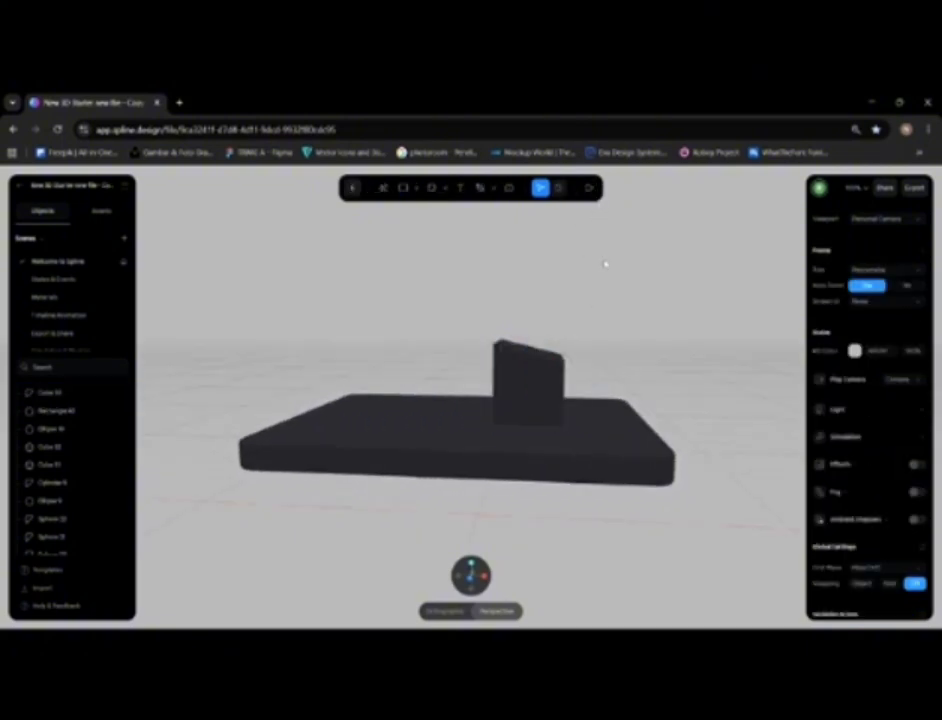
# Step: Add a second, smaller flat rectangle behind the slab and move it onto the slab's area
pyautogui.scroll(-1, 582, 291)
pyautogui.keyDown('alt'); pyautogui.moveTo(592, 306); pyautogui.dragTo(595, 322); pyautogui.keyUp('alt')
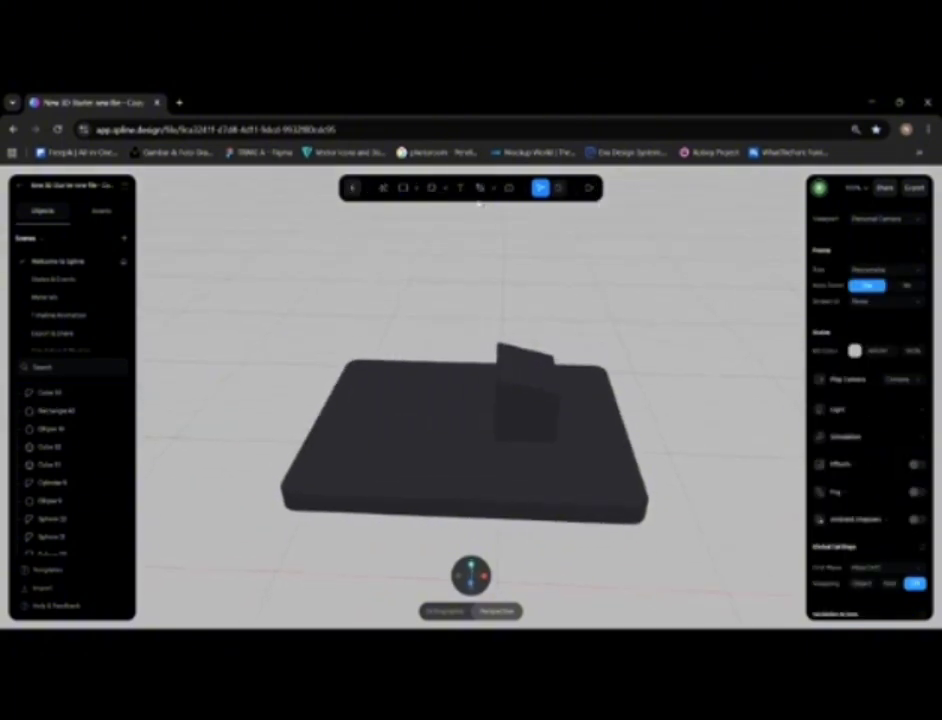
pyautogui.keyDown('alt'); pyautogui.moveTo(451, 221); pyautogui.dragTo(456, 210); pyautogui.keyUp('alt')
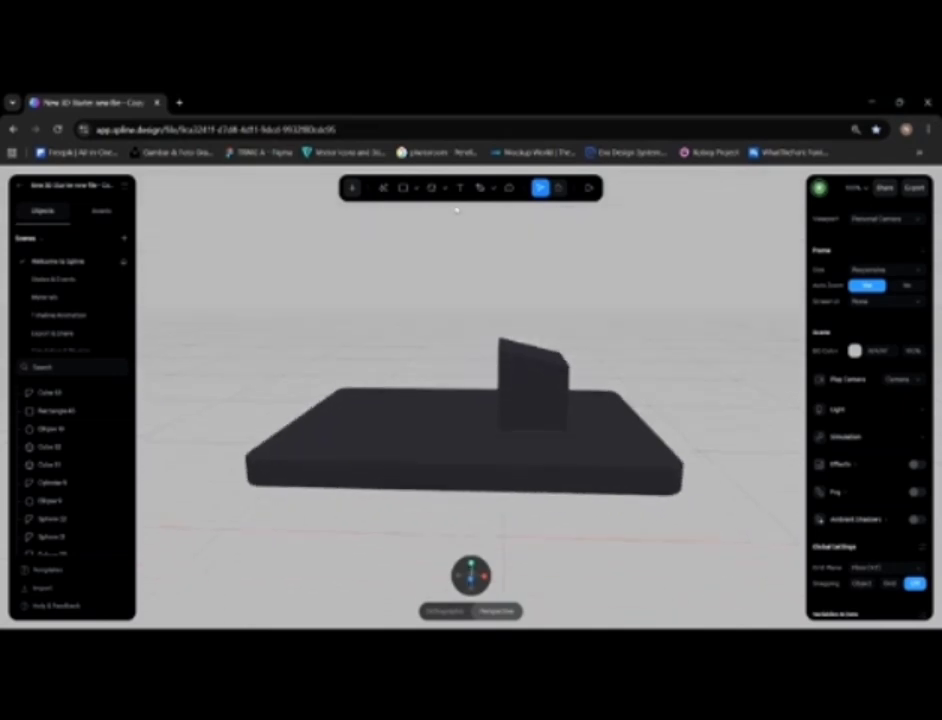
pyautogui.click(403, 189)
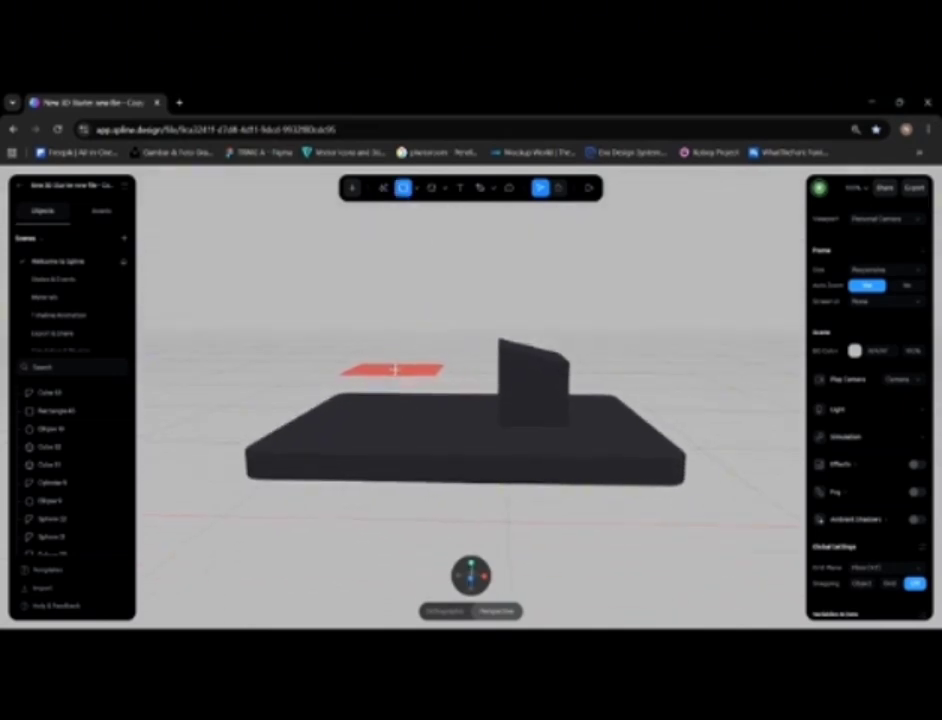
pyautogui.click(400, 374)
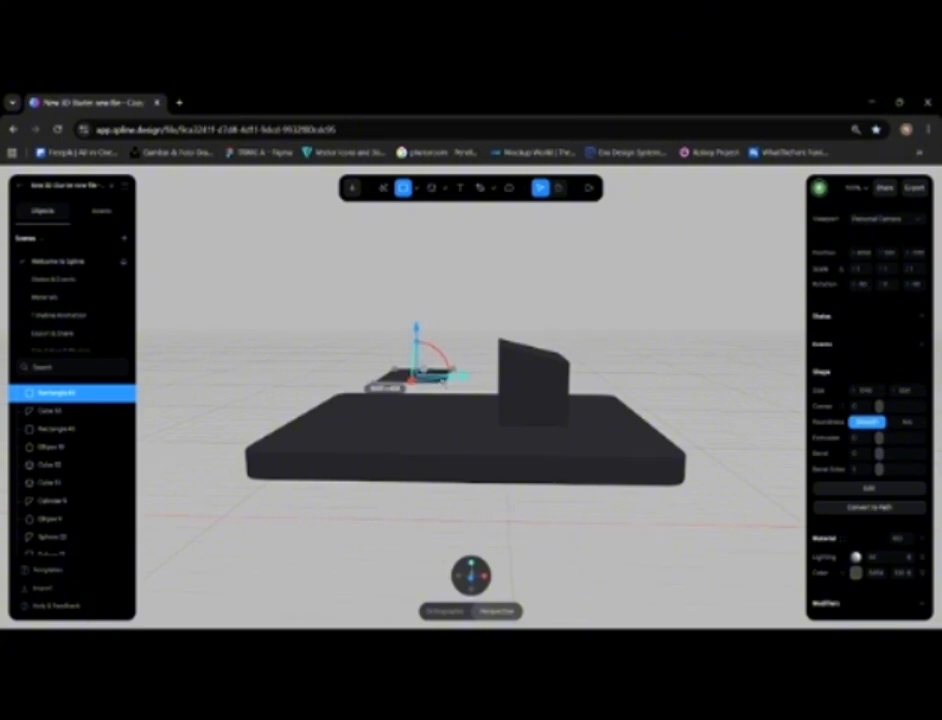
pyautogui.click(467, 344)
pyautogui.moveTo(467, 344); pyautogui.dragTo(500, 381)
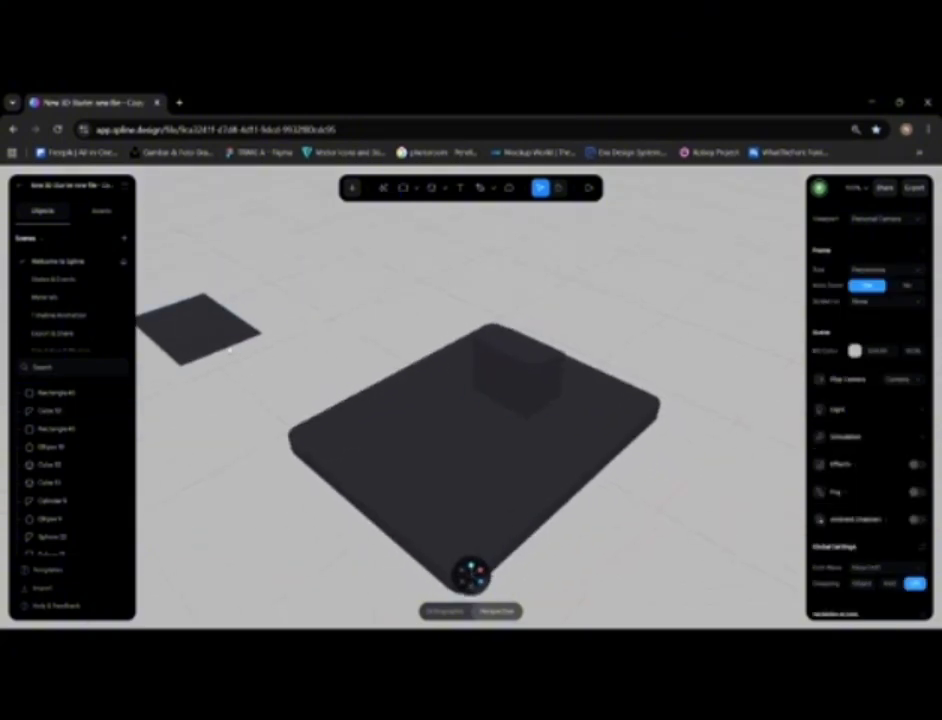
pyautogui.click(228, 345)
pyautogui.moveTo(200, 325); pyautogui.dragTo(427, 468)
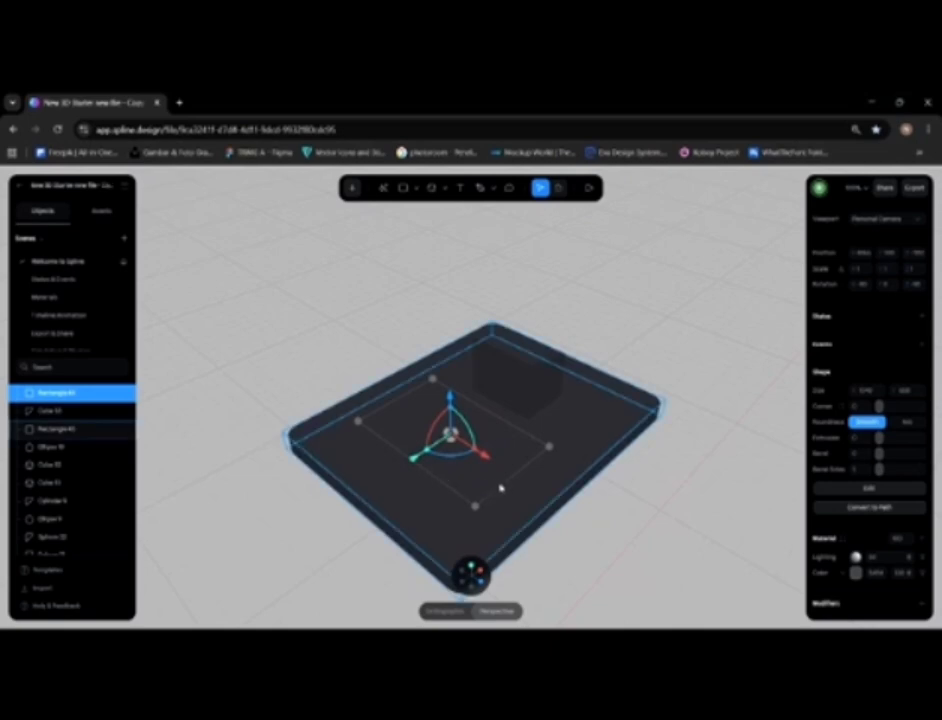
# Step: Resize the small rectangle beside the sloped block and raise it above the slab
pyautogui.moveTo(503, 484); pyautogui.dragTo(538, 456)
pyautogui.moveTo(379, 438); pyautogui.dragTo(427, 440)
pyautogui.moveTo(514, 451); pyautogui.dragTo(487, 429)
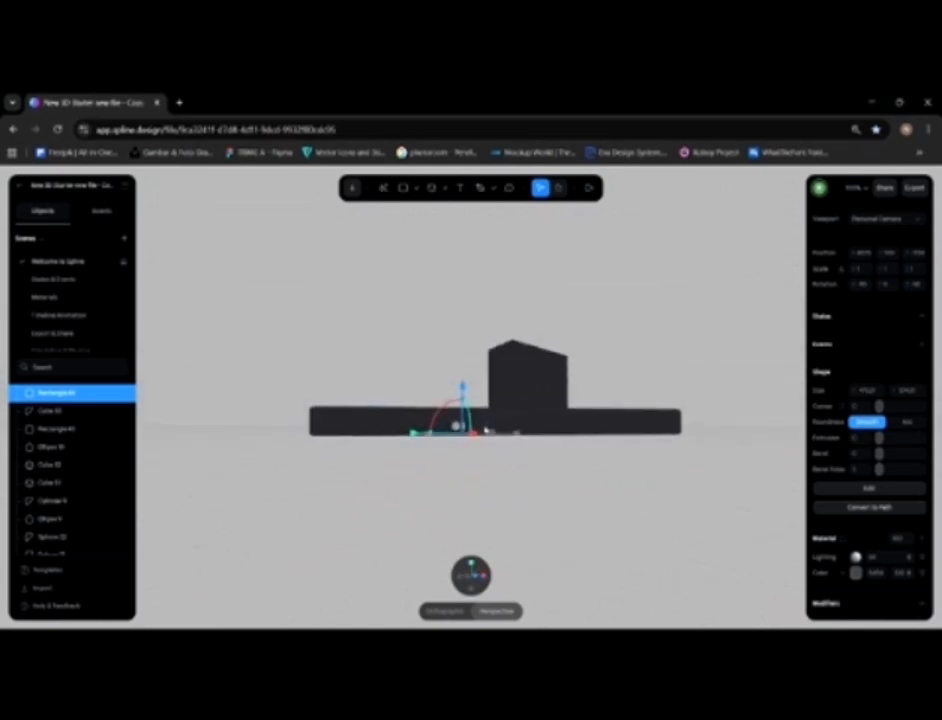
pyautogui.moveTo(463, 389); pyautogui.dragTo(464, 346)
# Step: Extrude the small raised rectangle by 45 to form a plate
pyautogui.moveTo(551, 388)
pyautogui.keyDown('alt'); pyautogui.mouseDown()
pyautogui.moveTo(545, 402)
pyautogui.moveTo(538, 391)
pyautogui.mouseUp(); pyautogui.keyUp('alt')
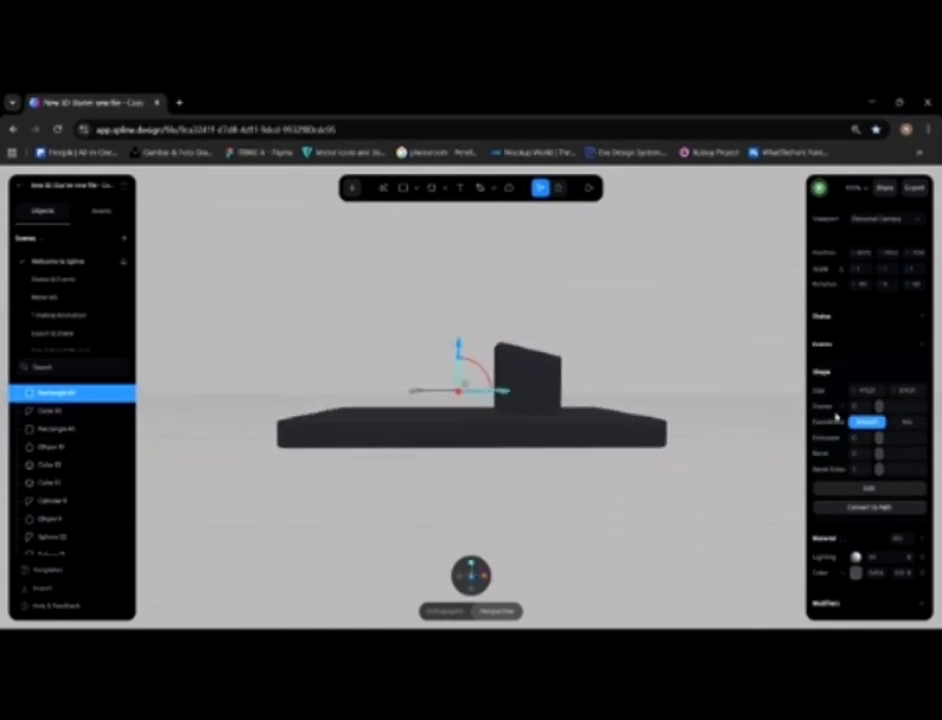
pyautogui.moveTo(879, 437); pyautogui.dragTo(901, 441)
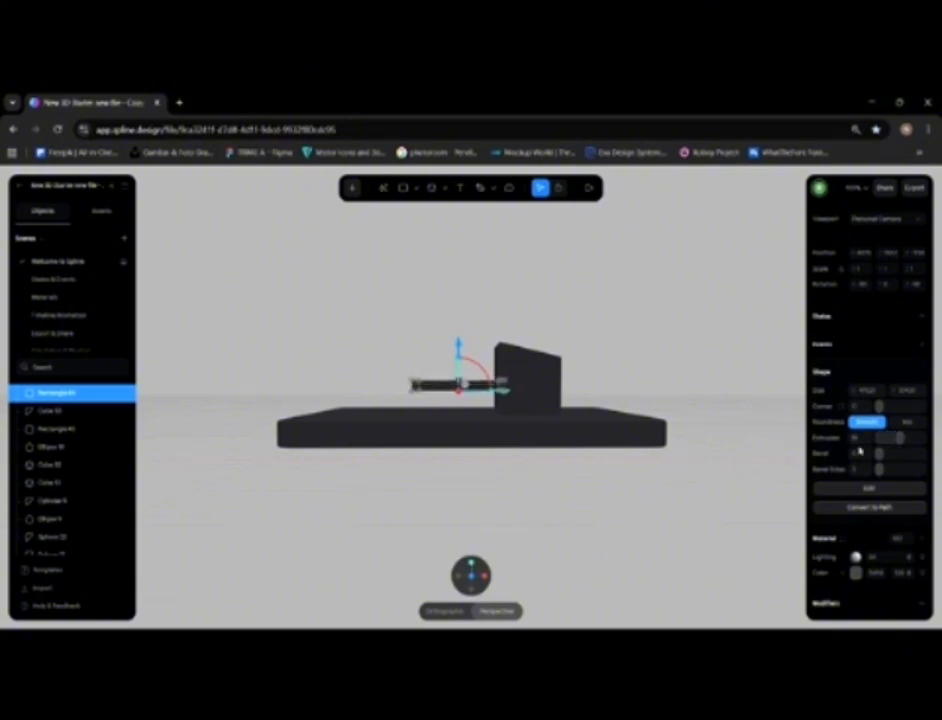
pyautogui.click(863, 444)
pyautogui.write('45')
pyautogui.press('Return')
pyautogui.moveTo(723, 374); pyautogui.dragTo(722, 430)
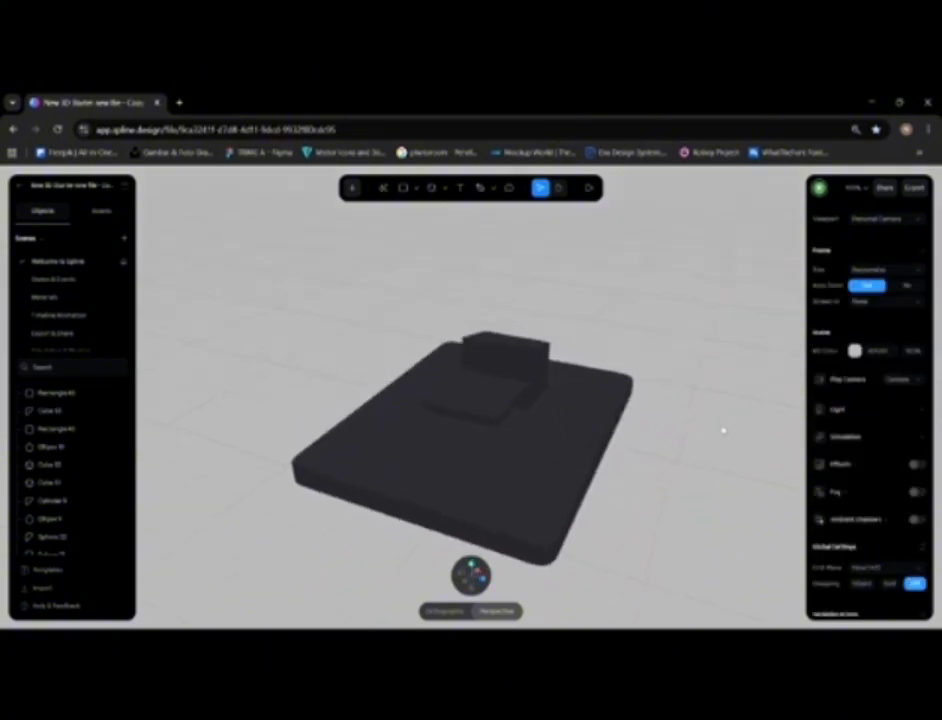
# Step: Select the small raised plate beside the sloped block and bevel its edges
pyautogui.scroll(5, 723, 431)
pyautogui.moveTo(664, 441); pyautogui.dragTo(618, 434)
pyautogui.scroll(2, 553, 440)
pyautogui.click(471, 430)
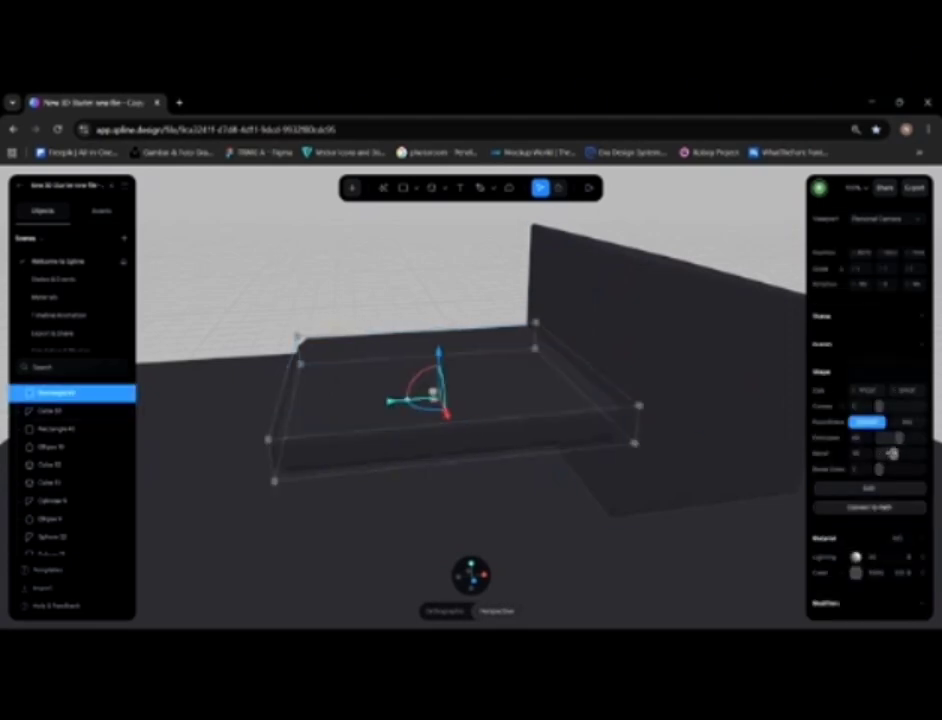
pyautogui.keyDown('shift'); pyautogui.click(556, 365); pyautogui.keyUp('shift')
pyautogui.click(461, 282)
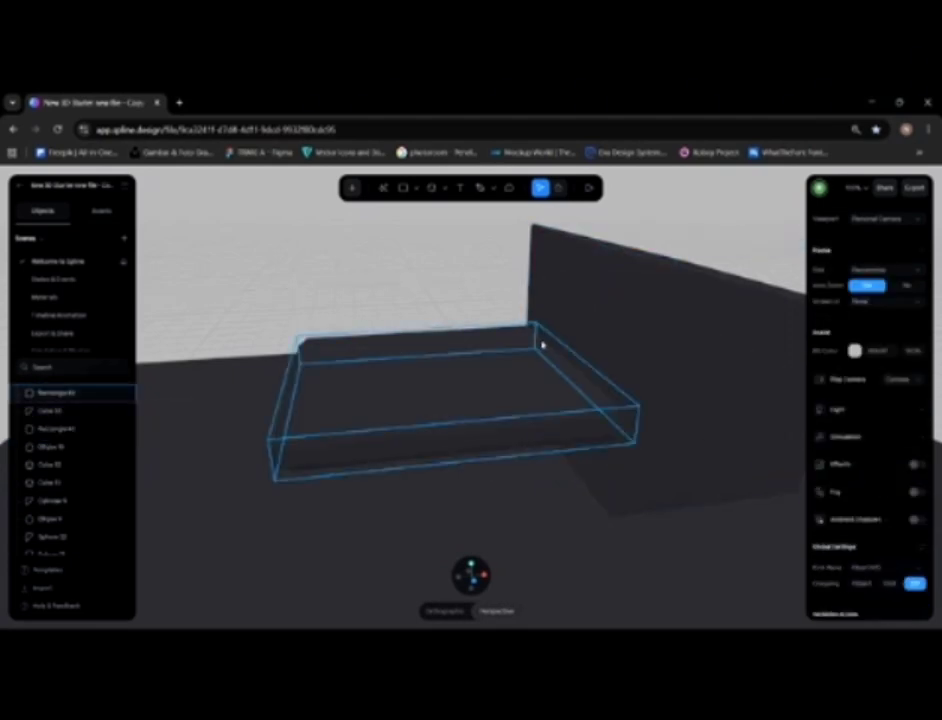
# Step: Raise the beveled plate to the top of the sloped block, shift it over the block and tilt it along the slope
pyautogui.keyDown('alt'); pyautogui.moveTo(540, 343); pyautogui.dragTo(526, 318); pyautogui.keyUp('alt')
pyautogui.click(484, 347)
pyautogui.moveTo(427, 327); pyautogui.dragTo(435, 214)
pyautogui.keyDown('ctrl'); pyautogui.scroll(-5, 496, 282); pyautogui.keyUp('ctrl')
pyautogui.scroll(2, 538, 360)
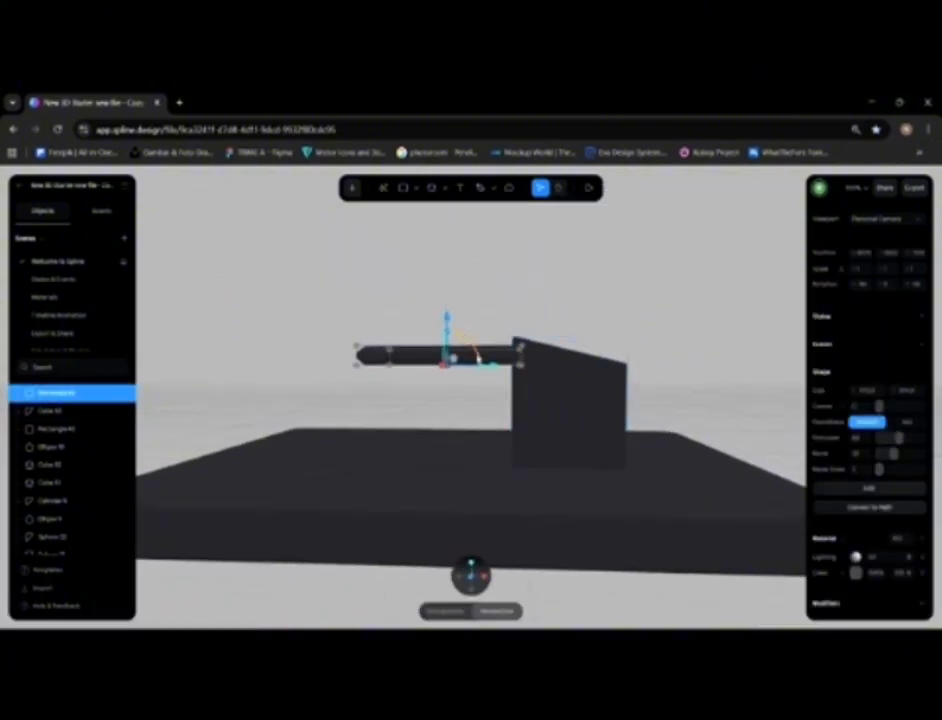
pyautogui.moveTo(497, 366); pyautogui.dragTo(582, 350)
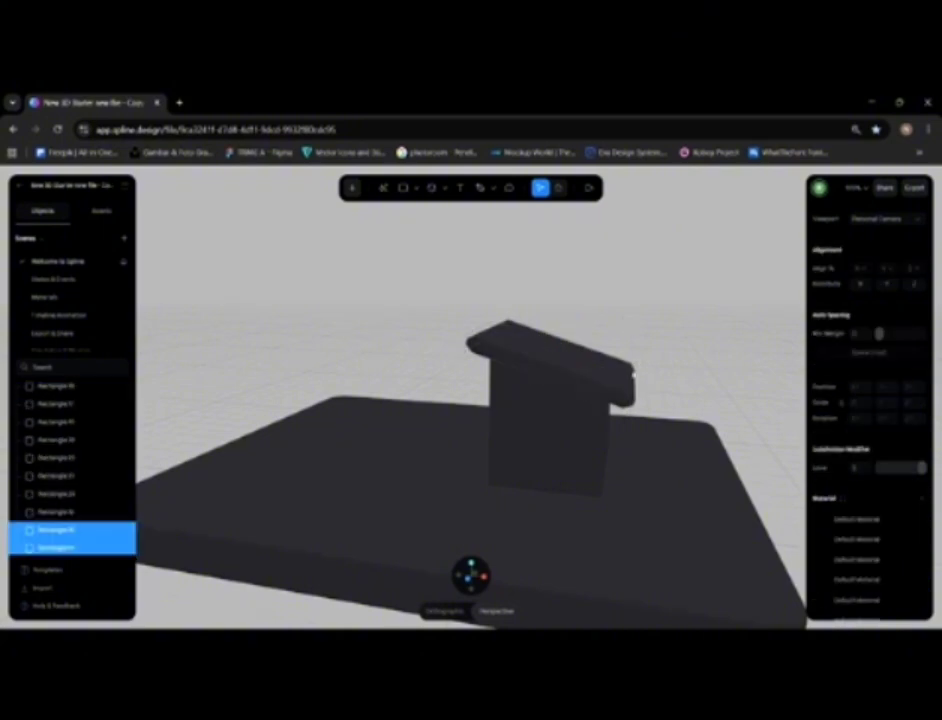
# Step: Fine-tune the height and tilt of the roof plate so it lies parallel along the block's sloped top
pyautogui.moveTo(630, 450); pyautogui.dragTo(641, 339, button='right')
pyautogui.keyDown('alt'); pyautogui.moveTo(641, 339); pyautogui.dragTo(679, 370); pyautogui.keyUp('alt')
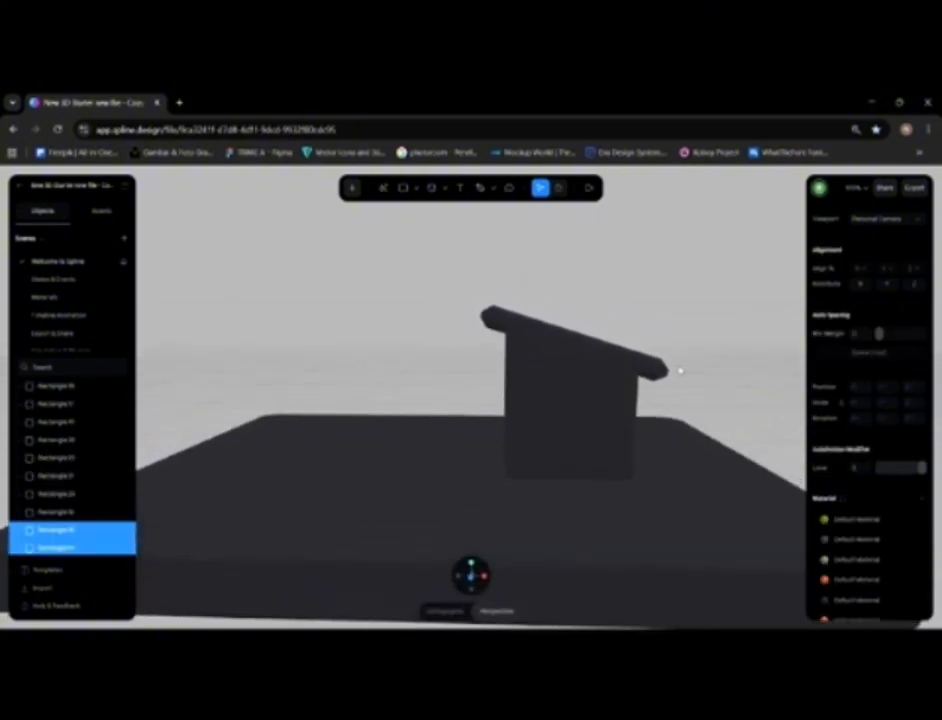
pyautogui.keyDown('alt'); pyautogui.moveTo(577, 360); pyautogui.dragTo(610, 395); pyautogui.keyUp('alt')
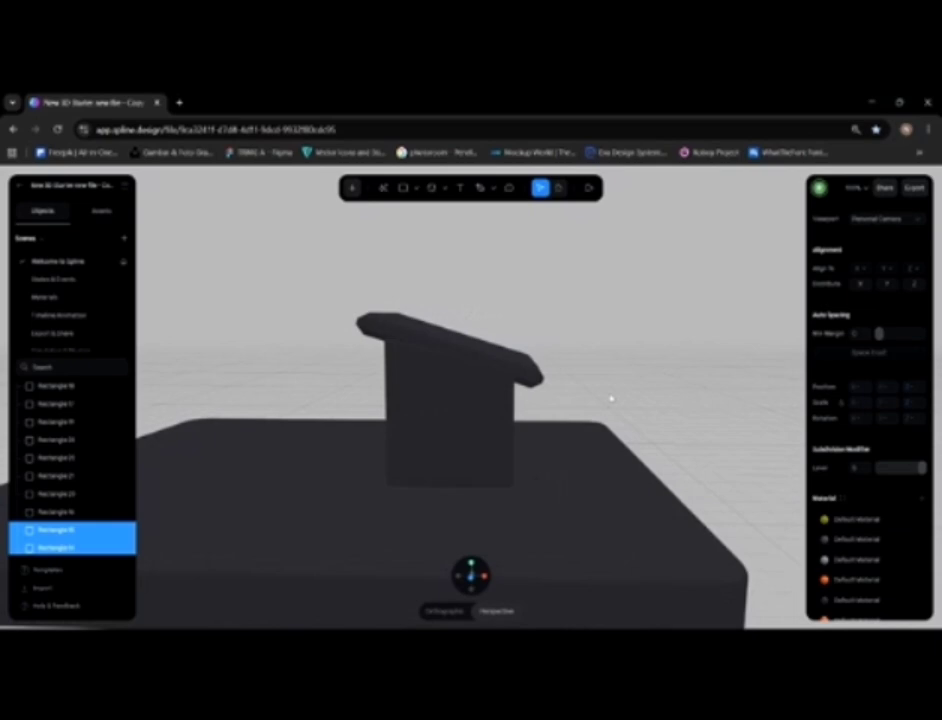
pyautogui.click(488, 362)
pyautogui.moveTo(468, 318); pyautogui.dragTo(467, 308)
pyautogui.moveTo(588, 327)
pyautogui.keyDown('alt'); pyautogui.mouseDown()
pyautogui.moveTo(597, 318)
pyautogui.moveTo(589, 325)
pyautogui.mouseUp(); pyautogui.keyUp('alt')
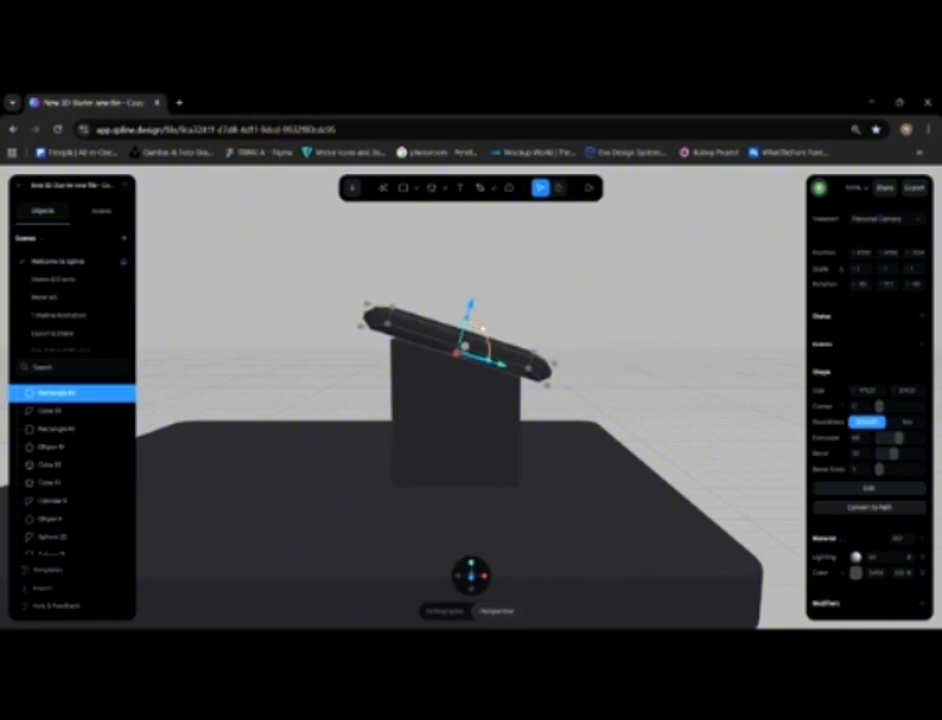
pyautogui.moveTo(483, 328); pyautogui.dragTo(483, 325)
pyautogui.keyDown('alt'); pyautogui.moveTo(553, 327); pyautogui.dragTo(564, 304); pyautogui.keyUp('alt')
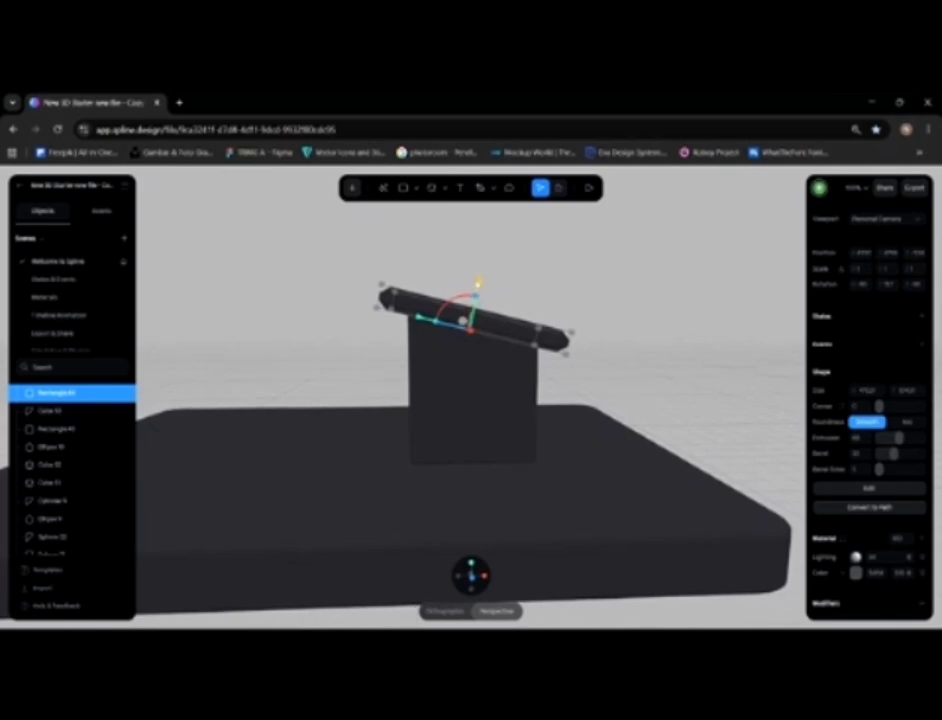
# Step: Slide the tilted roof plate along the slope so its upper end lines up with the block's high edge
pyautogui.click(553, 286)
pyautogui.keyDown('alt'); pyautogui.moveTo(553, 286); pyautogui.dragTo(597, 345); pyautogui.keyUp('alt')
pyautogui.click(632, 368)
pyautogui.click(588, 352)
pyautogui.click(667, 280)
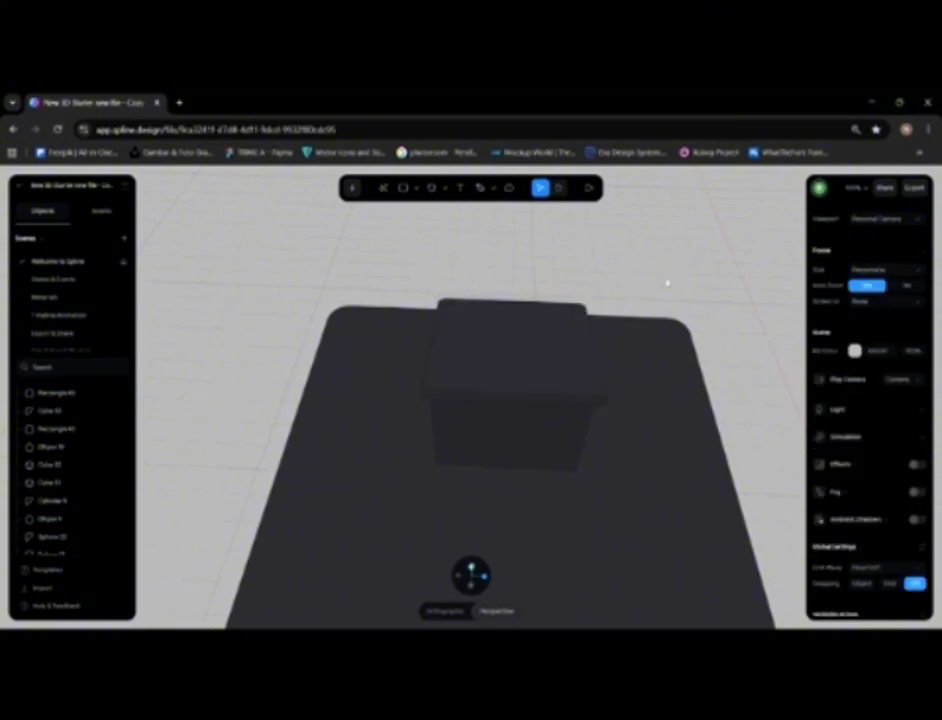
pyautogui.keyDown('alt'); pyautogui.moveTo(667, 280); pyautogui.dragTo(587, 309); pyautogui.keyUp('alt')
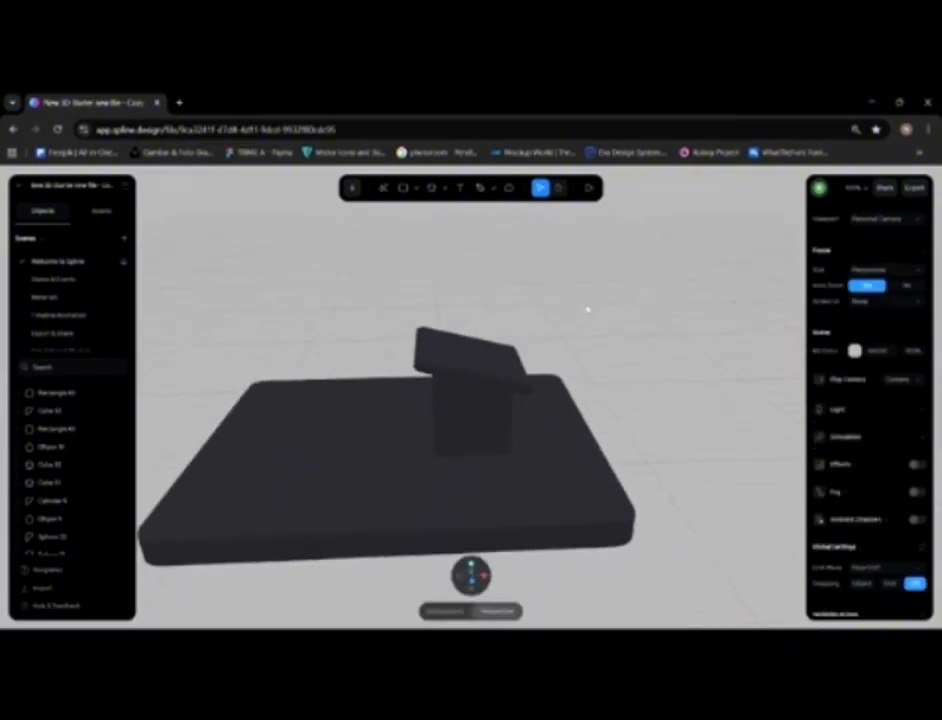
pyautogui.click(471, 362)
pyautogui.moveTo(425, 359); pyautogui.dragTo(439, 360)
pyautogui.click(572, 349)
pyautogui.moveTo(572, 349)
pyautogui.keyDown('alt'); pyautogui.mouseDown()
pyautogui.moveTo(568, 324)
pyautogui.moveTo(570, 337)
pyautogui.mouseUp(); pyautogui.keyUp('alt')
pyautogui.click(489, 356)
pyautogui.click(489, 356)
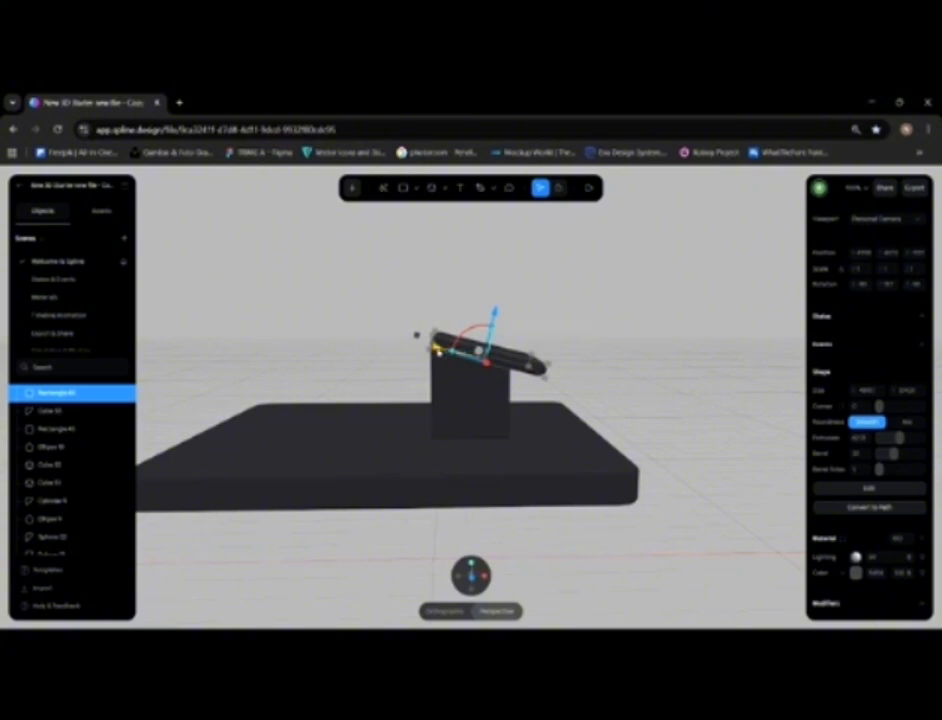
pyautogui.moveTo(437, 348); pyautogui.dragTo(433, 349)
# Step: Duplicate the sloped block under the roof plate and place the copy against its taller side
pyautogui.click(573, 316)
pyautogui.keyDown('alt'); pyautogui.moveTo(548, 326); pyautogui.dragTo(560, 412); pyautogui.keyUp('alt')
pyautogui.click(560, 412)
pyautogui.keyDown('alt'); pyautogui.moveTo(700, 400); pyautogui.dragTo(641, 364); pyautogui.keyUp('alt')
pyautogui.click(479, 425)
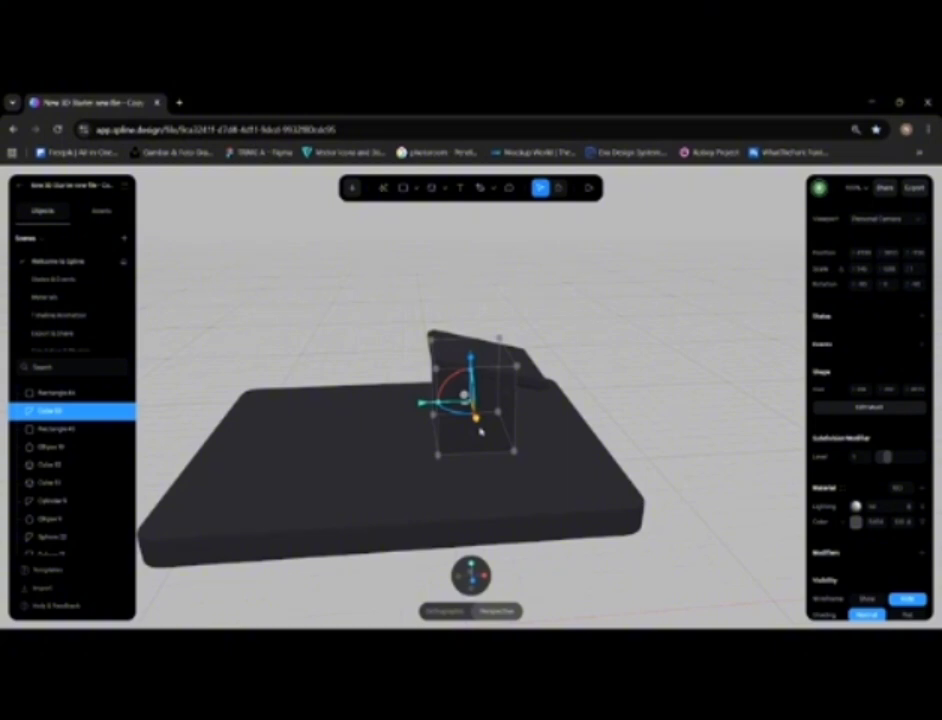
pyautogui.moveTo(472, 420); pyautogui.dragTo(349, 416)
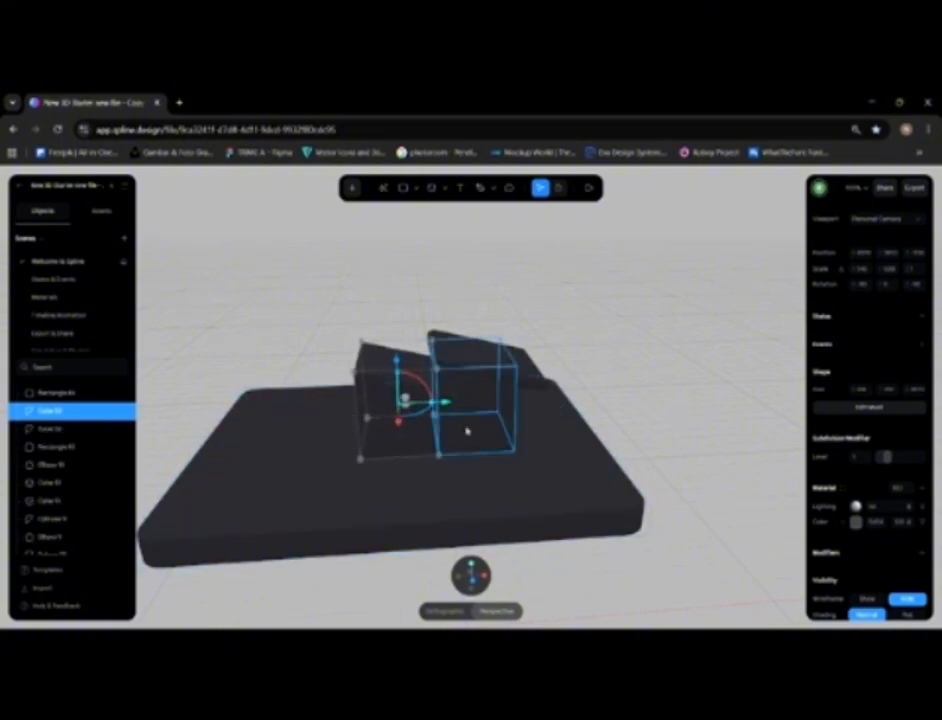
pyautogui.moveTo(536, 418)
pyautogui.keyDown('alt'); pyautogui.mouseDown()
pyautogui.moveTo(579, 427)
pyautogui.moveTo(542, 416)
pyautogui.mouseUp(); pyautogui.keyUp('alt')
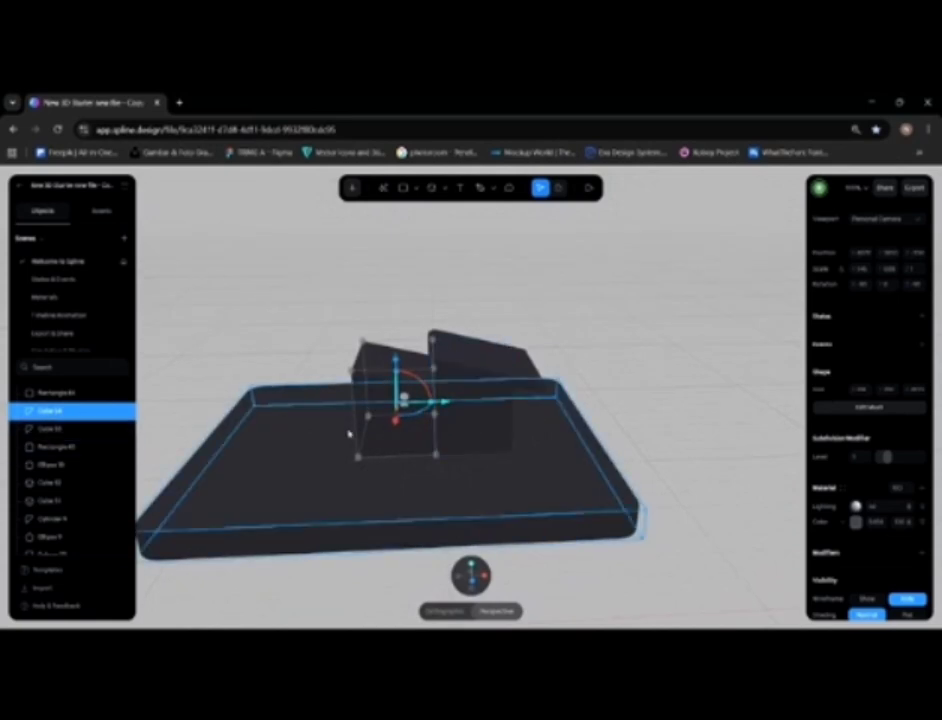
# Step: Rotate the copied block half a turn about its vertical axis so its top slopes away from the original block
pyautogui.moveTo(421, 414); pyautogui.dragTo(347, 397)
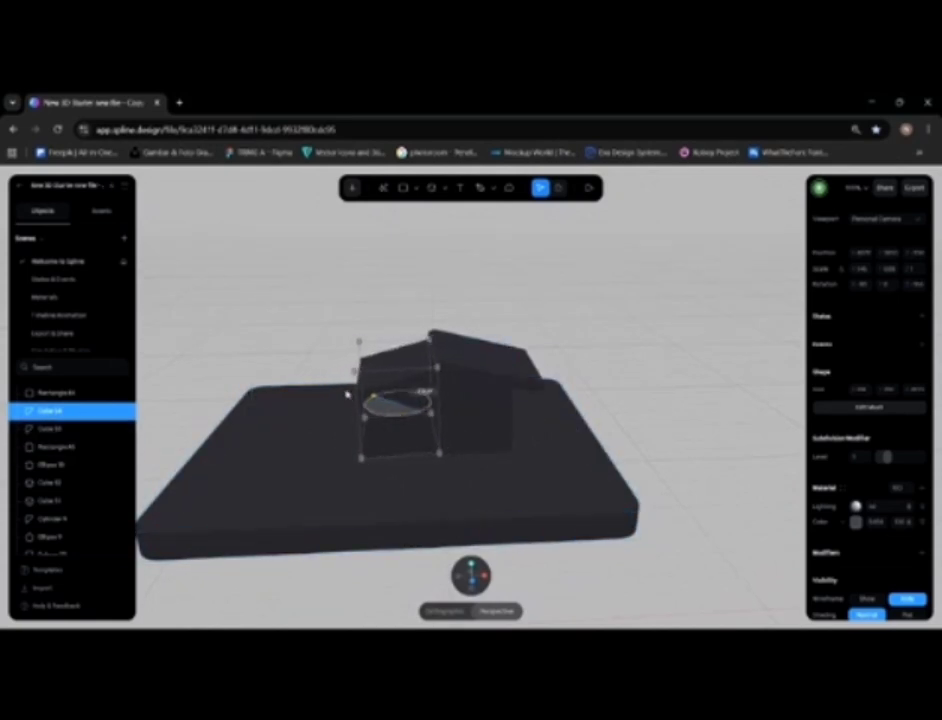
pyautogui.click(646, 382)
pyautogui.keyDown('alt'); pyautogui.moveTo(502, 398); pyautogui.dragTo(574, 410); pyautogui.keyUp('alt')
pyautogui.click(493, 425)
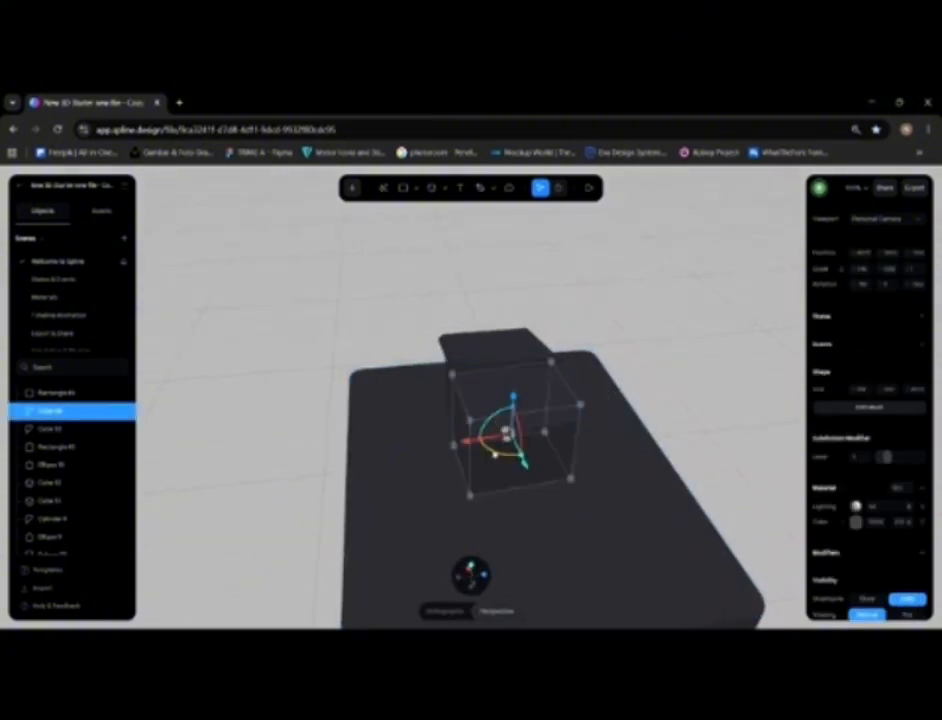
pyautogui.moveTo(495, 455); pyautogui.dragTo(492, 453)
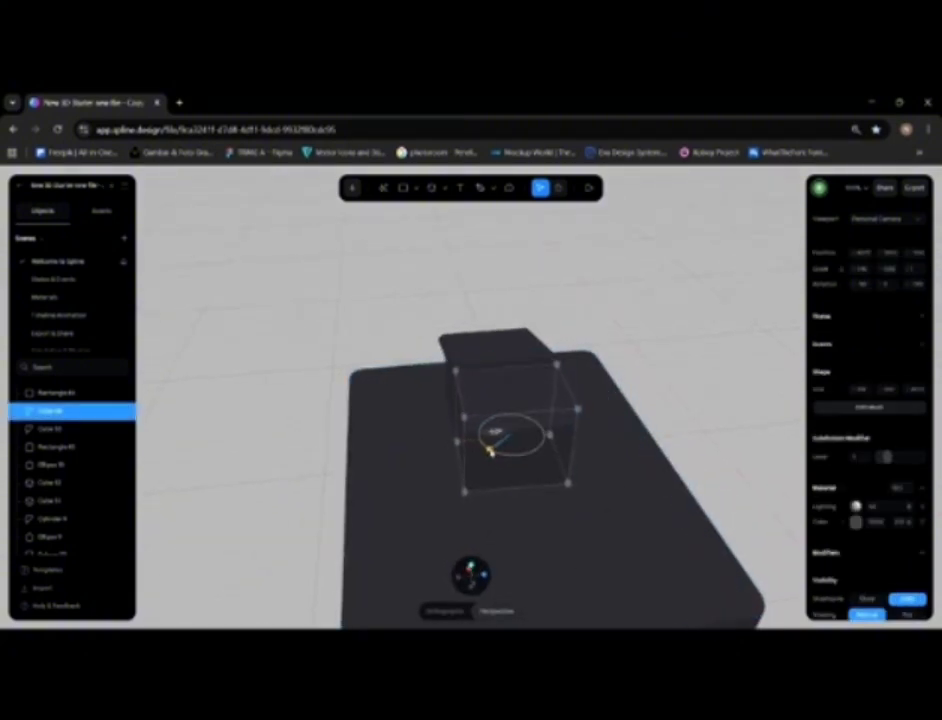
pyautogui.click(381, 333)
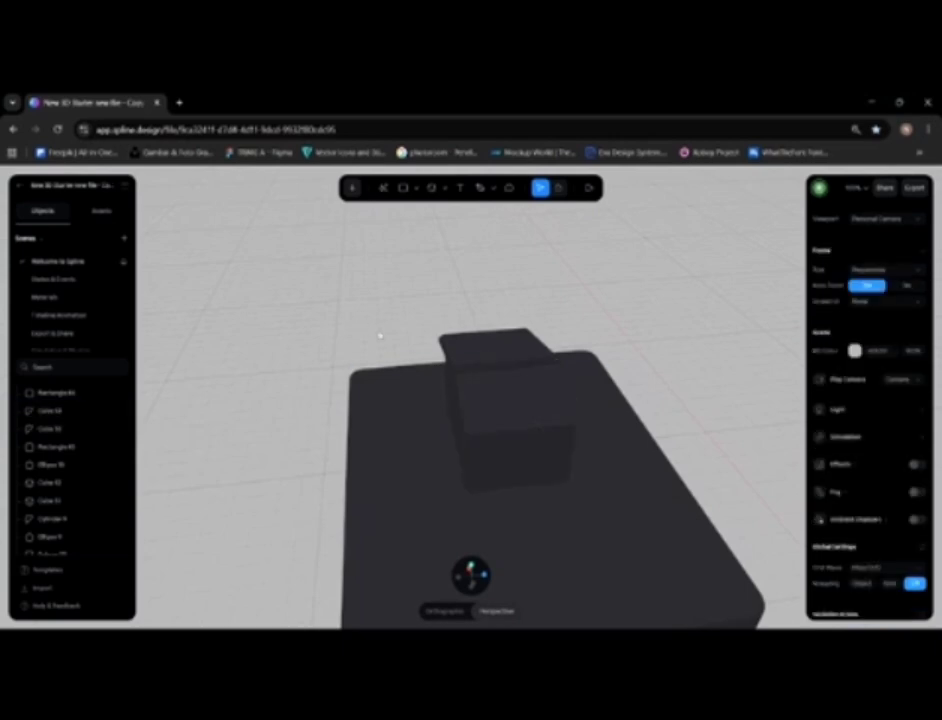
# Step: Widen the copied block by stretching its outer side away from the original block
pyautogui.keyDown('alt'); pyautogui.moveTo(381, 333); pyautogui.dragTo(431, 404); pyautogui.keyUp('alt')
pyautogui.scroll(5, 484, 383)
pyautogui.scroll(-5, 446, 391)
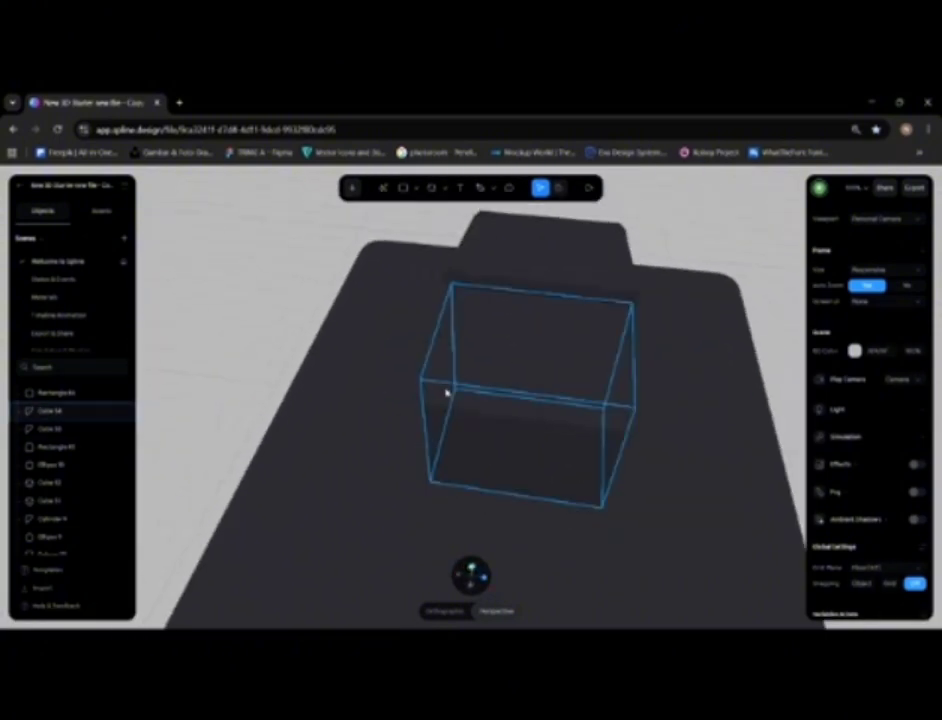
pyautogui.moveTo(519, 391); pyautogui.dragTo(481, 386, button='middle')
pyautogui.keyDown('alt'); pyautogui.moveTo(481, 386); pyautogui.dragTo(437, 370); pyautogui.keyUp('alt')
pyautogui.click(463, 357)
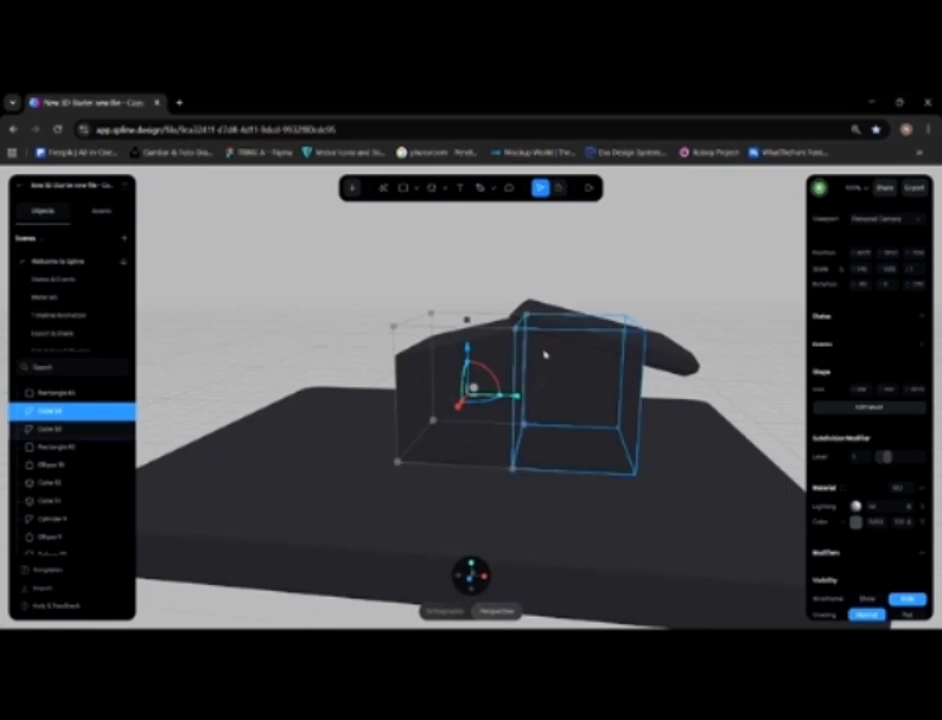
pyautogui.keyDown('alt'); pyautogui.moveTo(543, 351); pyautogui.dragTo(551, 349); pyautogui.keyUp('alt')
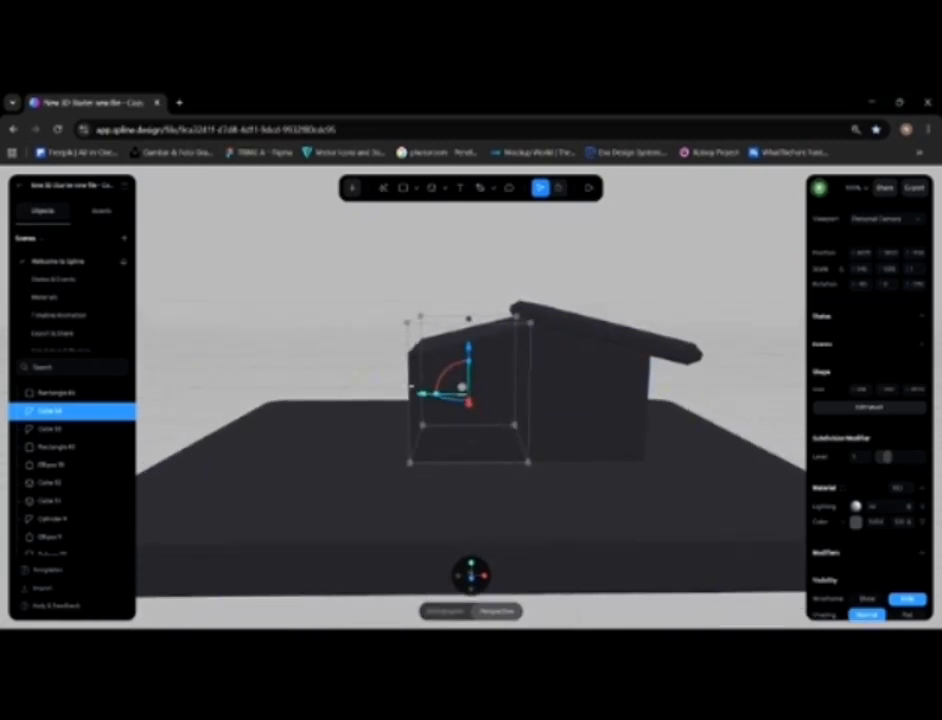
pyautogui.moveTo(411, 385); pyautogui.dragTo(380, 383)
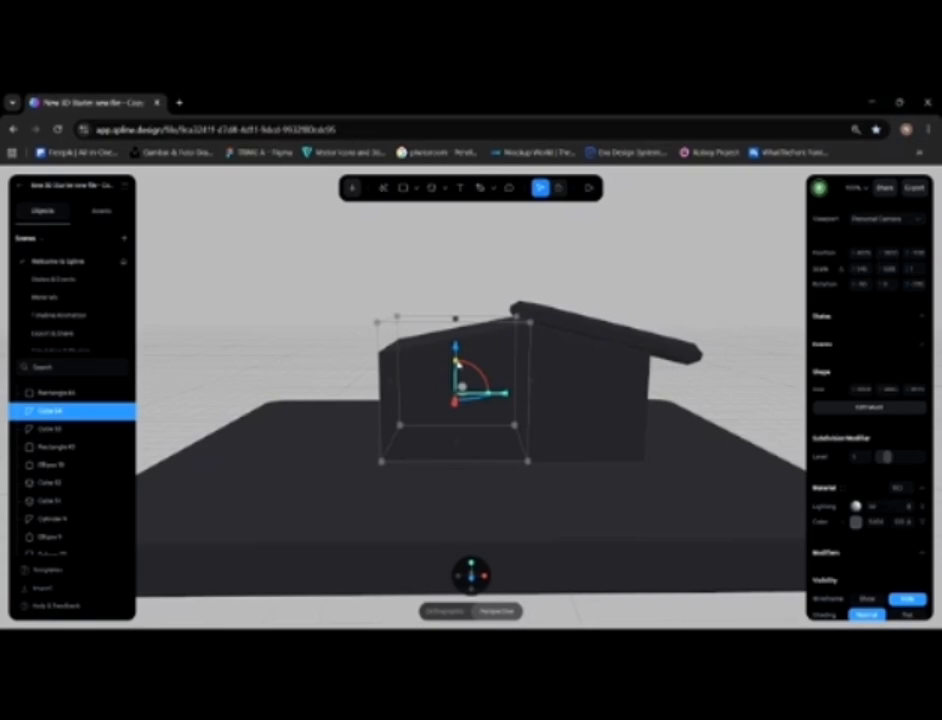
# Step: Stretch the copied block well above the roof plate and lower it so its base rests on the slab
pyautogui.moveTo(455, 318); pyautogui.dragTo(455, 297)
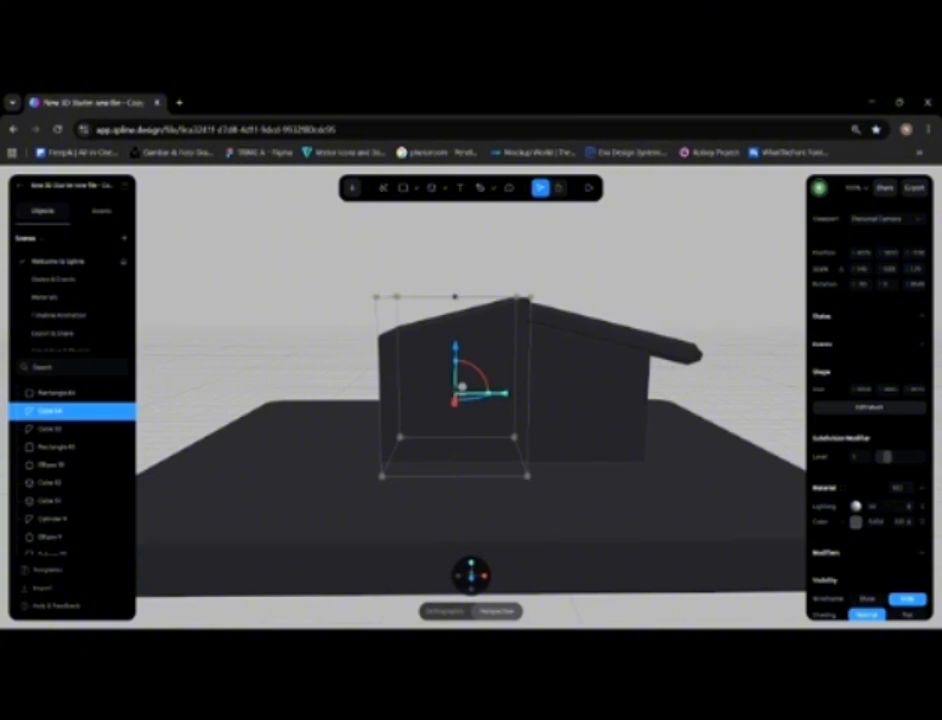
pyautogui.moveTo(468, 347); pyautogui.dragTo(470, 276)
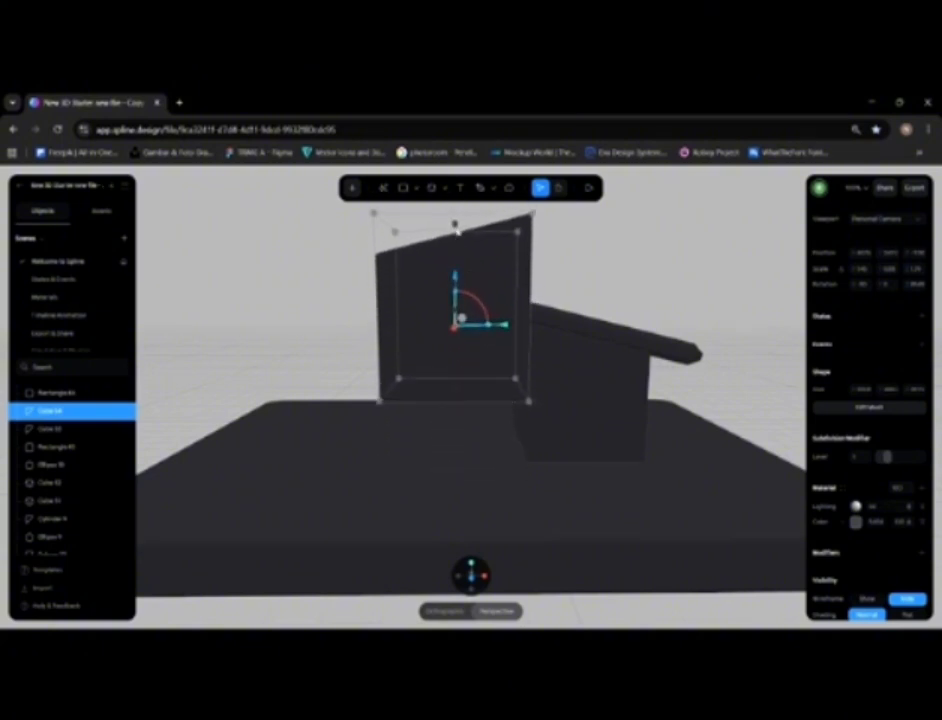
pyautogui.moveTo(455, 223)
pyautogui.mouseDown()
pyautogui.moveTo(456, 204)
pyautogui.moveTo(470, 237)
pyautogui.mouseUp()
pyautogui.moveTo(455, 292)
pyautogui.mouseDown()
pyautogui.moveTo(455, 273)
pyautogui.moveTo(455, 312)
pyautogui.mouseUp()
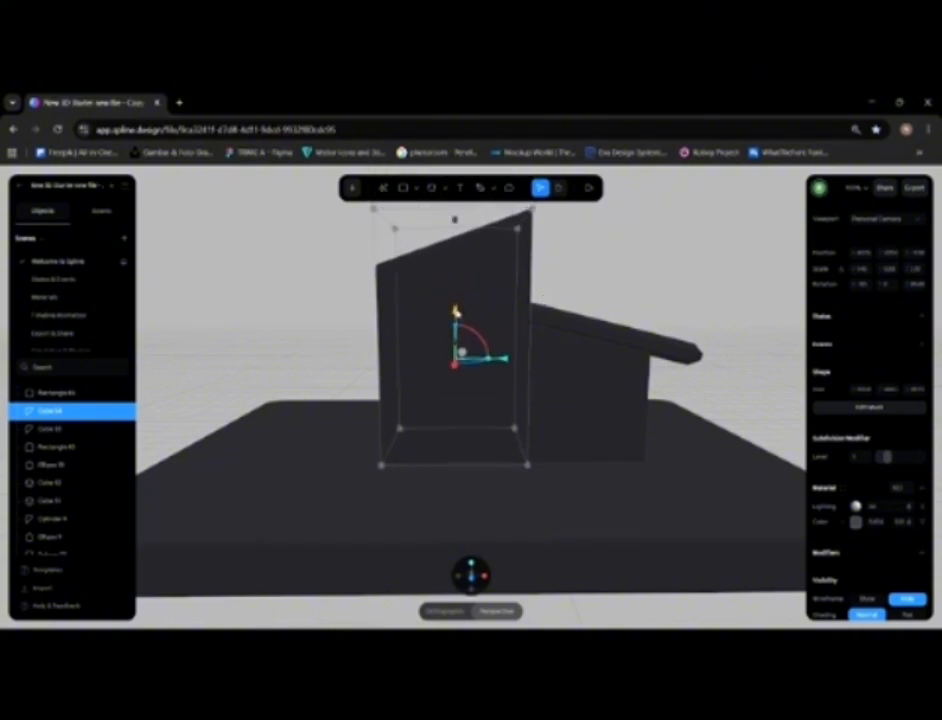
pyautogui.click(564, 252)
pyautogui.keyDown('alt'); pyautogui.moveTo(515, 347); pyautogui.dragTo(591, 375); pyautogui.keyUp('alt')
pyautogui.scroll(-3, 591, 367)
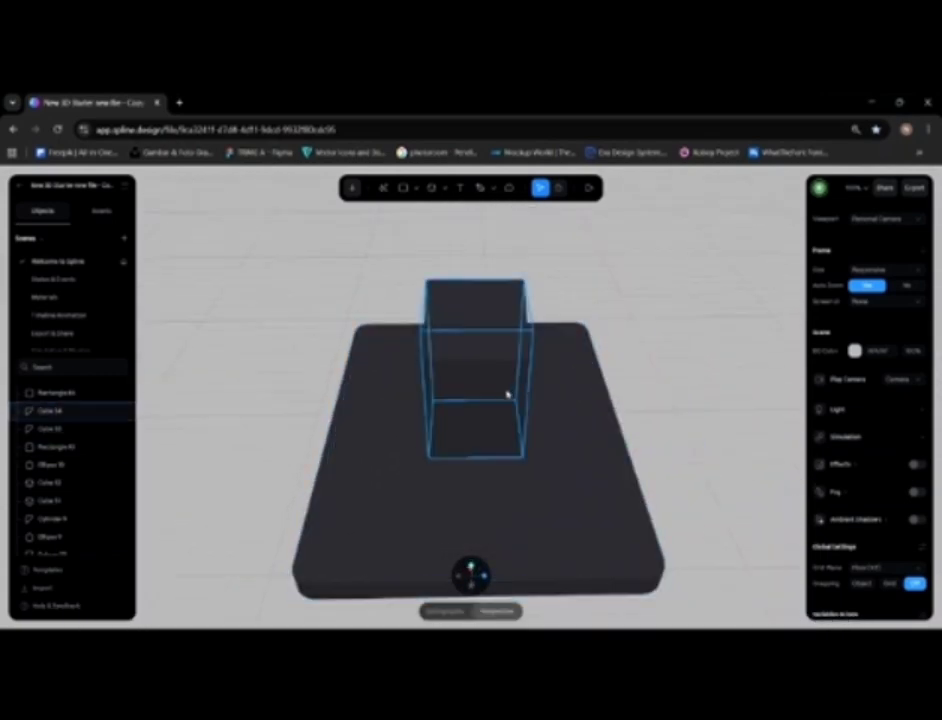
pyautogui.click(508, 396)
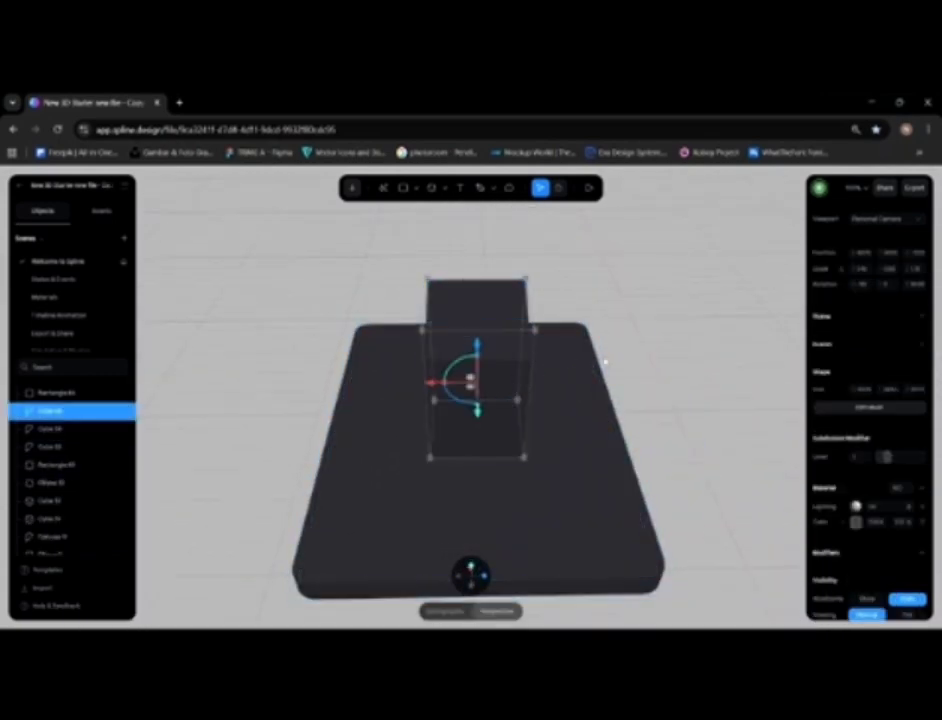
pyautogui.keyDown('alt'); pyautogui.moveTo(605, 362); pyautogui.dragTo(529, 328); pyautogui.keyUp('alt')
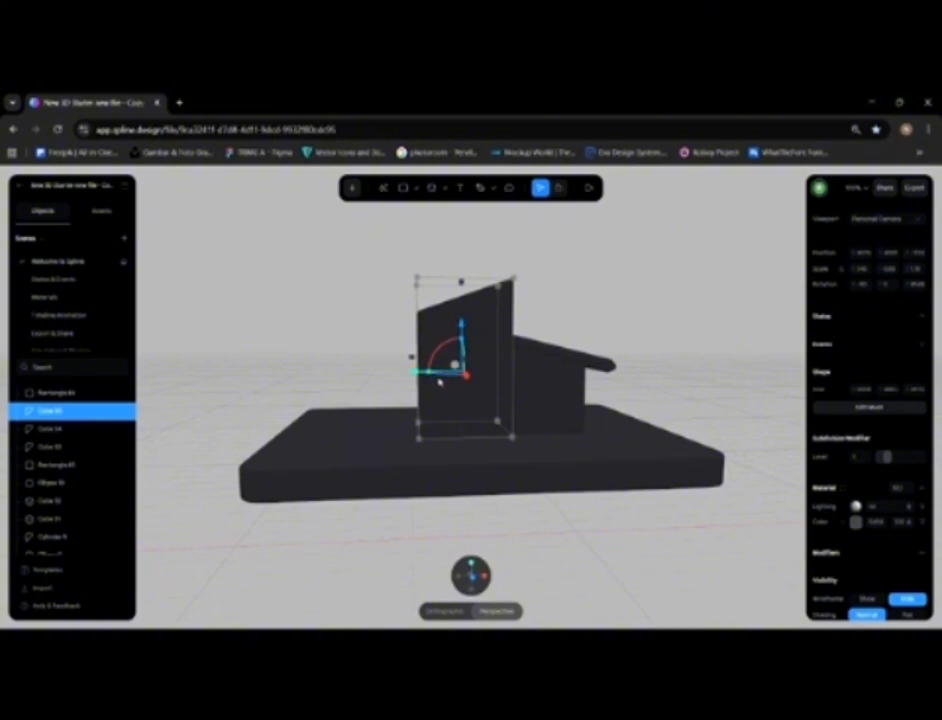
# Step: Duplicate the short sloped block under the roof plate and move the copy to the opposite side of the tall block
pyautogui.click(530, 388)
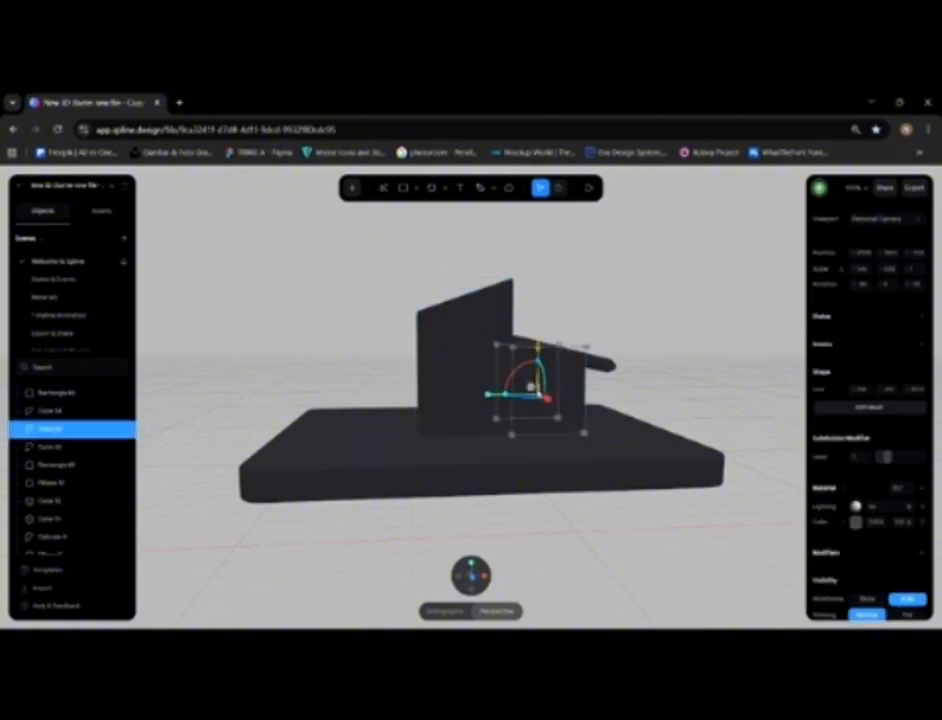
pyautogui.moveTo(491, 397); pyautogui.dragTo(328, 419)
pyautogui.keyDown('alt'); pyautogui.moveTo(432, 402); pyautogui.dragTo(525, 450); pyautogui.keyUp('alt')
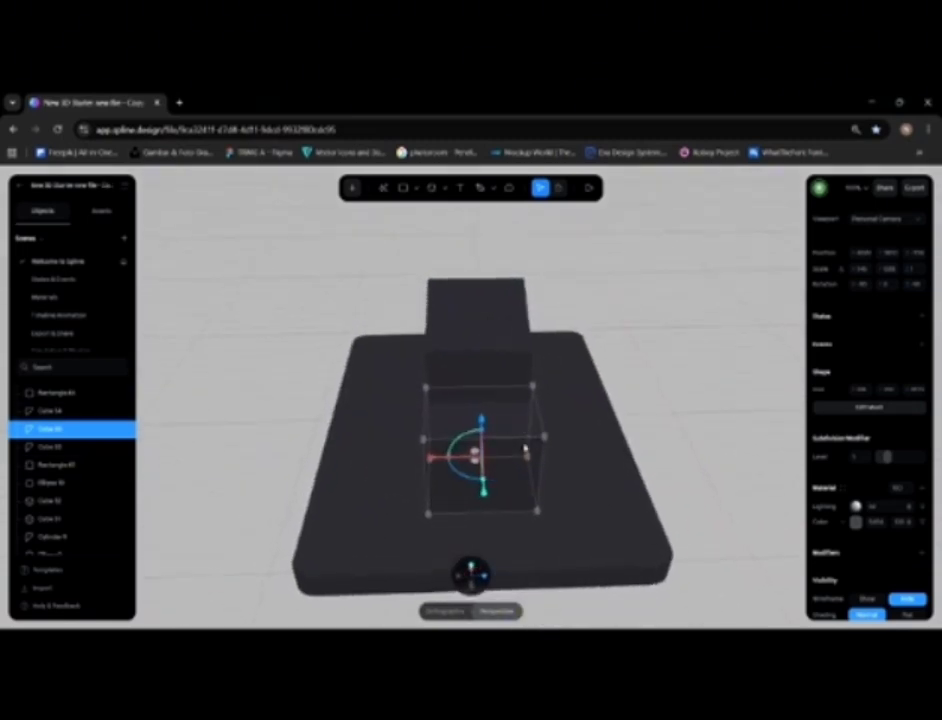
# Step: Rotate the new short block about a quarter turn around its vertical axis and shift it sideways to line up with the tall block's side
pyautogui.moveTo(458, 472); pyautogui.dragTo(403, 365)
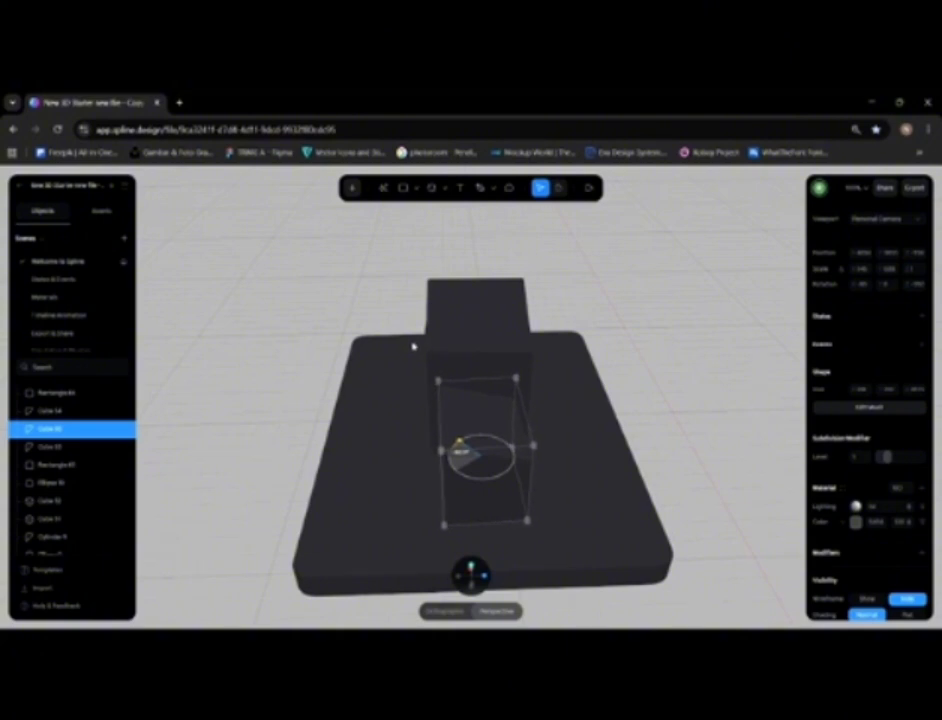
pyautogui.moveTo(415, 346); pyautogui.dragTo(415, 346)
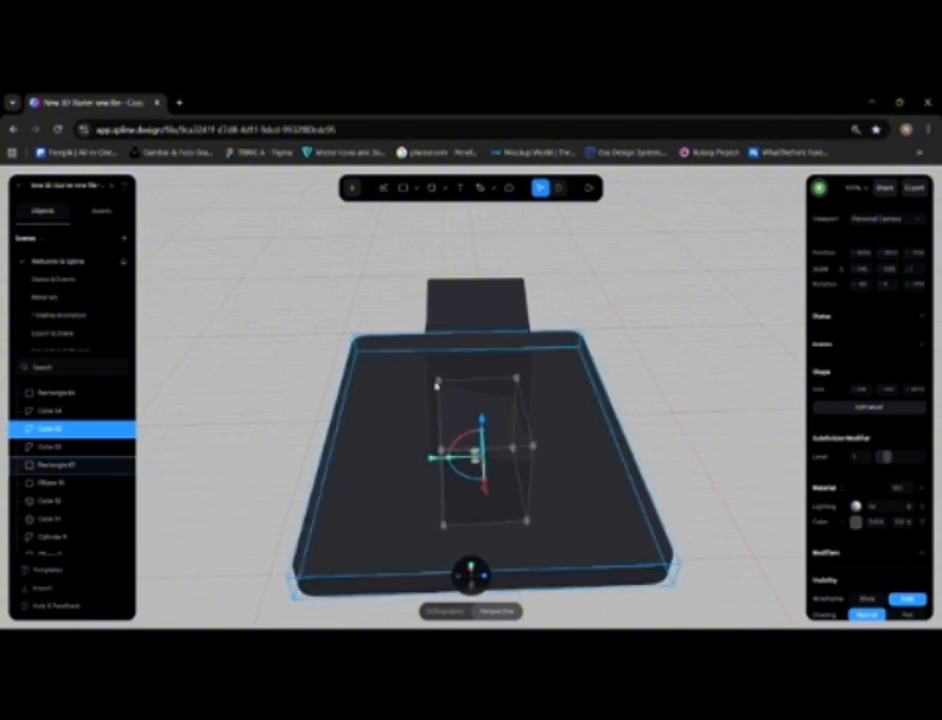
pyautogui.moveTo(432, 459); pyautogui.dragTo(422, 456)
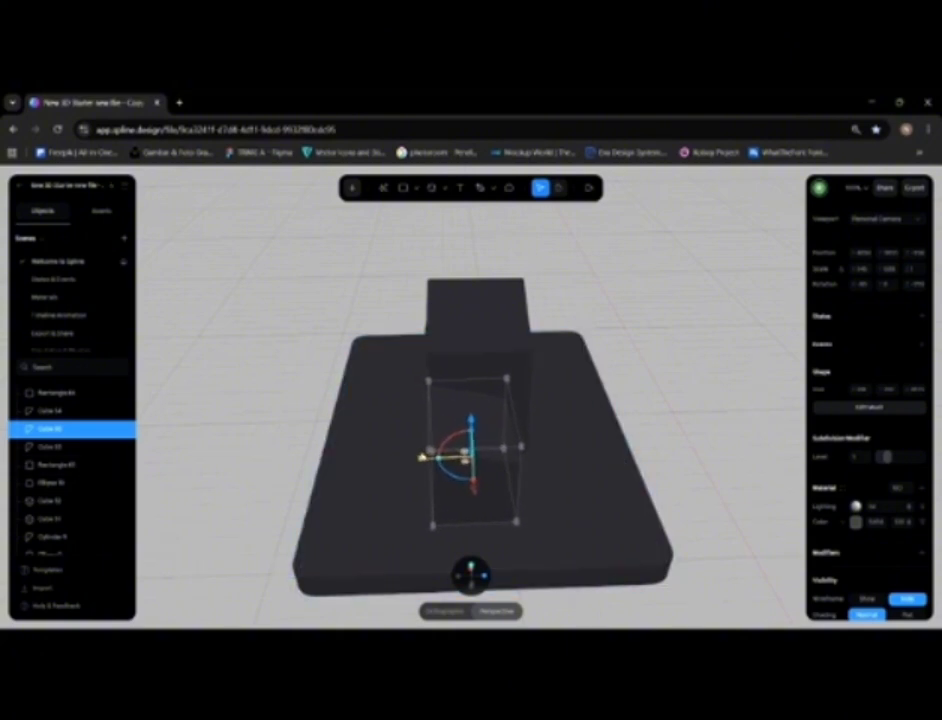
pyautogui.click(626, 414)
pyautogui.hotkey('ctrl', 'a')
pyautogui.click(721, 362)
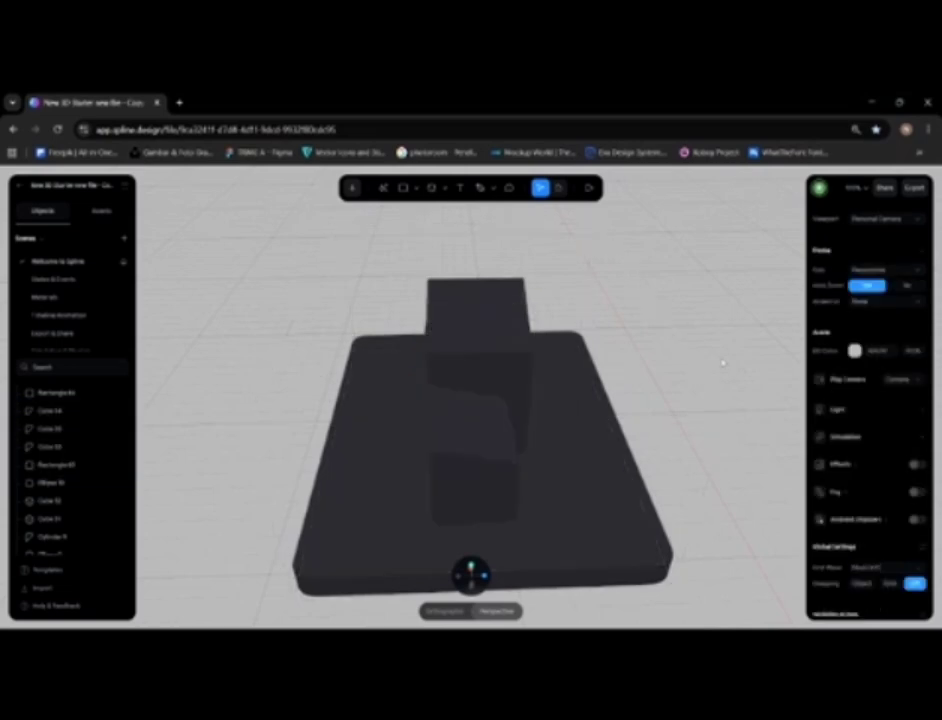
pyautogui.keyDown('alt'); pyautogui.moveTo(721, 362); pyautogui.dragTo(606, 381); pyautogui.keyUp('alt')
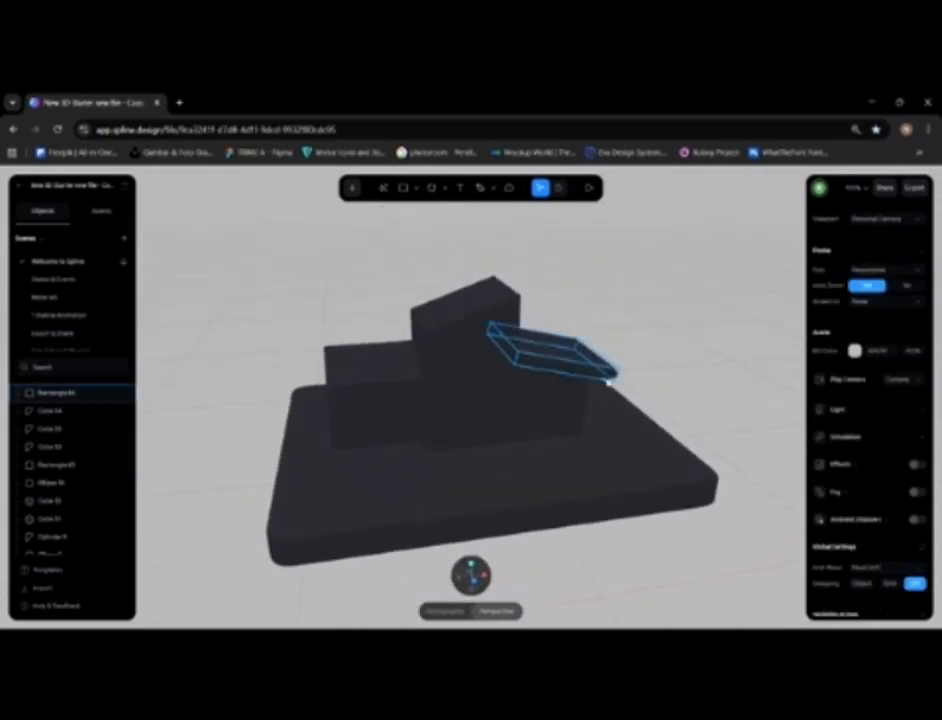
# Step: Shift the short block under the slanted roof plate slightly outward along the slab
pyautogui.click(606, 378)
pyautogui.keyDown('alt'); pyautogui.moveTo(562, 411); pyautogui.dragTo(698, 422); pyautogui.keyUp('alt')
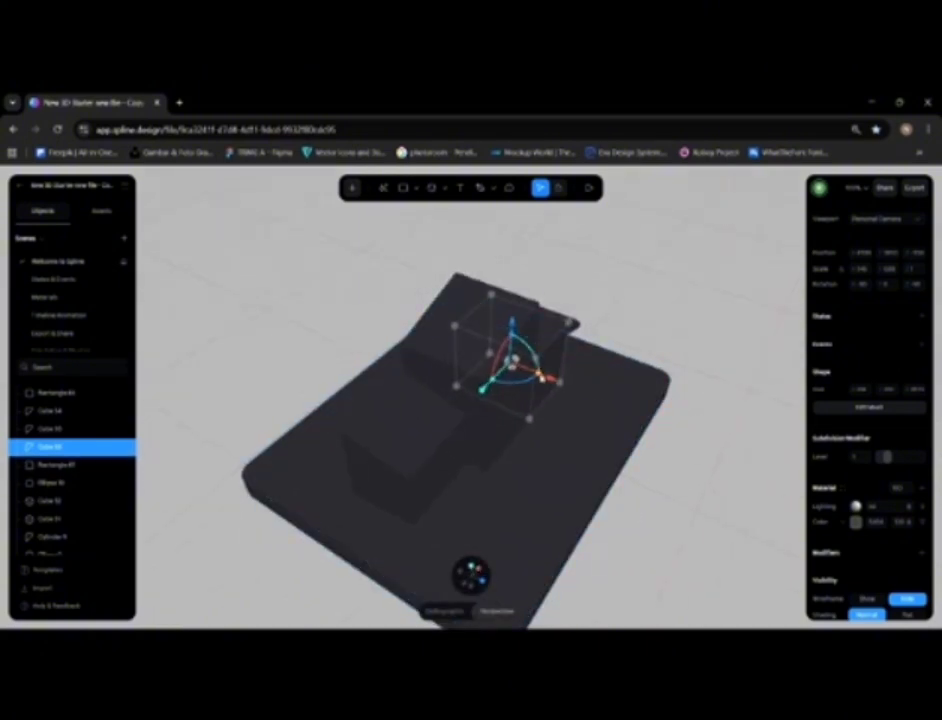
pyautogui.moveTo(540, 375); pyautogui.dragTo(577, 394)
pyautogui.click(668, 332)
# Step: Widen the slanted roof plate by stretching its side edge so it overhangs the short blocks beneath it
pyautogui.moveTo(668, 332); pyautogui.dragTo(496, 383)
pyautogui.click(496, 385)
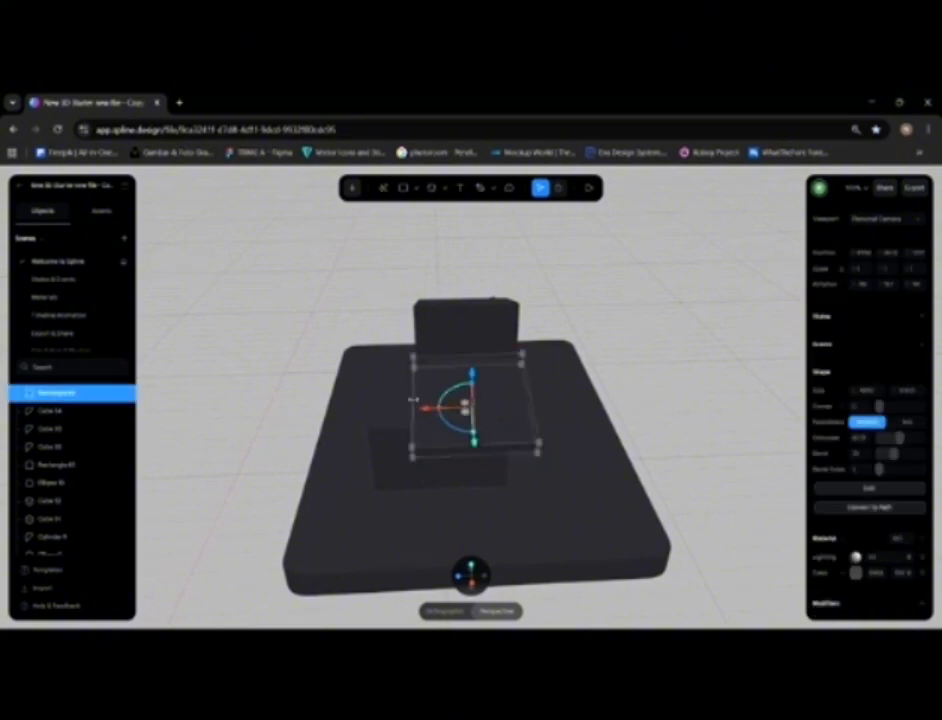
pyautogui.moveTo(413, 400); pyautogui.dragTo(362, 400)
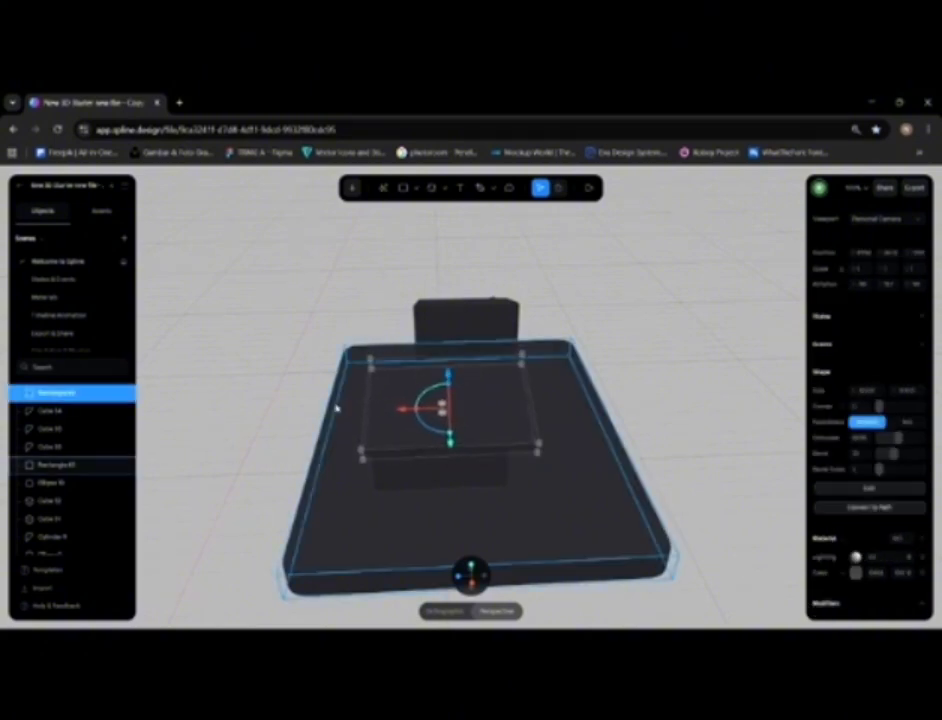
pyautogui.click(282, 406)
pyautogui.keyDown('alt'); pyautogui.moveTo(282, 406); pyautogui.dragTo(286, 364); pyautogui.keyUp('alt')
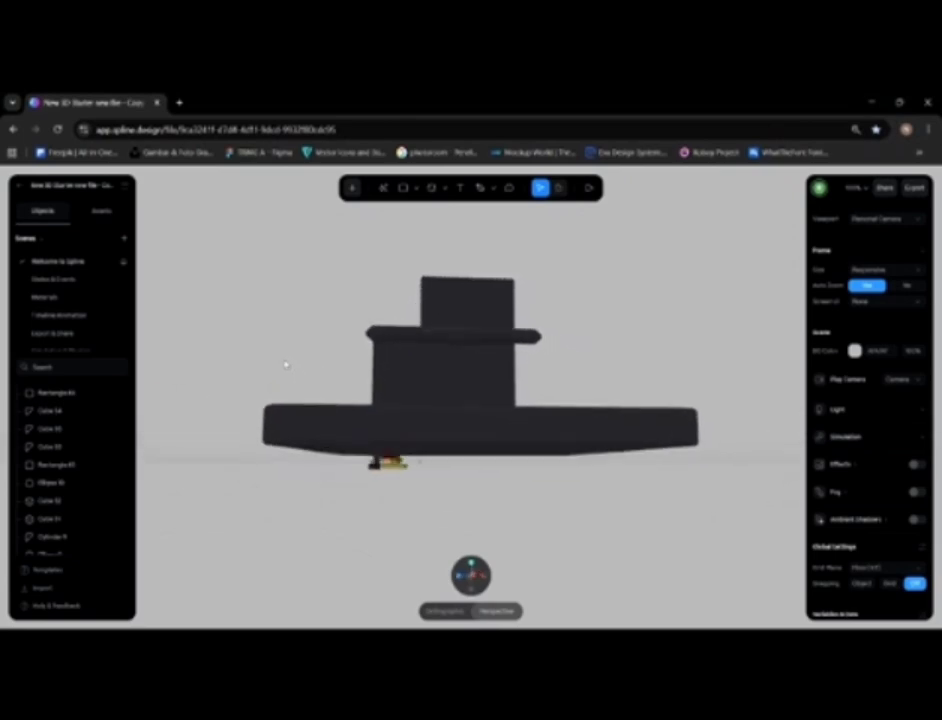
pyautogui.click(438, 338)
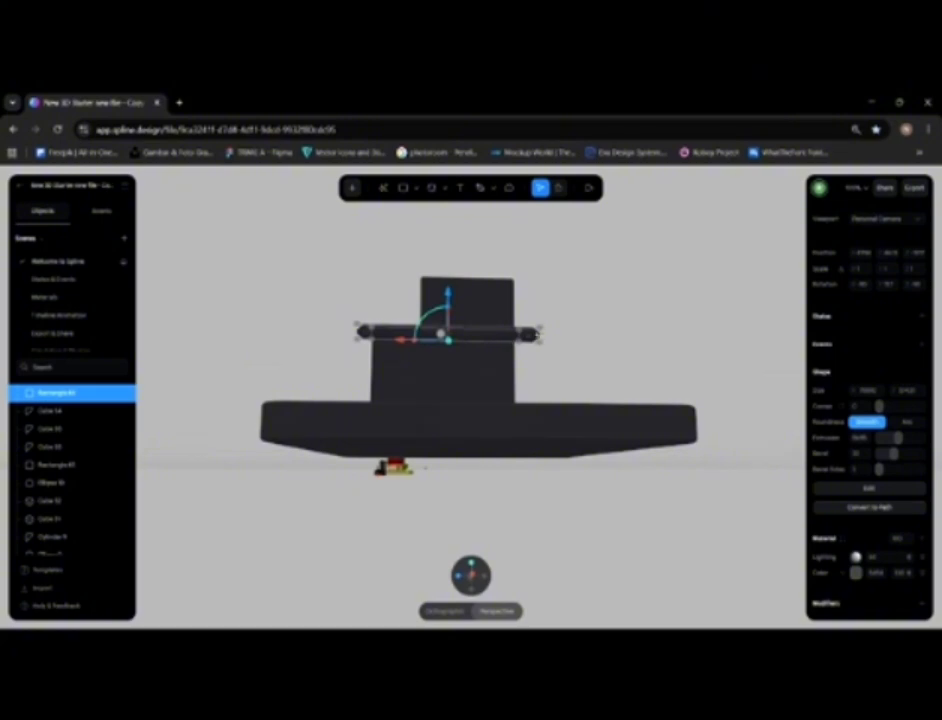
pyautogui.click(296, 326)
pyautogui.keyDown('alt'); pyautogui.moveTo(296, 326); pyautogui.dragTo(397, 352); pyautogui.keyUp('alt')
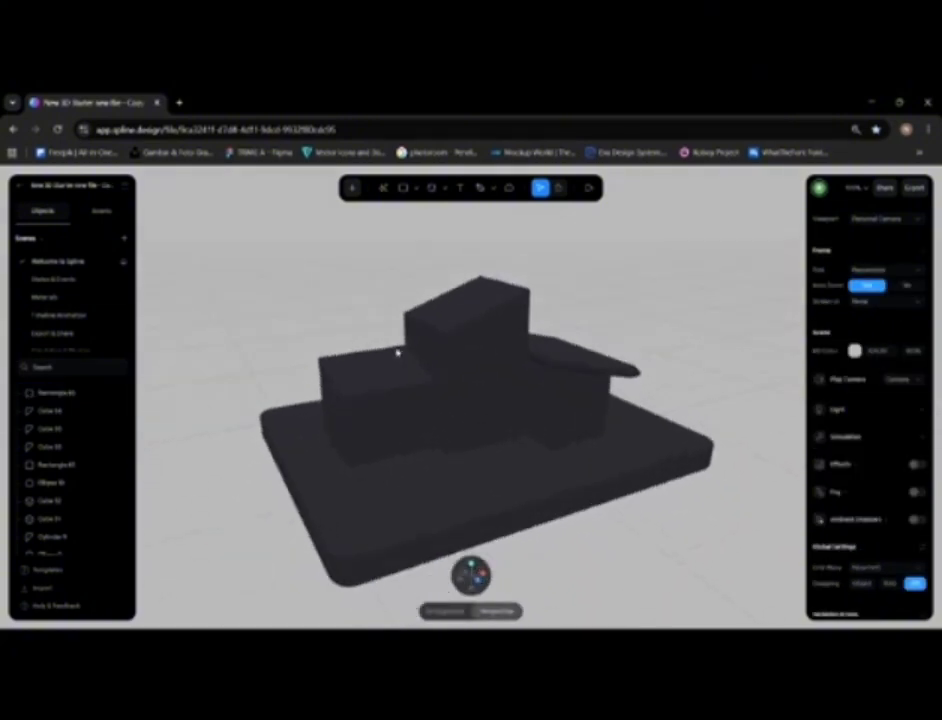
# Step: Duplicate the slanted roof plate and move the copy along its slope over to the tall block
pyautogui.click(570, 368)
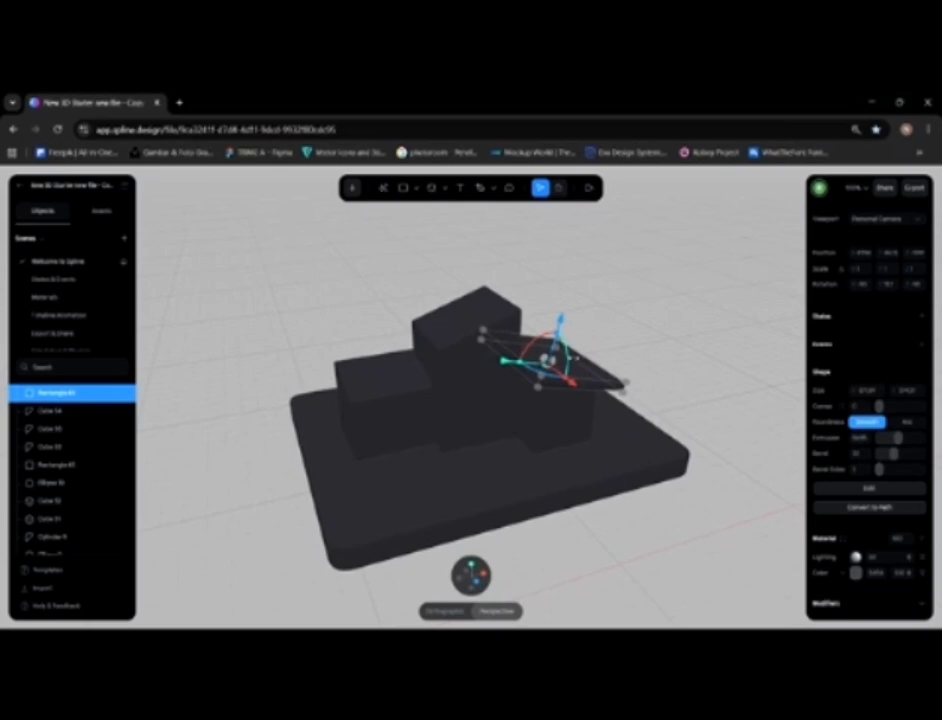
pyautogui.hotkey('ctrl', 'd')
pyautogui.moveTo(510, 365); pyautogui.dragTo(423, 366)
pyautogui.keyDown('alt'); pyautogui.moveTo(540, 393); pyautogui.dragTo(488, 369); pyautogui.keyUp('alt')
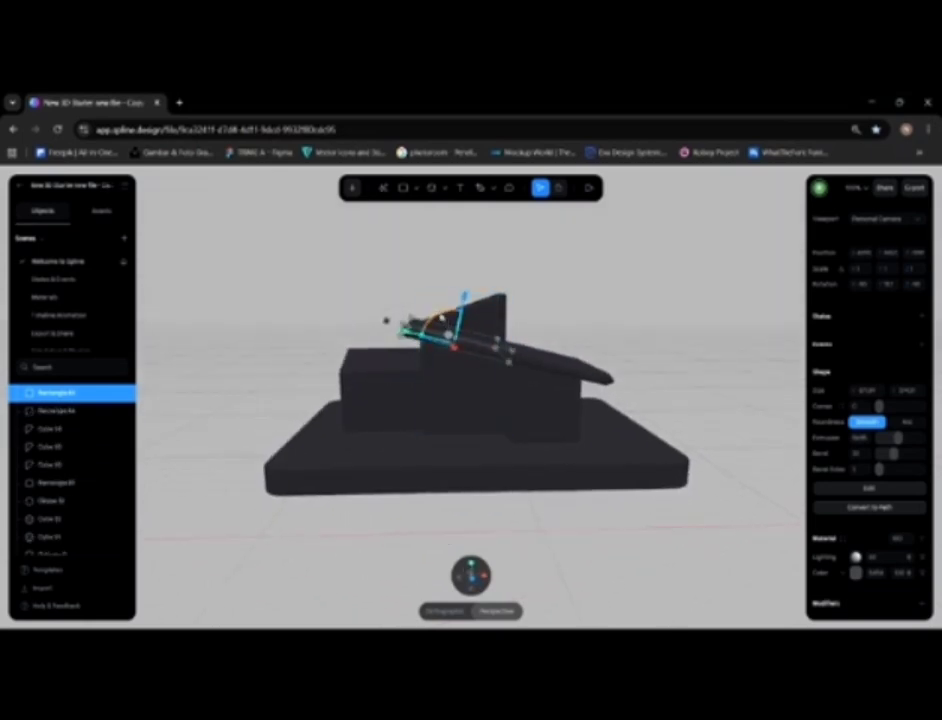
# Step: Tilt the copied plate to match the tall block's sloped top and seat it there as a roof
pyautogui.moveTo(442, 315); pyautogui.dragTo(427, 286)
pyautogui.moveTo(490, 306); pyautogui.dragTo(507, 299)
pyautogui.click(539, 297)
pyautogui.keyDown('alt'); pyautogui.moveTo(517, 347); pyautogui.dragTo(595, 336); pyautogui.keyUp('alt')
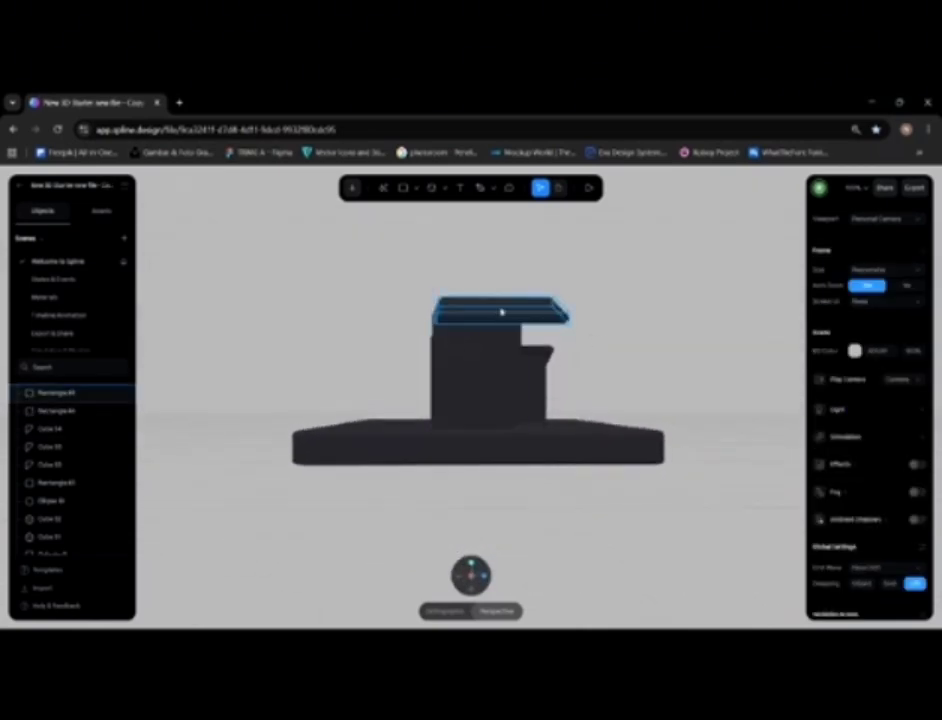
# Step: Narrow the tall block's roof plate and center it sideways so both ends overhang the block
pyautogui.click(461, 320)
pyautogui.moveTo(461, 320); pyautogui.dragTo(444, 319)
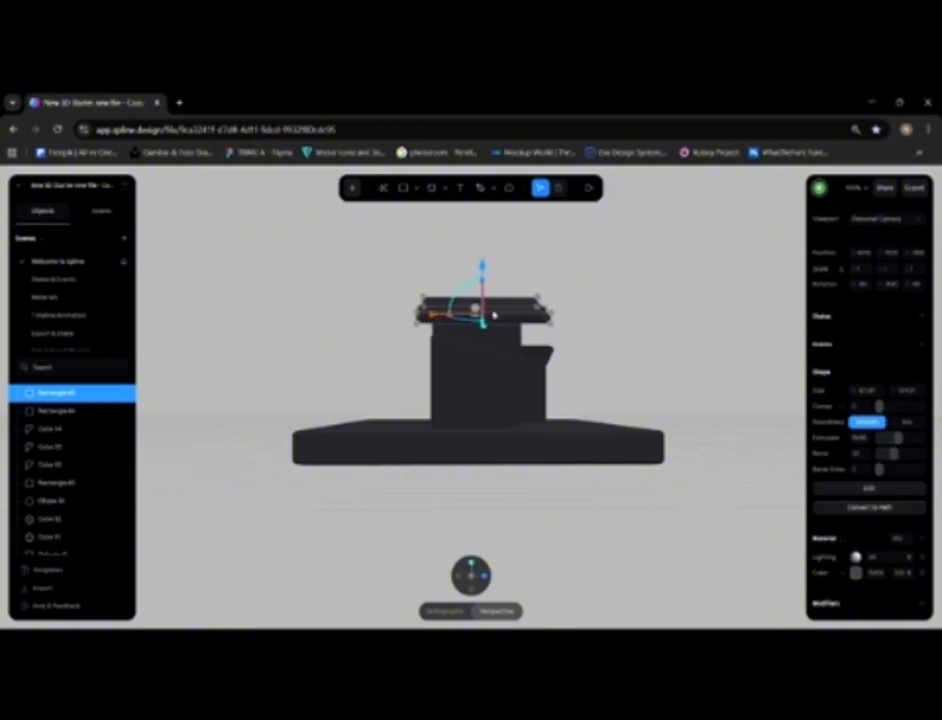
pyautogui.moveTo(448, 316); pyautogui.dragTo(432, 318)
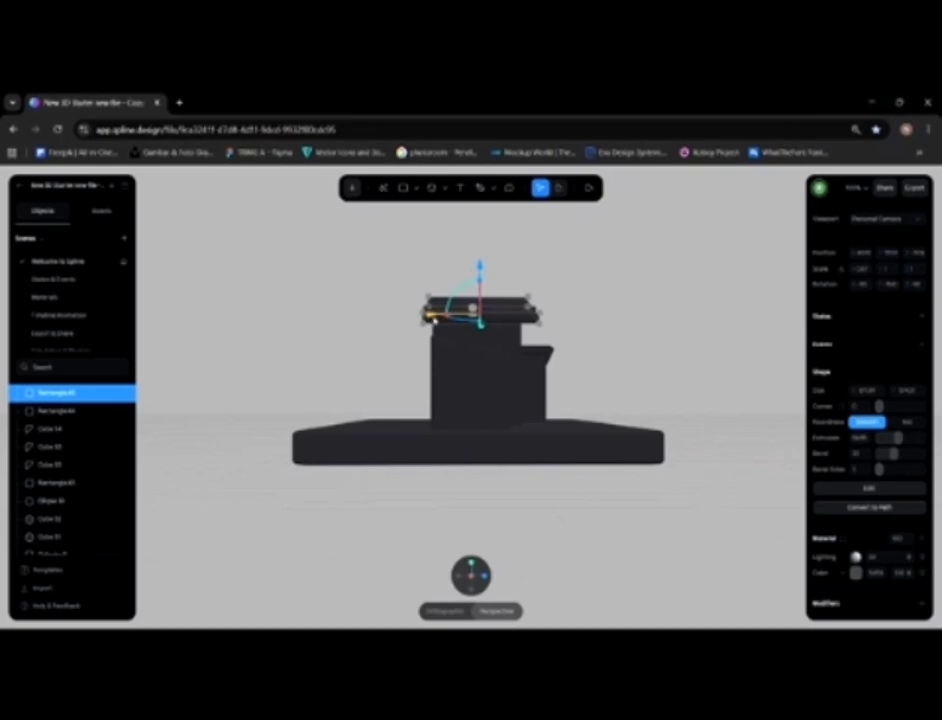
pyautogui.click(599, 312)
pyautogui.moveTo(599, 312); pyautogui.dragTo(527, 359)
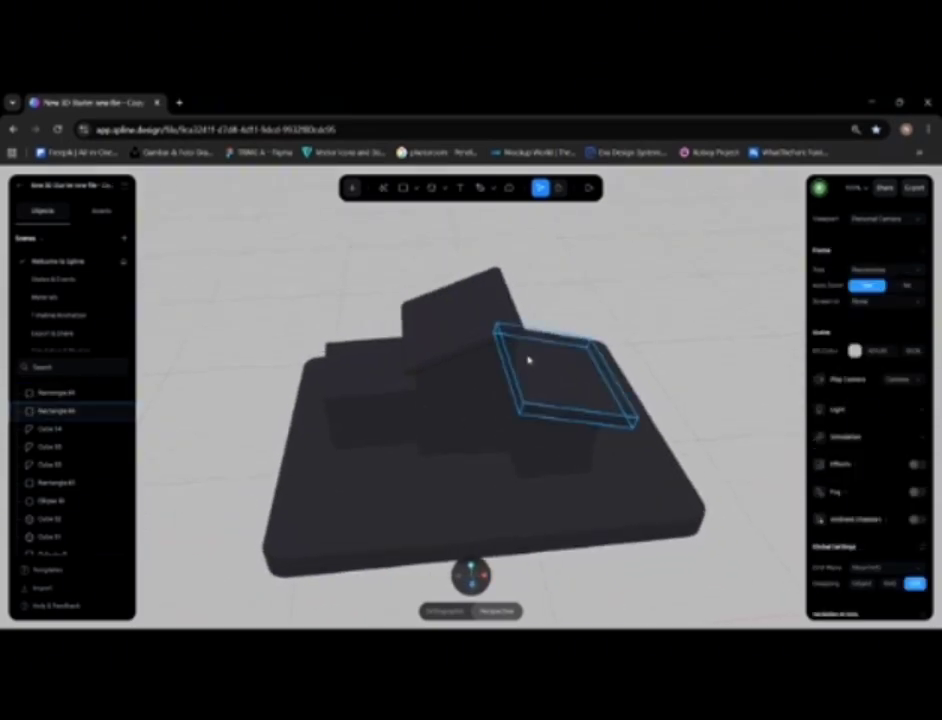
# Step: Duplicate the tall block's roof plate and move the copy down the slope over the uncovered short block
pyautogui.click(450, 343)
pyautogui.hotkey('ctrl', 'd')
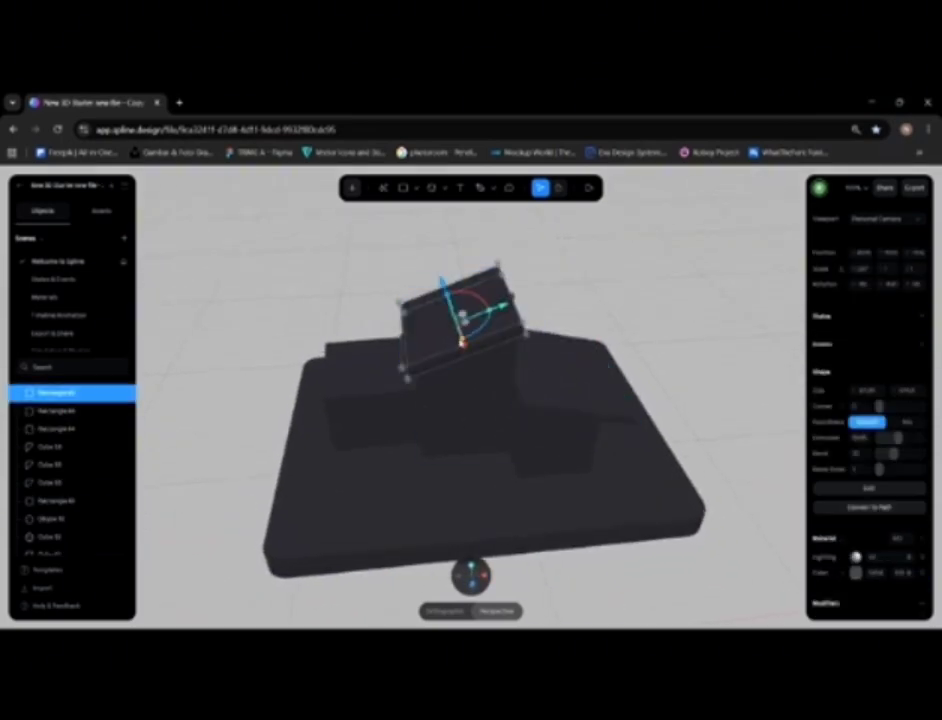
pyautogui.moveTo(503, 307); pyautogui.dragTo(439, 334)
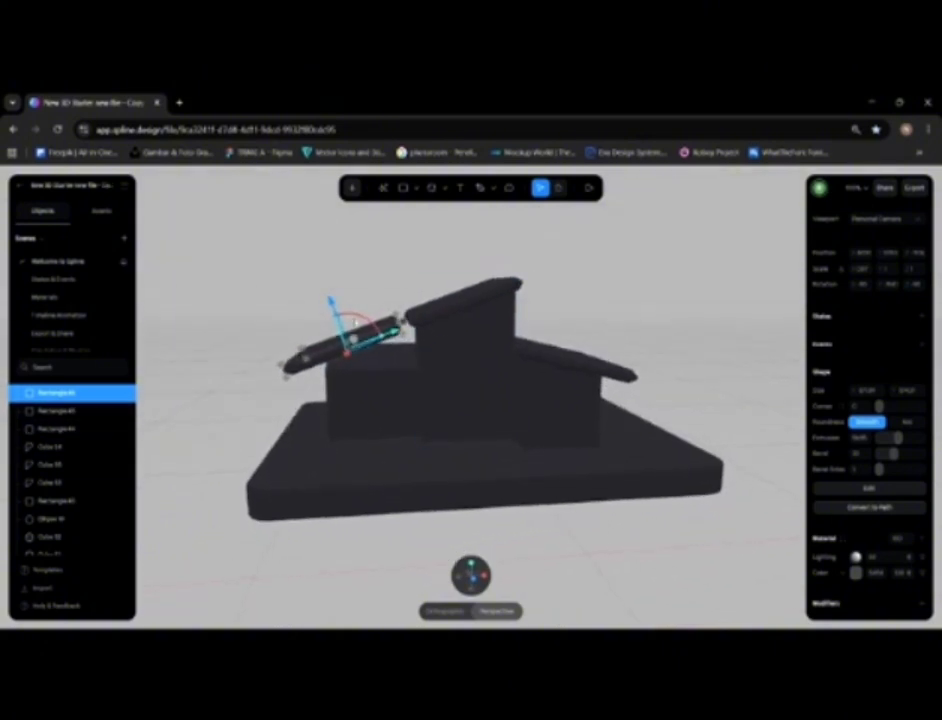
# Step: Rotate the copied plate about a quarter turn and lower it to follow the short block's sloped top
pyautogui.moveTo(356, 322); pyautogui.dragTo(475, 336)
pyautogui.keyDown('alt'); pyautogui.moveTo(627, 337); pyautogui.dragTo(629, 339); pyautogui.keyUp('alt')
pyautogui.moveTo(476, 394); pyautogui.dragTo(472, 412)
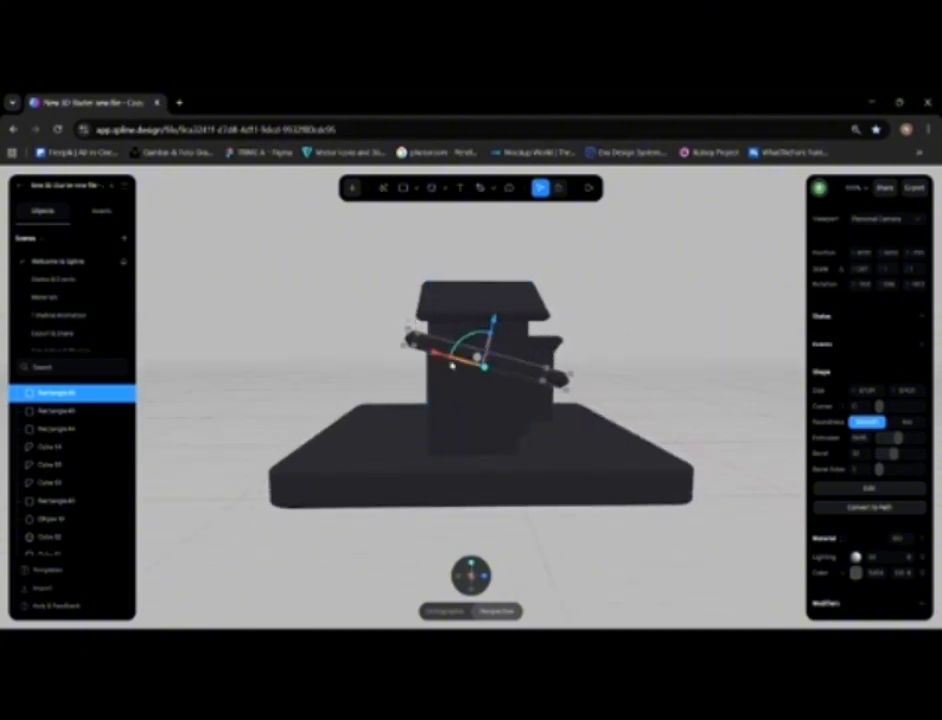
pyautogui.moveTo(436, 360); pyautogui.dragTo(435, 359)
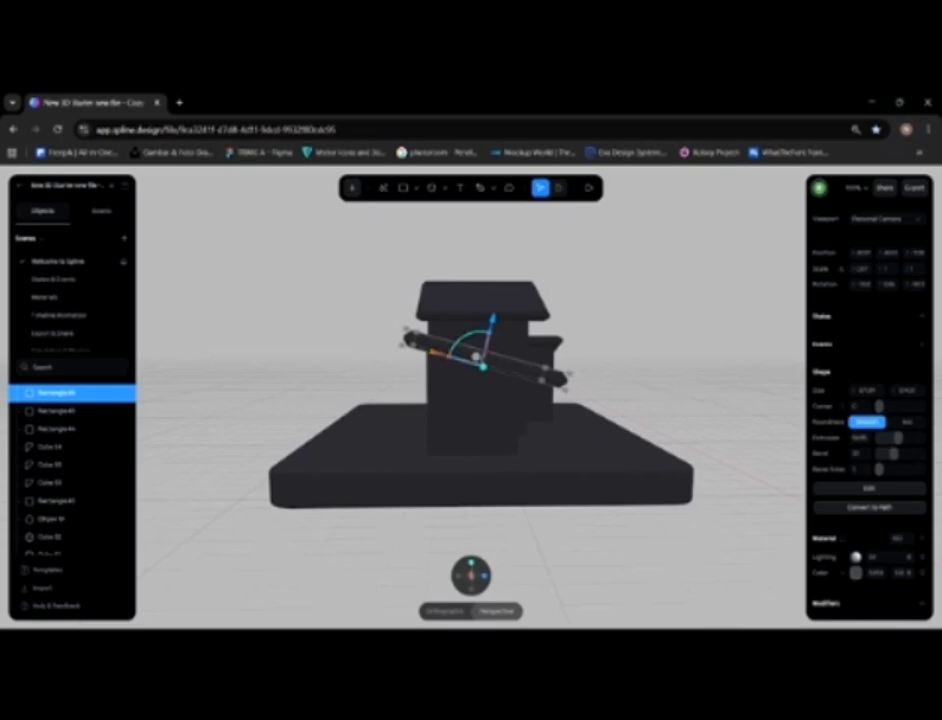
pyautogui.keyDown('alt'); pyautogui.moveTo(597, 405); pyautogui.dragTo(590, 378); pyautogui.keyUp('alt')
# Step: Widen the short block under the new roof plate by stretching its side beneath the plate's lower end
pyautogui.click(491, 403)
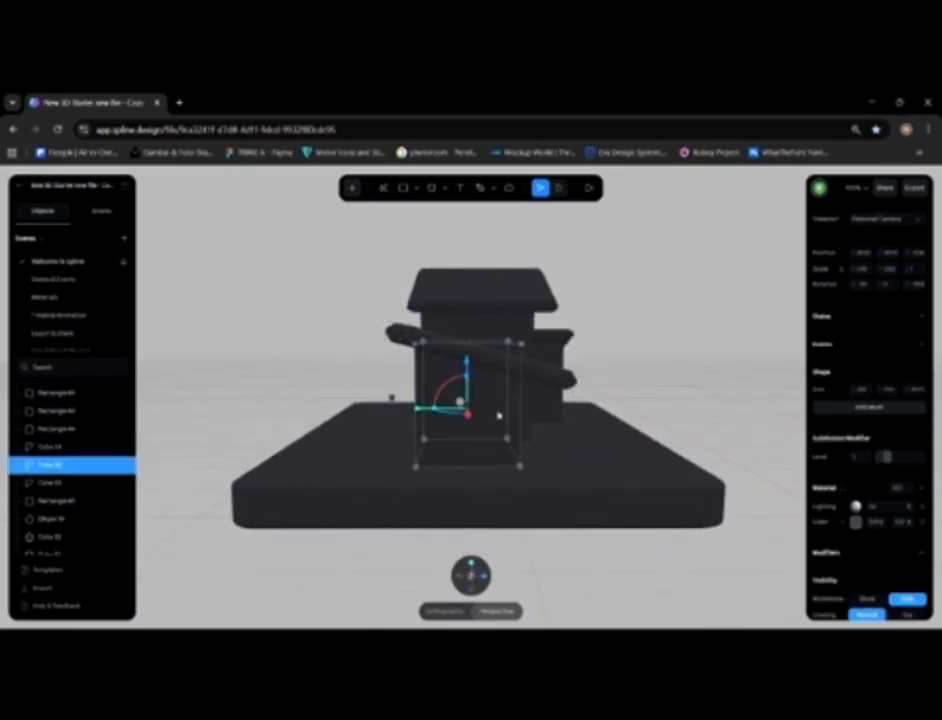
pyautogui.moveTo(525, 420); pyautogui.dragTo(563, 415)
pyautogui.click(683, 383)
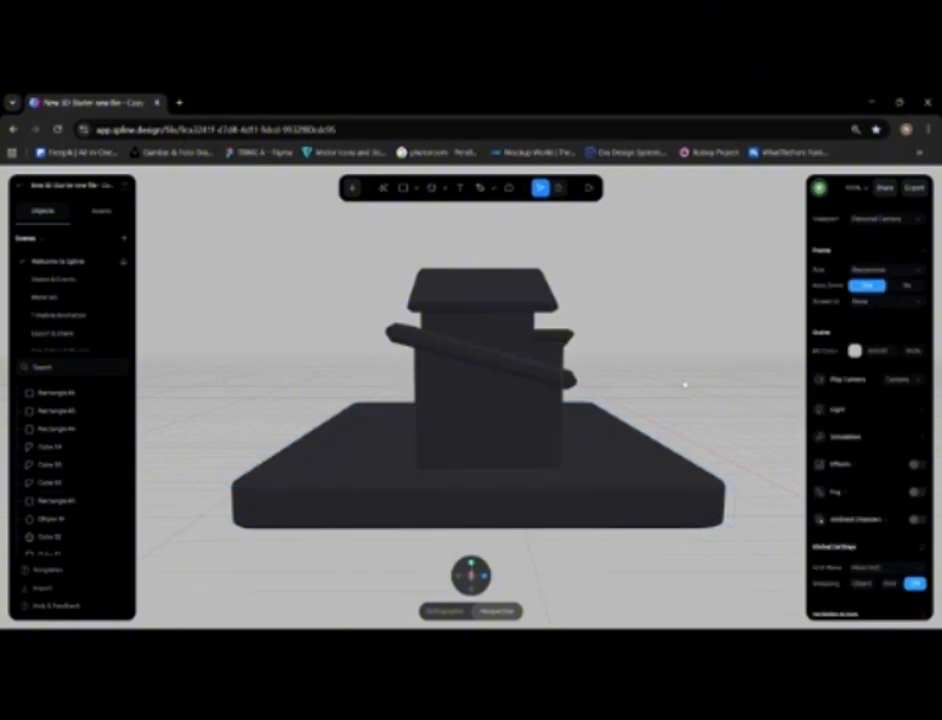
# Step: Slide the short block's roof plate inward until it meets the tall block's wall
pyautogui.keyDown('alt'); pyautogui.moveTo(683, 383); pyautogui.dragTo(599, 383); pyautogui.keyUp('alt')
pyautogui.click(330, 355)
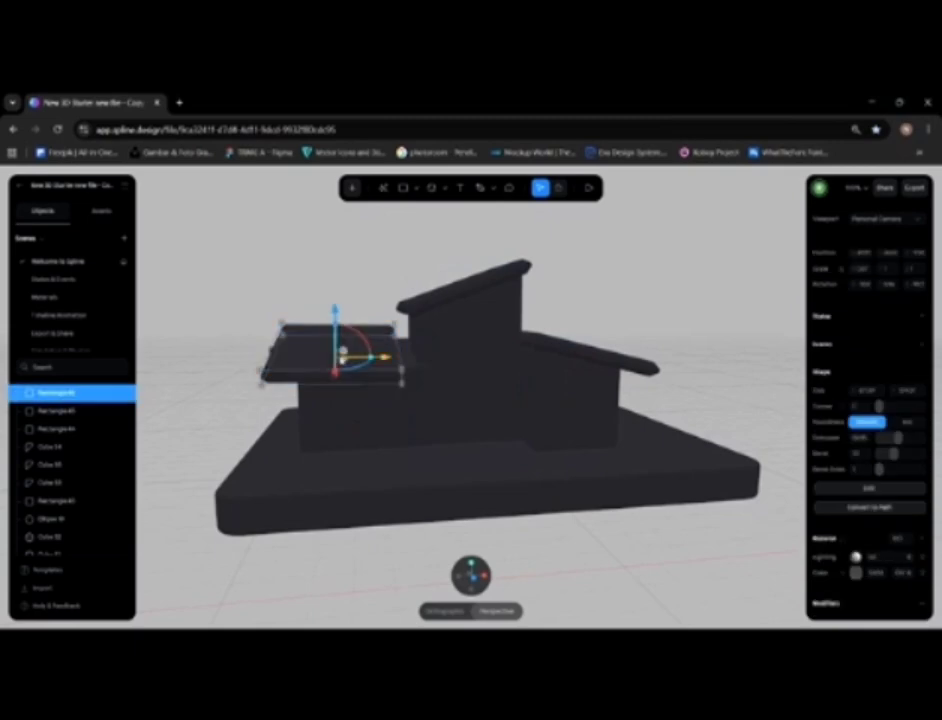
pyautogui.moveTo(388, 359); pyautogui.dragTo(409, 360)
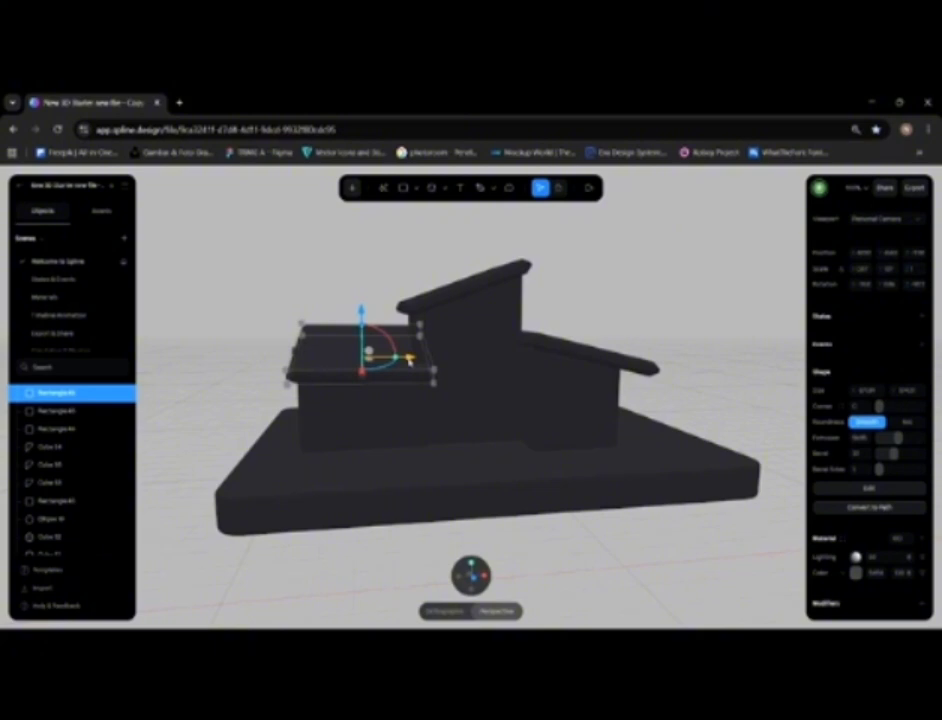
# Step: Refine the fit of the short block's roof plate so it covers the sloped top with a slight overhang
pyautogui.click(257, 364)
pyautogui.moveTo(269, 347); pyautogui.dragTo(269, 328)
pyautogui.click(335, 342)
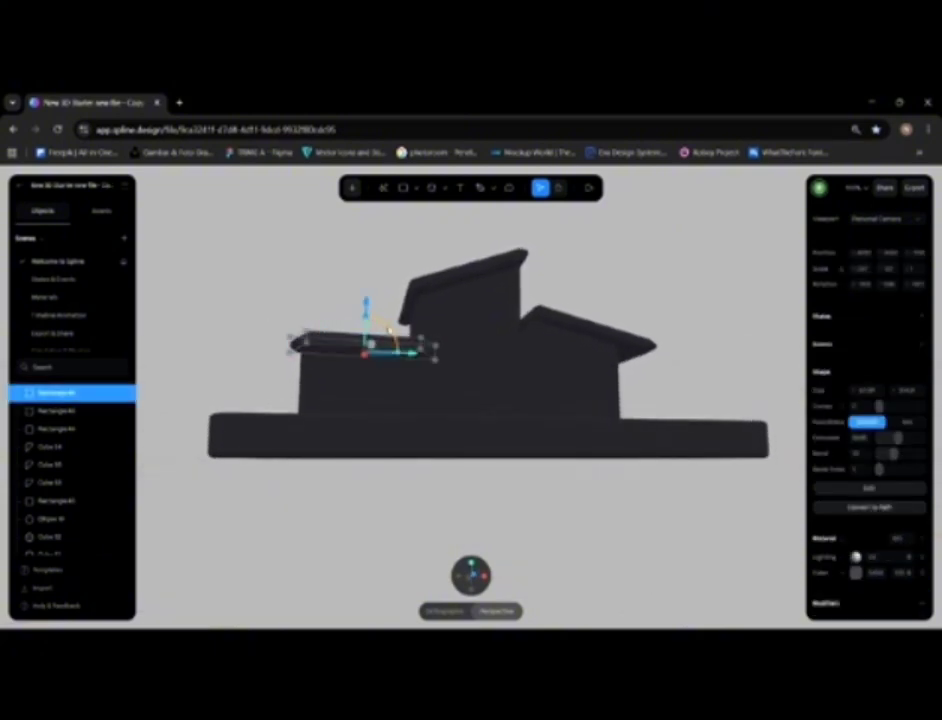
pyautogui.click(255, 326)
pyautogui.moveTo(255, 326); pyautogui.dragTo(324, 352)
pyautogui.click(520, 390)
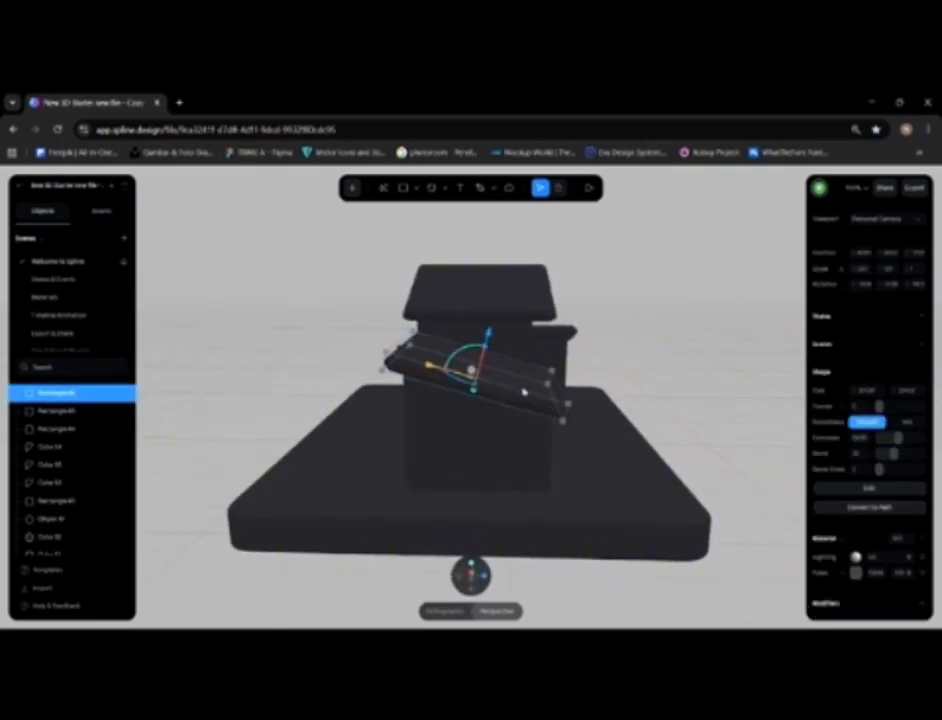
pyautogui.click(253, 363)
pyautogui.moveTo(268, 371); pyautogui.dragTo(348, 345)
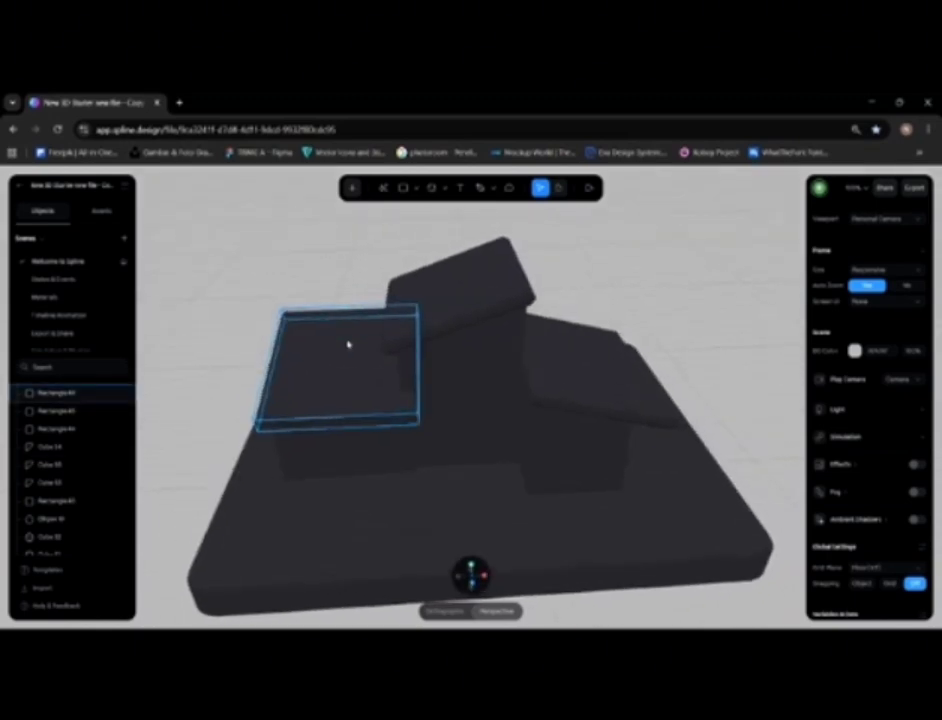
# Step: Change the base slab's color material layer to Depth
pyautogui.scroll(-5, 530, 351)
pyautogui.moveTo(580, 343); pyautogui.dragTo(568, 370)
pyautogui.scroll(5, 557, 362)
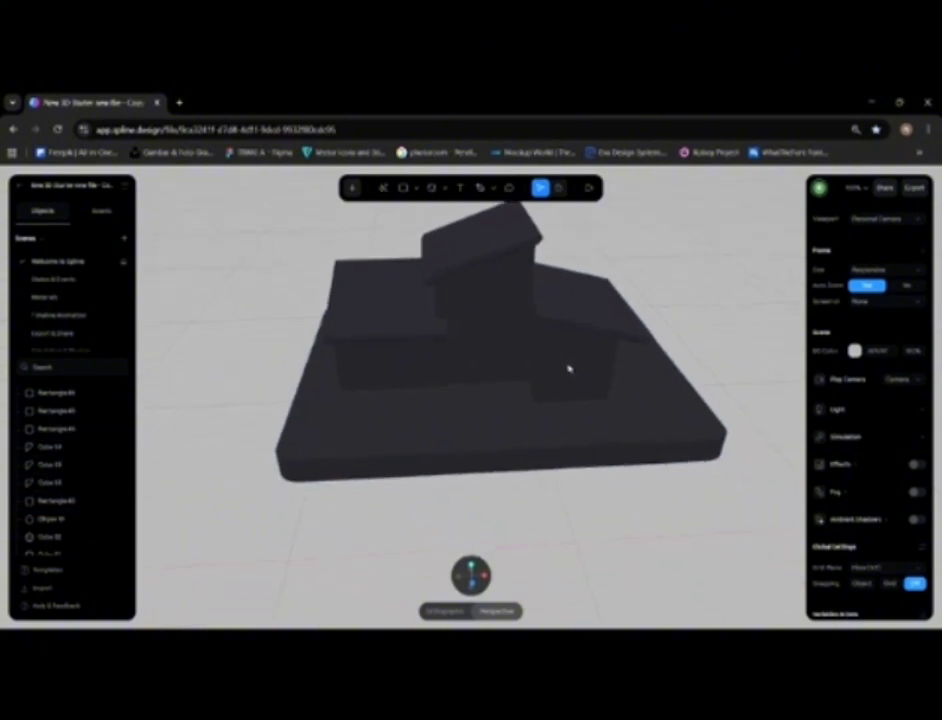
pyautogui.scroll(3, 565, 411)
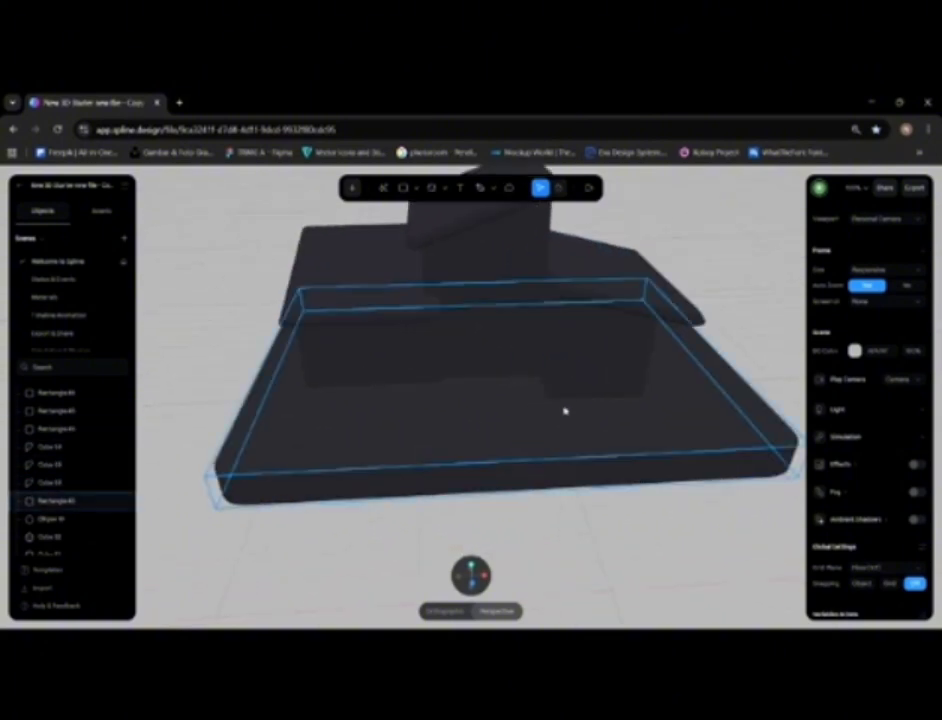
pyautogui.scroll(2, 540, 424)
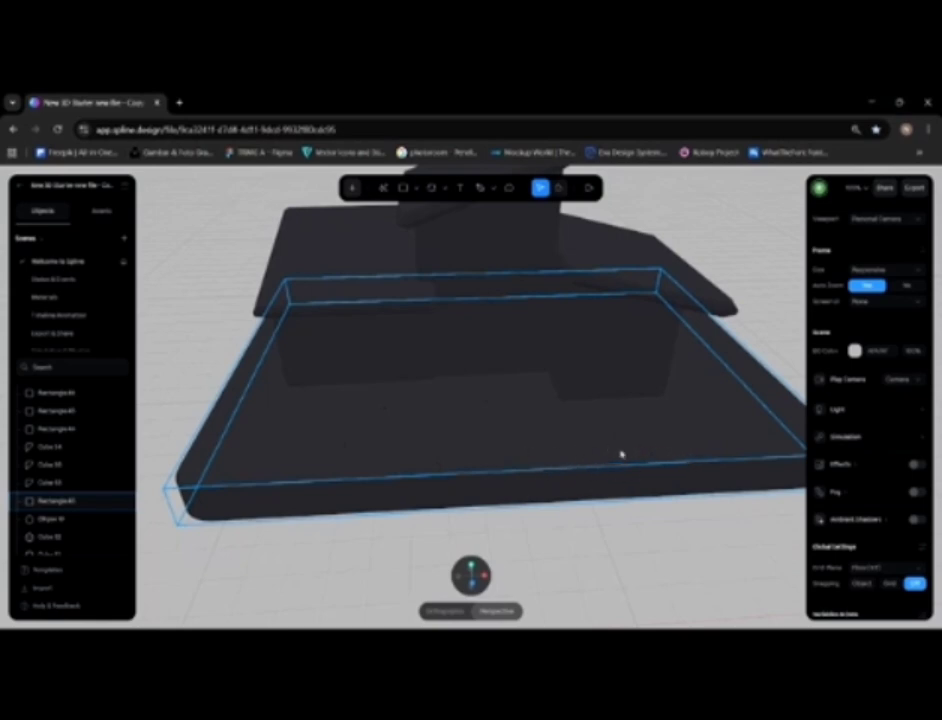
pyautogui.click(456, 442)
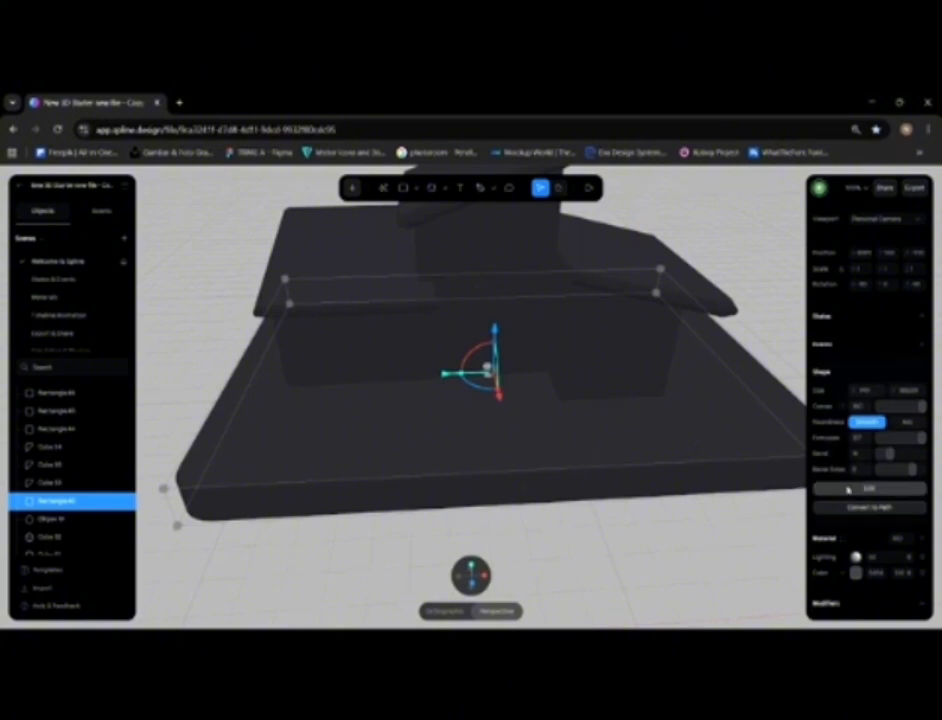
pyautogui.scroll(-3, 848, 457)
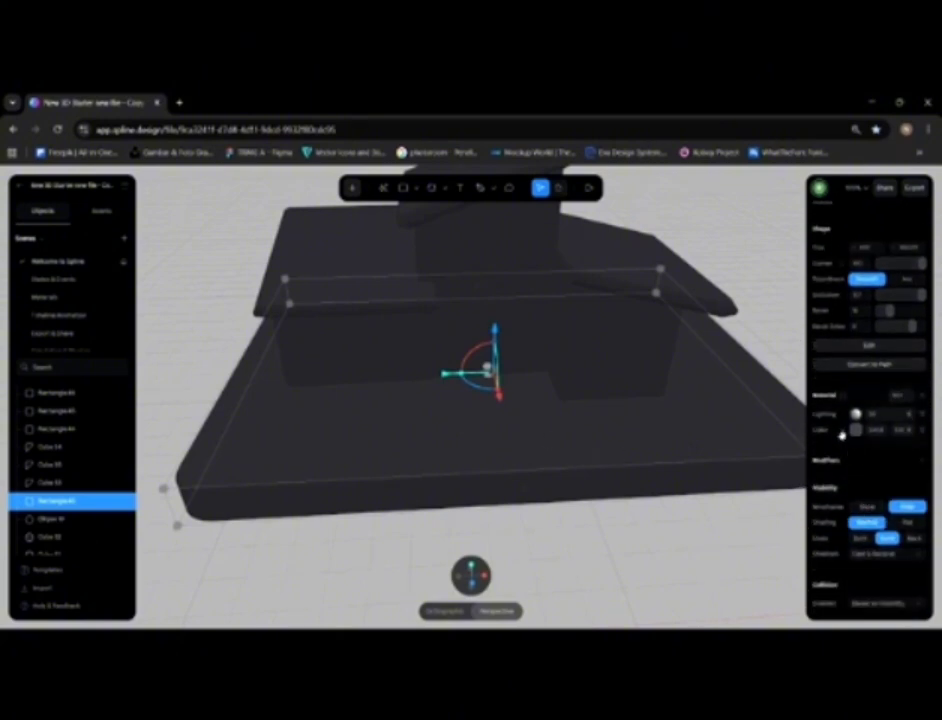
pyautogui.click(854, 430)
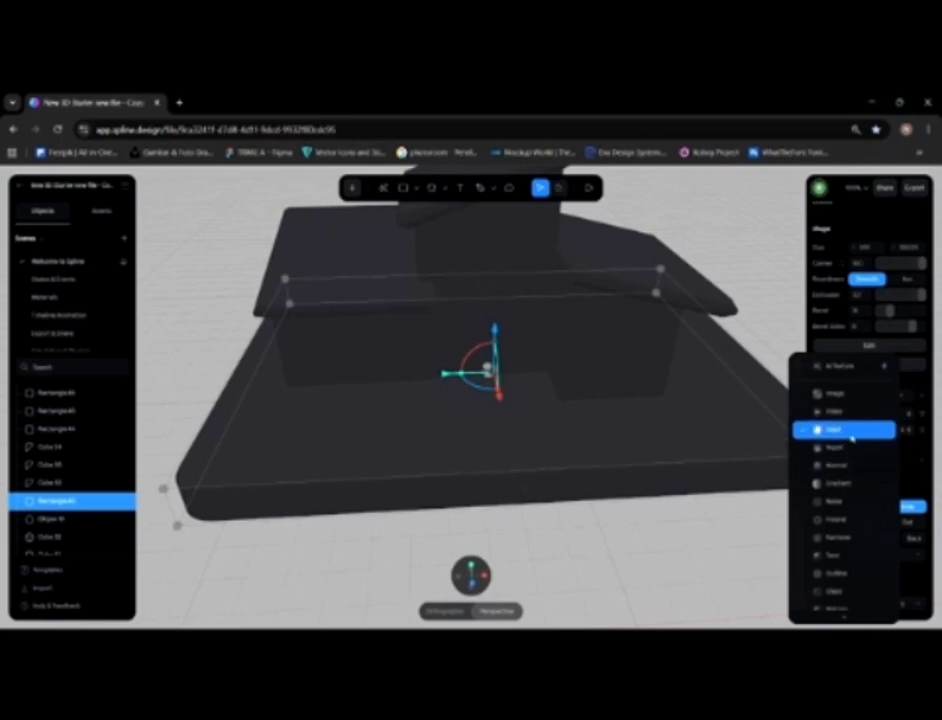
pyautogui.click(850, 448)
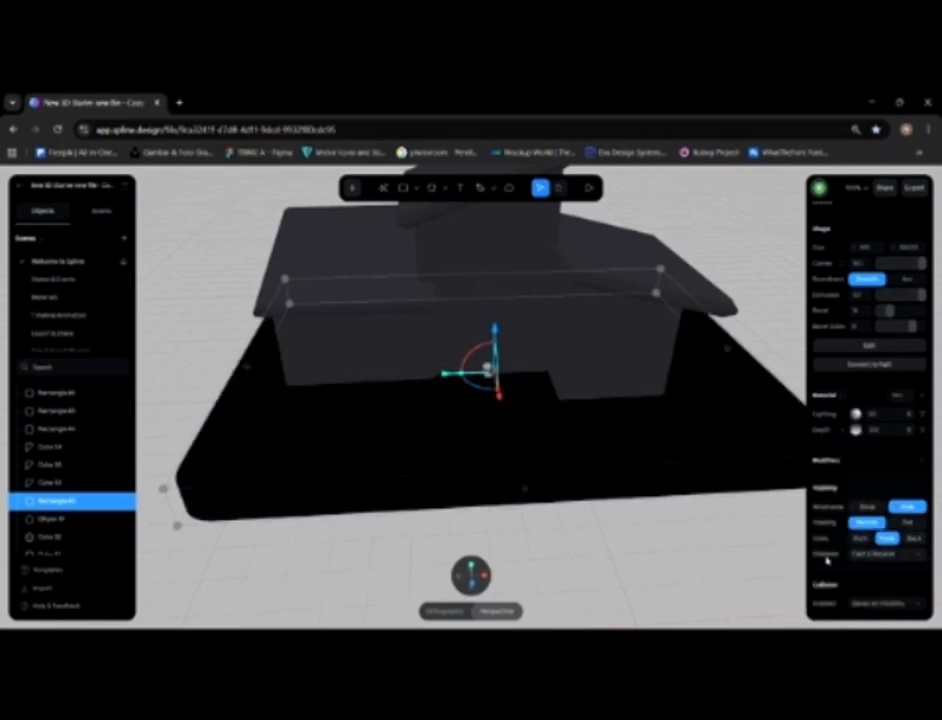
pyautogui.click(915, 557)
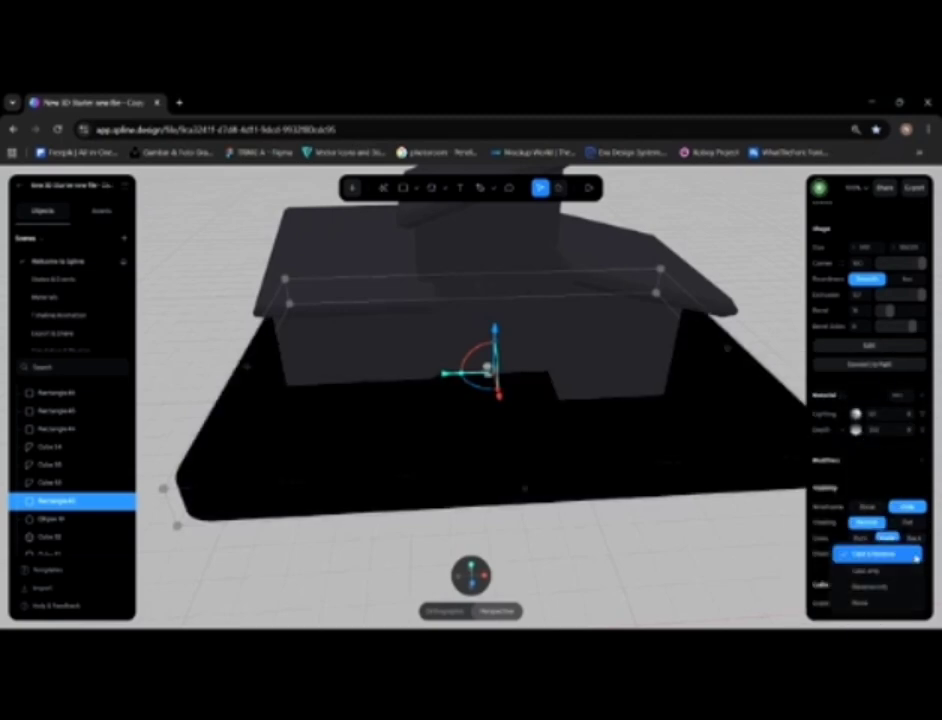
pyautogui.click(783, 558)
# Step: Set the base slab's depth layer type to Linear and turn its direction to run vertically through the slab's thickness
pyautogui.click(854, 430)
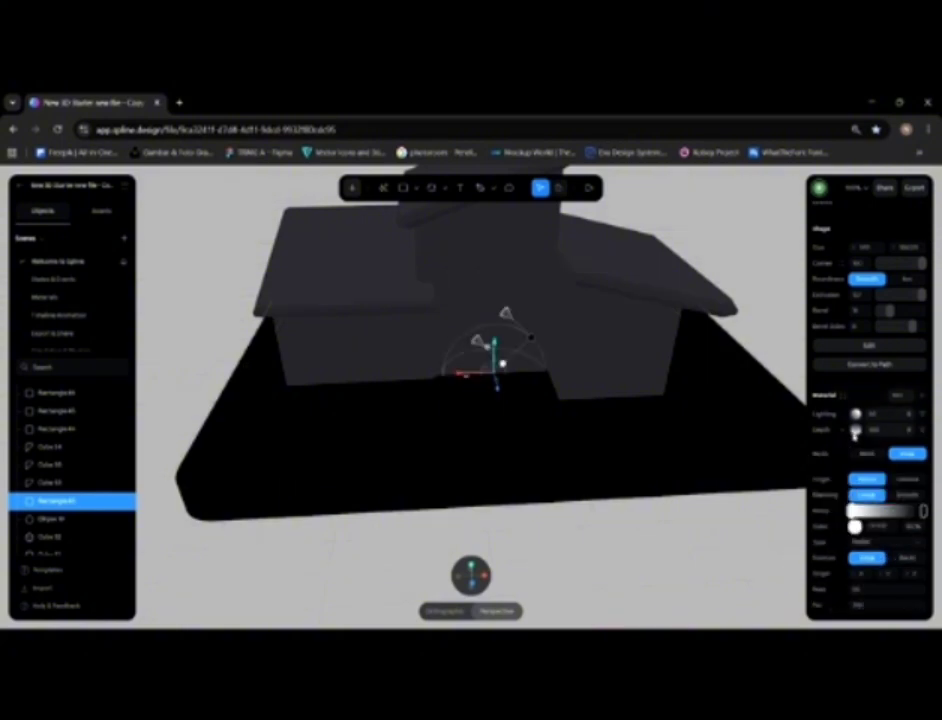
pyautogui.click(878, 541)
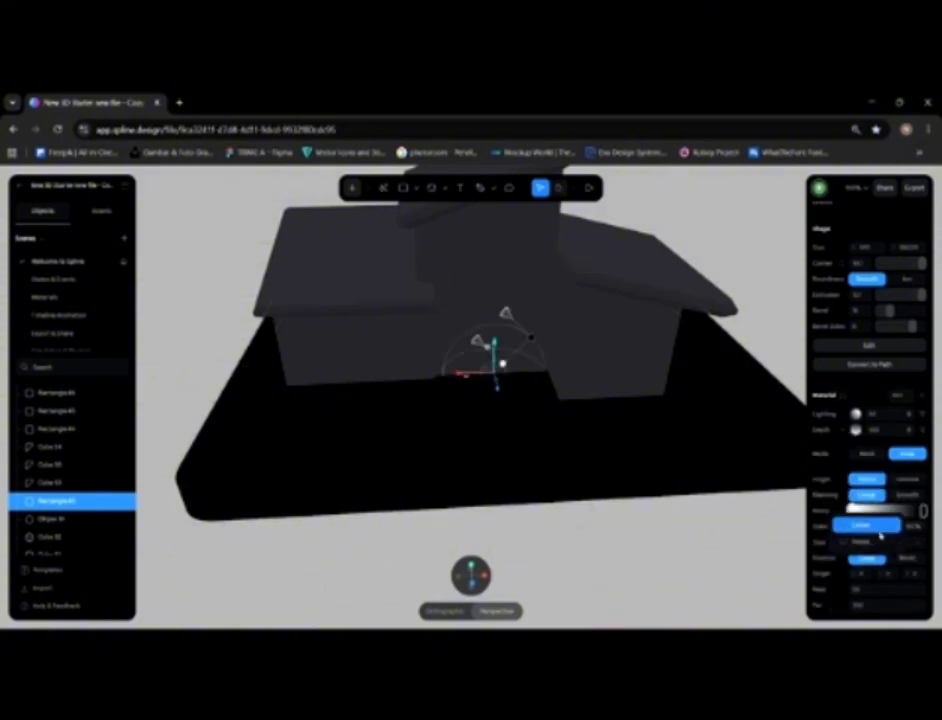
pyautogui.click(880, 535)
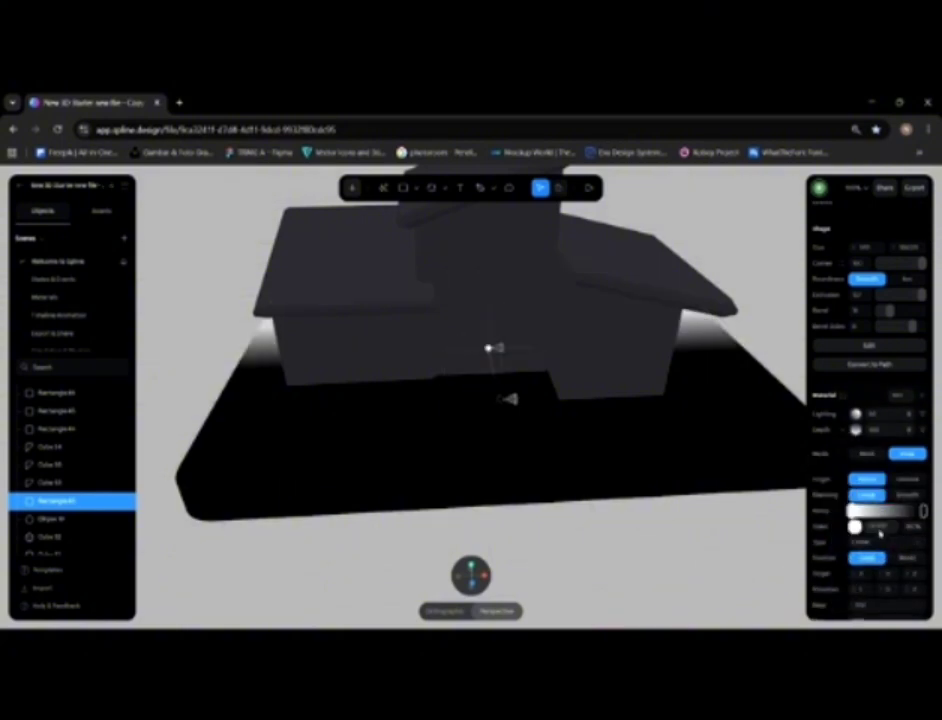
pyautogui.click(869, 590)
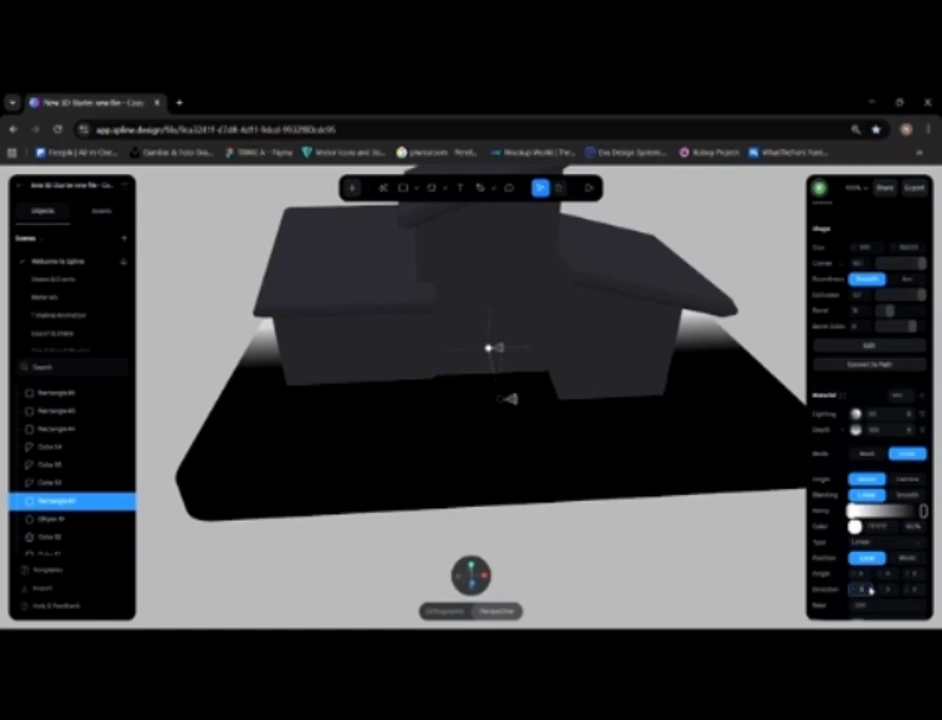
pyautogui.press('Return')
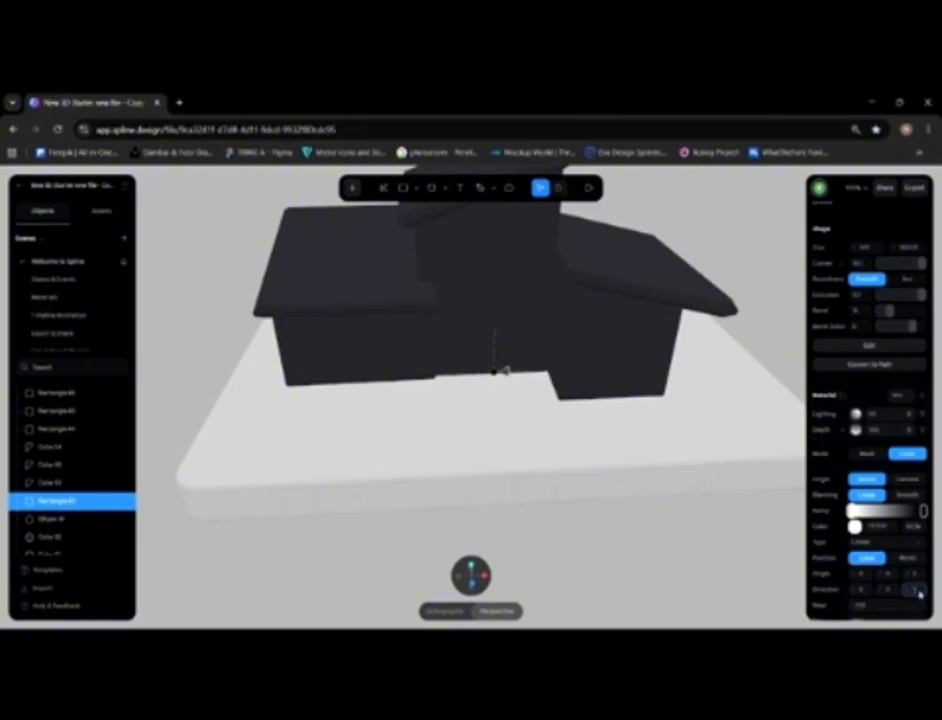
pyautogui.press('Return')
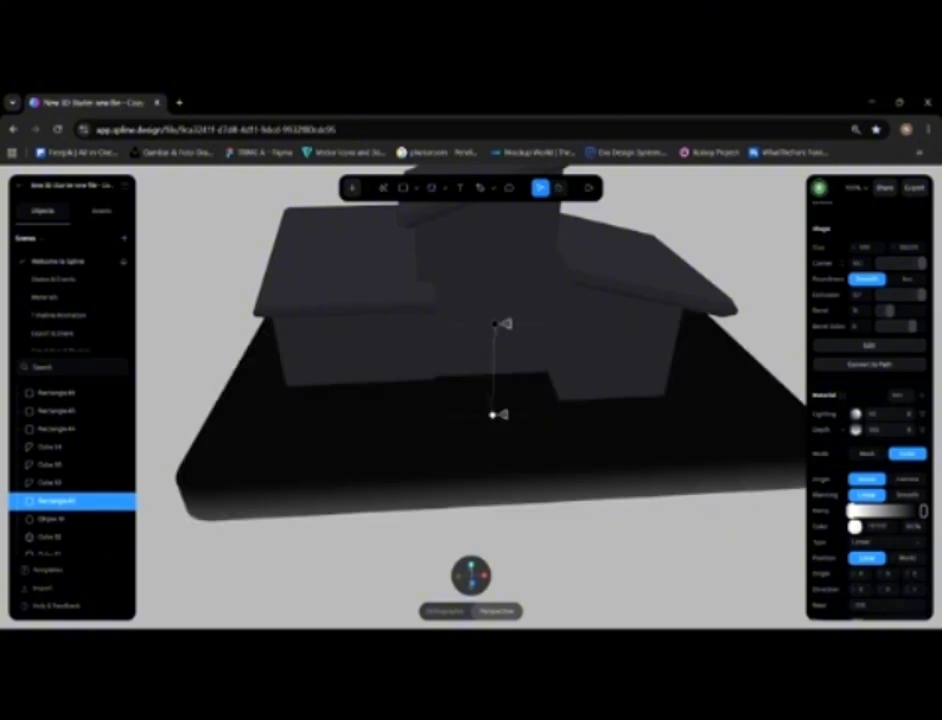
# Step: Recolor the white stop of the base slab's depth ramp to a light peach-cream
pyautogui.click(855, 526)
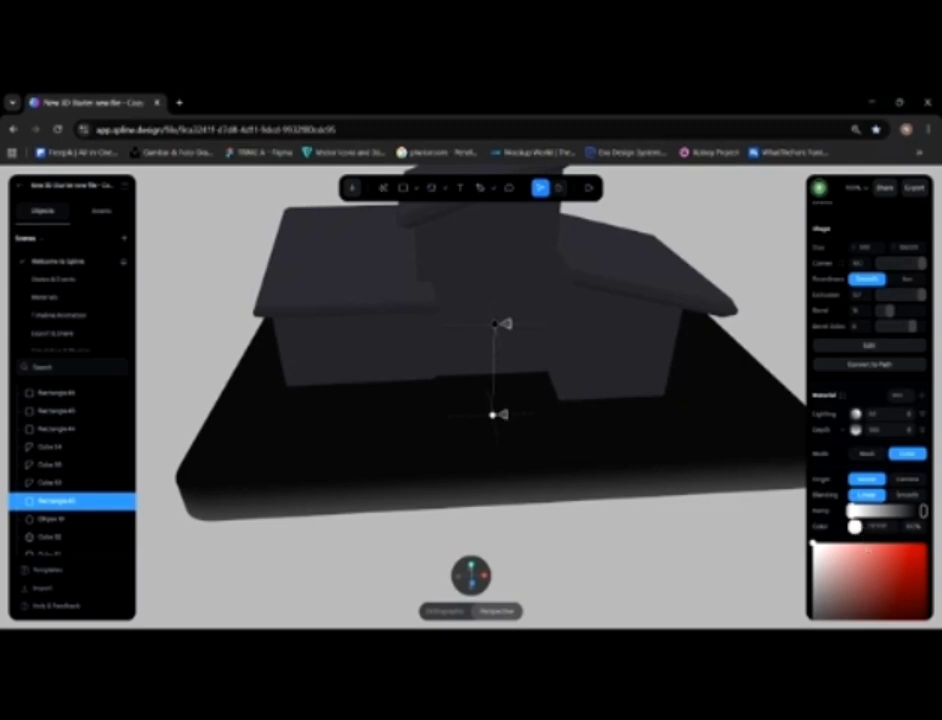
pyautogui.scroll(-2, 868, 450)
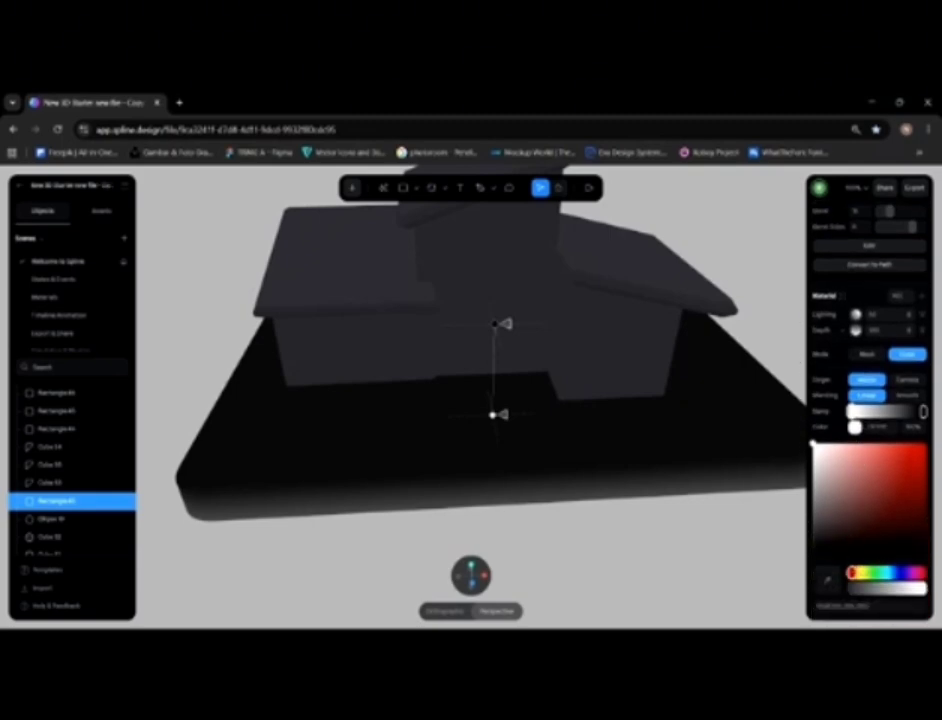
pyautogui.moveTo(851, 573); pyautogui.dragTo(856, 573)
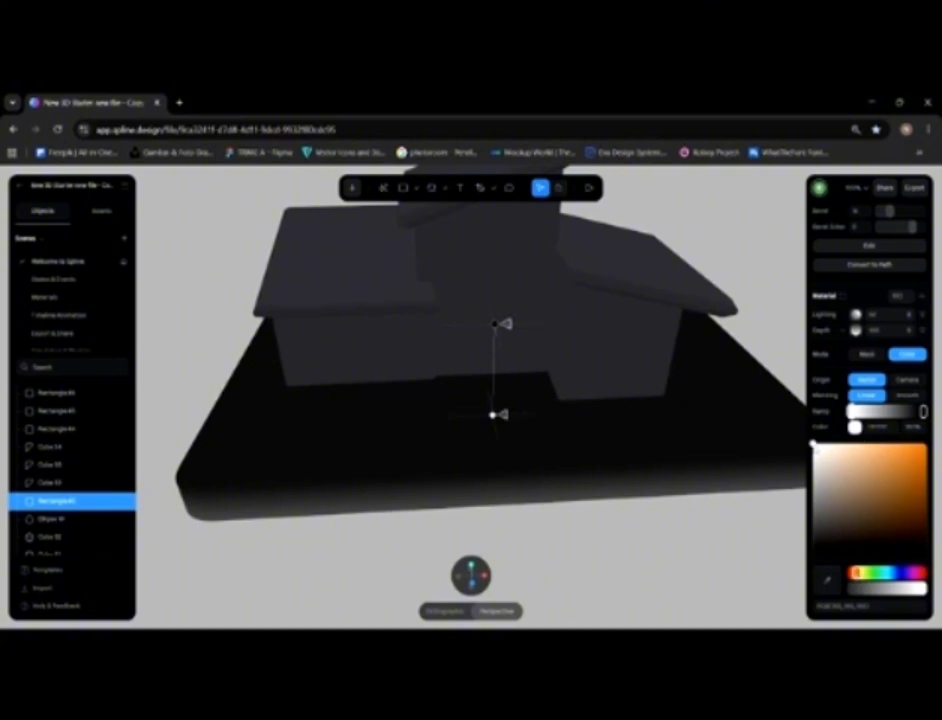
pyautogui.moveTo(815, 447); pyautogui.dragTo(861, 443)
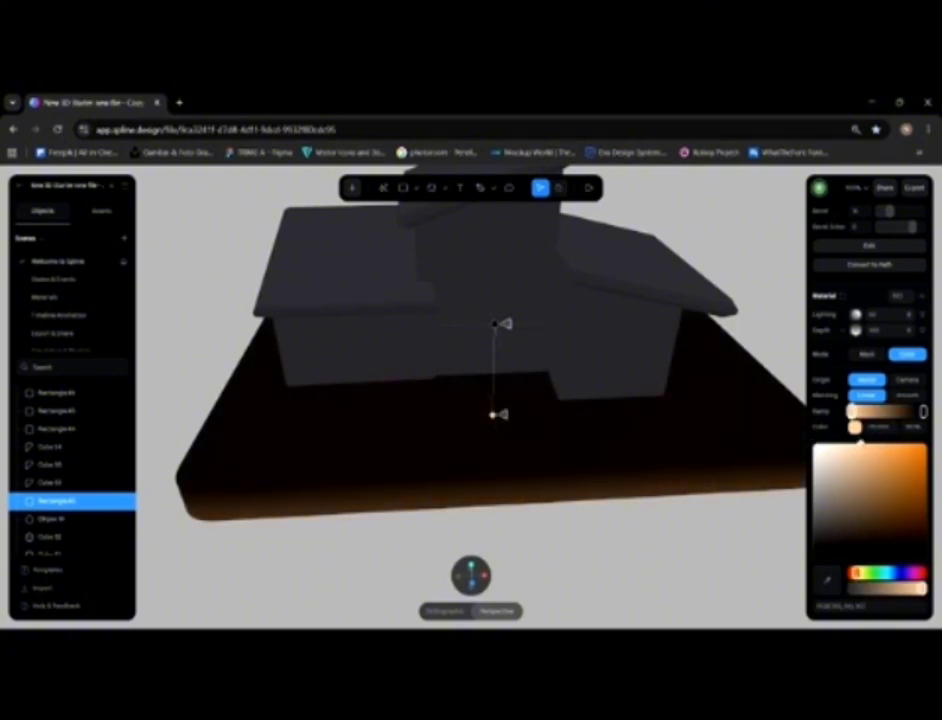
pyautogui.moveTo(747, 467); pyautogui.dragTo(705, 486)
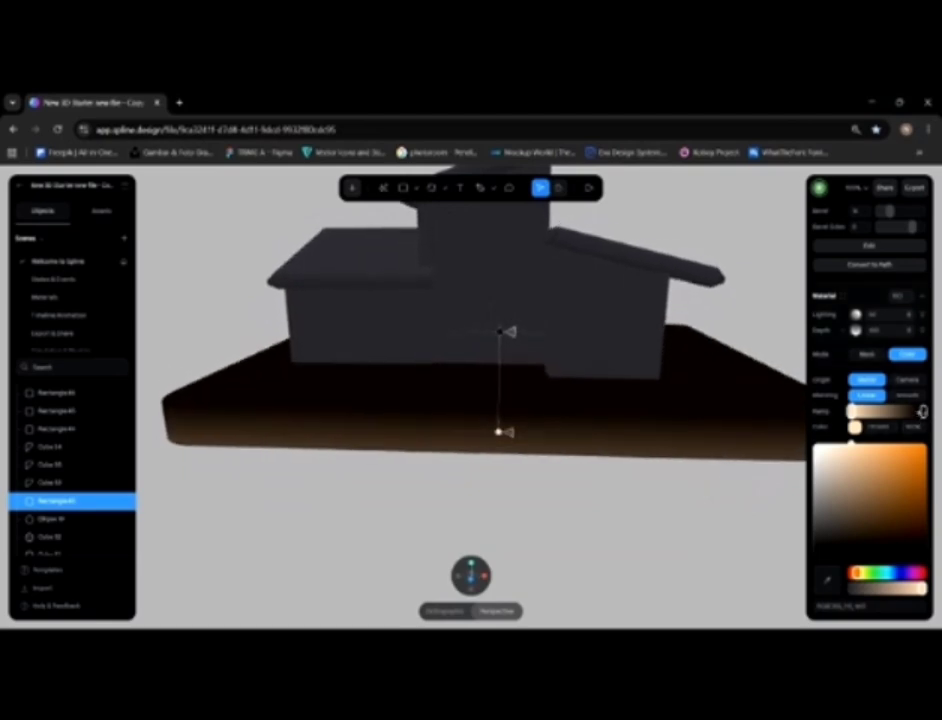
# Step: Change the black end stop of the base slab's depth ramp to a dark grass green
pyautogui.click(922, 411)
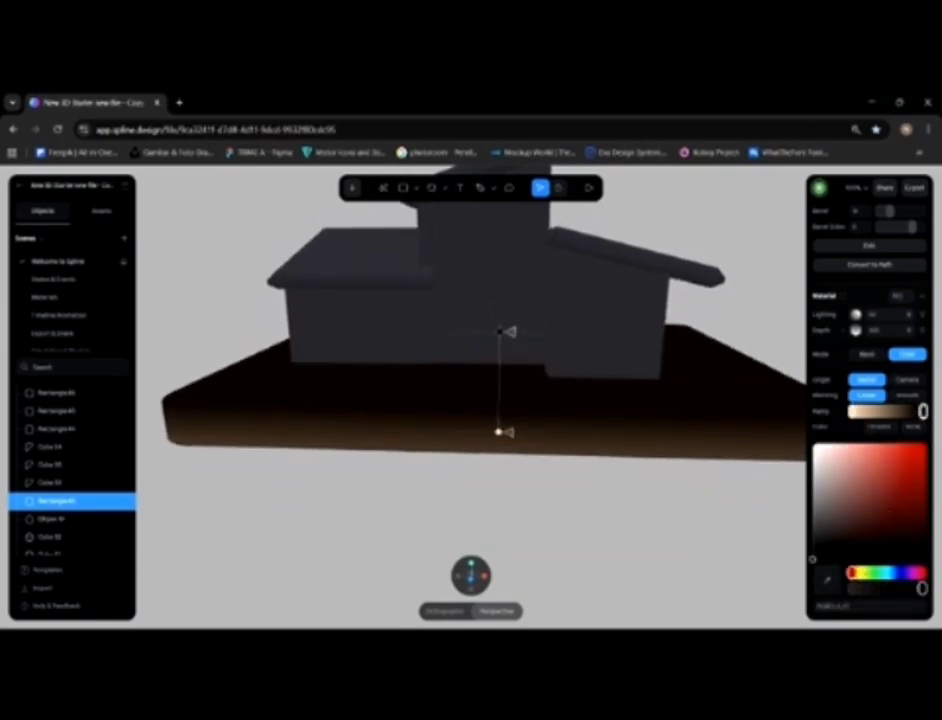
pyautogui.moveTo(856, 573); pyautogui.dragTo(869, 573)
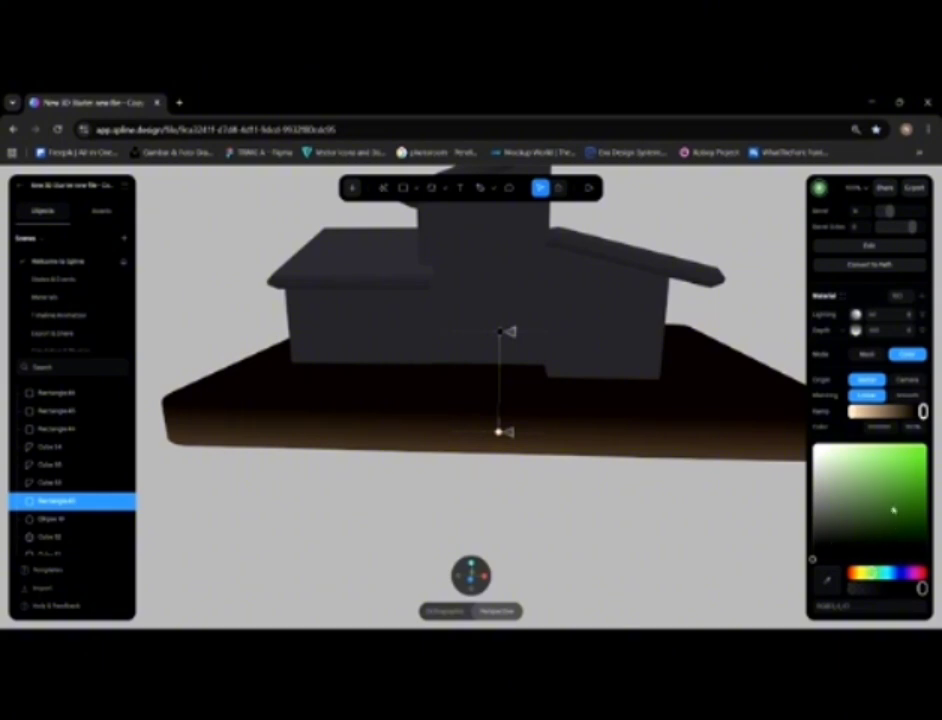
pyautogui.moveTo(814, 561); pyautogui.dragTo(918, 522)
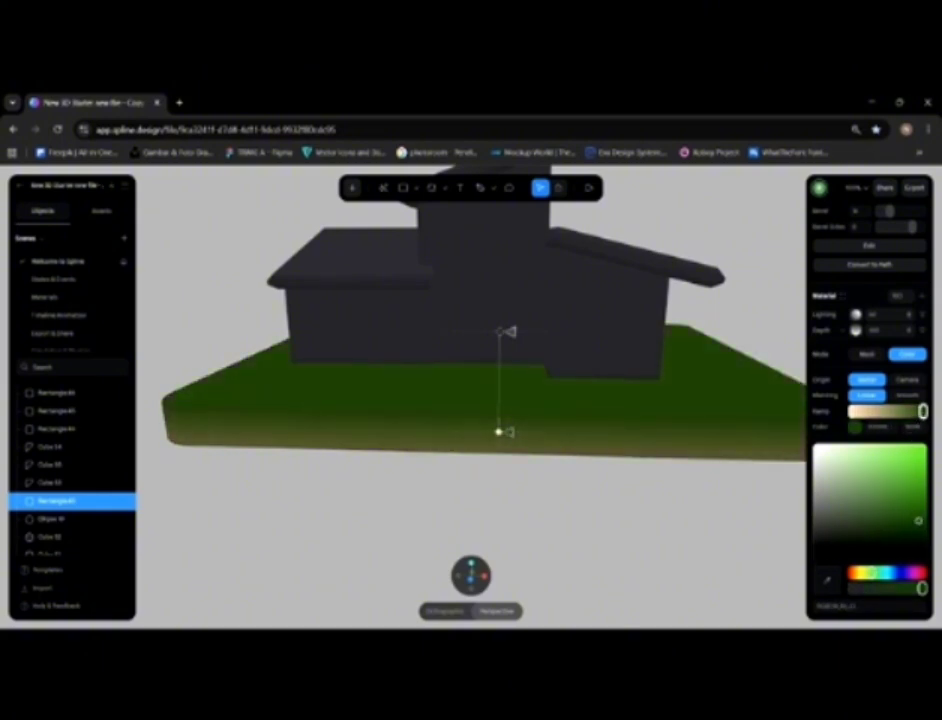
# Step: Add an intermediate stop near the green end of the slab's ramp, make it a more saturated olive green, and deselect the slab
pyautogui.click(904, 411)
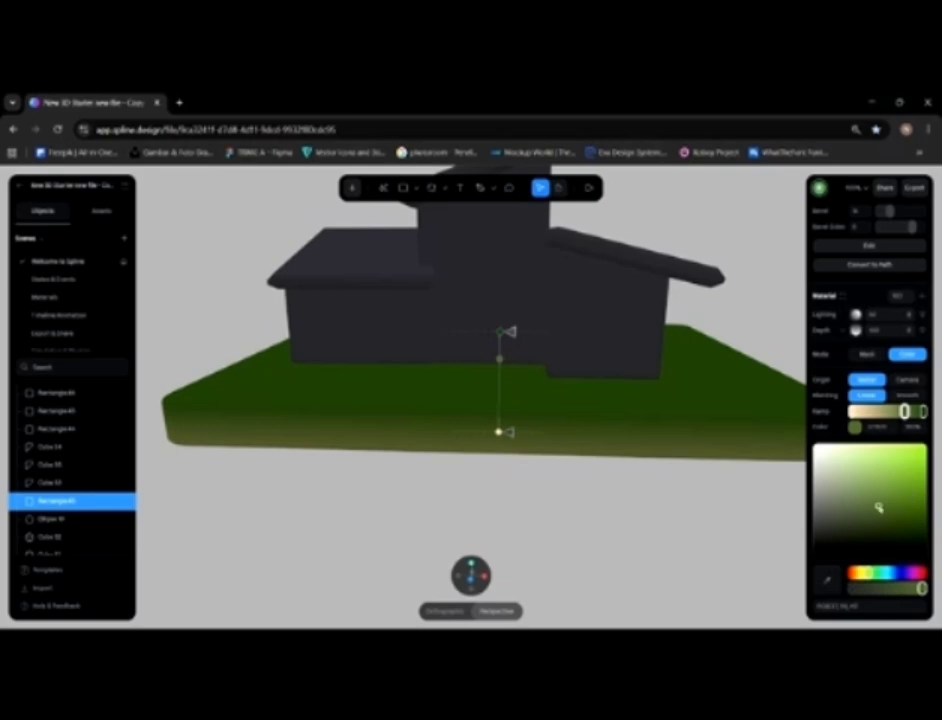
pyautogui.moveTo(879, 506); pyautogui.dragTo(901, 511)
pyautogui.click(776, 384)
pyautogui.click(745, 321)
pyautogui.click(765, 322)
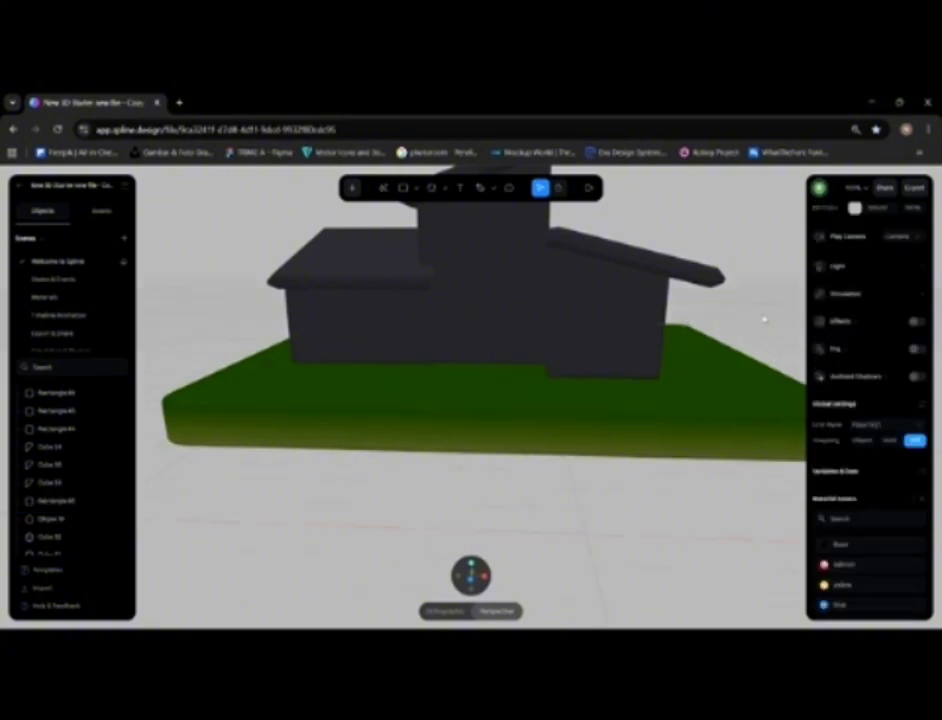
# Step: Recolor the short block under the right-hand sloped roof plate to a pale cream yellow
pyautogui.keyDown('alt'); pyautogui.moveTo(763, 318); pyautogui.dragTo(715, 362); pyautogui.keyUp('alt')
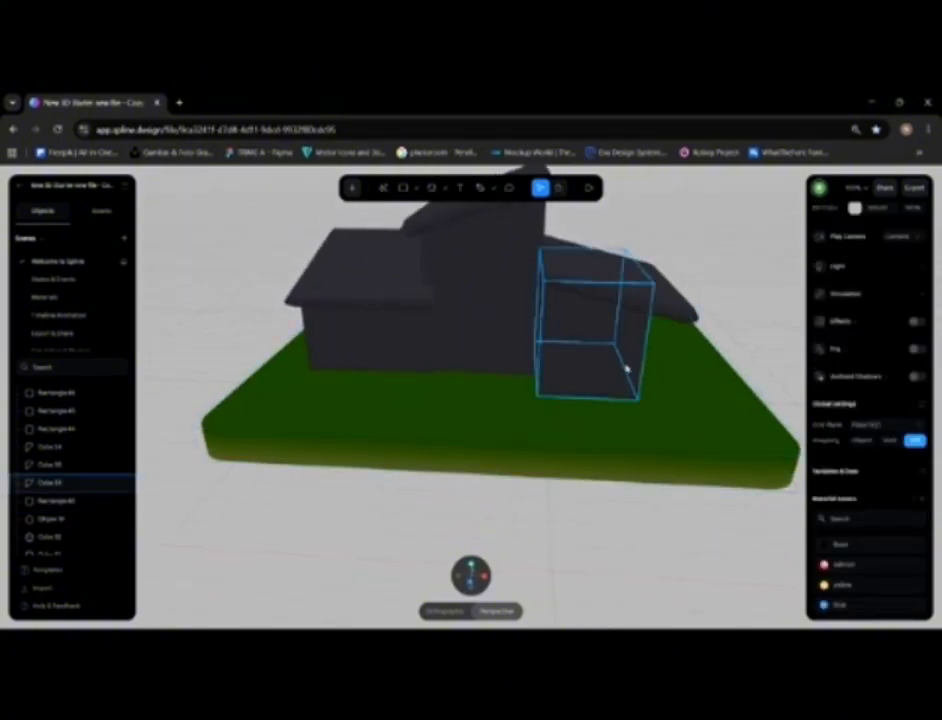
pyautogui.click(627, 370)
pyautogui.click(856, 430)
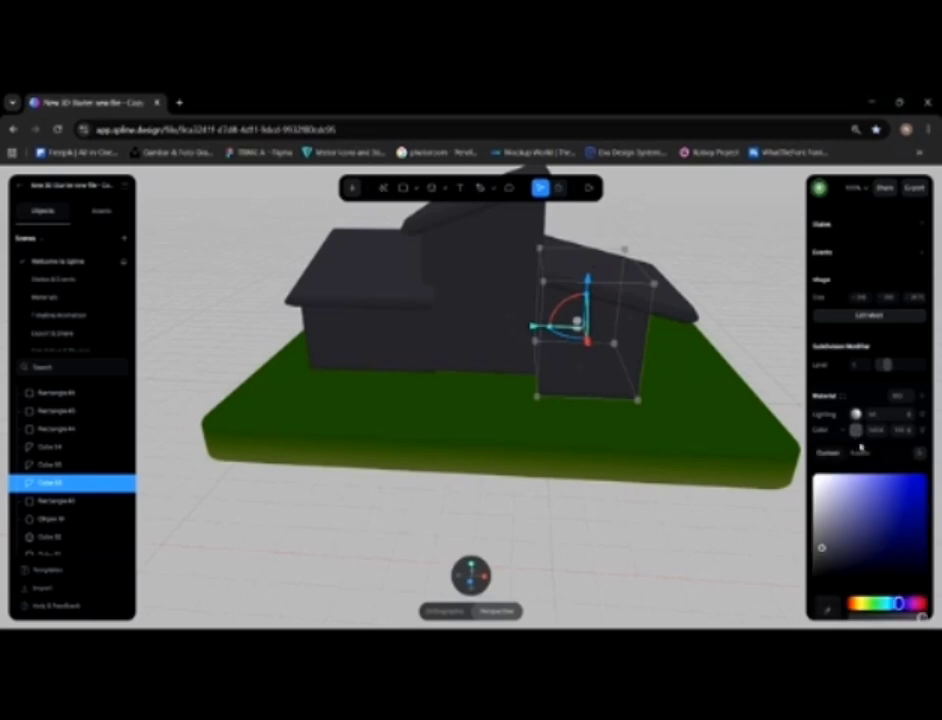
pyautogui.scroll(-1, 858, 516)
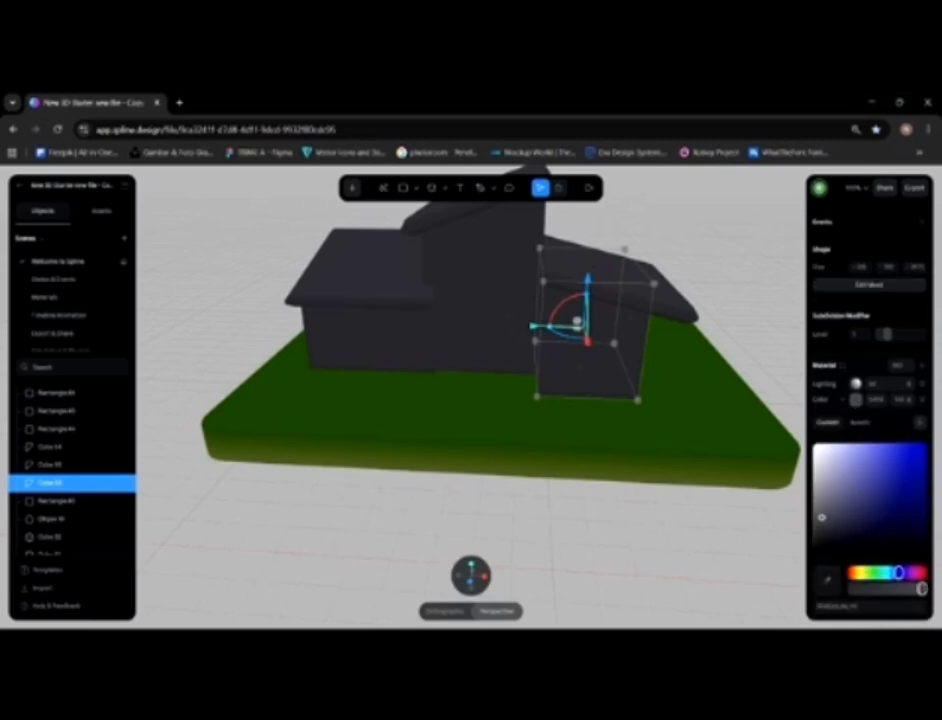
pyautogui.click(858, 572)
pyautogui.moveTo(822, 519); pyautogui.dragTo(834, 446)
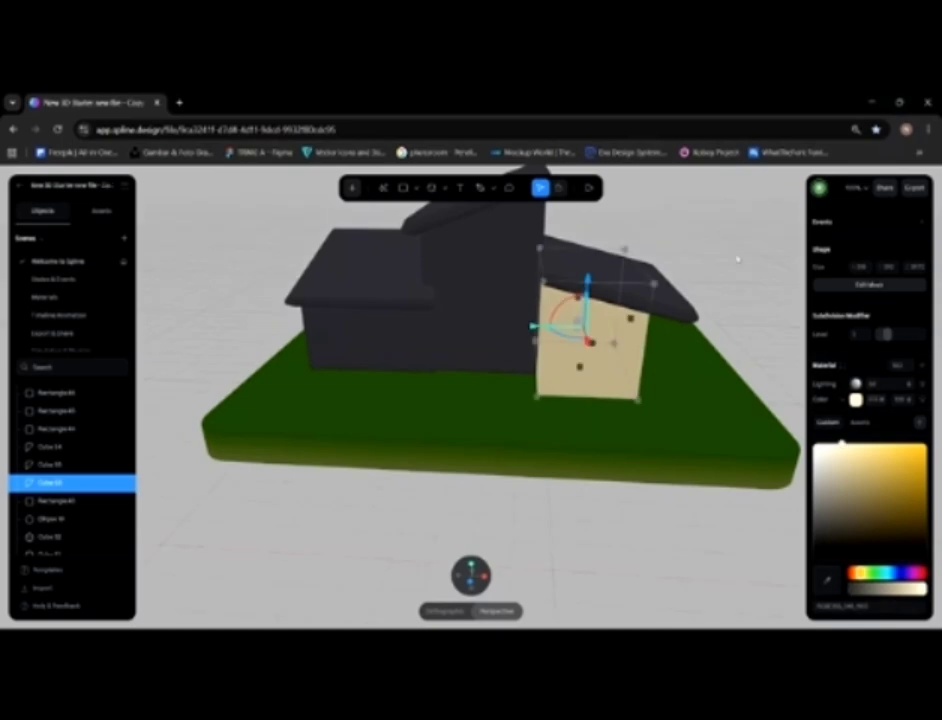
# Step: Copy the short block's cream color value and apply it to the tall central block
pyautogui.click(880, 400)
pyautogui.click(471, 305)
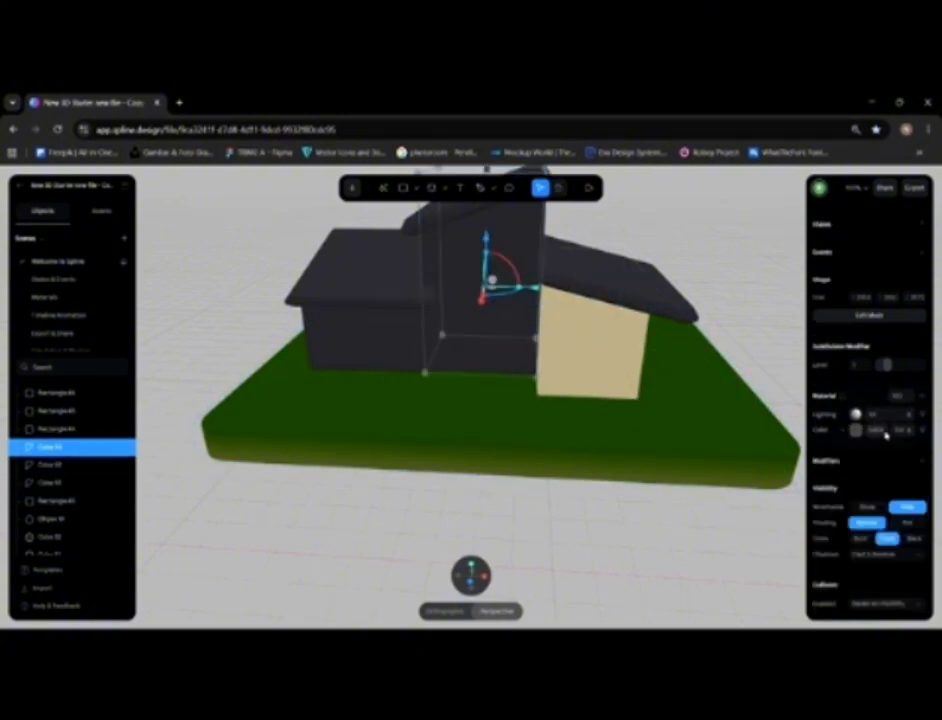
pyautogui.click(884, 431)
pyautogui.hotkey('ctrl', 'v')
pyautogui.press('Return')
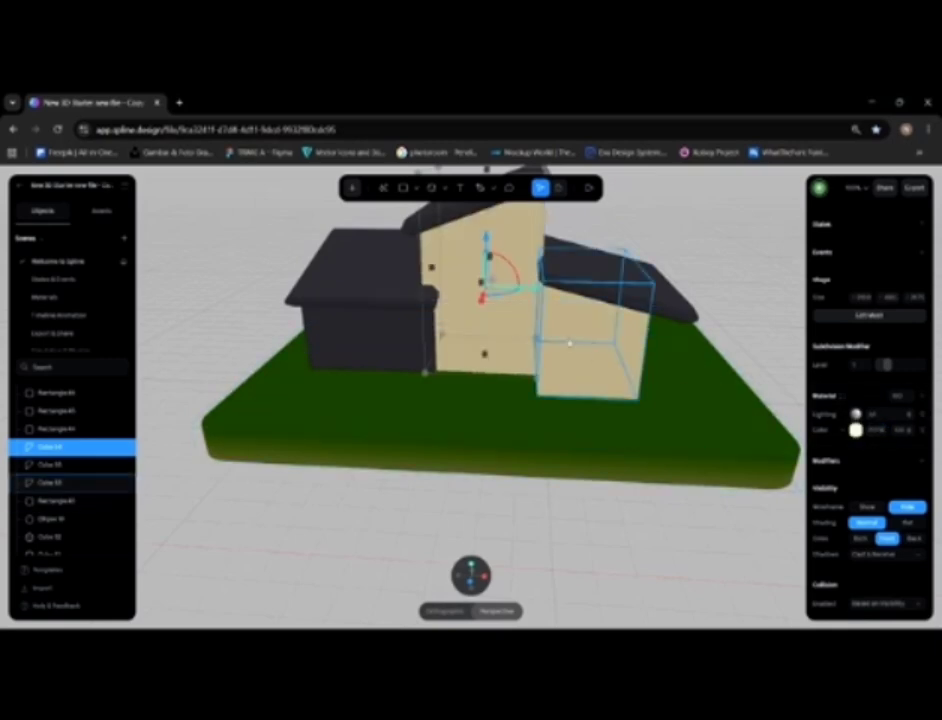
# Step: Apply the same copied cream color to the remaining dark wall block and deselect it
pyautogui.click(380, 357)
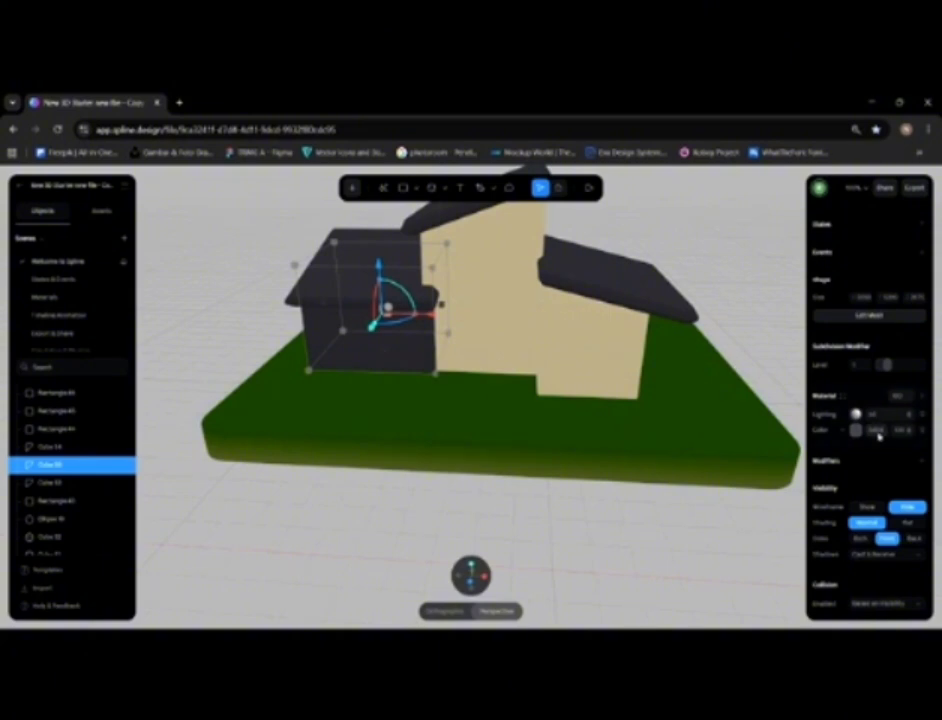
pyautogui.press('Return')
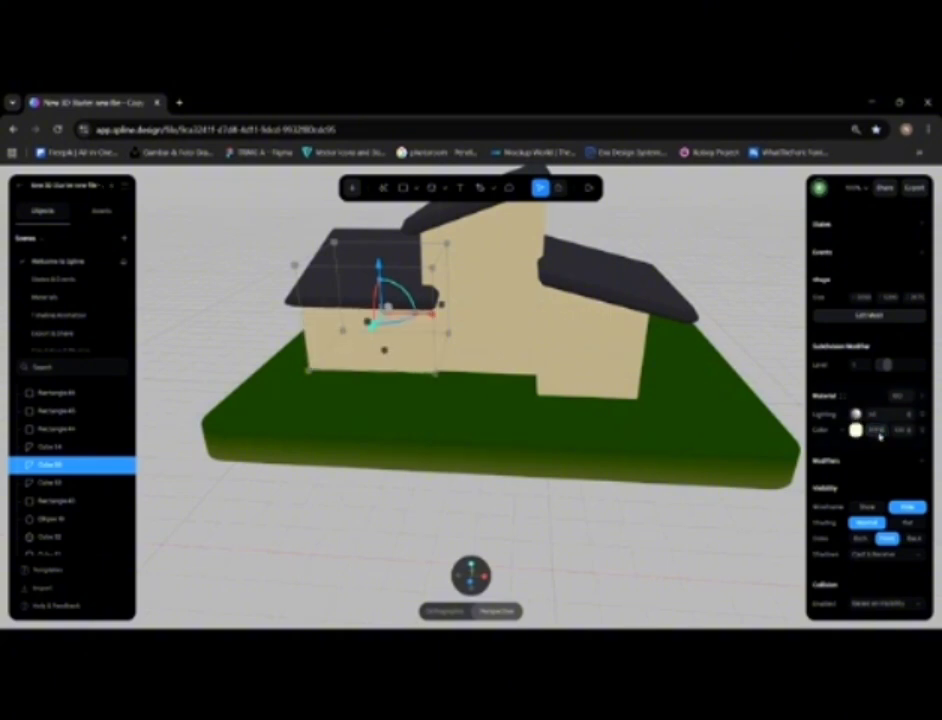
pyautogui.click(723, 235)
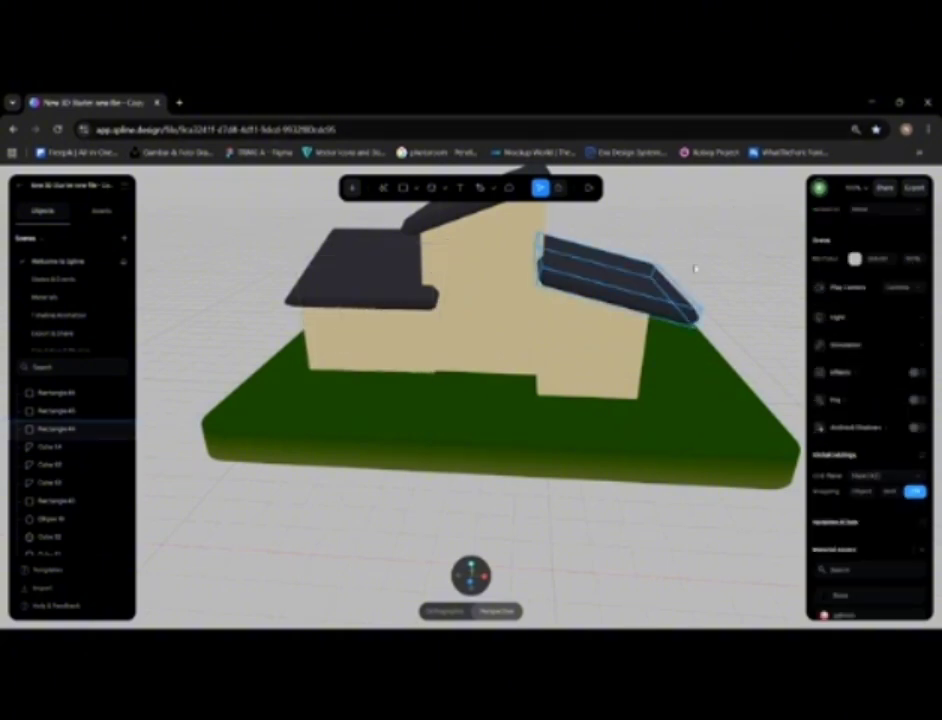
# Step: Change the color material layer of the right-hand short block's roof plate to Depth
pyautogui.click(632, 287)
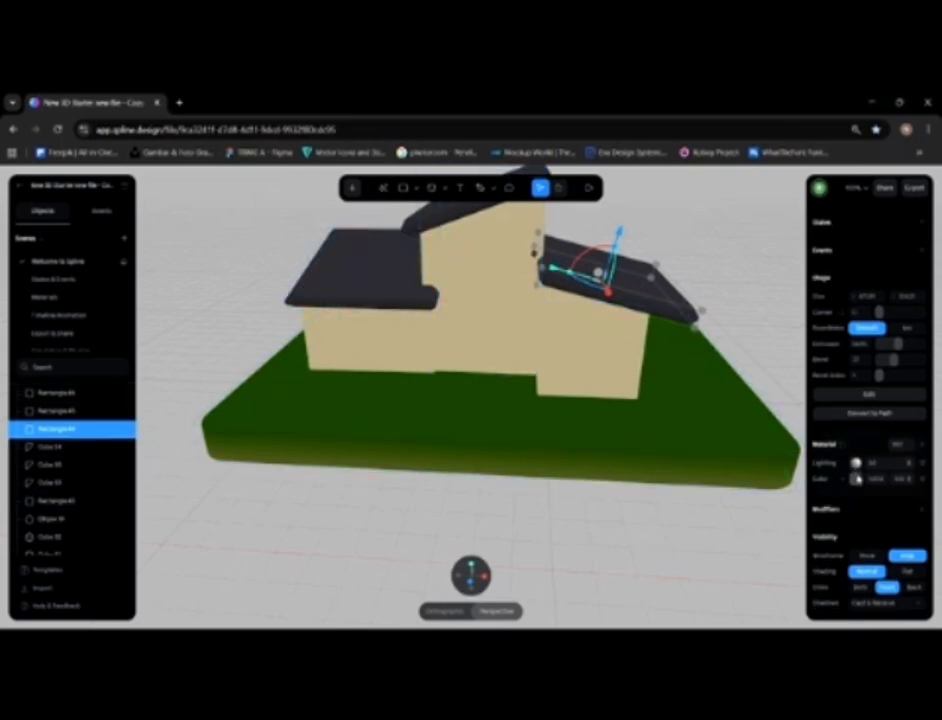
pyautogui.scroll(-1, 840, 483)
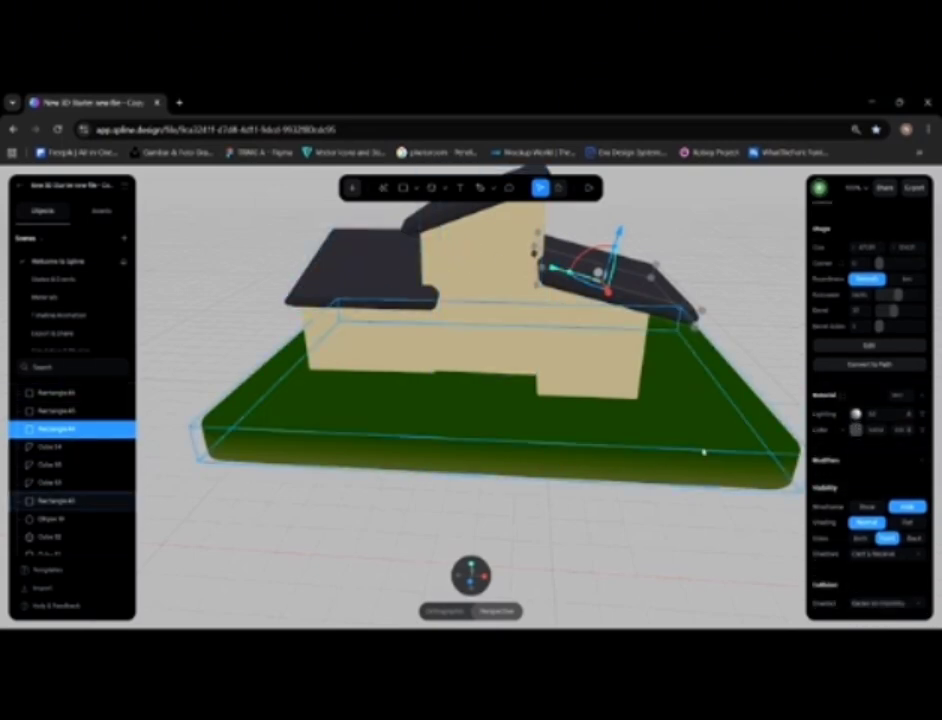
pyautogui.click(868, 429)
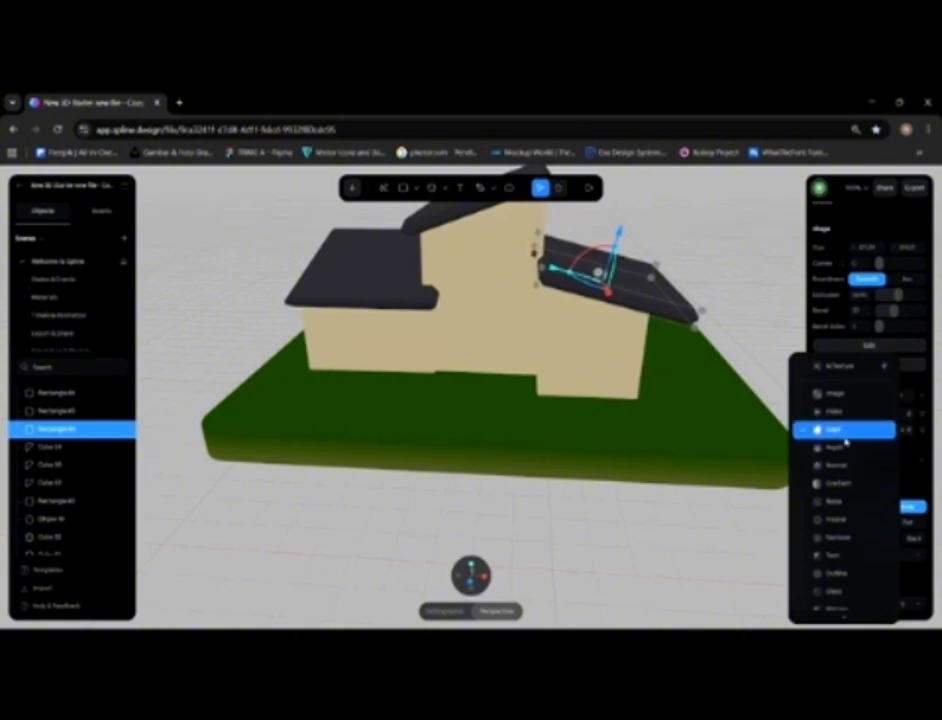
pyautogui.click(846, 450)
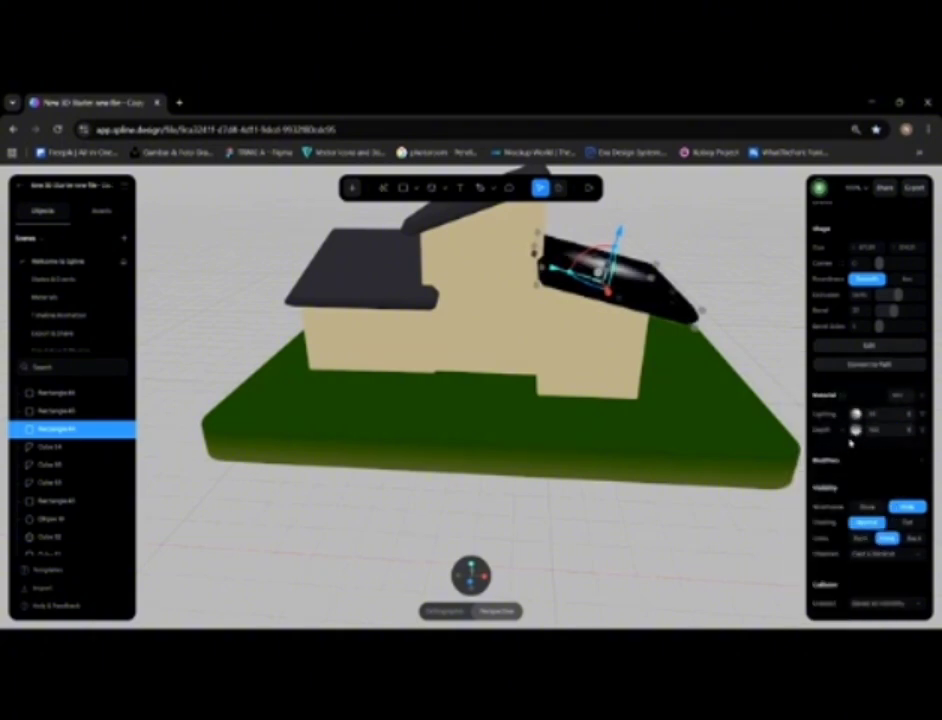
# Step: Set the roof plate's depth layer type to Linear and point its direction through the plate's thickness
pyautogui.click(857, 430)
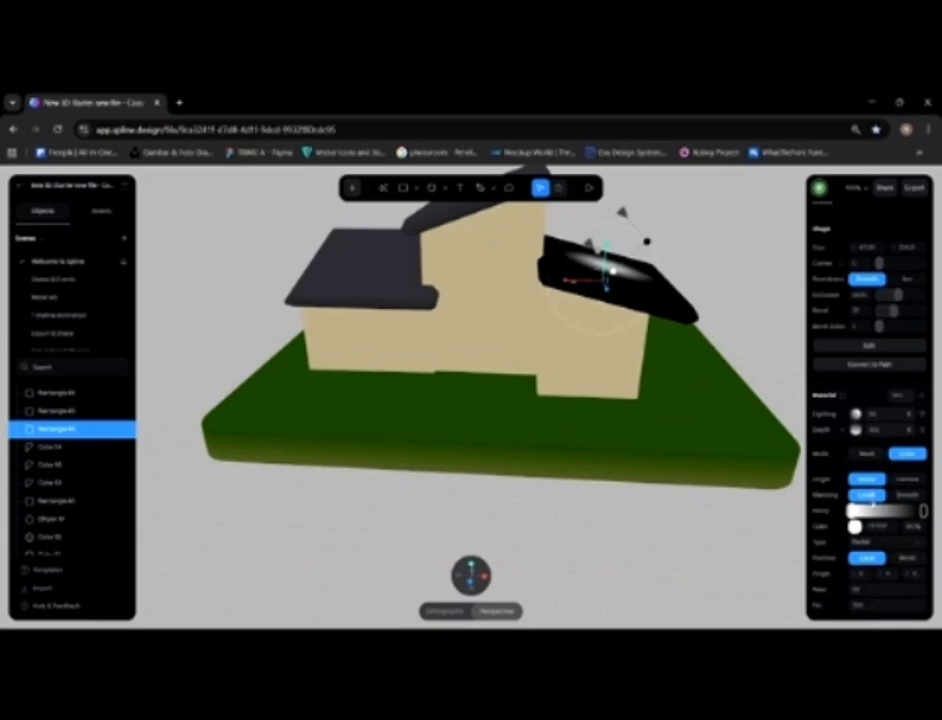
pyautogui.click(912, 543)
pyautogui.click(866, 528)
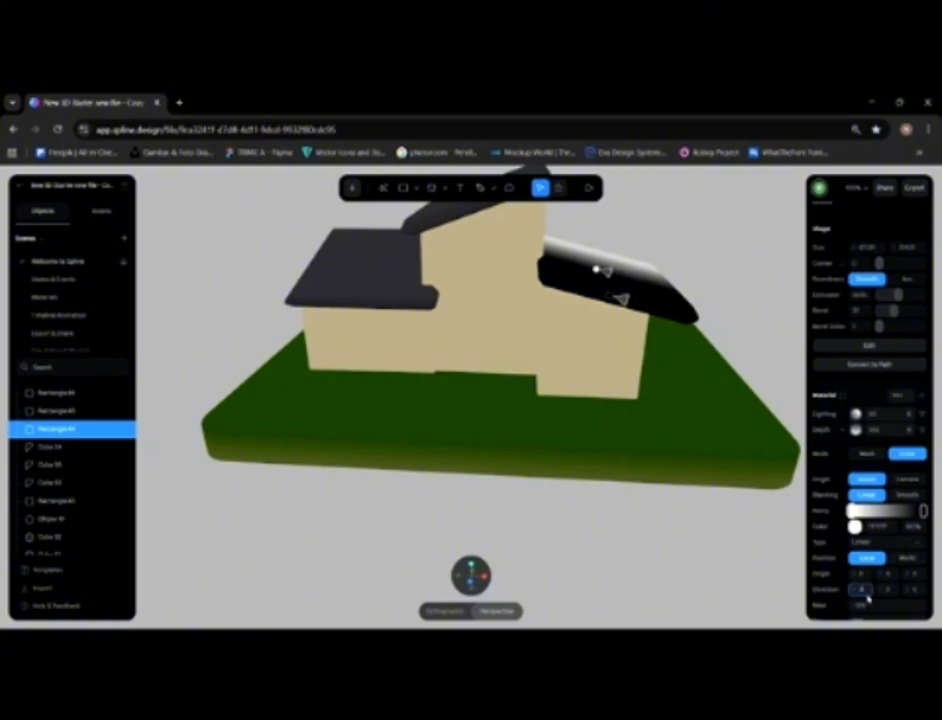
pyautogui.press('Return')
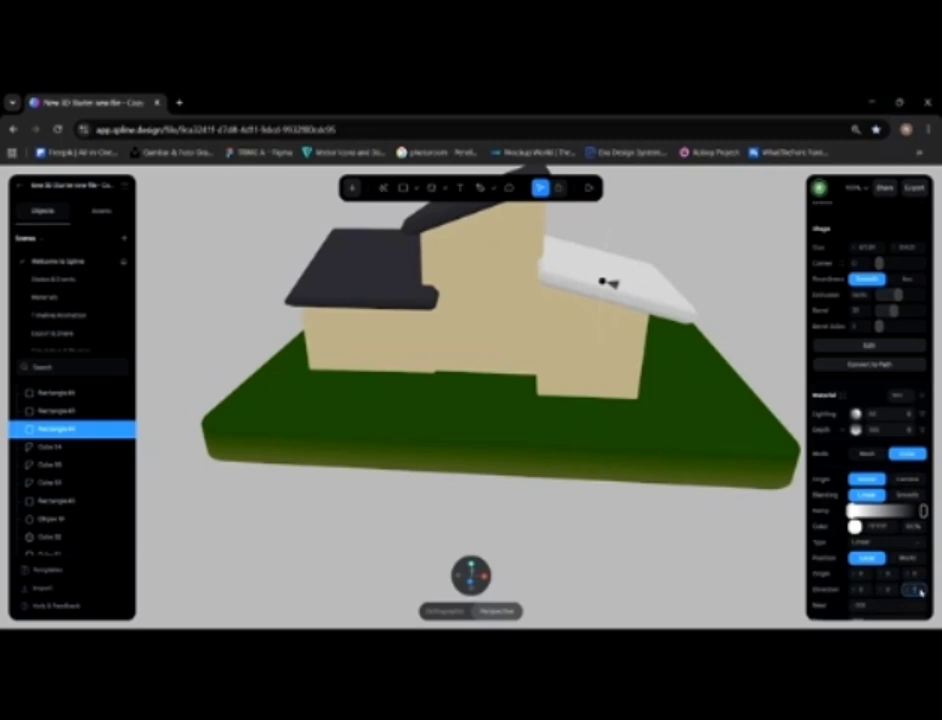
pyautogui.press('Return')
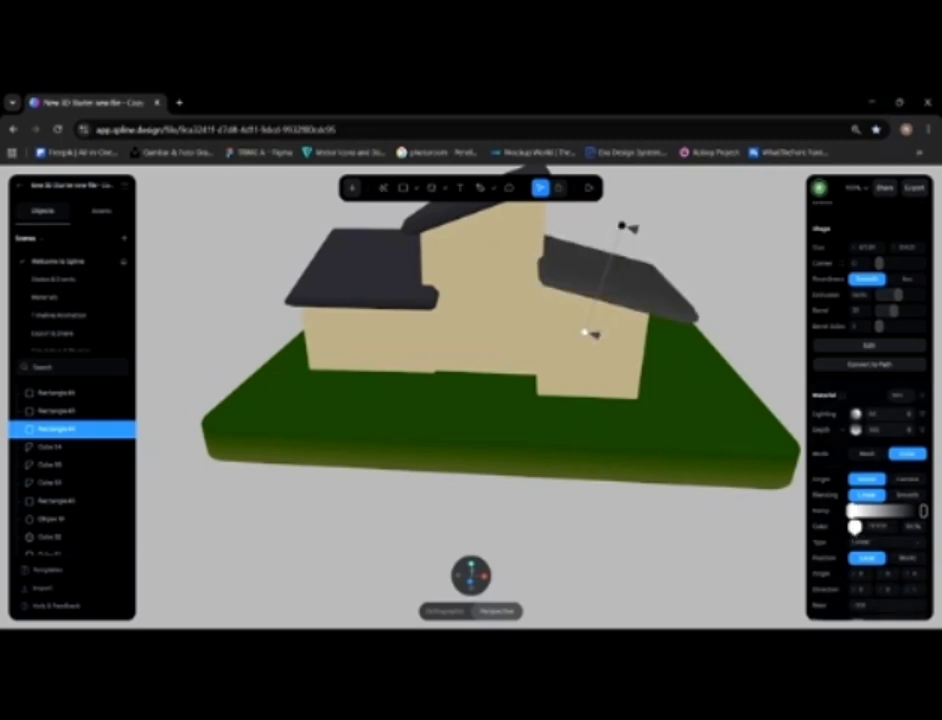
# Step: Darken the white stop of the roof plate's depth ramp to a light gray
pyautogui.click(855, 526)
pyautogui.scroll(-2, 840, 530)
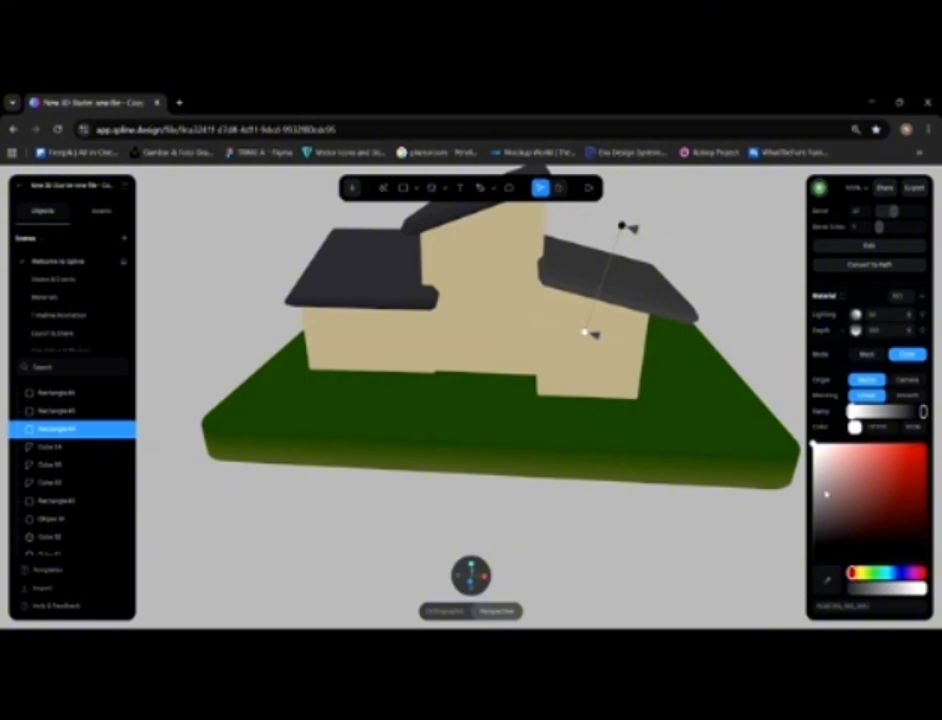
pyautogui.moveTo(813, 444)
pyautogui.mouseDown()
pyautogui.moveTo(809, 477)
pyautogui.moveTo(802, 467)
pyautogui.moveTo(811, 476)
pyautogui.moveTo(812, 463)
pyautogui.moveTo(845, 478)
pyautogui.moveTo(813, 452)
pyautogui.moveTo(798, 463)
pyautogui.mouseUp()
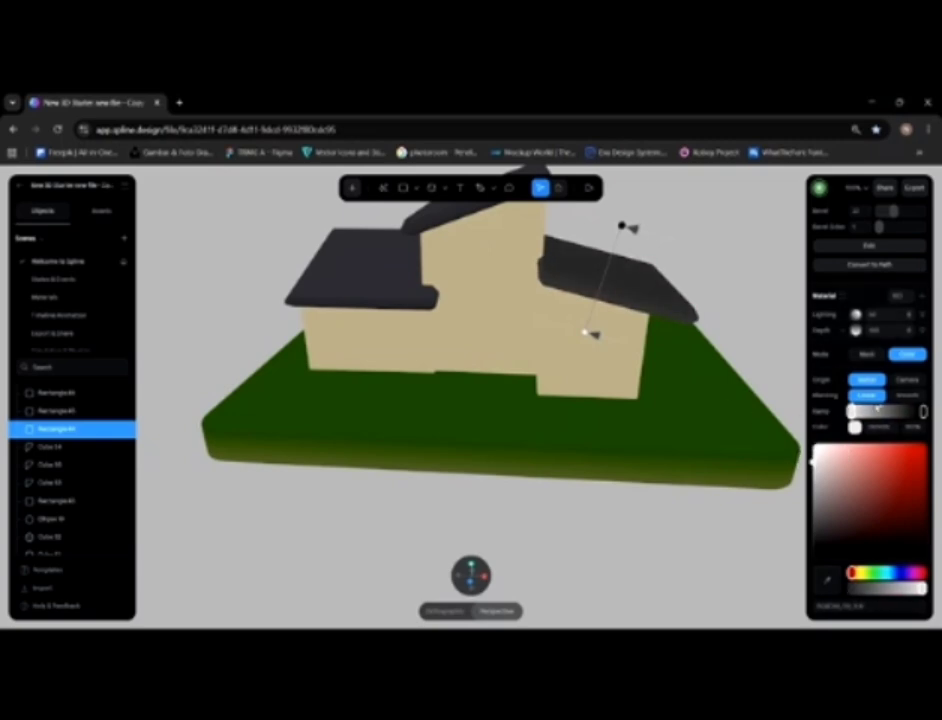
# Step: Move both stops of the roof plate's depth ramp slightly inward and deselect the plate
pyautogui.moveTo(852, 411); pyautogui.dragTo(856, 411)
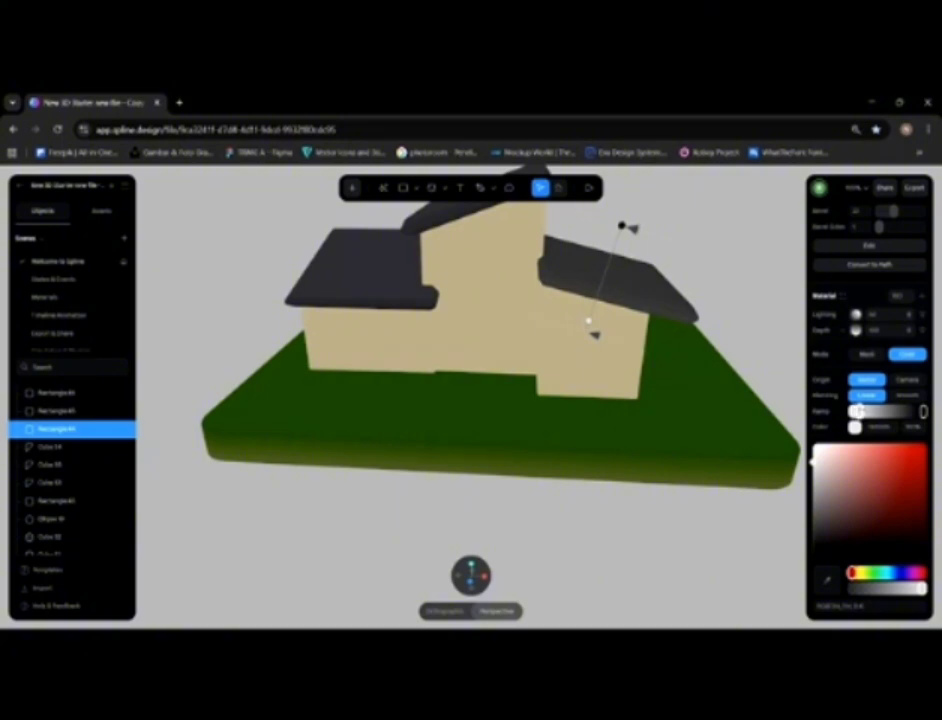
pyautogui.moveTo(921, 411); pyautogui.dragTo(914, 411)
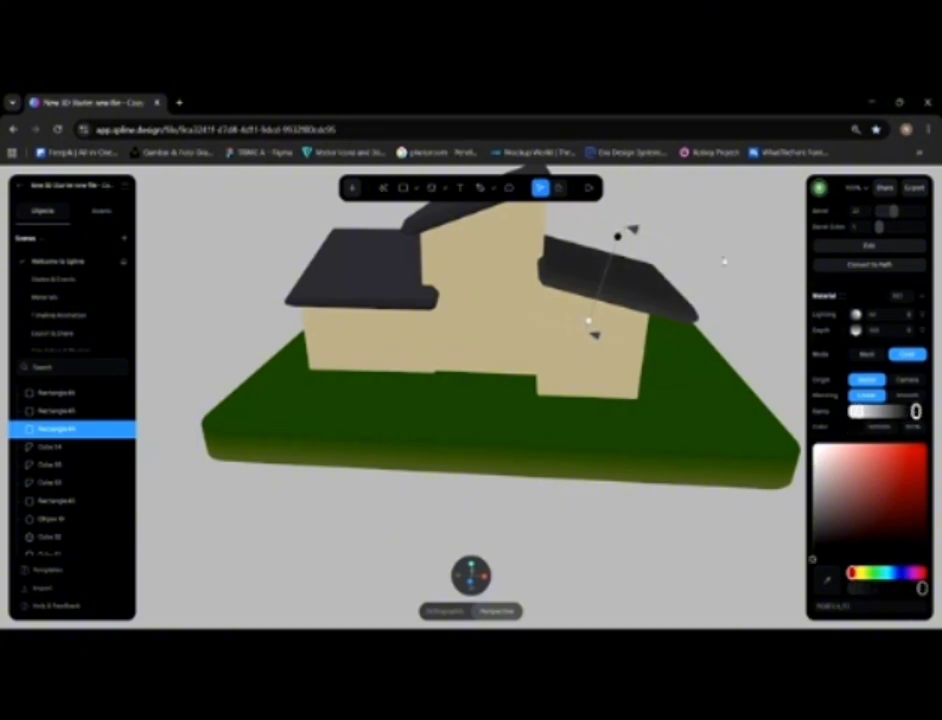
pyautogui.click(765, 284)
pyautogui.moveTo(729, 269)
pyautogui.mouseDown(button='middle')
pyautogui.moveTo(736, 309)
pyautogui.moveTo(727, 267)
pyautogui.moveTo(740, 294)
pyautogui.moveTo(729, 286)
pyautogui.mouseUp(button='middle')
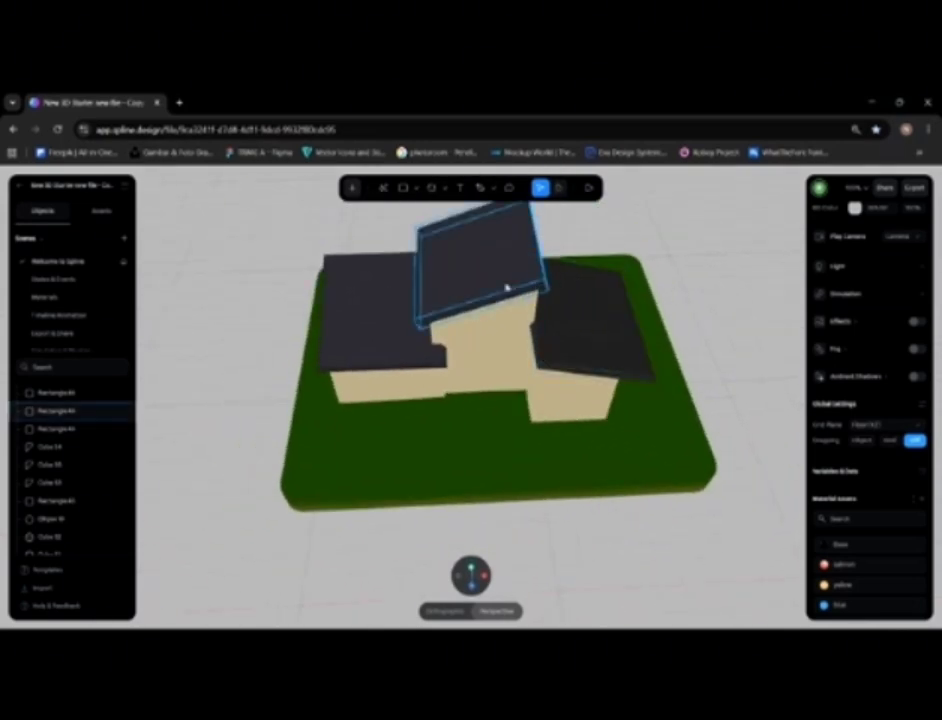
pyautogui.click(507, 284)
pyautogui.moveTo(679, 349); pyautogui.dragTo(705, 343, button='middle')
pyautogui.click(676, 303)
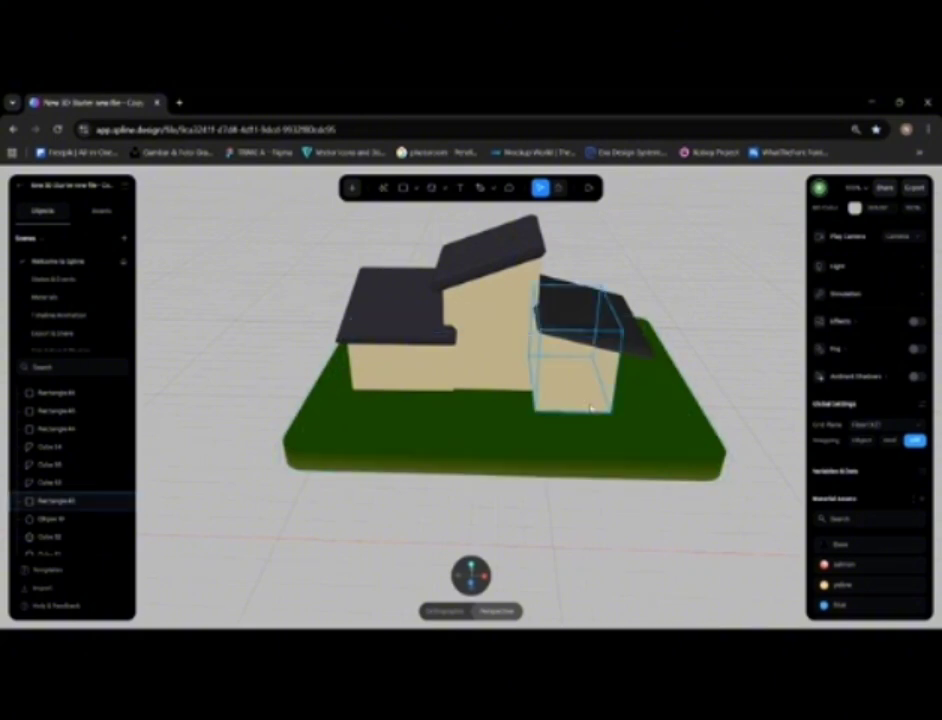
# Step: Open the low left-hand wall block beneath its roof plate for mesh editing
pyautogui.scroll(4, 519, 398)
pyautogui.moveTo(566, 383)
pyautogui.mouseDown(button='middle')
pyautogui.moveTo(603, 359)
pyautogui.moveTo(566, 374)
pyautogui.mouseUp(button='middle')
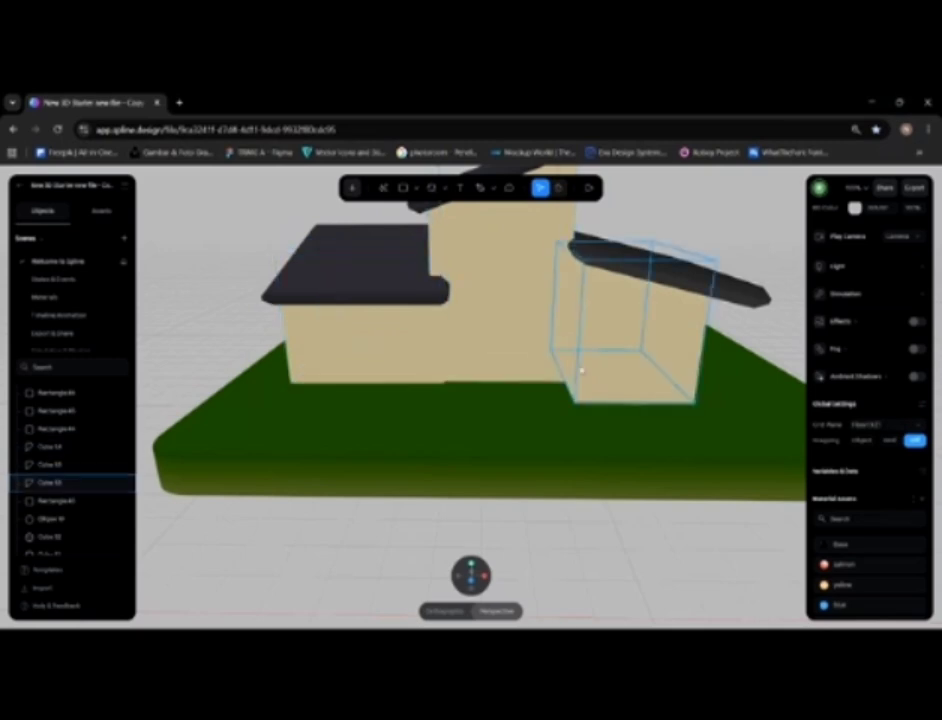
pyautogui.moveTo(580, 368); pyautogui.dragTo(576, 359, button='middle')
pyautogui.moveTo(507, 349); pyautogui.dragTo(617, 391, button='middle')
pyautogui.scroll(10, 617, 391)
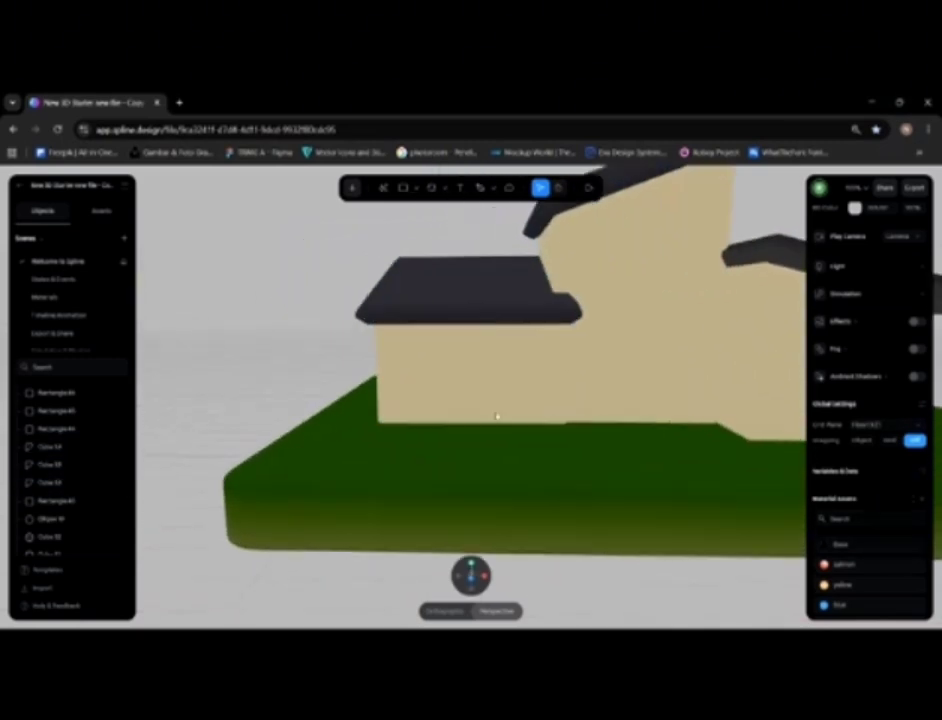
pyautogui.scroll(3, 540, 412)
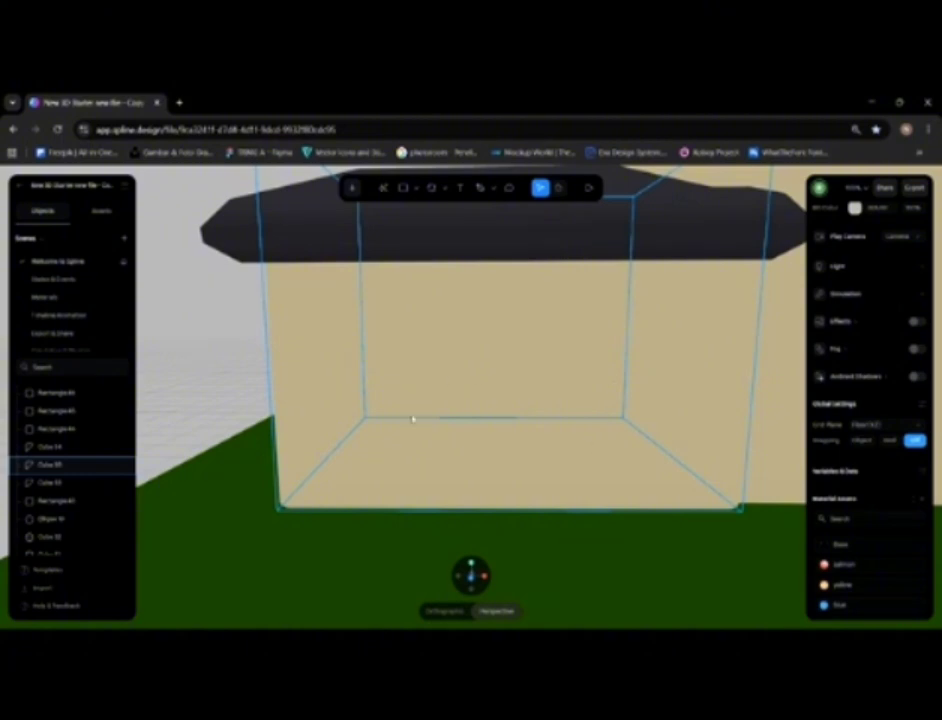
pyautogui.click(554, 373)
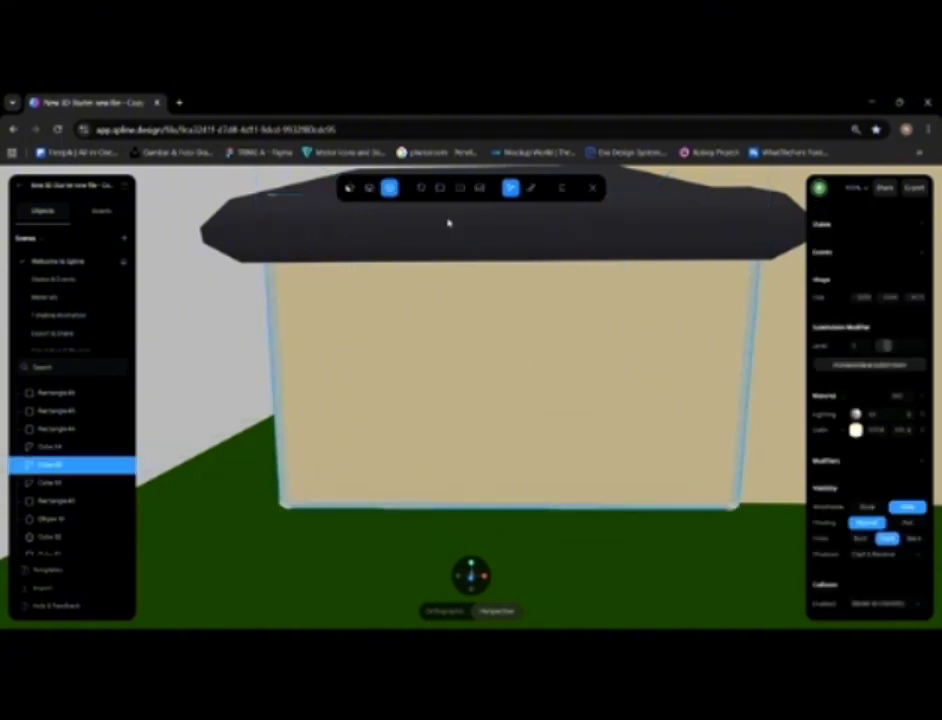
pyautogui.click(591, 190)
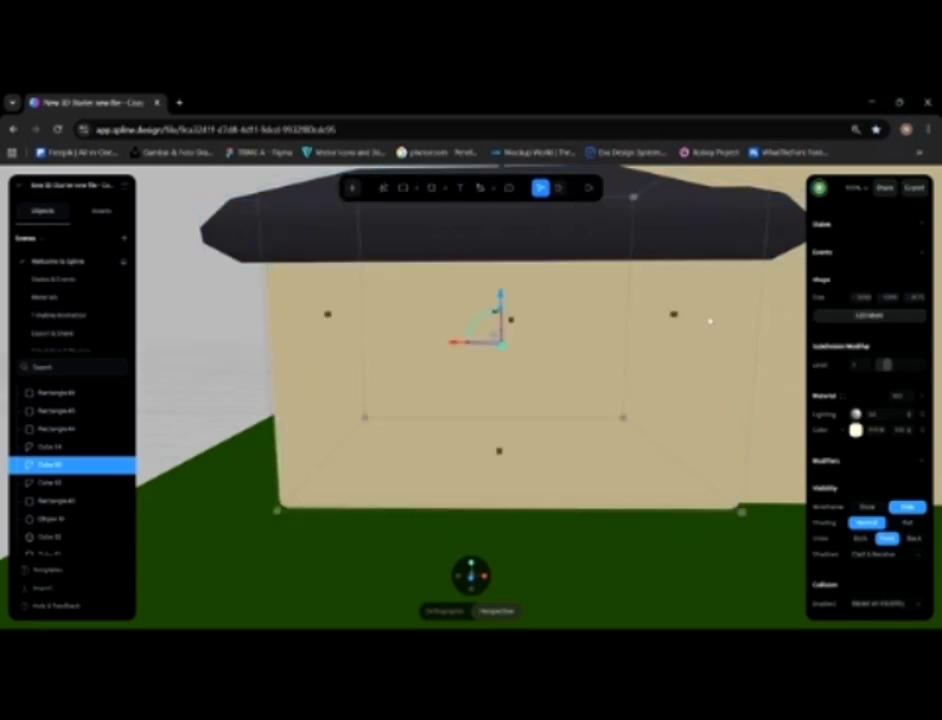
pyautogui.click(885, 317)
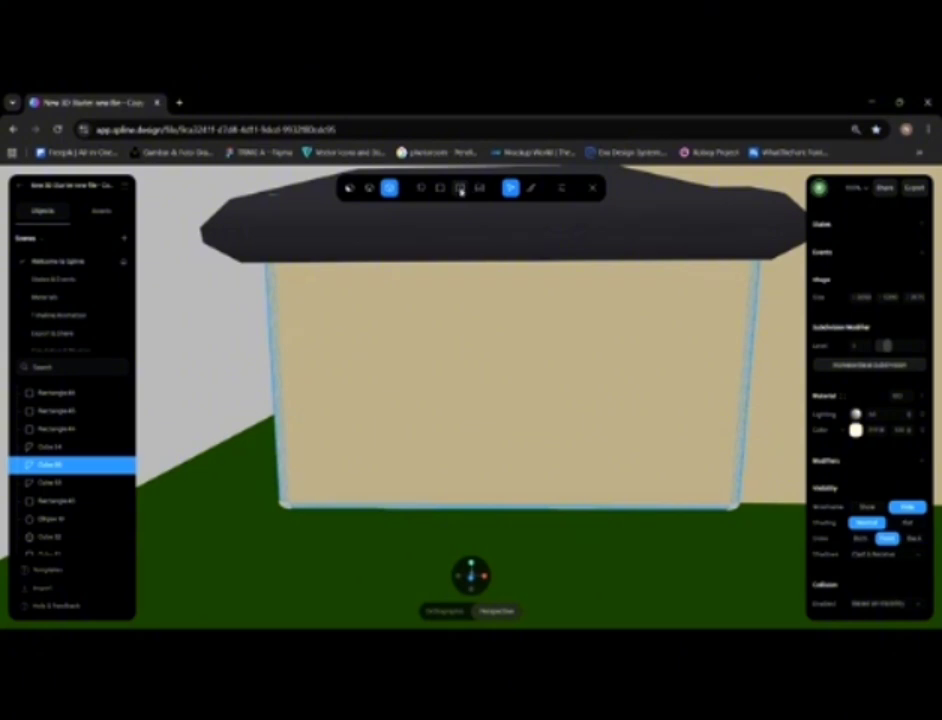
# Step: Add a vertical loop cut to the low block and slide it close to the front wall's left edge
pyautogui.click(459, 190)
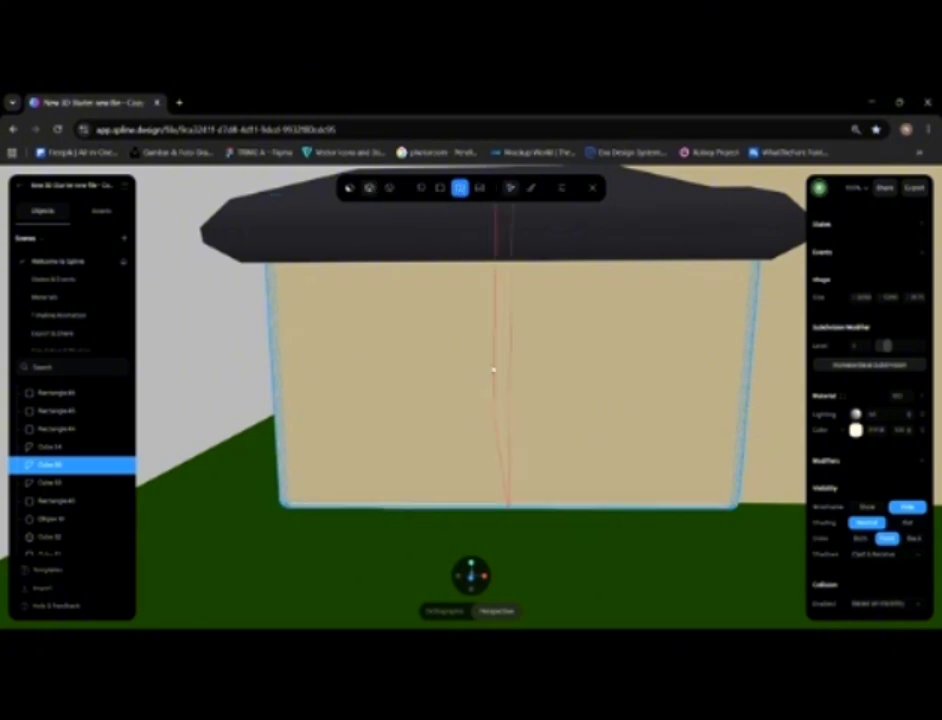
pyautogui.click(509, 392)
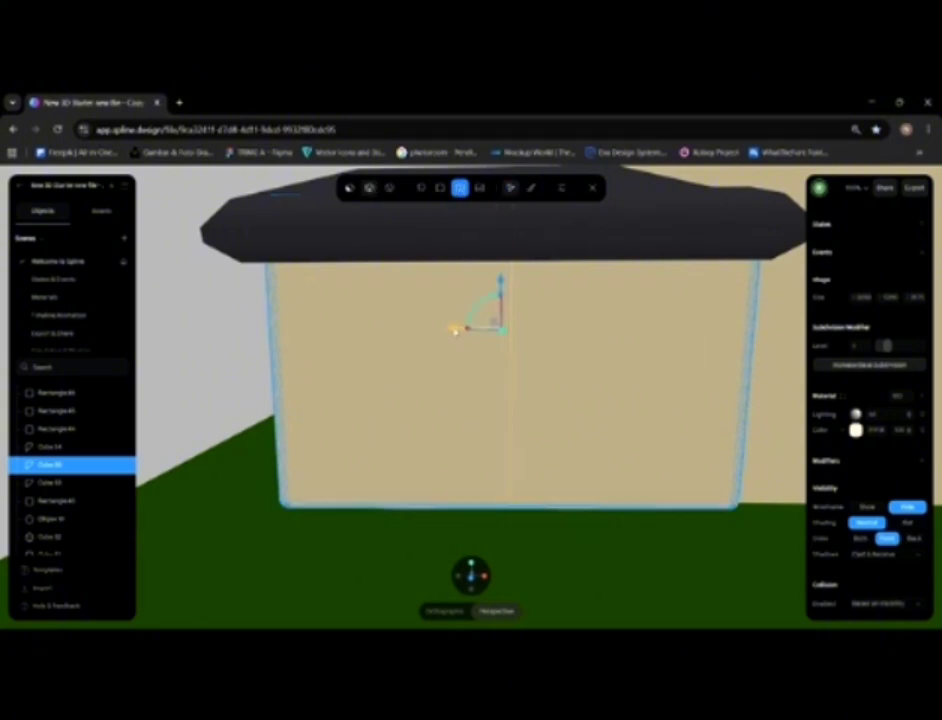
pyautogui.moveTo(454, 330); pyautogui.dragTo(336, 336)
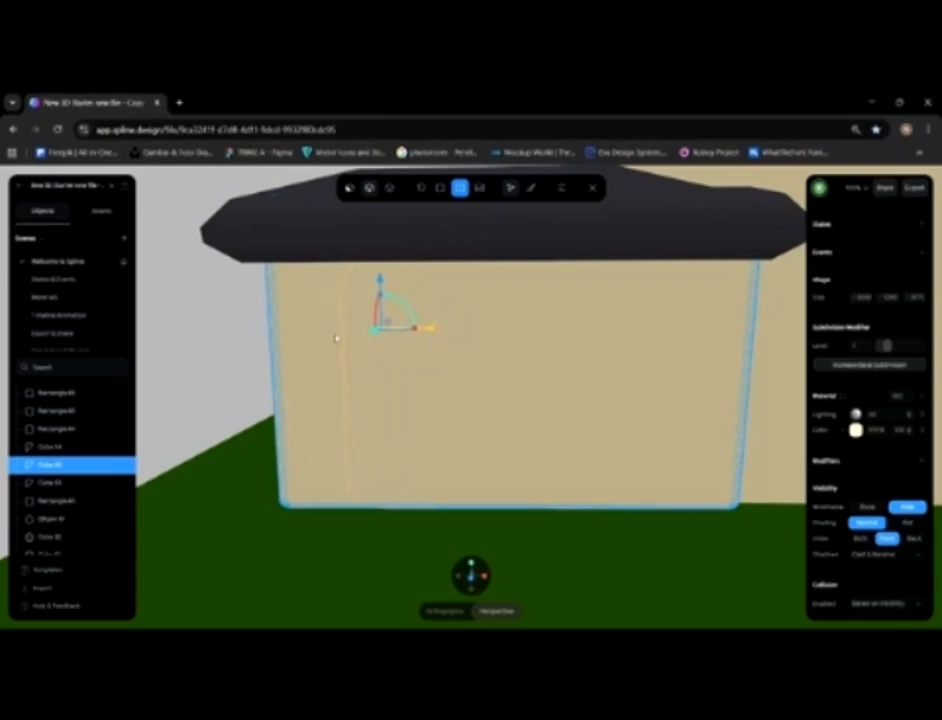
pyautogui.click(540, 394)
pyautogui.moveTo(490, 505); pyautogui.dragTo(542, 506)
pyautogui.press('3')
pyautogui.hotkey('ctrl', 'z')
pyautogui.hotkey('ctrl', 'z')
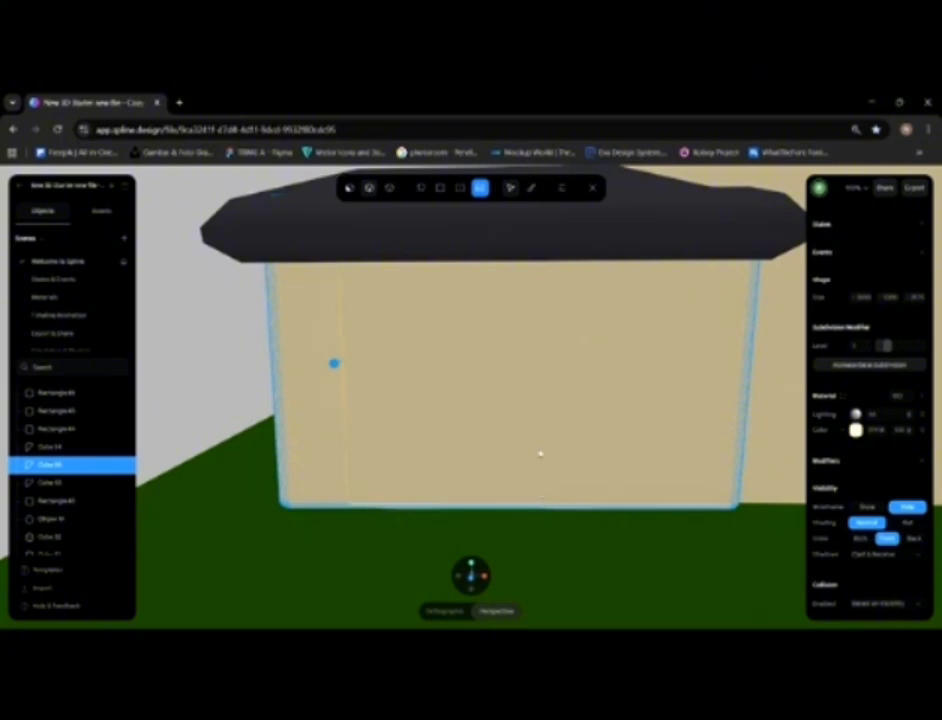
# Step: Add a second vertical loop cut near the front wall's right edge and a horizontal loop cut just below the roof
pyautogui.click(536, 415)
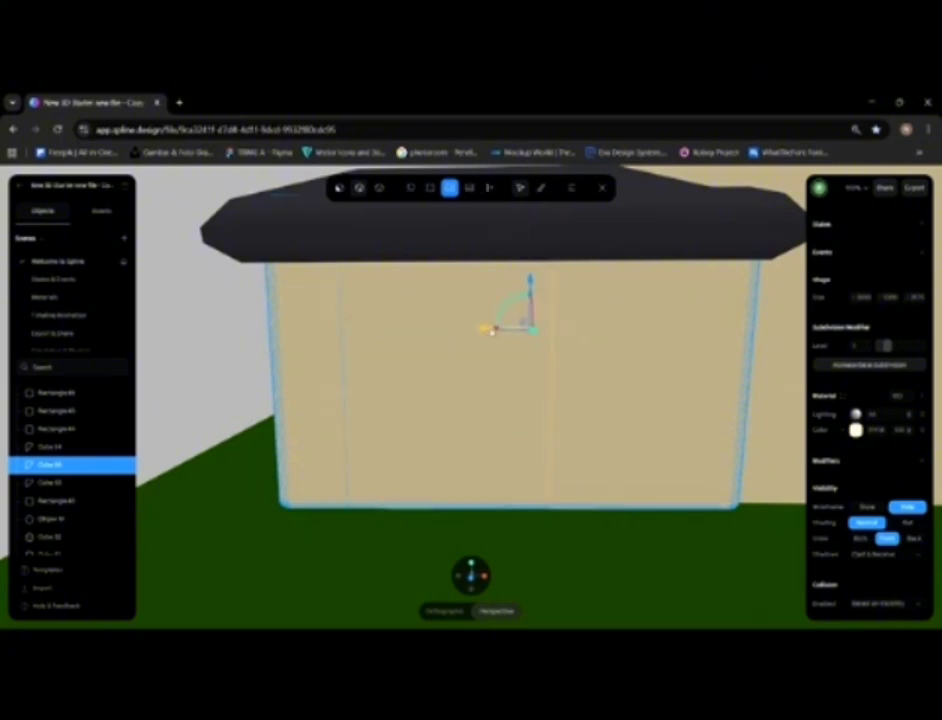
pyautogui.moveTo(487, 328); pyautogui.dragTo(576, 330)
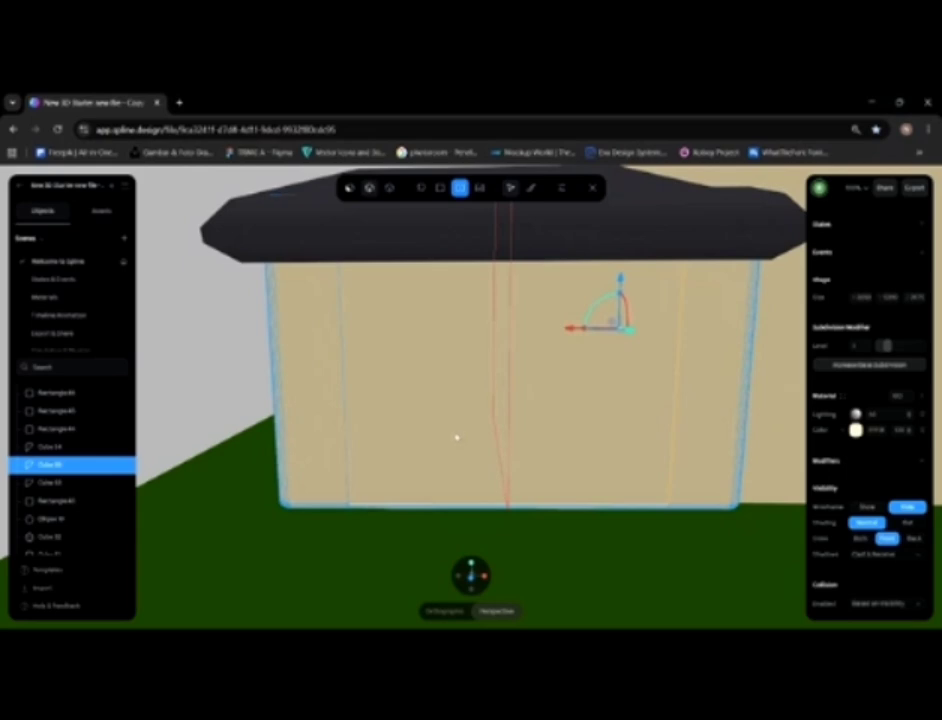
pyautogui.click(413, 386)
pyautogui.moveTo(501, 292); pyautogui.dragTo(496, 251)
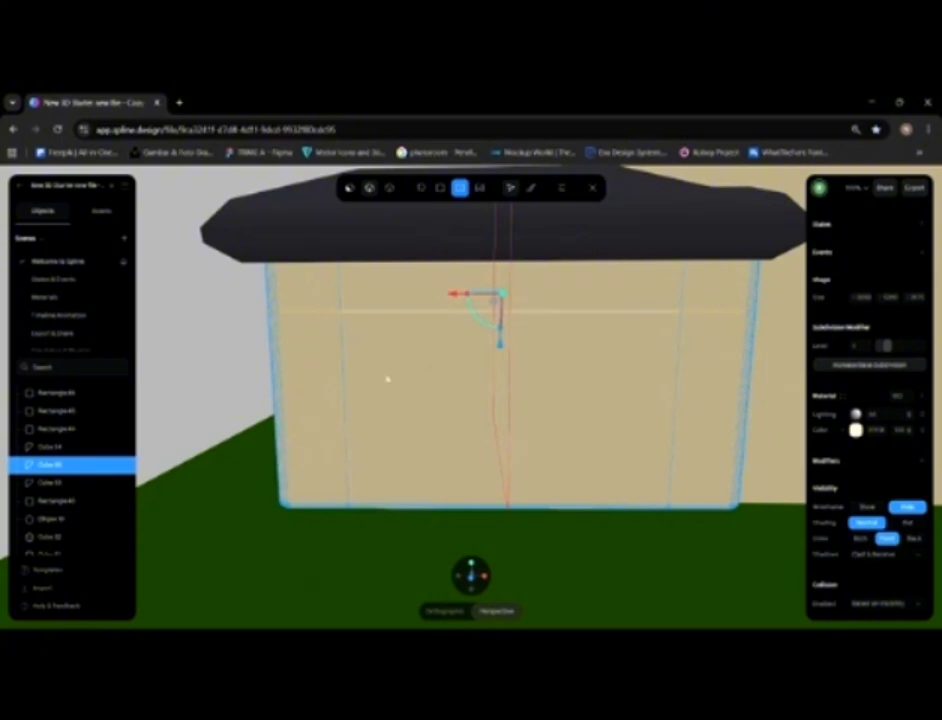
# Step: Add another horizontal loop cut and slide it down to the base of the low block
pyautogui.click(420, 404)
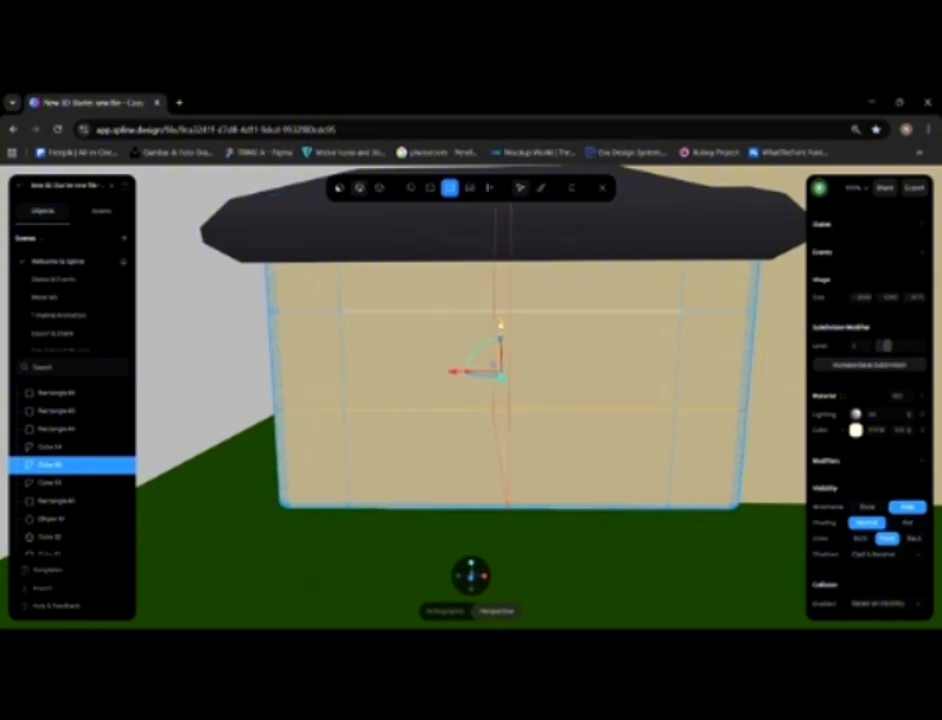
pyautogui.moveTo(501, 324); pyautogui.dragTo(500, 392)
pyautogui.click(215, 339)
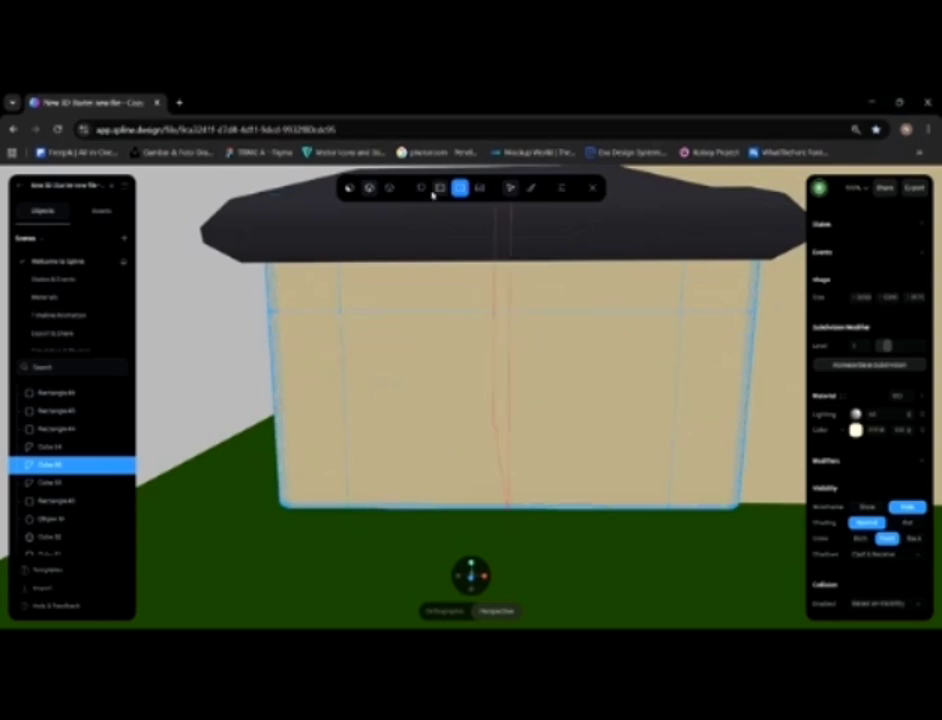
# Step: Try extruding the large framed front face outward and lower the block's subdivision level to 0
pyautogui.click(350, 188)
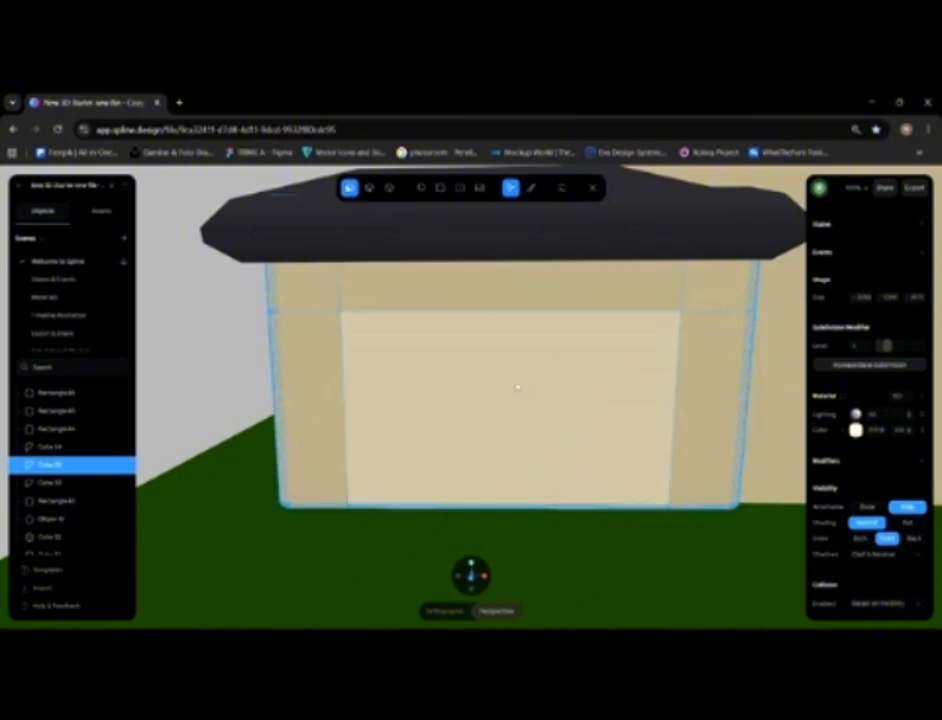
pyautogui.click(510, 381)
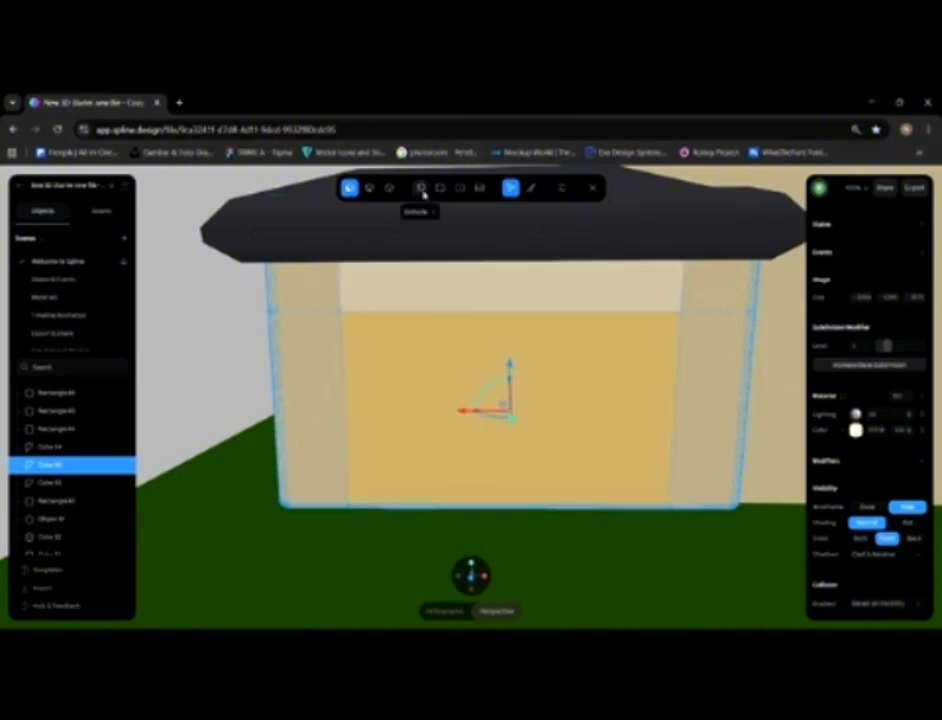
pyautogui.click(421, 189)
pyautogui.keyDown('alt'); pyautogui.moveTo(484, 341); pyautogui.dragTo(529, 342); pyautogui.keyUp('alt')
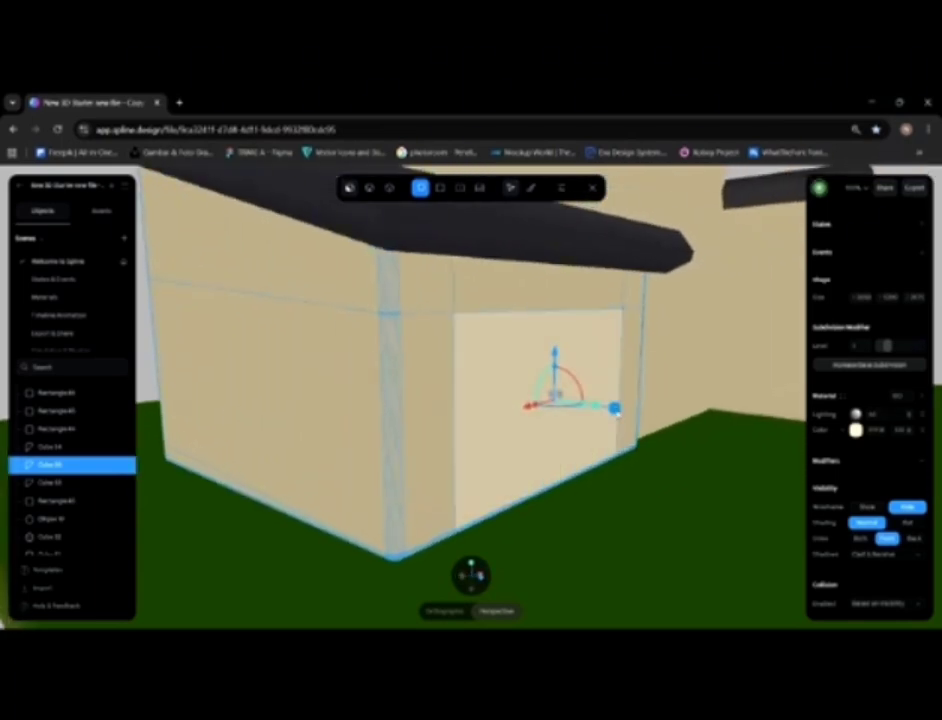
pyautogui.moveTo(614, 408); pyautogui.dragTo(745, 425)
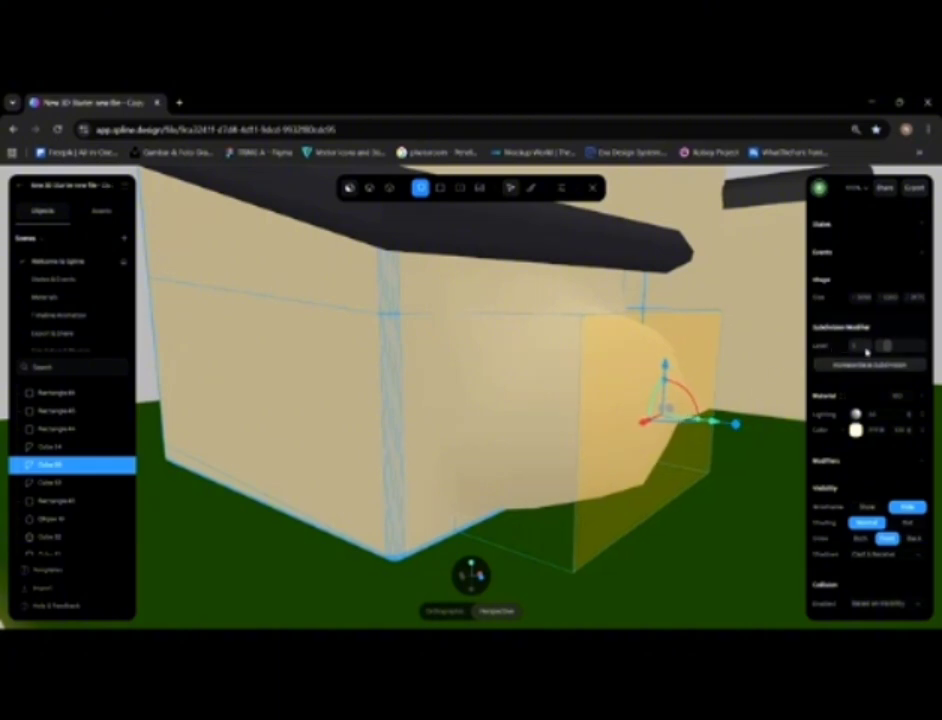
pyautogui.moveTo(883, 346); pyautogui.dragTo(870, 352)
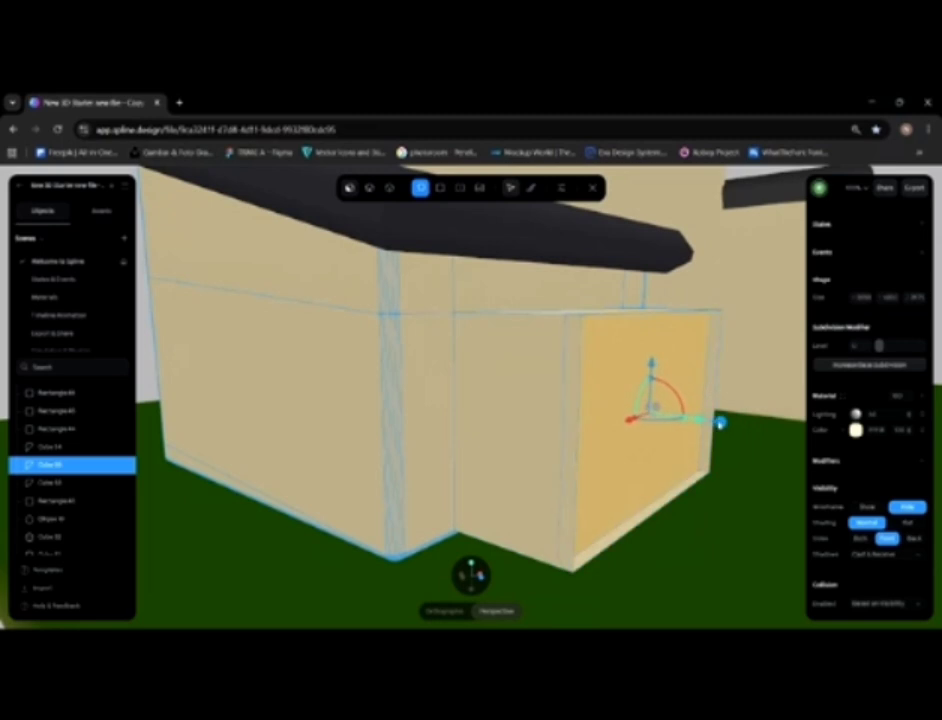
# Step: Undo the outward extrusion and extrude the front face inward to hollow out a deep garage-like recess
pyautogui.hotkey('ctrl', 'z')
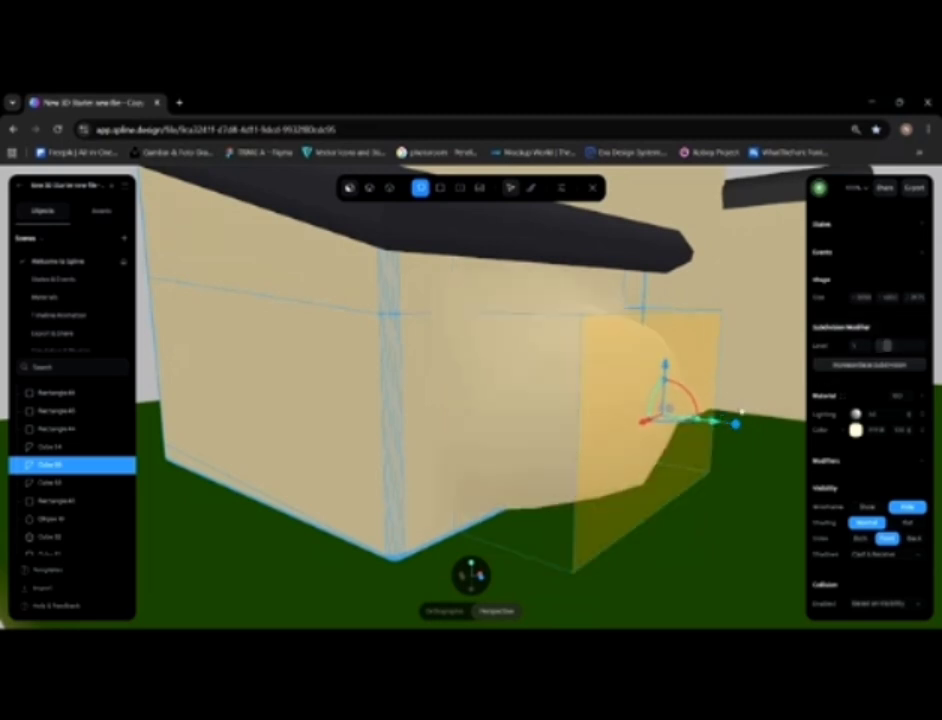
pyautogui.hotkey('ctrl', 'z')
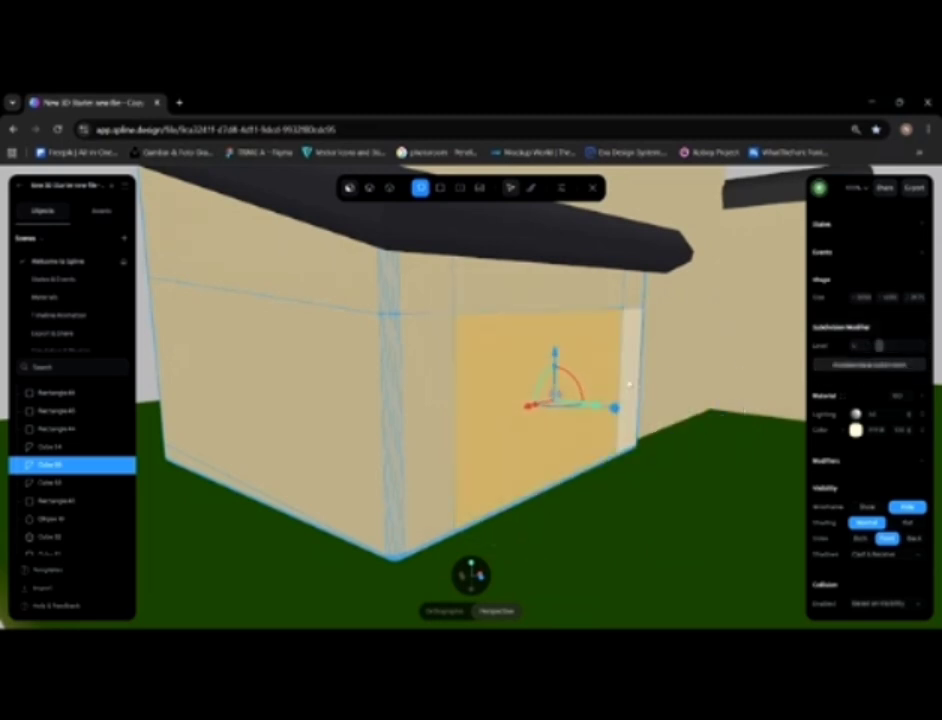
pyautogui.moveTo(614, 407); pyautogui.dragTo(480, 390)
pyautogui.scroll(4, 558, 396)
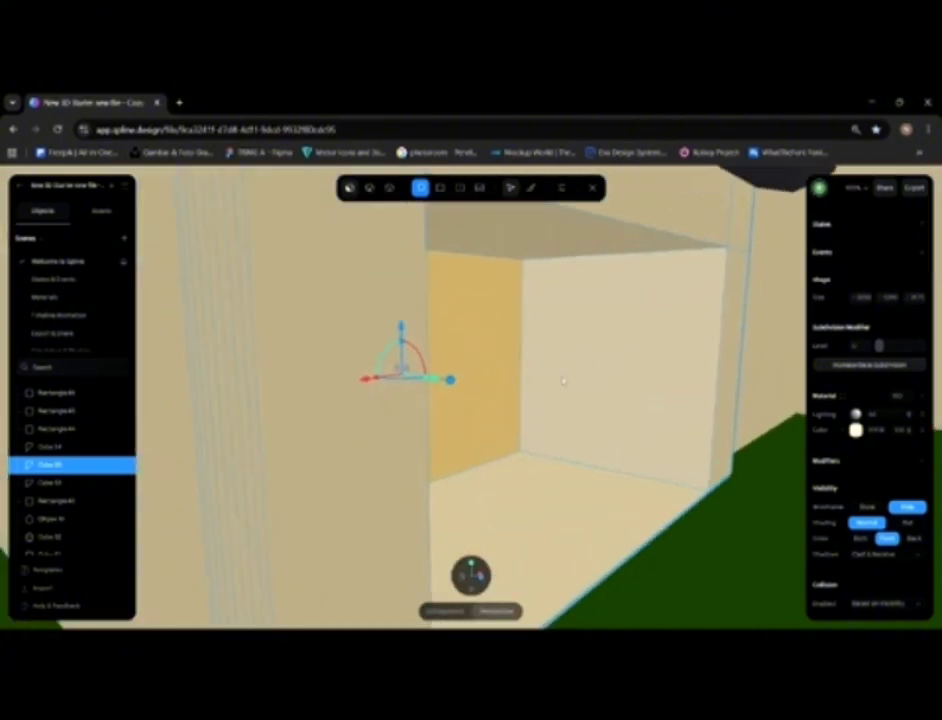
pyautogui.moveTo(564, 381); pyautogui.dragTo(389, 383, button='middle')
pyautogui.keyDown('alt'); pyautogui.moveTo(439, 387); pyautogui.dragTo(342, 283); pyautogui.keyUp('alt')
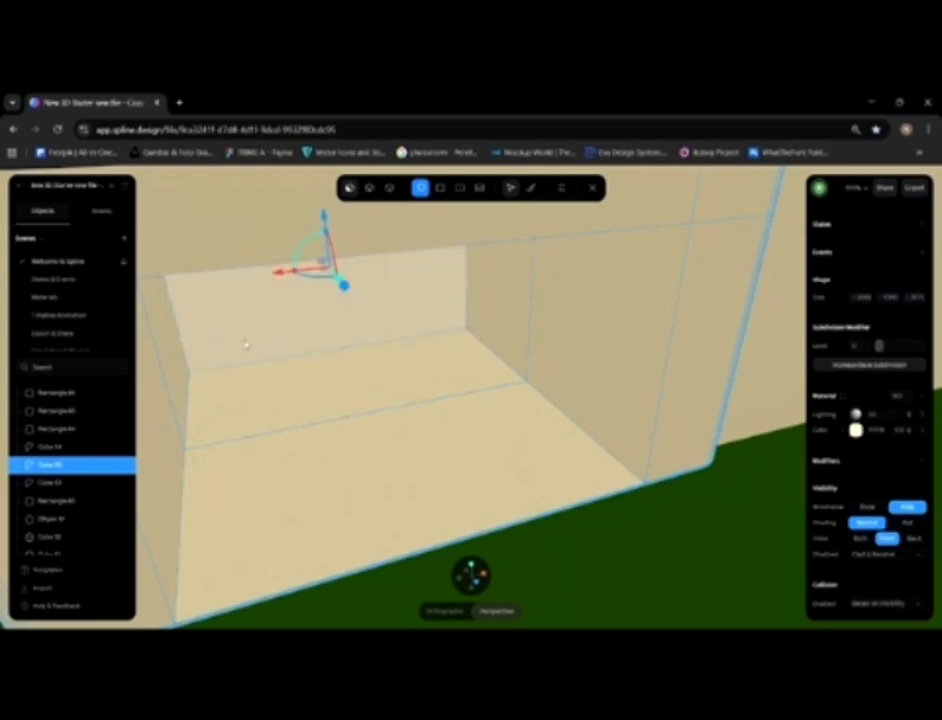
# Step: Finish mesh editing of the hollowed block and deselect it
pyautogui.click(316, 376)
pyautogui.scroll(-5, 318, 372)
pyautogui.click(157, 297)
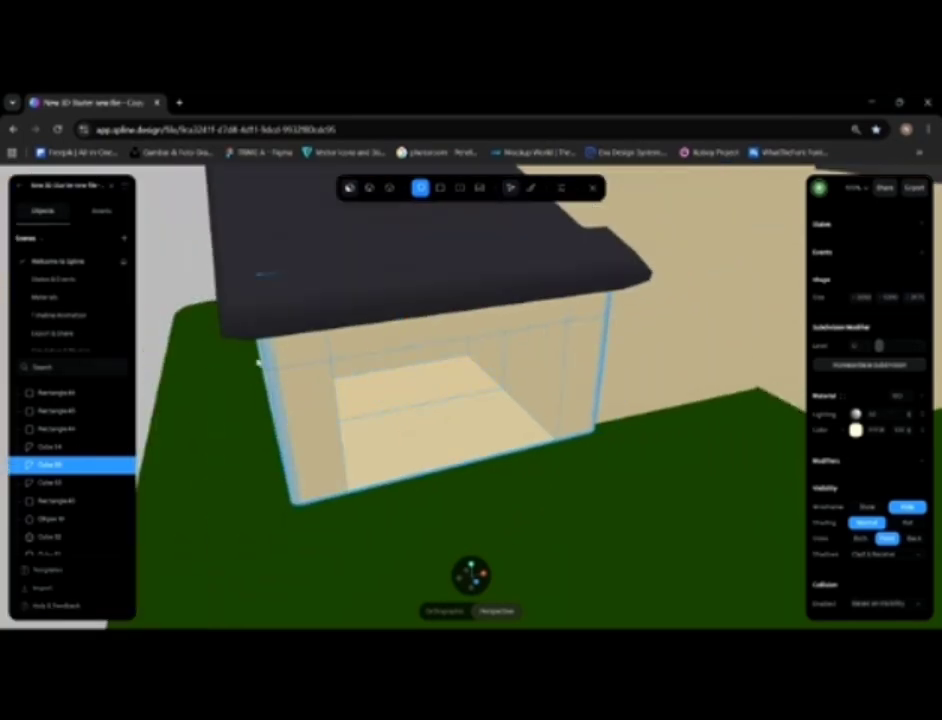
pyautogui.keyDown('alt'); pyautogui.moveTo(259, 362); pyautogui.dragTo(300, 386); pyautogui.keyUp('alt')
pyautogui.doubleClick(299, 386)
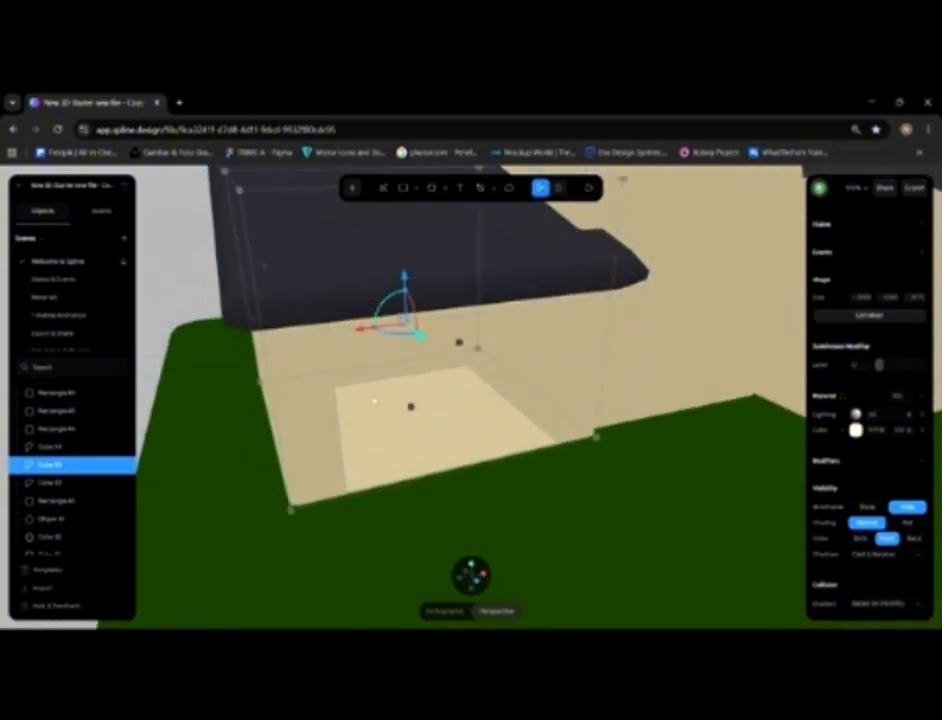
pyautogui.click(200, 330)
# Step: Draw a wide, thin rectangle across the top of the garage opening and align it with the front wall
pyautogui.scroll(1, 475, 429)
pyautogui.keyDown('alt'); pyautogui.moveTo(475, 429); pyautogui.dragTo(463, 415); pyautogui.keyUp('alt')
pyautogui.click(159, 334)
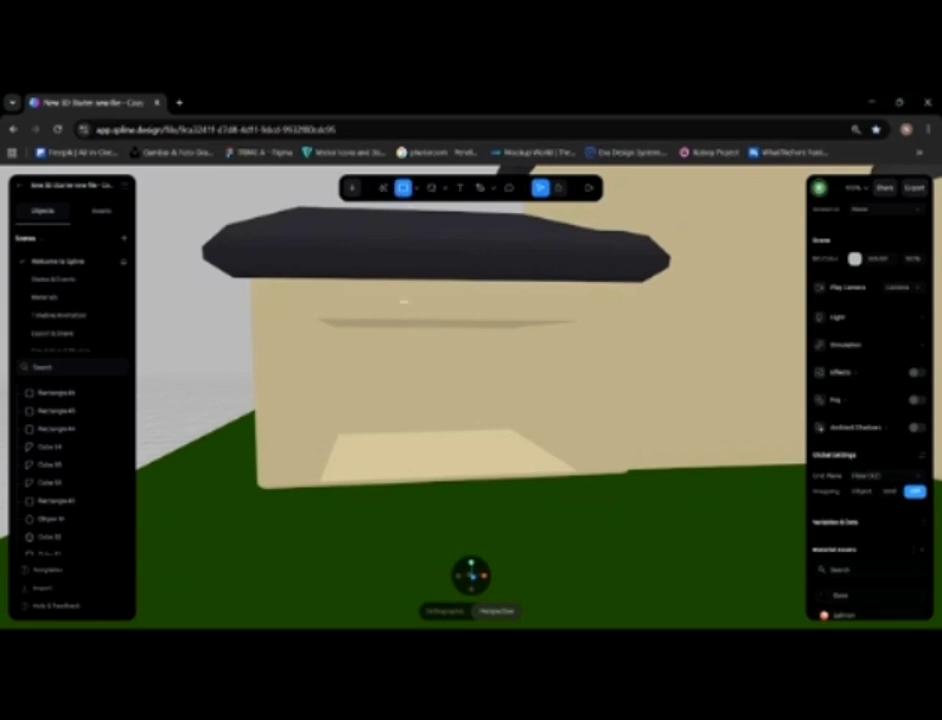
pyautogui.moveTo(326, 332)
pyautogui.mouseDown()
pyautogui.moveTo(477, 385)
pyautogui.moveTo(592, 396)
pyautogui.mouseUp()
pyautogui.moveTo(467, 410)
pyautogui.keyDown('alt'); pyautogui.mouseDown()
pyautogui.moveTo(610, 410)
pyautogui.moveTo(522, 402)
pyautogui.mouseUp(); pyautogui.keyUp('alt')
pyautogui.moveTo(433, 371); pyautogui.dragTo(511, 372)
pyautogui.keyDown('alt'); pyautogui.moveTo(564, 400); pyautogui.dragTo(515, 398); pyautogui.keyUp('alt')
pyautogui.moveTo(461, 318); pyautogui.dragTo(452, 284)
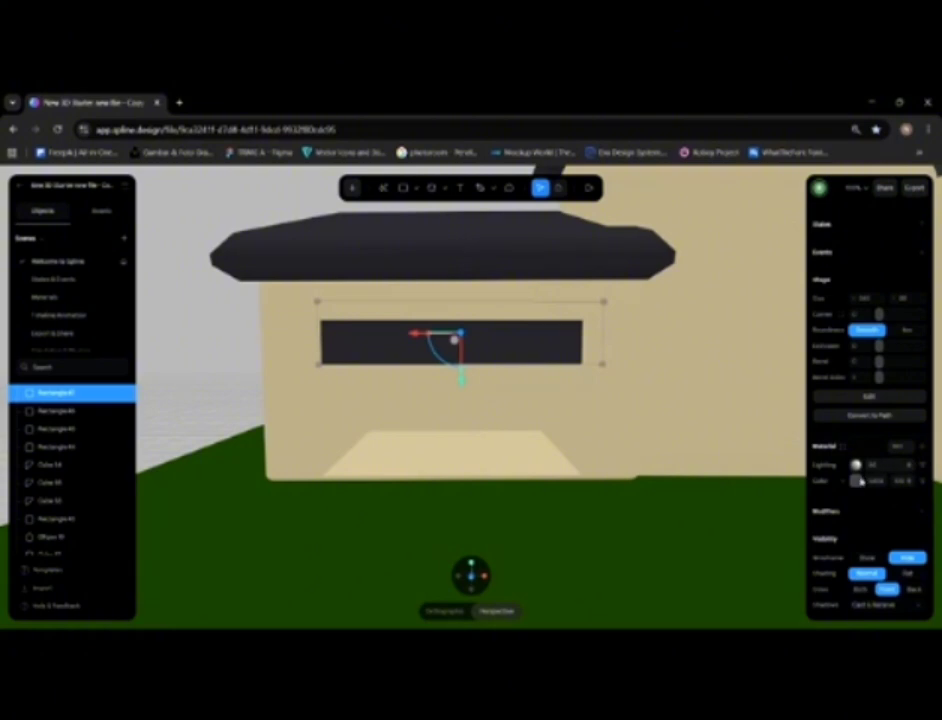
# Step: Lighten the new rectangle's color to a medium gray and clear the selection
pyautogui.click(856, 481)
pyautogui.moveTo(822, 518); pyautogui.dragTo(816, 487)
pyautogui.click(268, 308)
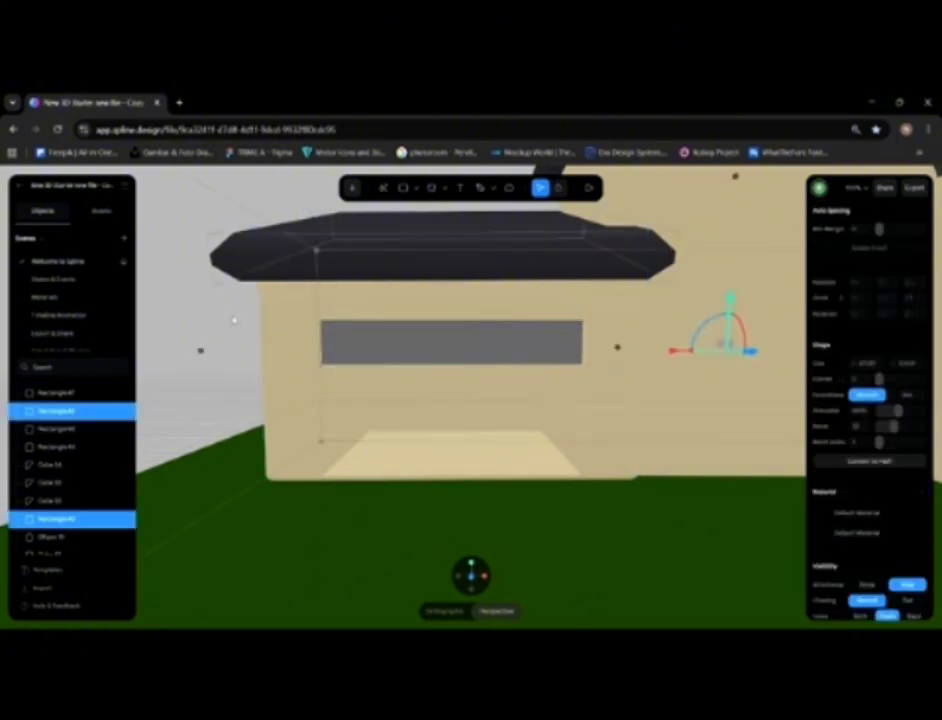
pyautogui.click(253, 320)
# Step: Examine the house front around the garage opening and the central tower wall from several distances and angles
pyautogui.scroll(-5, 253, 320)
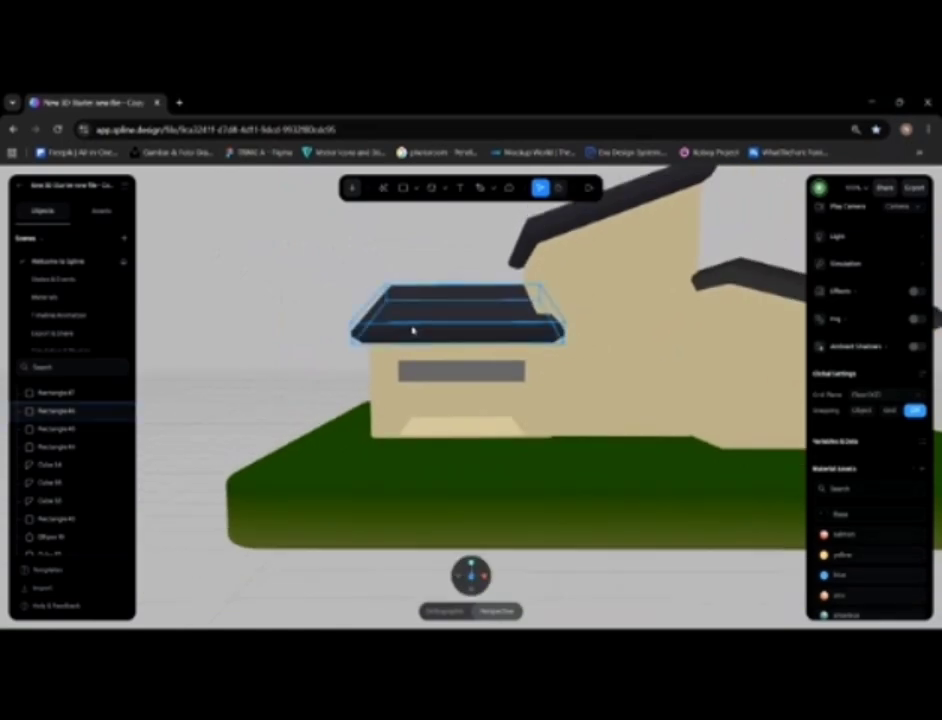
pyautogui.moveTo(412, 330)
pyautogui.keyDown('alt'); pyautogui.mouseDown()
pyautogui.moveTo(408, 357)
pyautogui.moveTo(472, 336)
pyautogui.moveTo(420, 353)
pyautogui.moveTo(416, 318)
pyautogui.moveTo(413, 347)
pyautogui.mouseUp(); pyautogui.keyUp('alt')
pyautogui.scroll(-3, 440, 346)
pyautogui.moveTo(551, 395); pyautogui.dragTo(362, 386, button='middle')
pyautogui.moveTo(393, 392)
pyautogui.keyDown('alt'); pyautogui.mouseDown()
pyautogui.moveTo(322, 398)
pyautogui.moveTo(418, 381)
pyautogui.moveTo(385, 379)
pyautogui.moveTo(402, 381)
pyautogui.mouseUp(); pyautogui.keyUp('alt')
pyautogui.click(402, 381)
pyautogui.scroll(5, 408, 370)
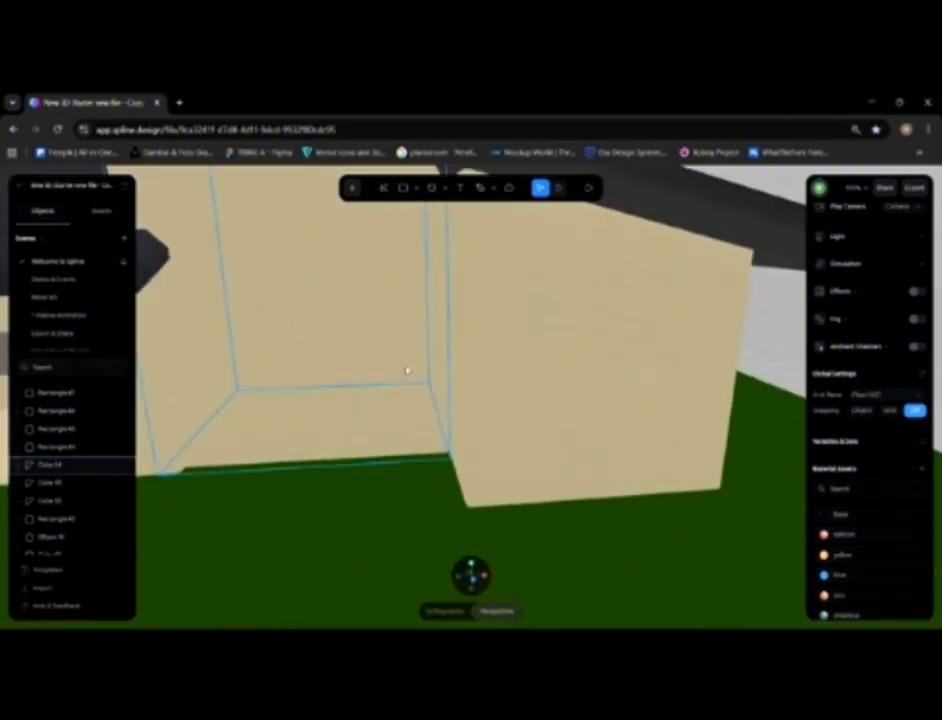
pyautogui.scroll(-2, 530, 379)
pyautogui.scroll(3, 505, 398)
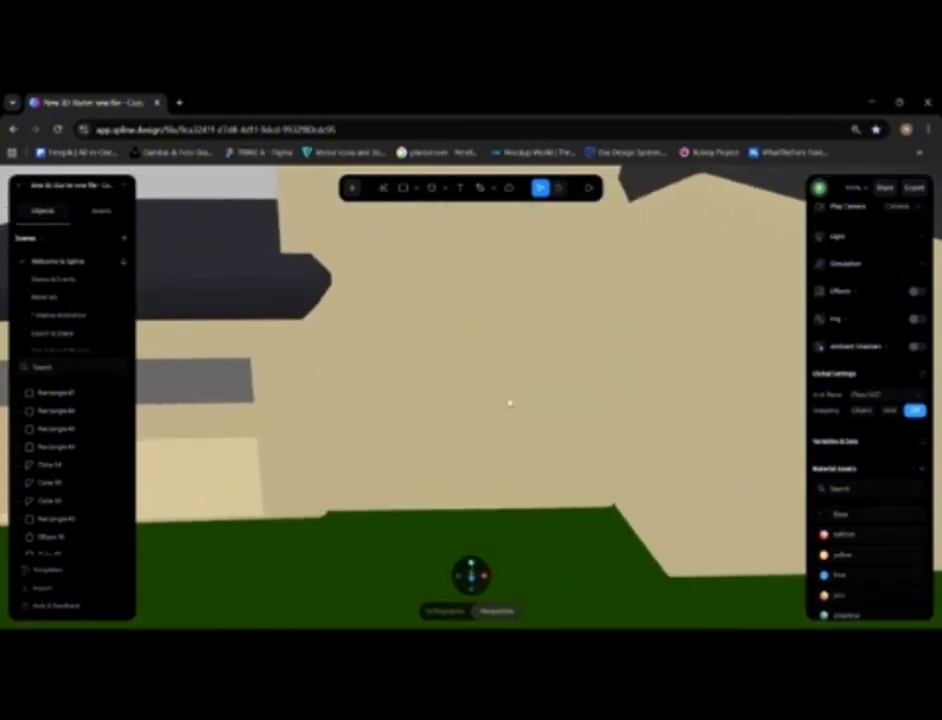
pyautogui.scroll(-3, 515, 420)
pyautogui.scroll(3, 519, 433)
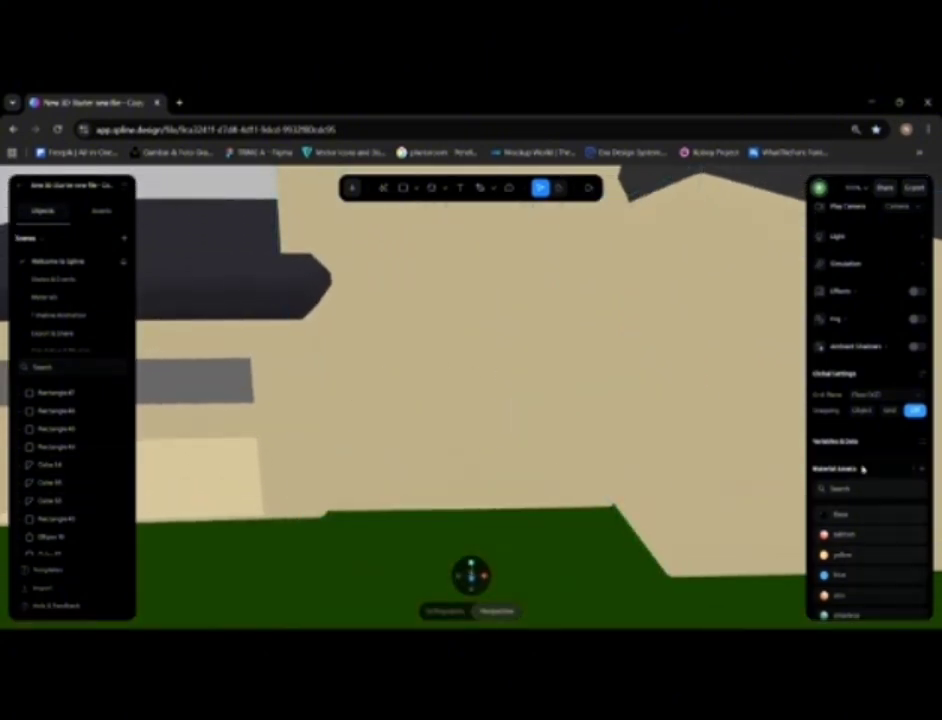
# Step: Draw a tall, narrow dark box as a door panel at the base of the central tower wall, standing on the ground
pyautogui.click(432, 189)
pyautogui.moveTo(400, 400); pyautogui.dragTo(455, 522)
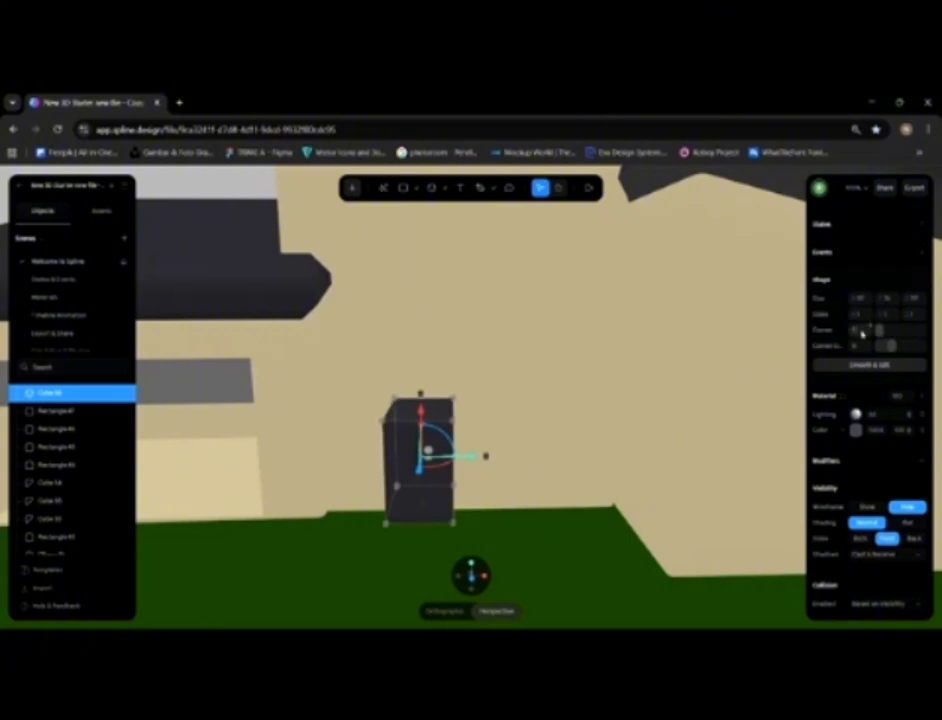
pyautogui.keyDown('alt'); pyautogui.moveTo(560, 468); pyautogui.dragTo(582, 444); pyautogui.keyUp('alt')
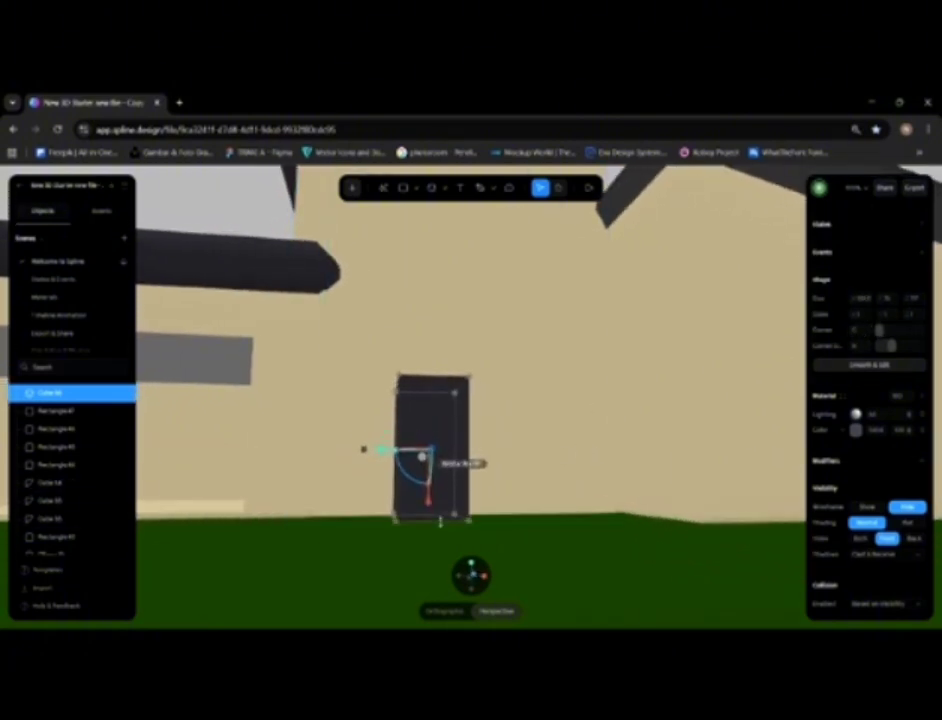
pyautogui.keyDown('alt'); pyautogui.moveTo(530, 492); pyautogui.dragTo(513, 467); pyautogui.keyUp('alt')
pyautogui.keyDown('alt'); pyautogui.moveTo(605, 463); pyautogui.dragTo(540, 454); pyautogui.keyUp('alt')
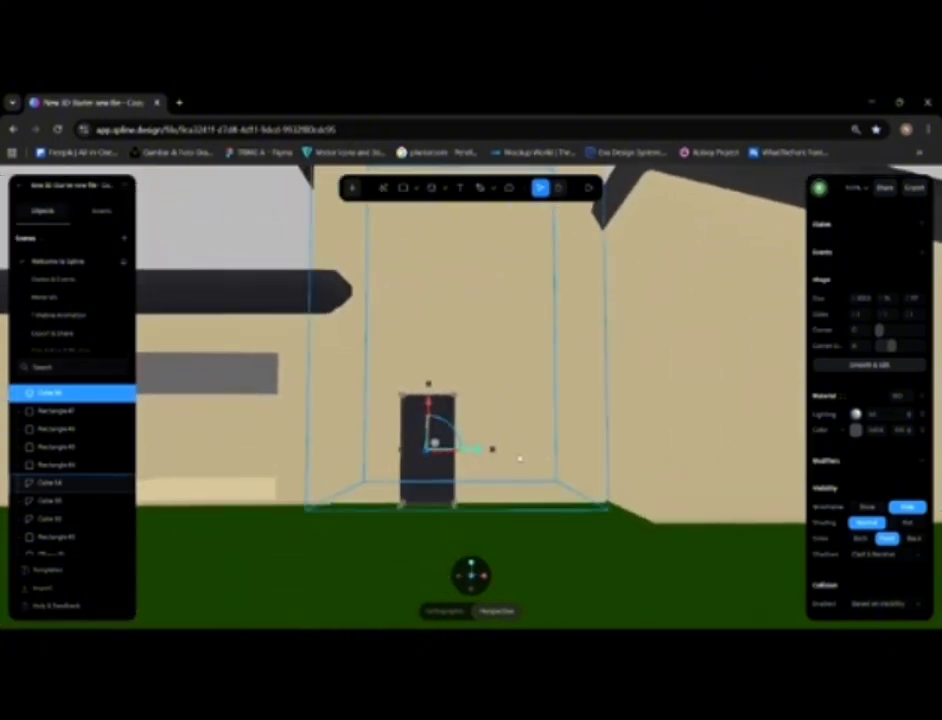
pyautogui.moveTo(519, 459); pyautogui.dragTo(542, 462, button='middle')
pyautogui.scroll(6, 541, 461)
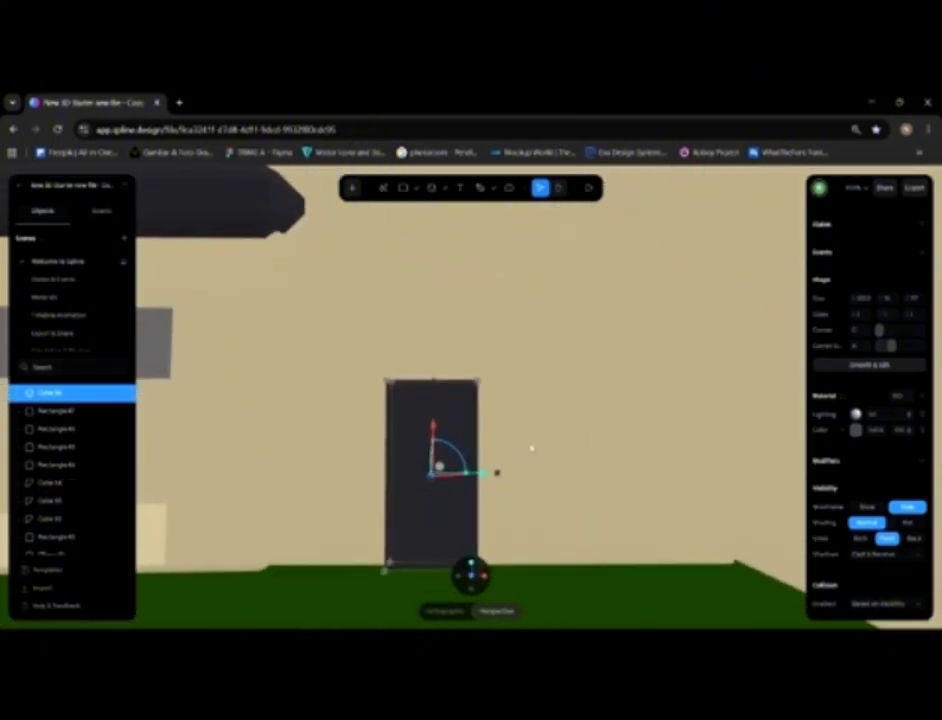
pyautogui.moveTo(571, 391); pyautogui.dragTo(562, 421, button='middle')
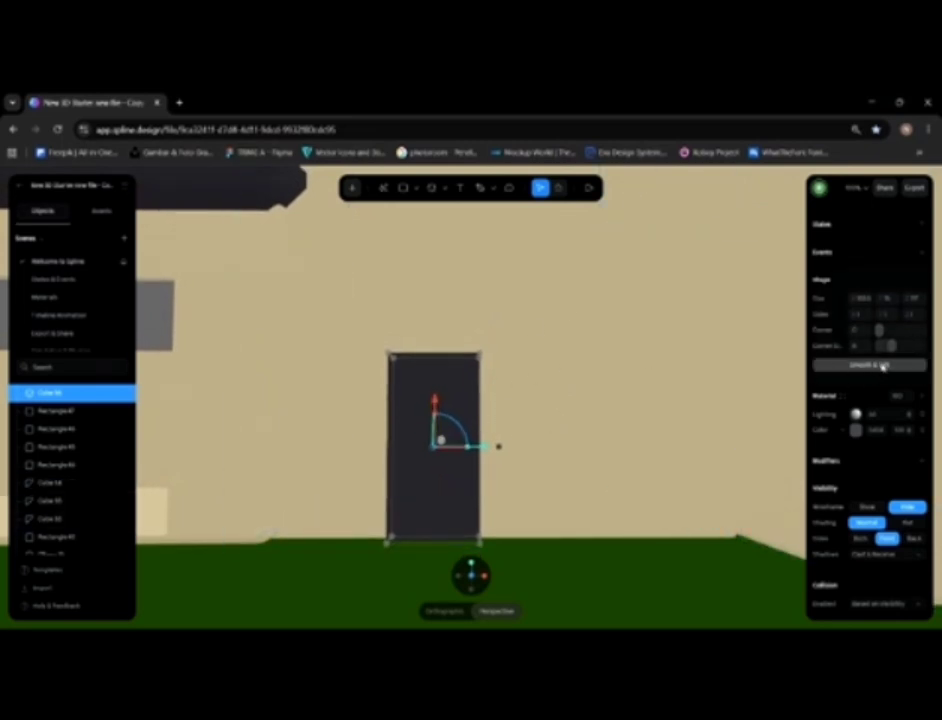
pyautogui.scroll(-10, 591, 416)
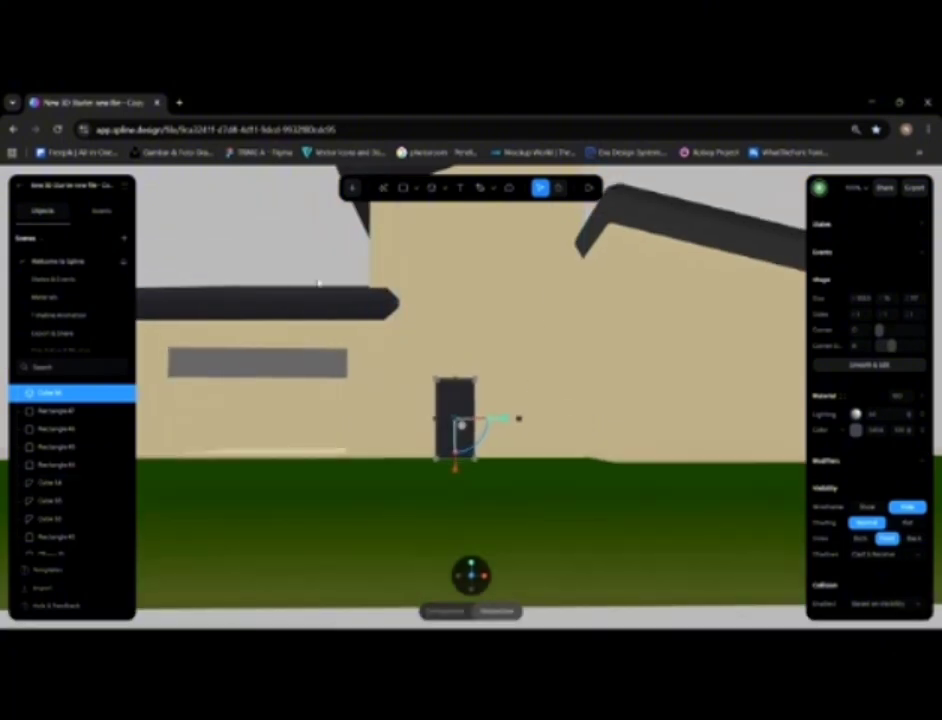
pyautogui.click(312, 258)
# Step: Duplicate the door panel directly beside the original to form a double door and clear the selection
pyautogui.scroll(10, 513, 418)
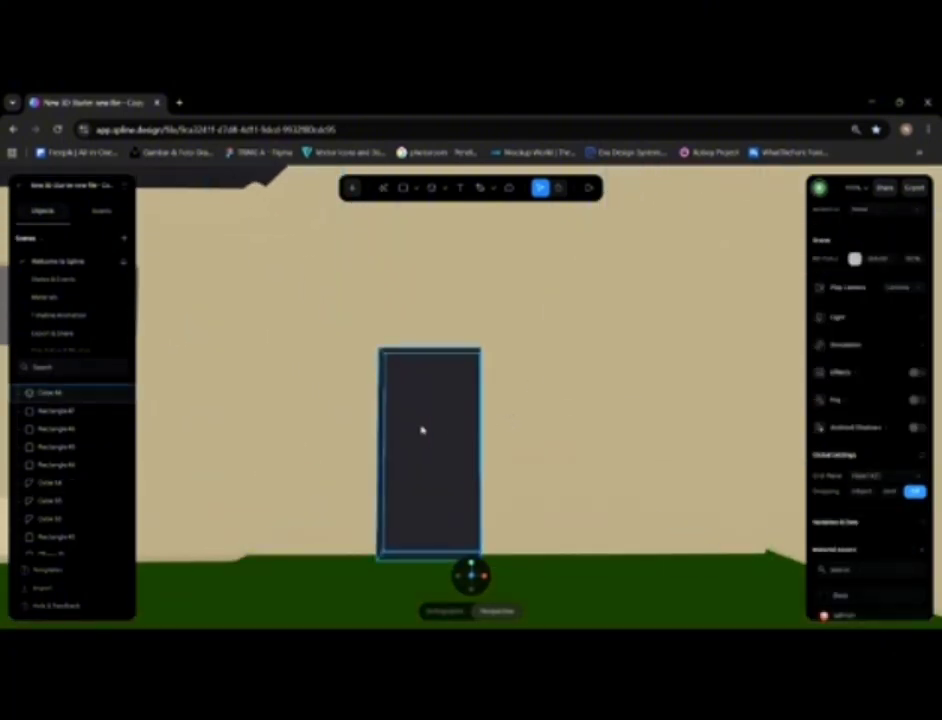
pyautogui.click(420, 429)
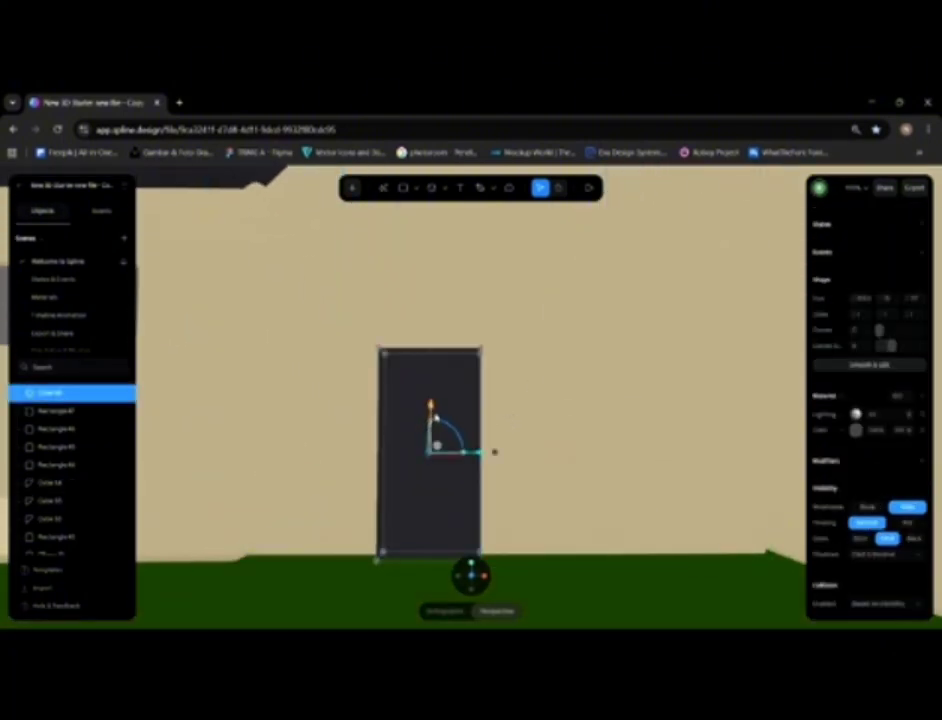
pyautogui.moveTo(494, 452); pyautogui.dragTo(582, 459)
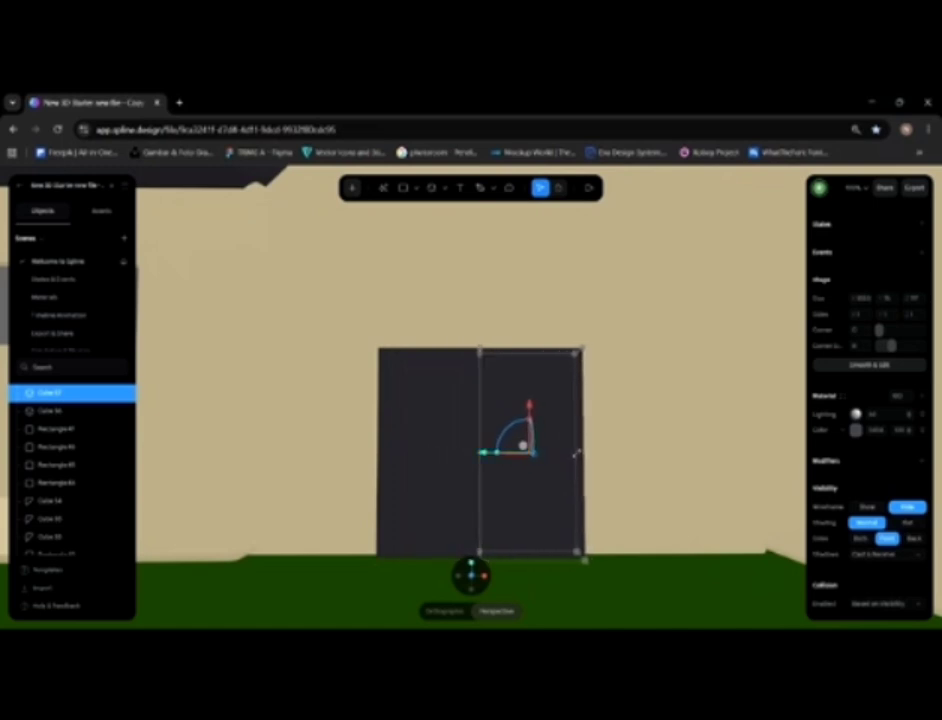
pyautogui.scroll(-5, 577, 454)
pyautogui.click(305, 282)
# Step: Draw a cube covering the full width and height of the double door and remove its corner rounding
pyautogui.keyDown('alt'); pyautogui.moveTo(444, 355); pyautogui.dragTo(486, 360); pyautogui.keyUp('alt')
pyautogui.click(489, 368)
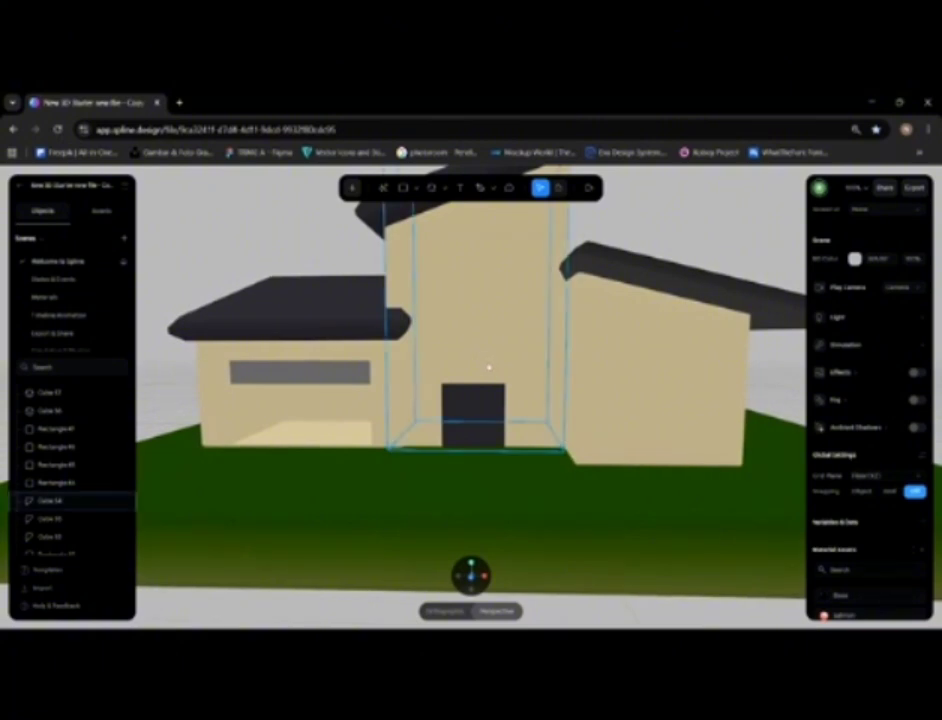
pyautogui.scroll(6, 489, 368)
pyautogui.click(437, 408)
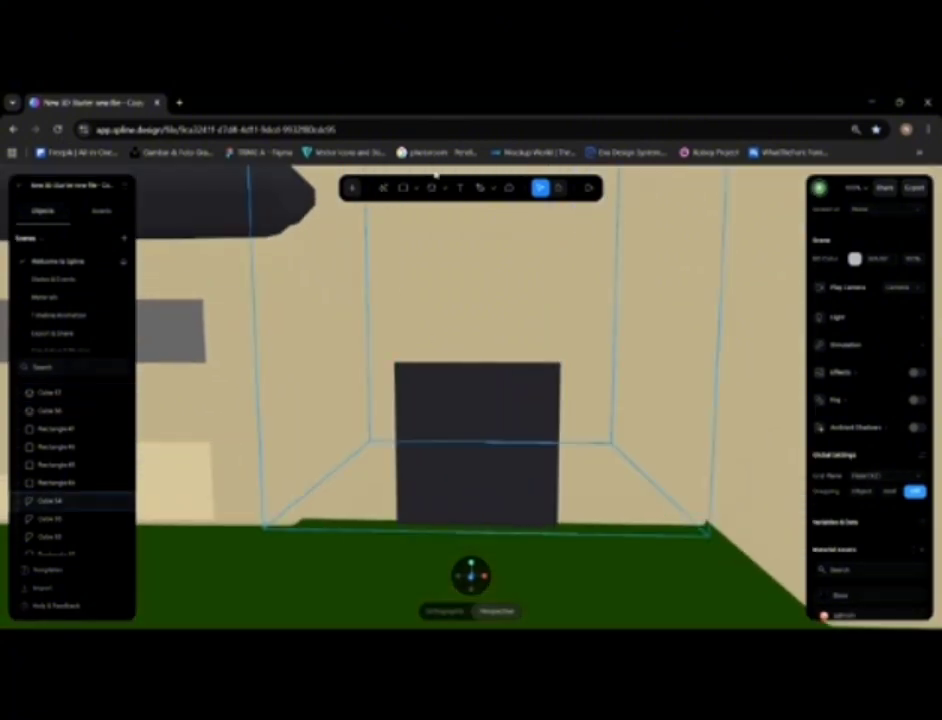
pyautogui.moveTo(481, 361)
pyautogui.keyDown('alt'); pyautogui.mouseDown()
pyautogui.moveTo(477, 341)
pyautogui.moveTo(488, 343)
pyautogui.mouseUp(); pyautogui.keyUp('alt')
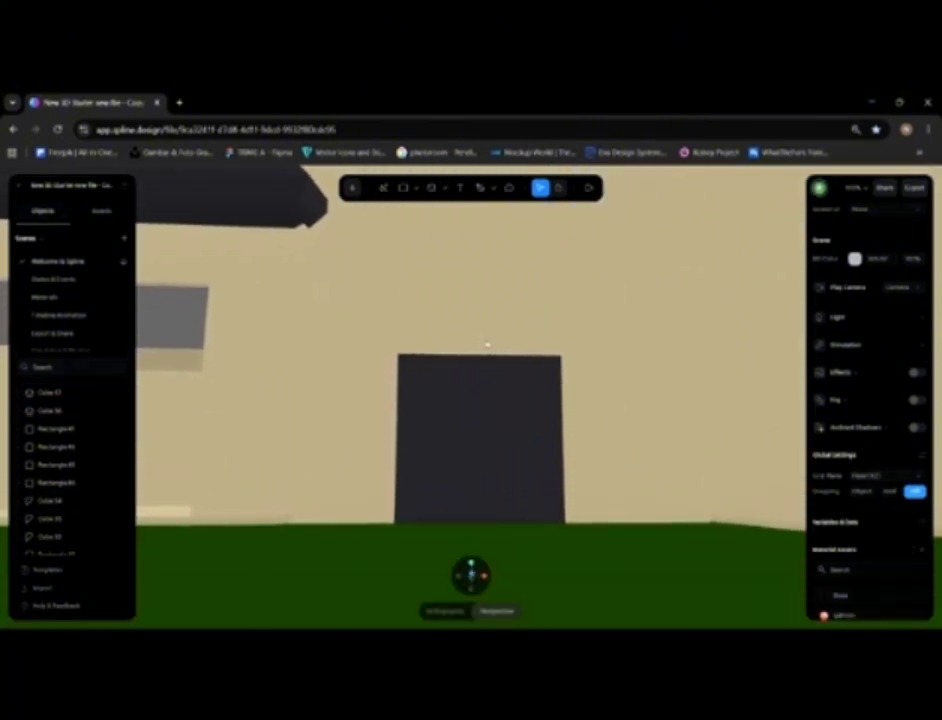
pyautogui.click(384, 352)
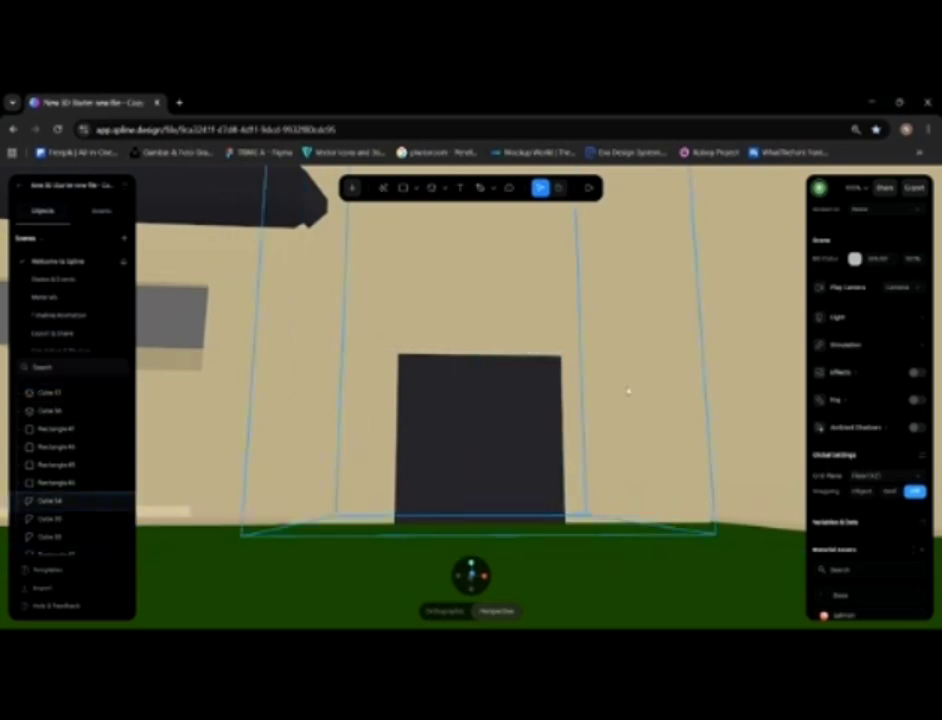
pyautogui.press('Escape')
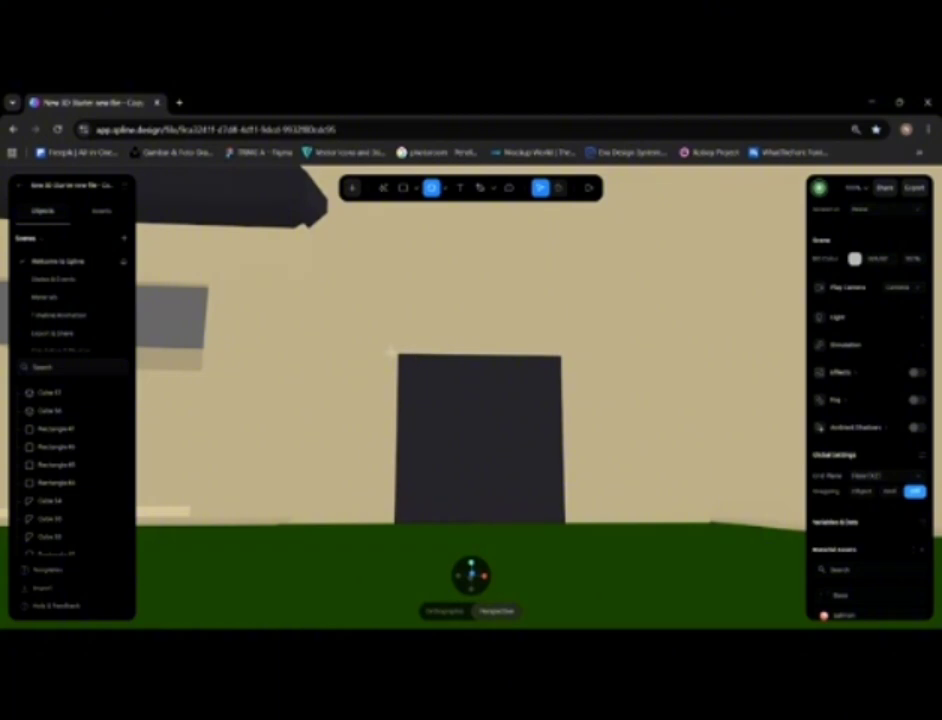
pyautogui.moveTo(398, 357); pyautogui.dragTo(567, 520)
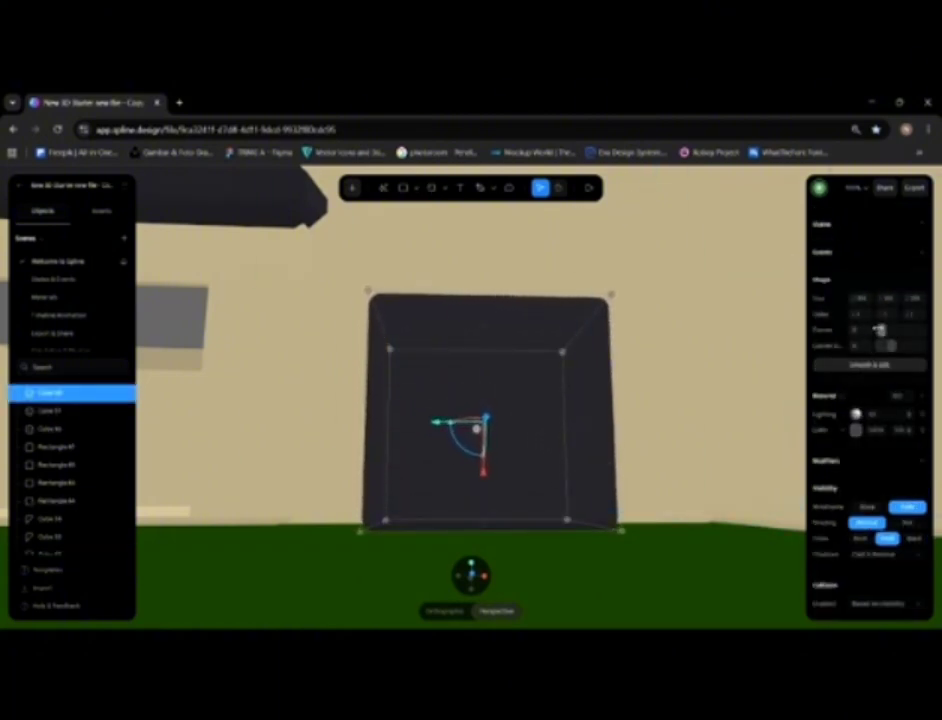
pyautogui.moveTo(881, 330); pyautogui.dragTo(860, 331)
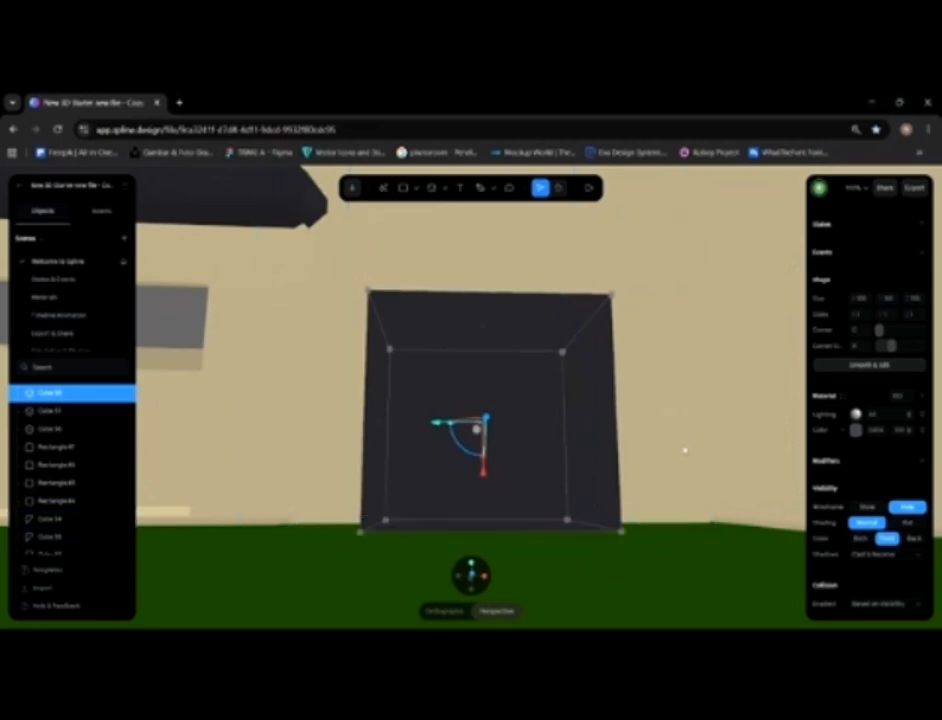
# Step: Push the new cube back into the tower wall until its front face is nearly flush with the door panels
pyautogui.keyDown('alt'); pyautogui.moveTo(683, 450); pyautogui.dragTo(744, 482); pyautogui.keyUp('alt')
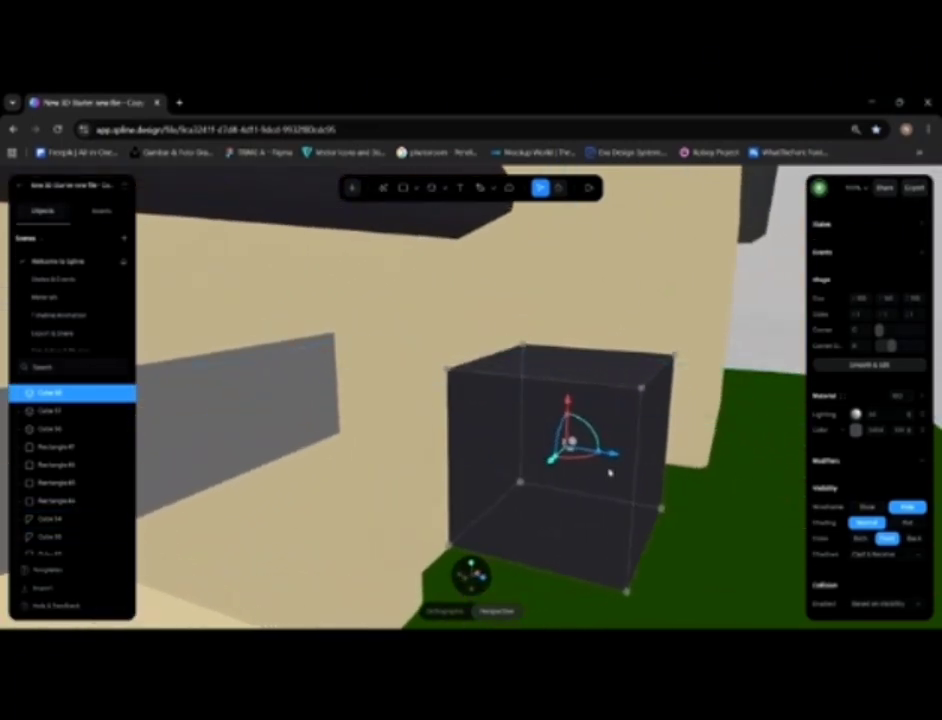
pyautogui.moveTo(609, 456); pyautogui.dragTo(481, 427)
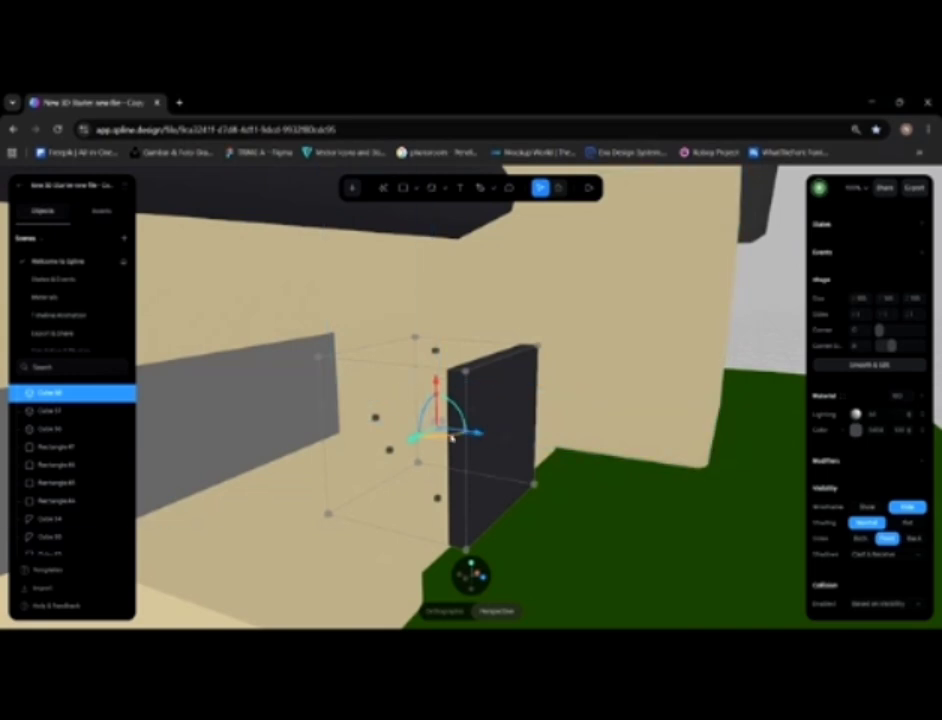
pyautogui.moveTo(477, 434); pyautogui.dragTo(469, 432)
pyautogui.click(751, 355)
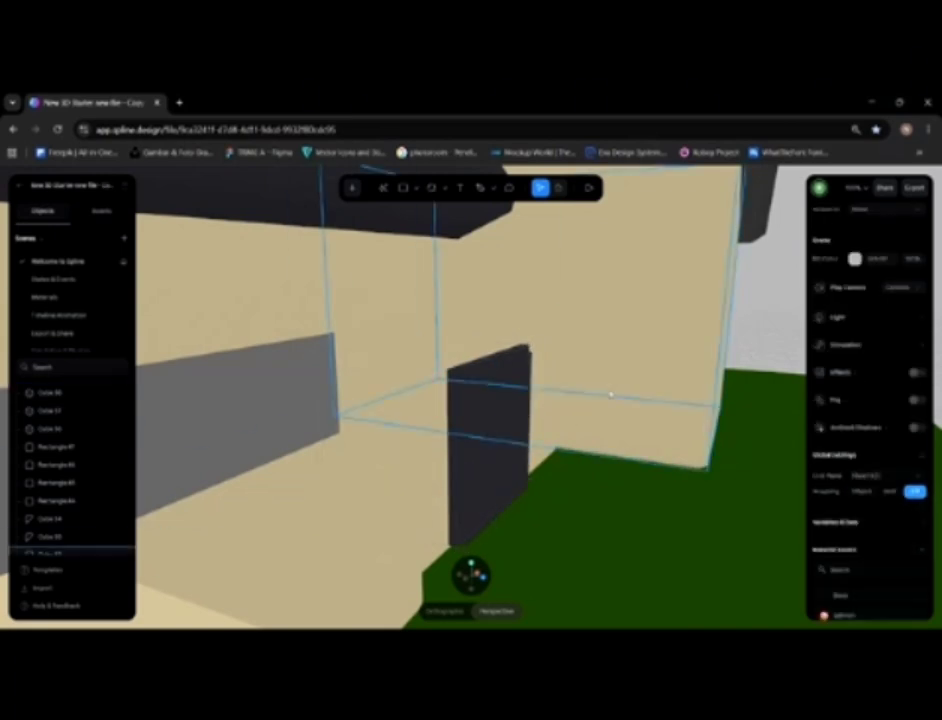
# Step: Adjust the depth of the duplicated door panel so it lines up with the front of the doorway
pyautogui.click(490, 428)
pyautogui.moveTo(510, 459); pyautogui.dragTo(541, 437)
pyautogui.click(516, 443)
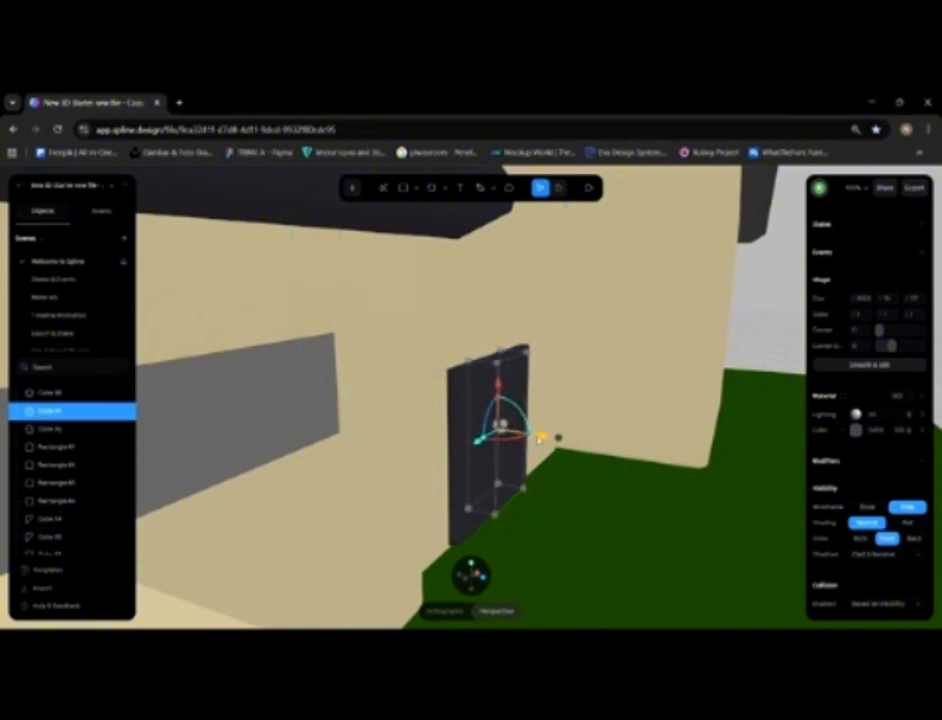
pyautogui.click(740, 354)
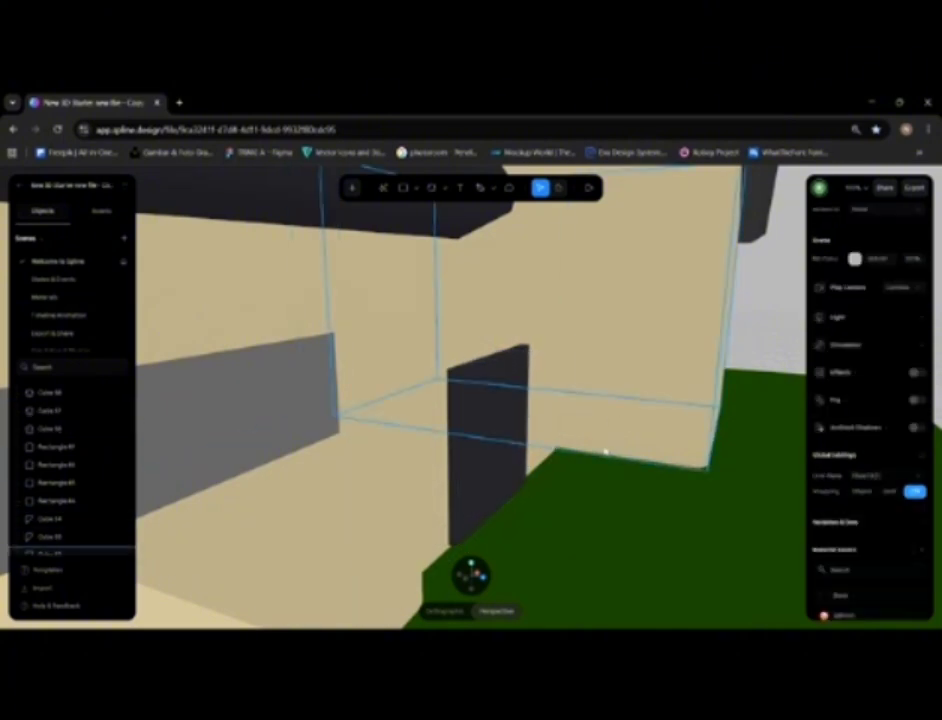
# Step: Shift the cube behind the doors slightly sideways and push it a little deeper into the wall
pyautogui.keyDown('alt'); pyautogui.moveTo(606, 450); pyautogui.dragTo(537, 428); pyautogui.keyUp('alt')
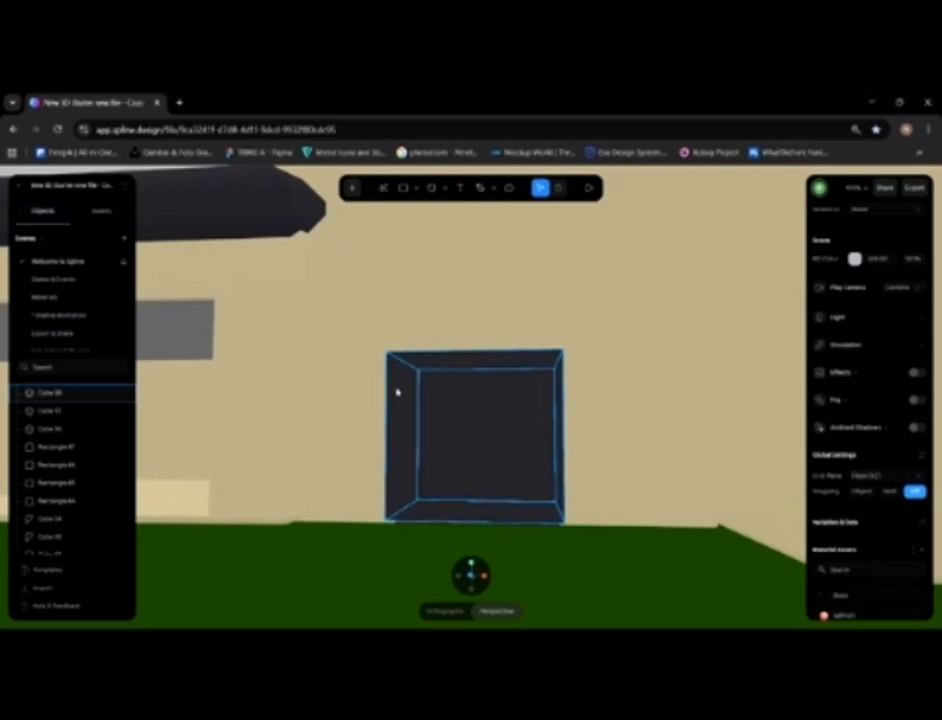
pyautogui.click(400, 389)
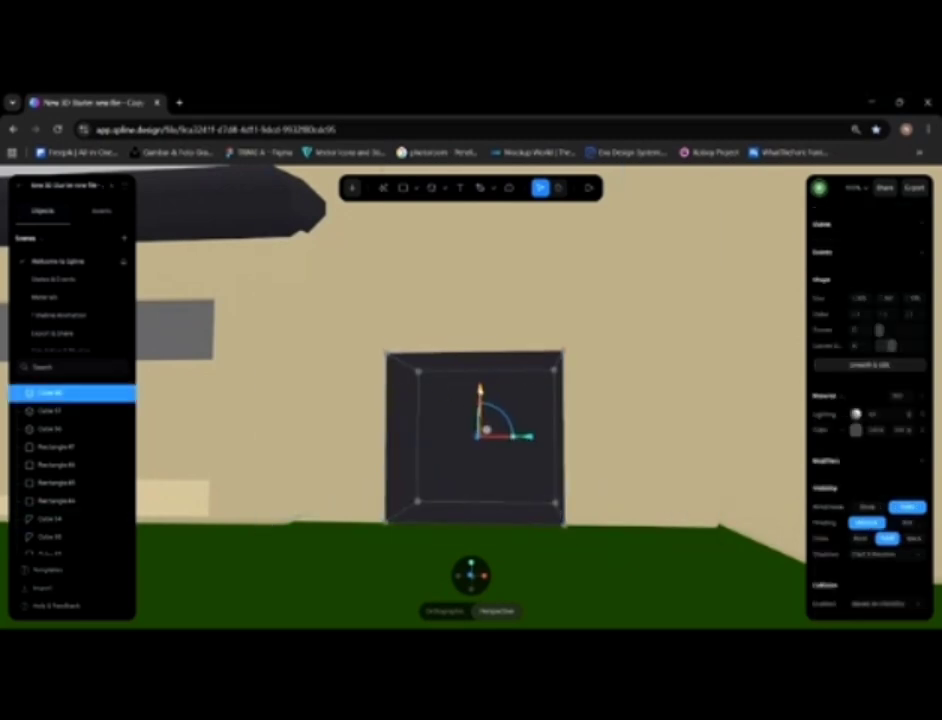
pyautogui.moveTo(535, 443); pyautogui.dragTo(540, 441)
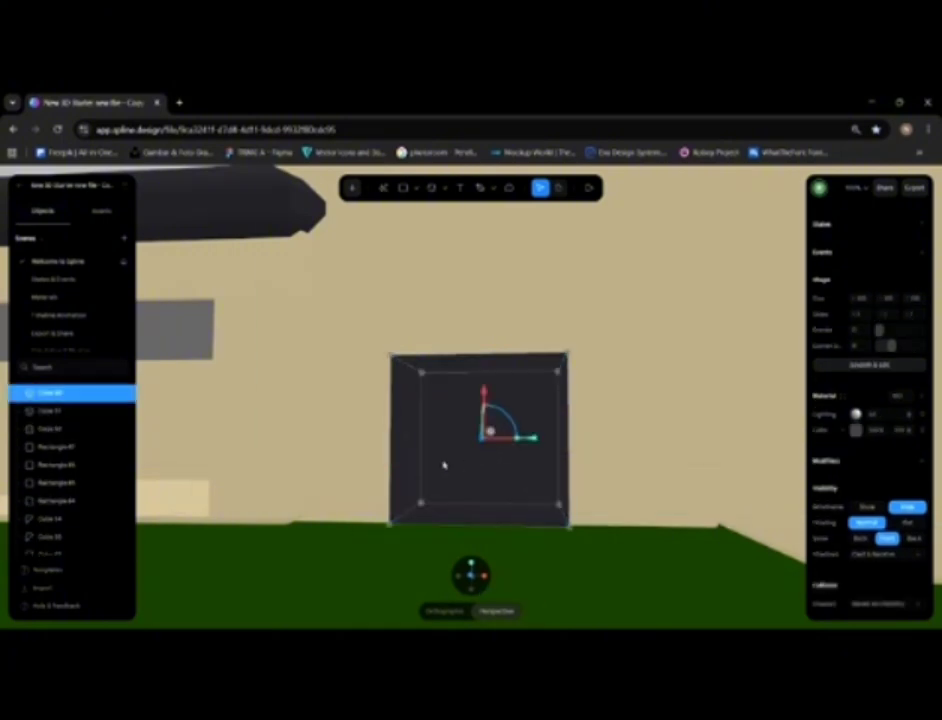
pyautogui.moveTo(442, 459); pyautogui.dragTo(500, 470, button='right')
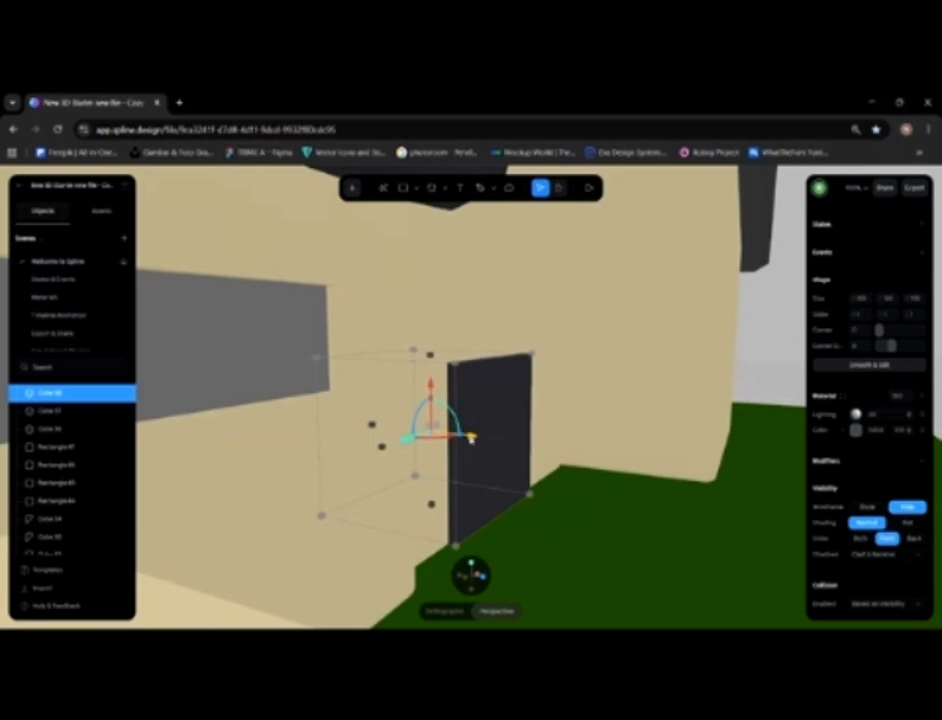
pyautogui.moveTo(471, 438)
pyautogui.mouseDown()
pyautogui.moveTo(484, 437)
pyautogui.moveTo(448, 429)
pyautogui.moveTo(466, 433)
pyautogui.mouseUp()
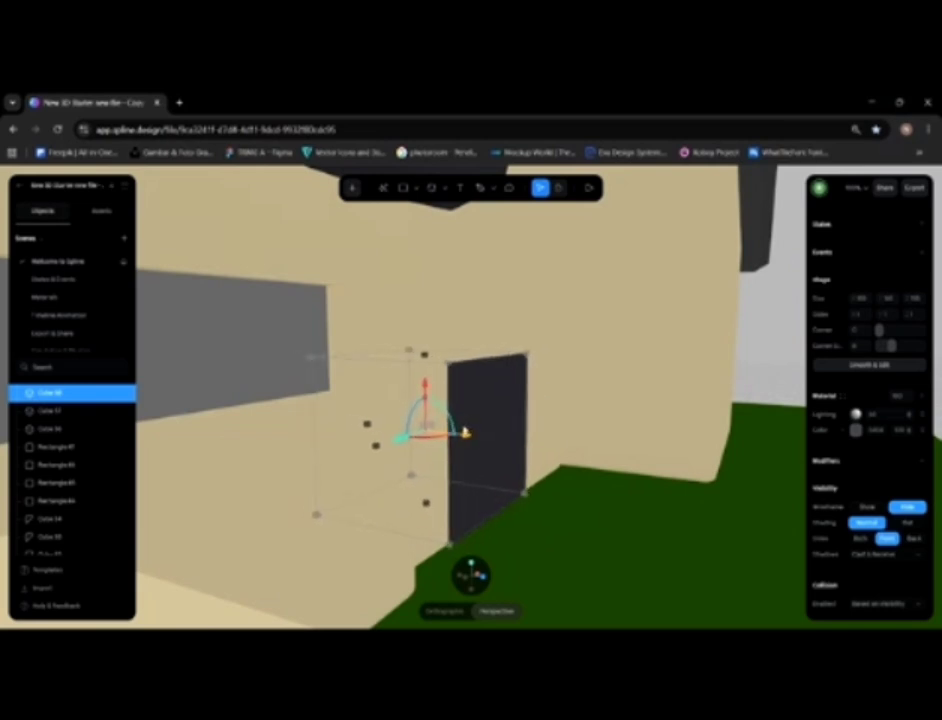
# Step: Change the color of the cube behind the doors to a slightly lighter, neutral gray
pyautogui.hotkey('ctrl', 'z')
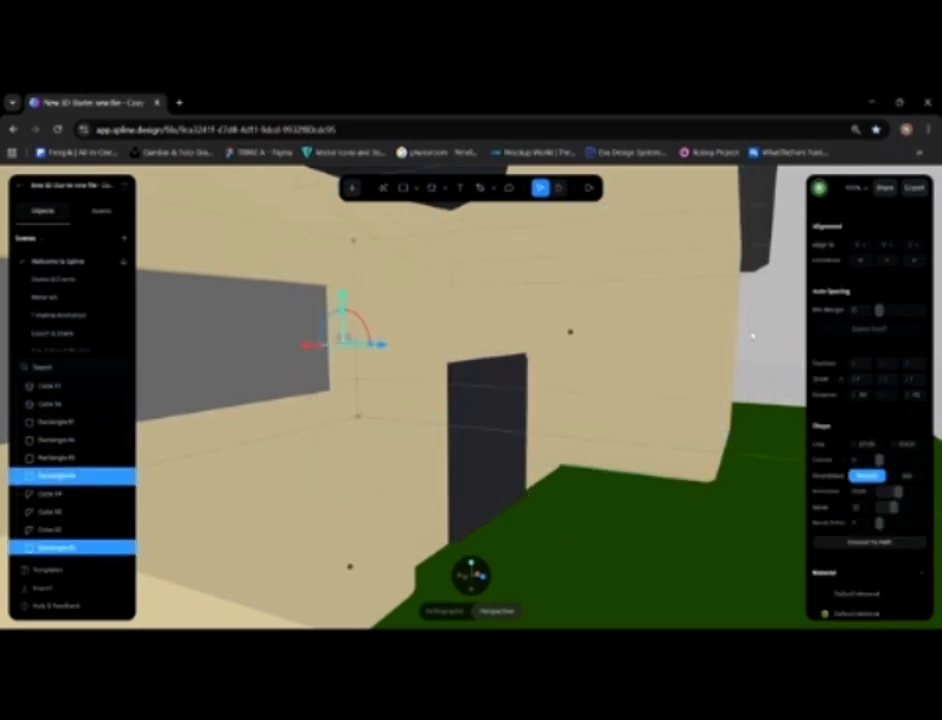
pyautogui.click(505, 362)
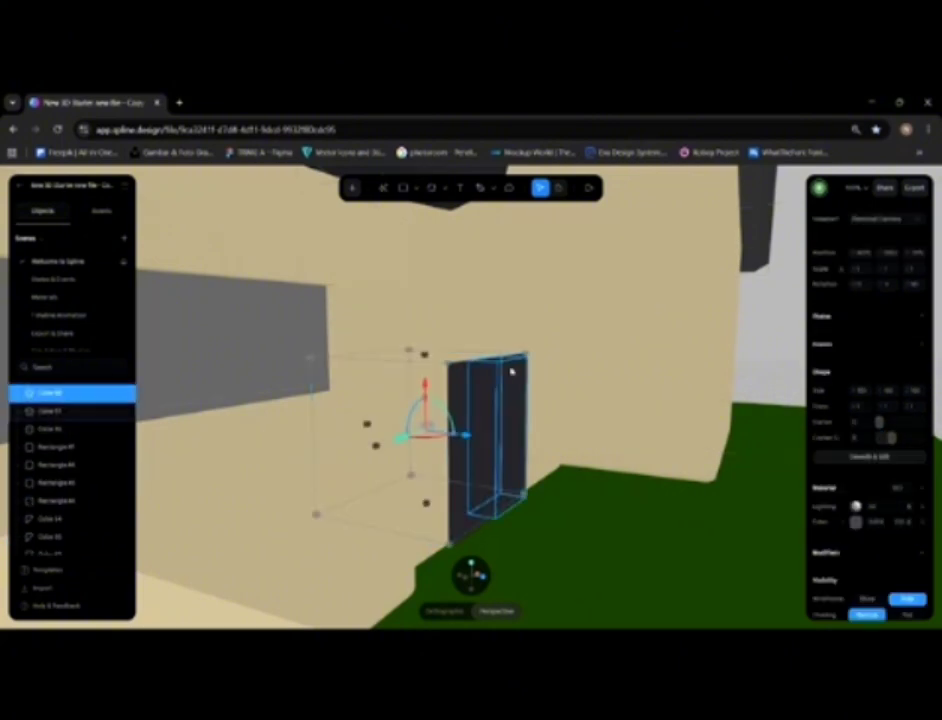
pyautogui.click(856, 521)
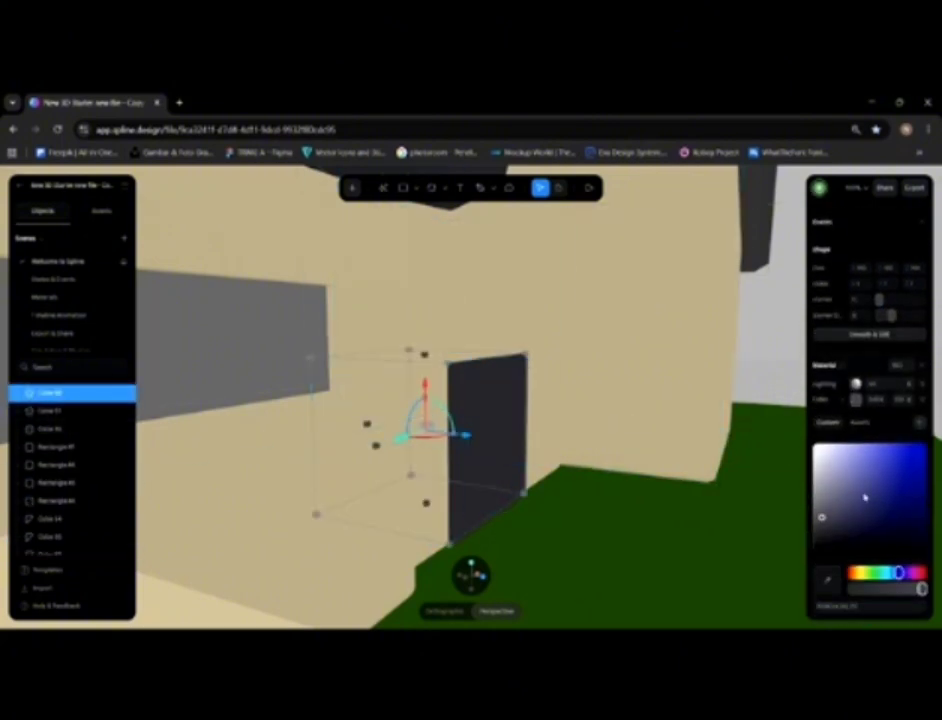
pyautogui.moveTo(823, 519); pyautogui.dragTo(818, 514)
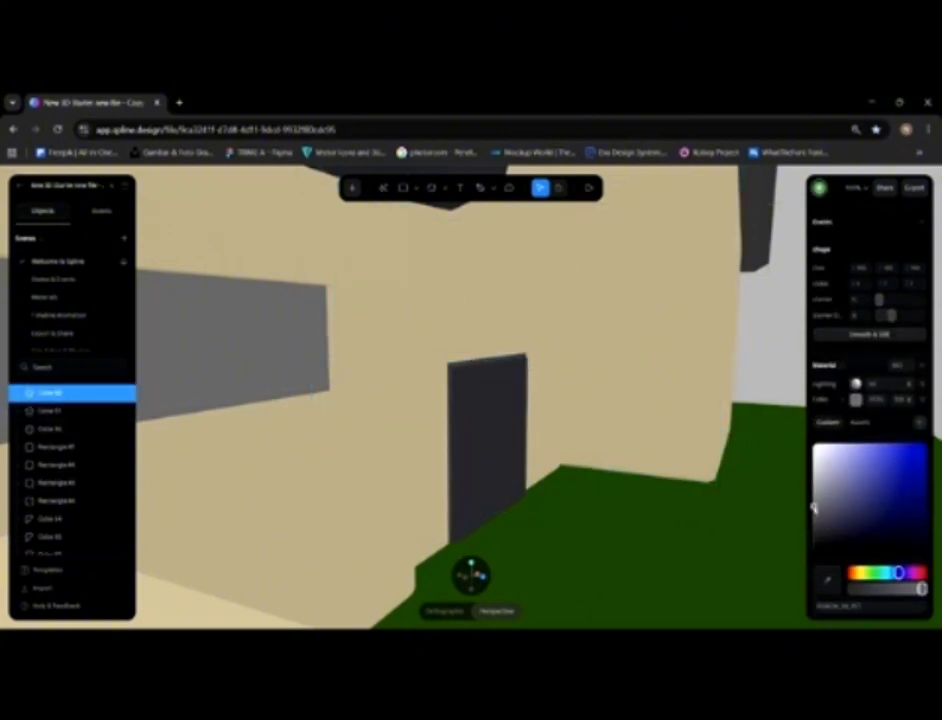
pyautogui.keyDown('alt'); pyautogui.moveTo(622, 425); pyautogui.dragTo(568, 410); pyautogui.keyUp('alt')
pyautogui.click(576, 443)
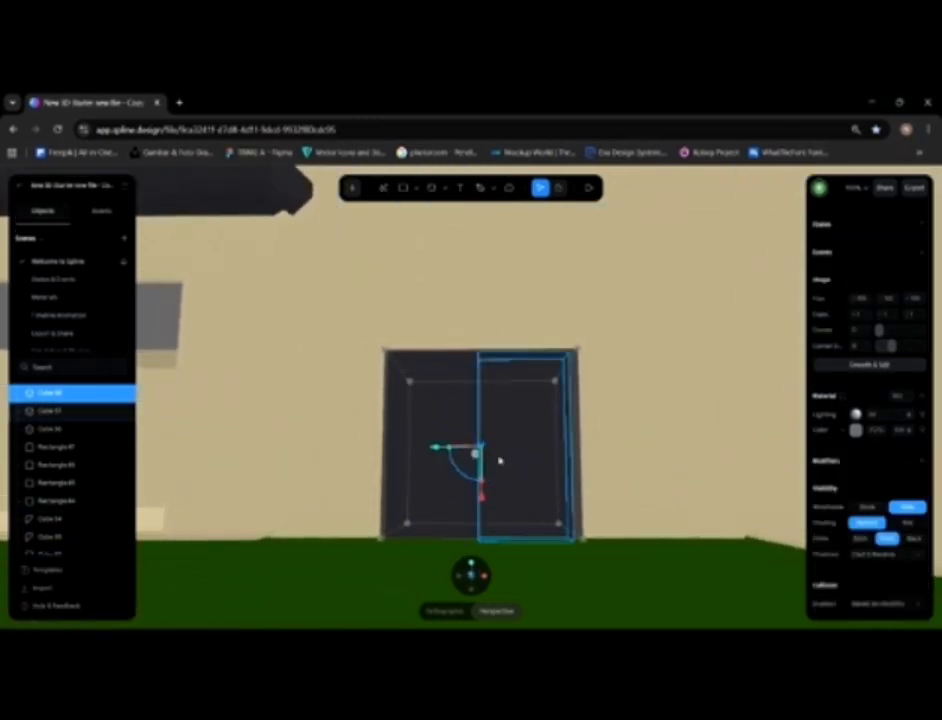
# Step: Nudge the gray cube behind the doors slightly sideways so it frames both door panels evenly, and clear the selection
pyautogui.moveTo(436, 449); pyautogui.dragTo(434, 449)
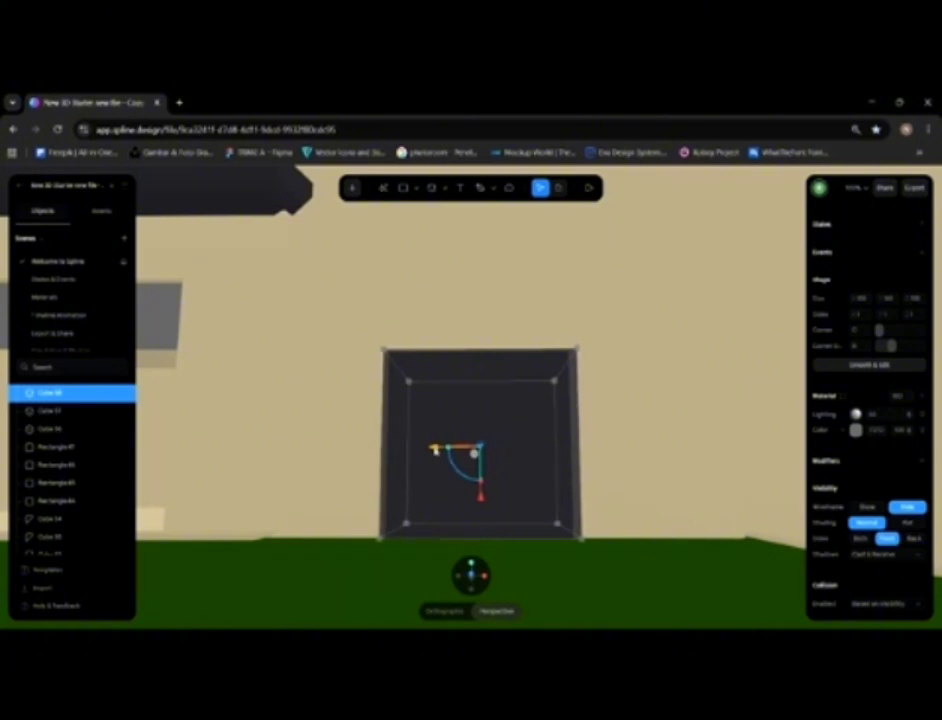
pyautogui.click(643, 467)
pyautogui.scroll(-5, 643, 465)
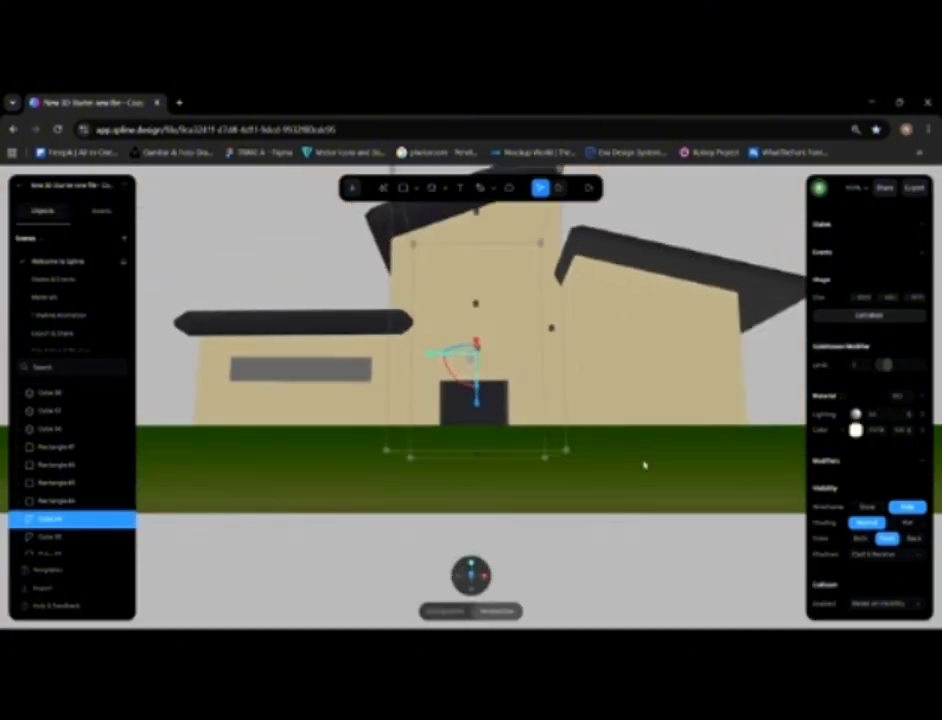
pyautogui.keyDown('alt'); pyautogui.moveTo(534, 430); pyautogui.dragTo(528, 460); pyautogui.keyUp('alt')
pyautogui.click(324, 229)
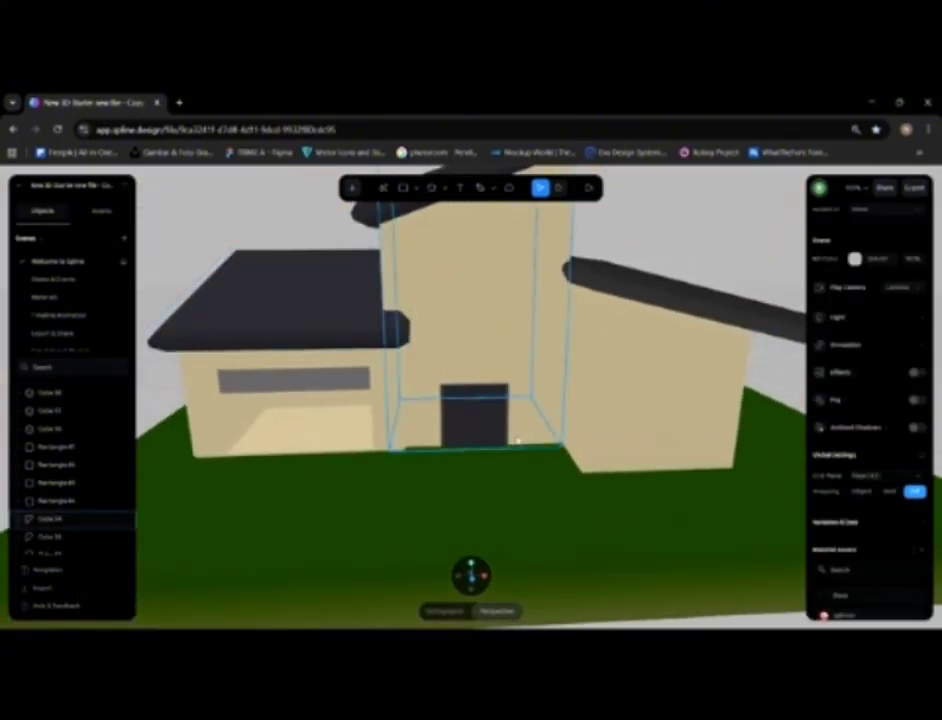
# Step: Draw a small, thin horizontal rectangle on the tower wall above the doorway and lower it to door-handle height
pyautogui.scroll(4, 519, 433)
pyautogui.scroll(2, 519, 433)
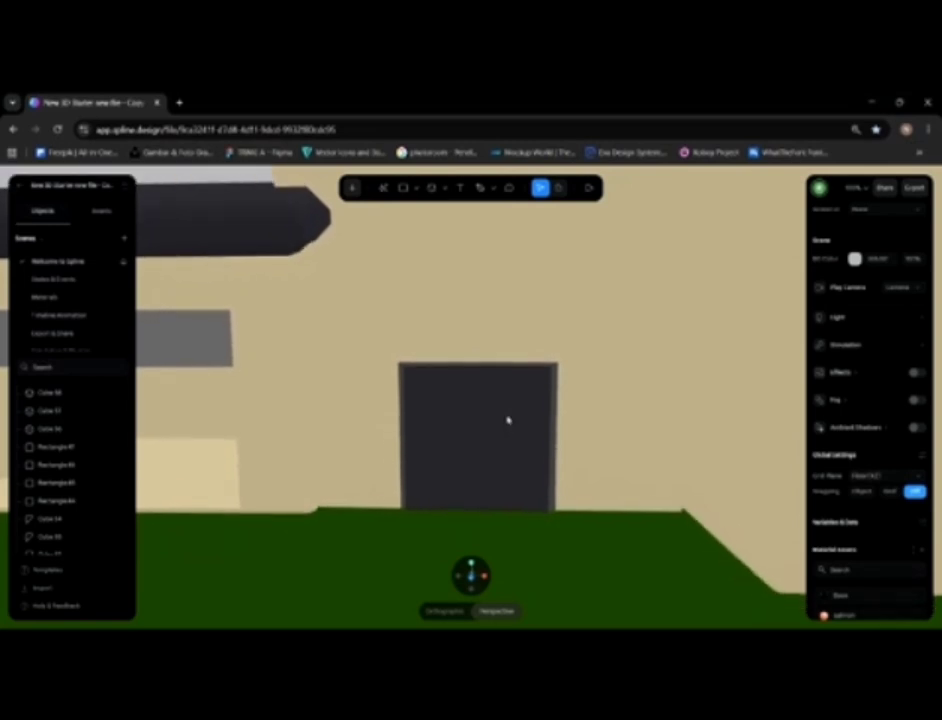
pyautogui.click(543, 411)
pyautogui.moveTo(543, 411)
pyautogui.mouseDown(button='middle')
pyautogui.moveTo(534, 423)
pyautogui.moveTo(536, 413)
pyautogui.mouseUp(button='middle')
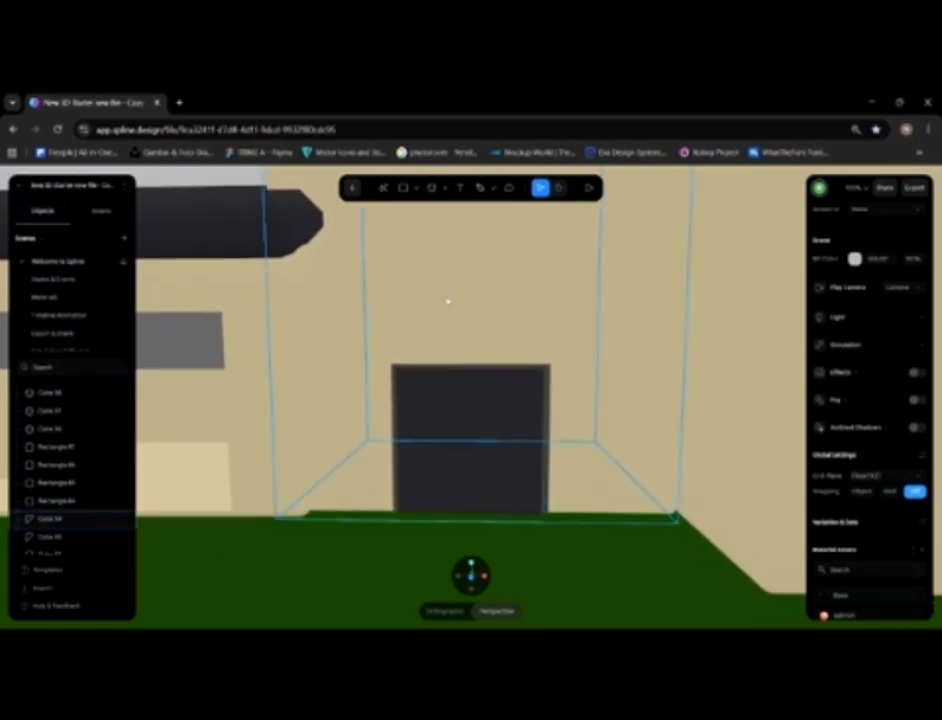
pyautogui.click(403, 190)
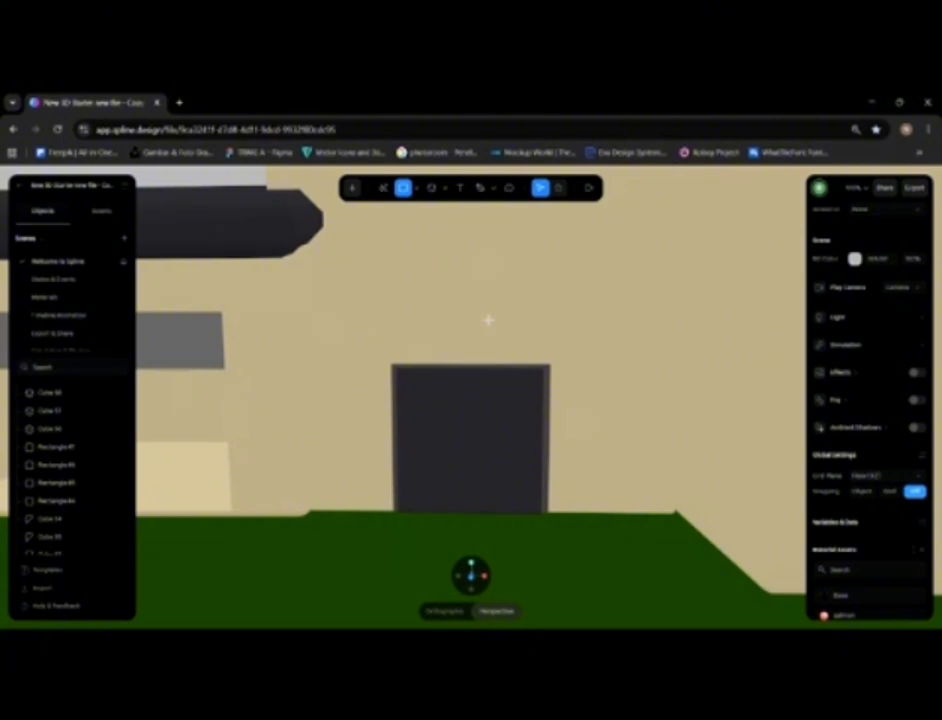
pyautogui.moveTo(488, 320); pyautogui.dragTo(553, 332)
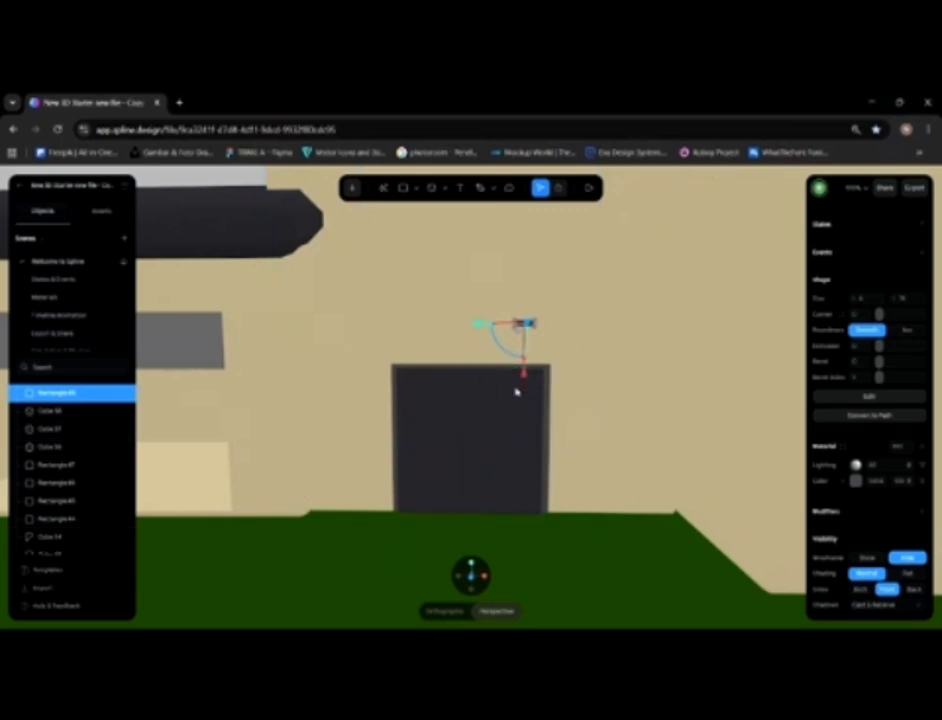
pyautogui.keyDown('alt'); pyautogui.moveTo(517, 391); pyautogui.dragTo(595, 347); pyautogui.keyUp('alt')
pyautogui.moveTo(552, 291); pyautogui.dragTo(544, 337)
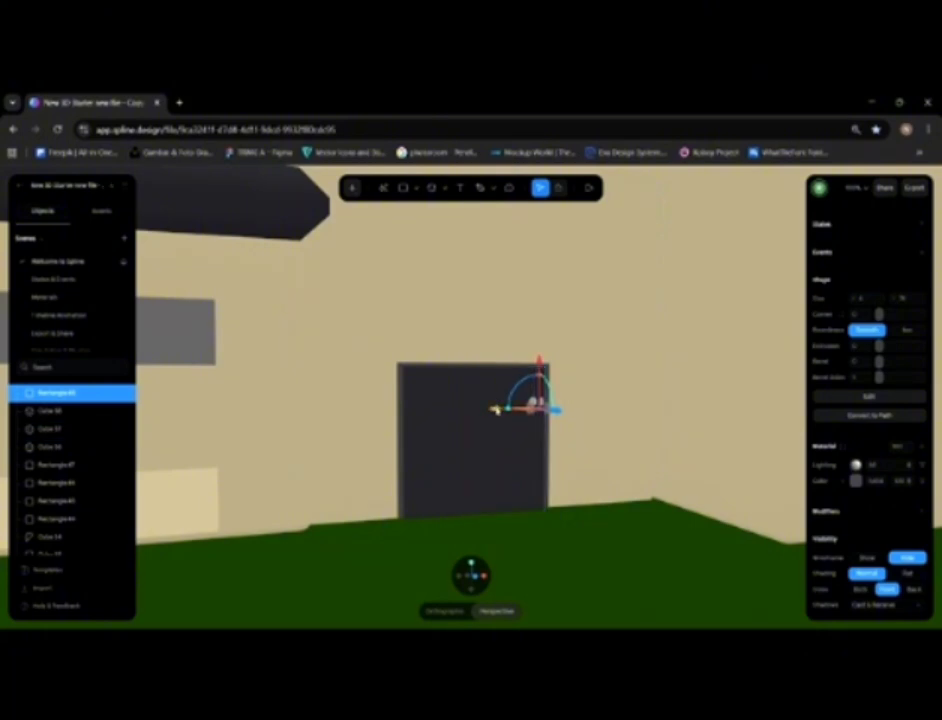
# Step: Recolor both entrance door panels from dark gray to a deep reddish brown
pyautogui.click(507, 419)
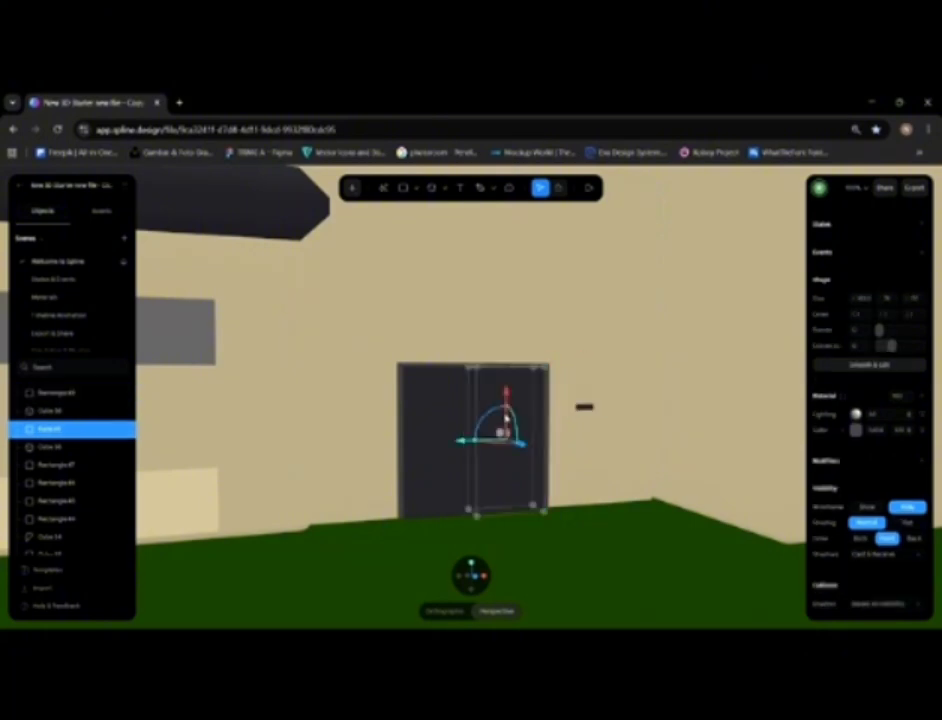
pyautogui.click(855, 431)
pyautogui.scroll(-1, 857, 520)
pyautogui.moveTo(899, 572); pyautogui.dragTo(855, 572)
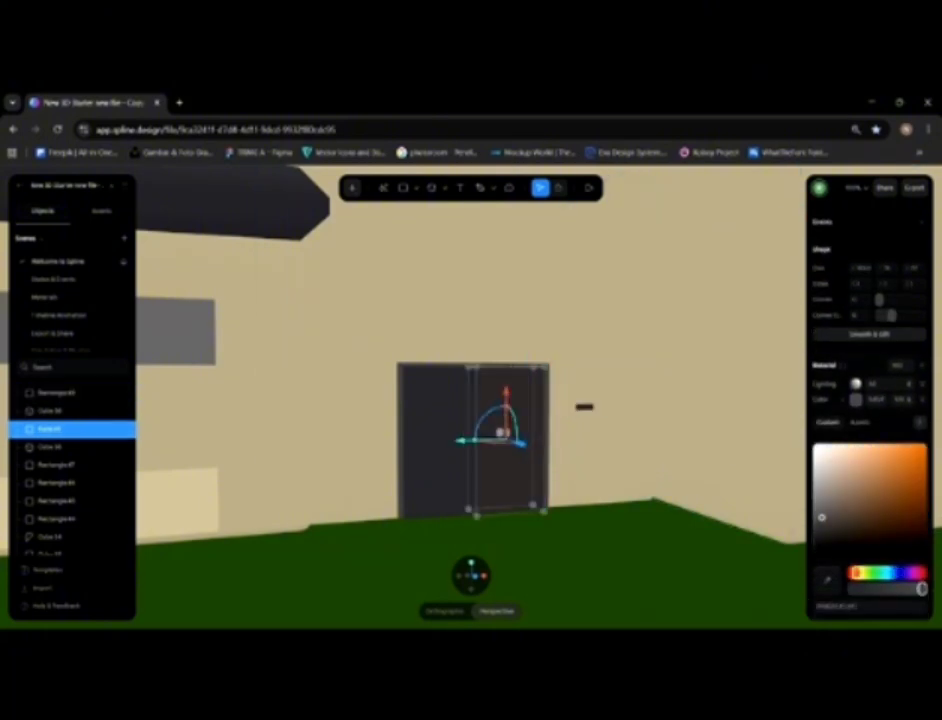
pyautogui.moveTo(824, 519); pyautogui.dragTo(925, 491)
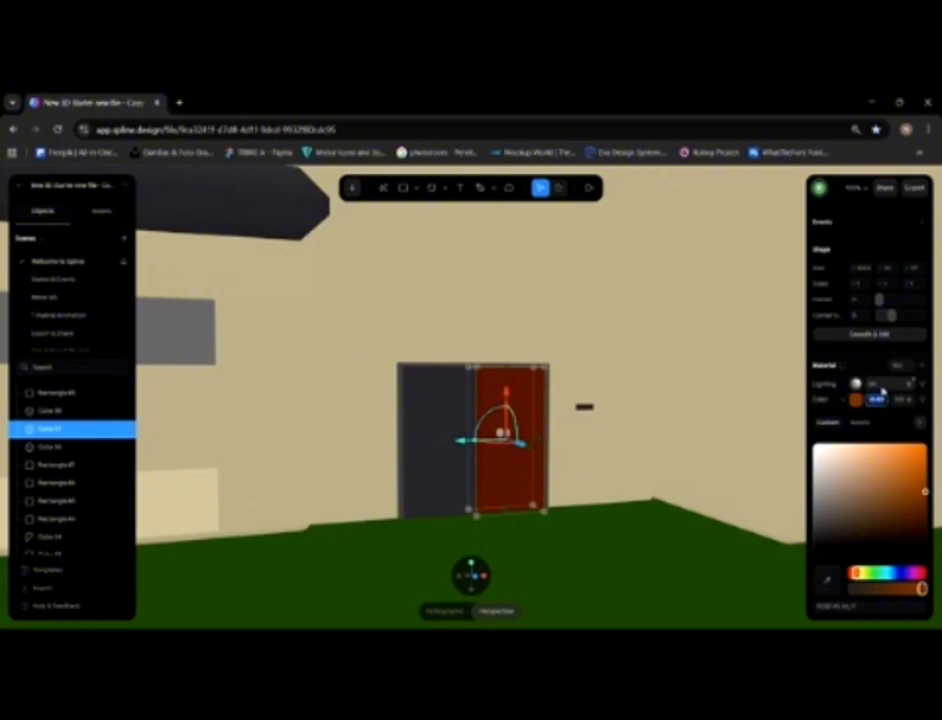
pyautogui.click(463, 393)
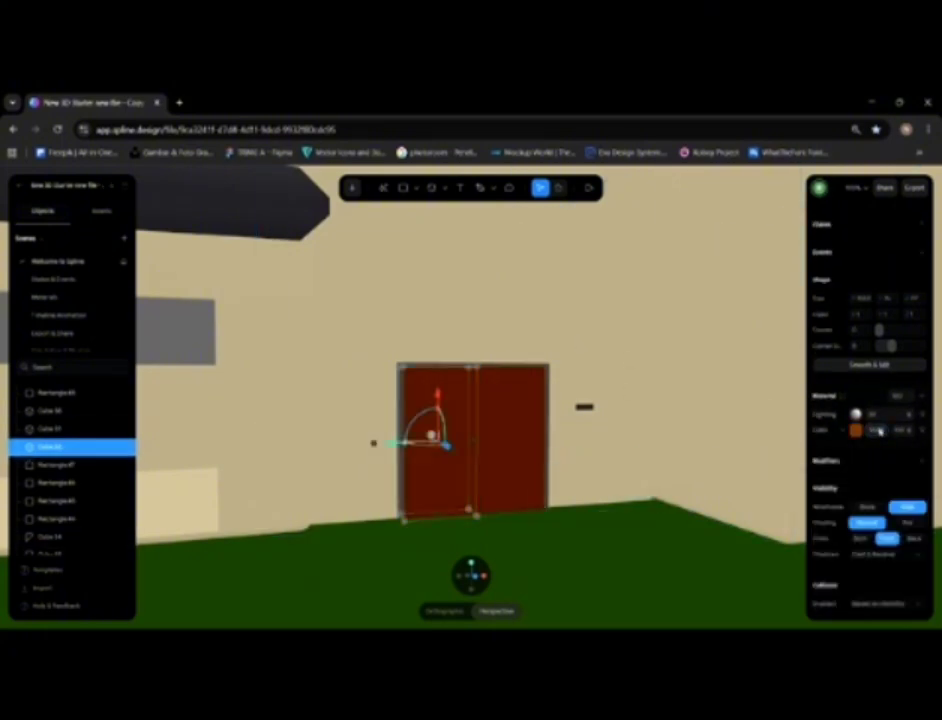
pyautogui.keyDown('alt'); pyautogui.moveTo(700, 335); pyautogui.dragTo(671, 334); pyautogui.keyUp('alt')
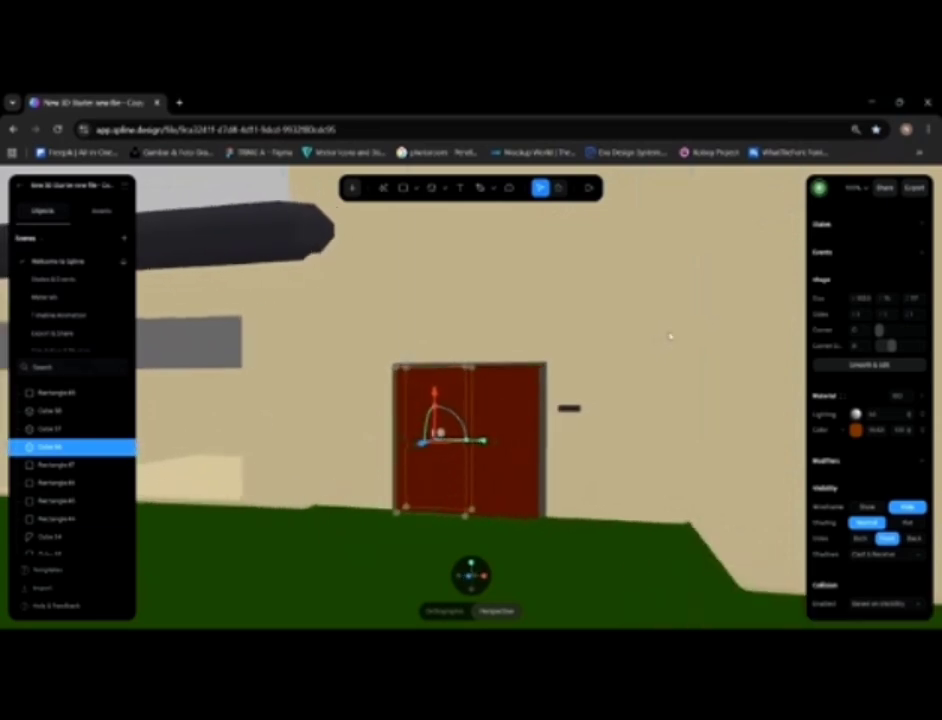
# Step: Round the corners of the small rectangle beside the door and extrude it into a short solid handle
pyautogui.click(575, 407)
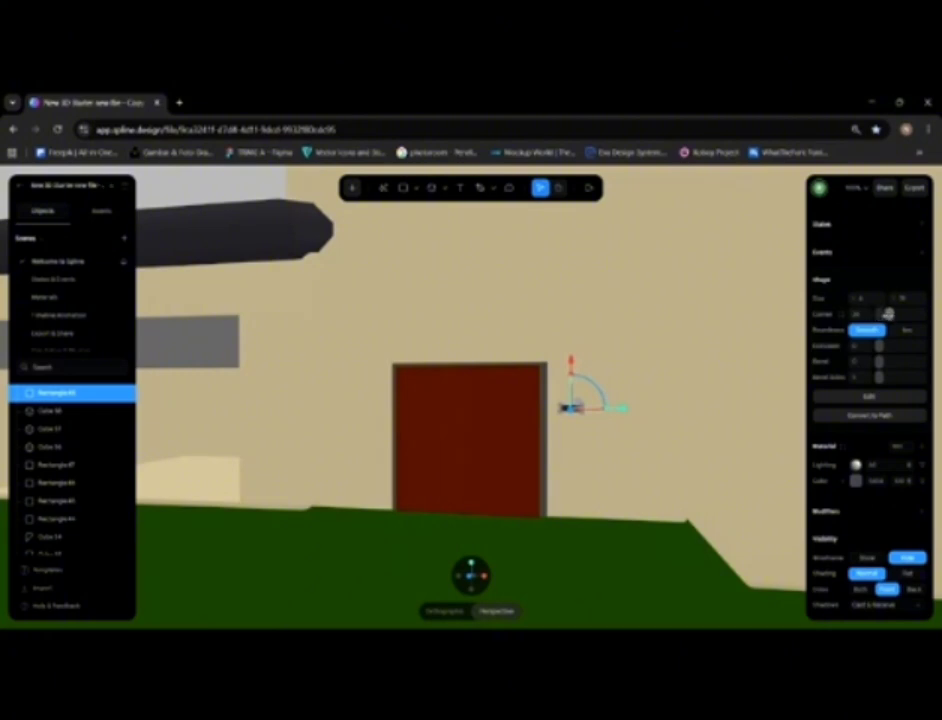
pyautogui.click(627, 483)
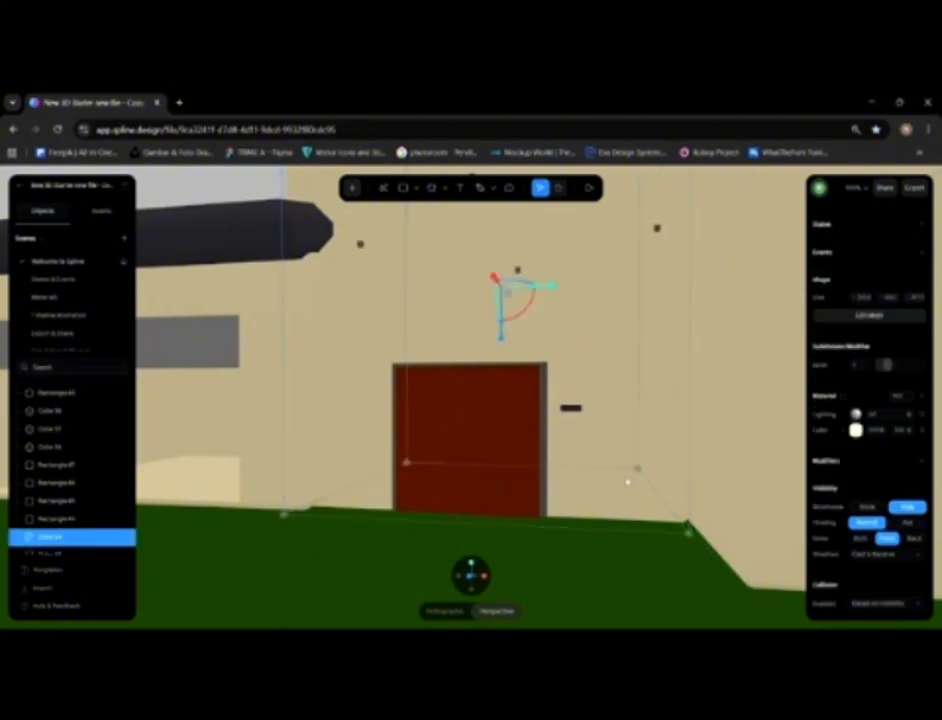
pyautogui.scroll(10, 648, 480)
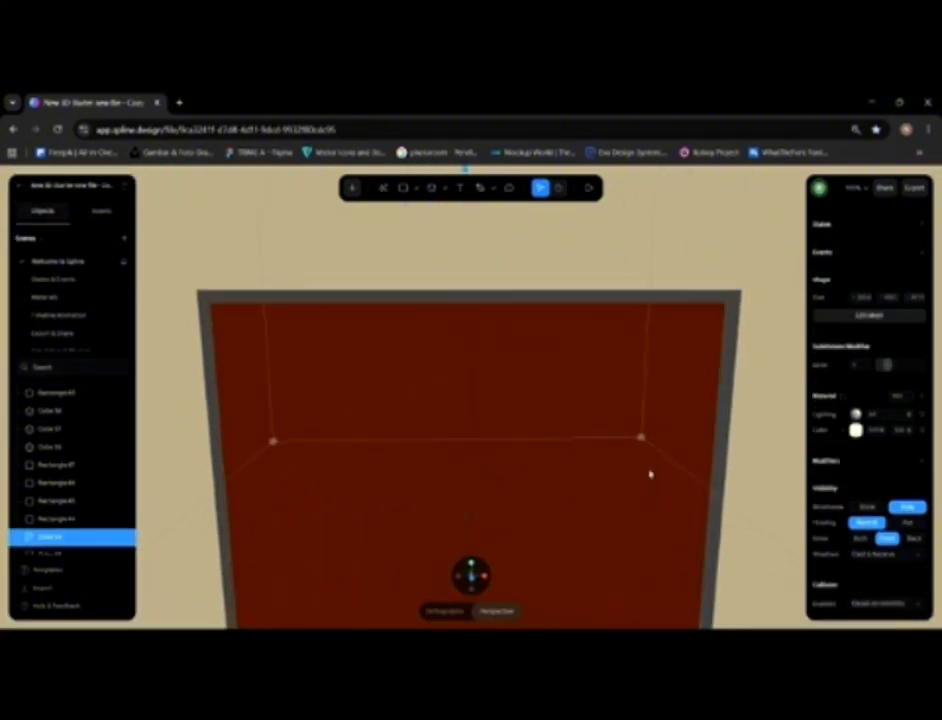
pyautogui.keyDown('alt'); pyautogui.moveTo(662, 481); pyautogui.dragTo(568, 452); pyautogui.keyUp('alt')
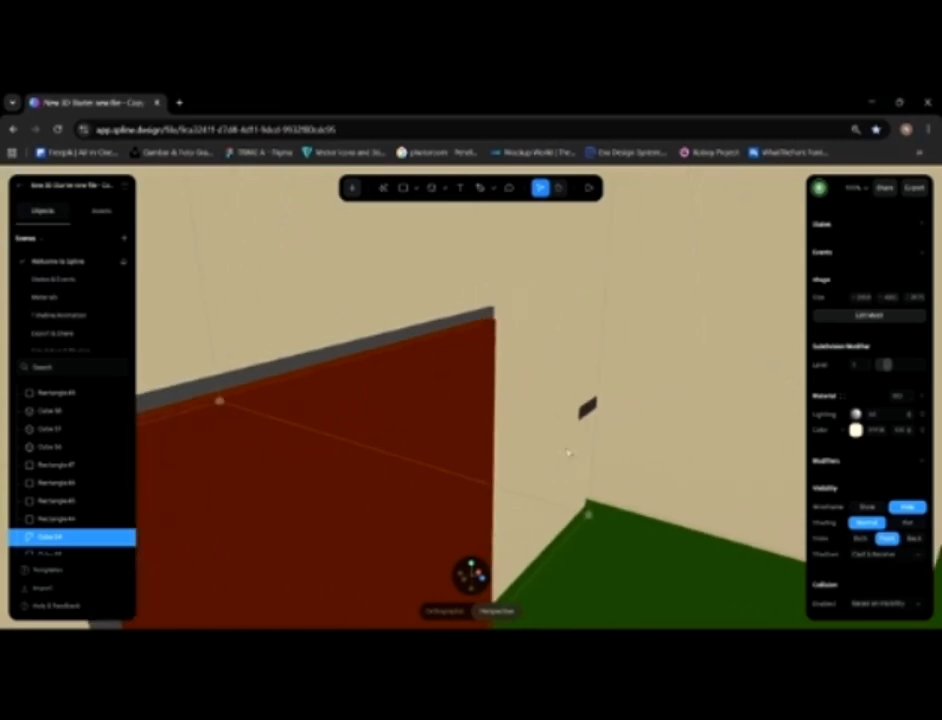
pyautogui.click(589, 408)
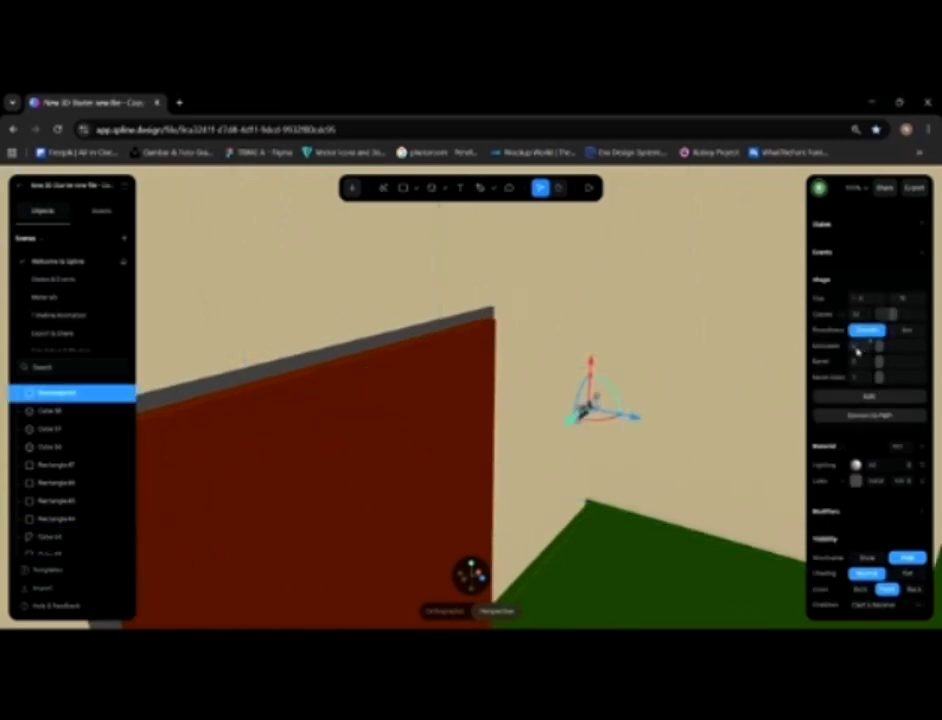
pyautogui.moveTo(855, 352); pyautogui.dragTo(852, 356)
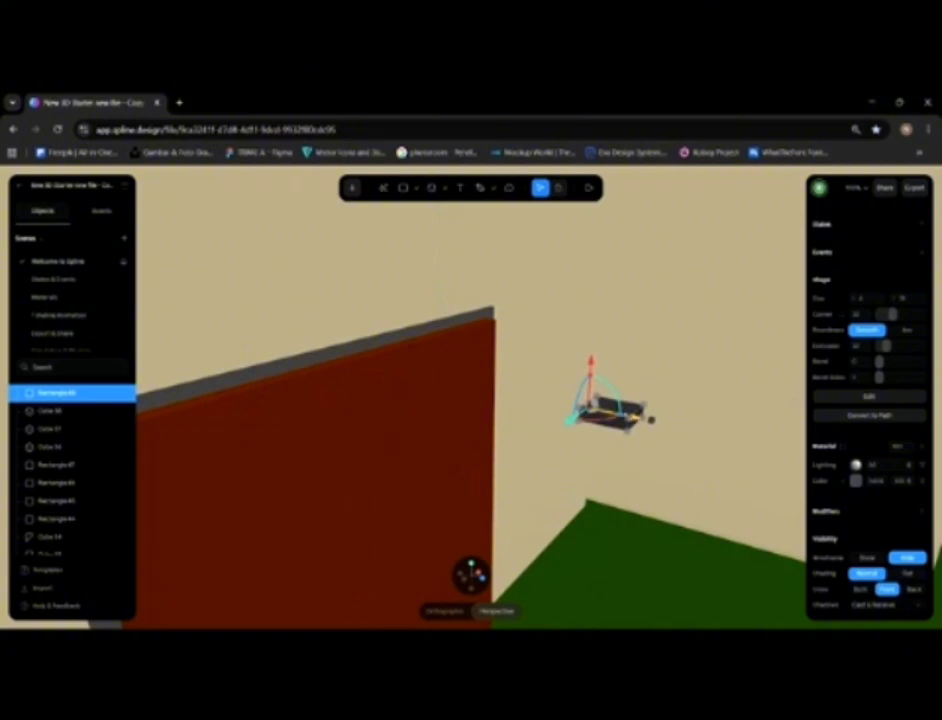
pyautogui.keyDown('alt'); pyautogui.moveTo(623, 424); pyautogui.dragTo(664, 418); pyautogui.keyUp('alt')
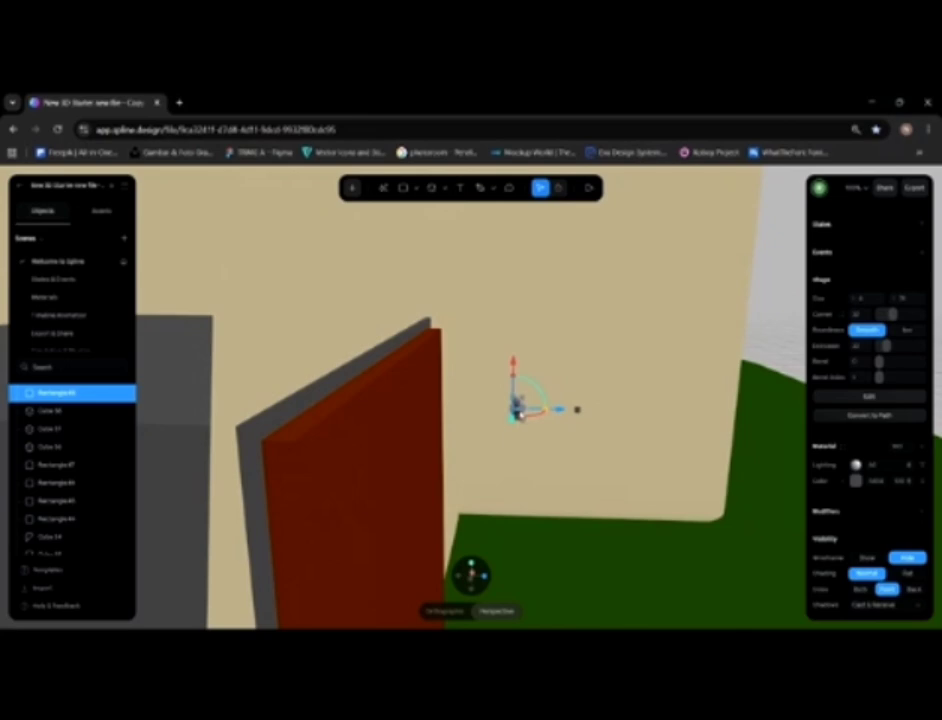
pyautogui.click(765, 322)
pyautogui.keyDown('alt'); pyautogui.moveTo(688, 401); pyautogui.dragTo(366, 312); pyautogui.keyUp('alt')
pyautogui.click(662, 446)
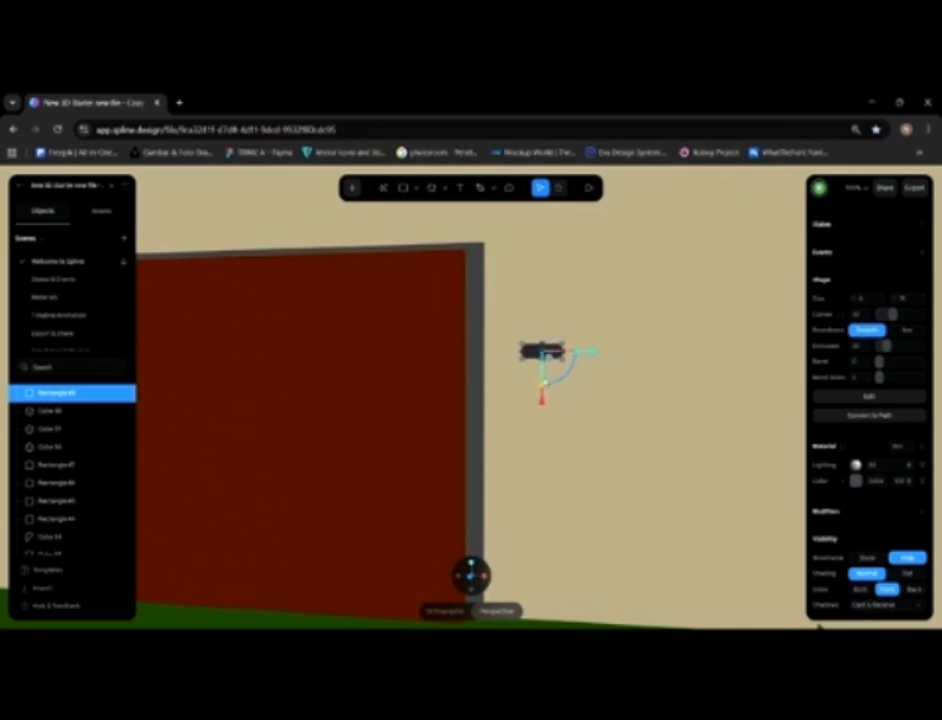
# Step: Add a bevel to the edges of the extruded door handle
pyautogui.moveTo(646, 376)
pyautogui.keyDown('alt'); pyautogui.mouseDown()
pyautogui.moveTo(568, 389)
pyautogui.moveTo(652, 385)
pyautogui.mouseUp(); pyautogui.keyUp('alt')
pyautogui.scroll(-4, 650, 381)
pyautogui.moveTo(585, 385); pyautogui.dragTo(684, 313, button='middle')
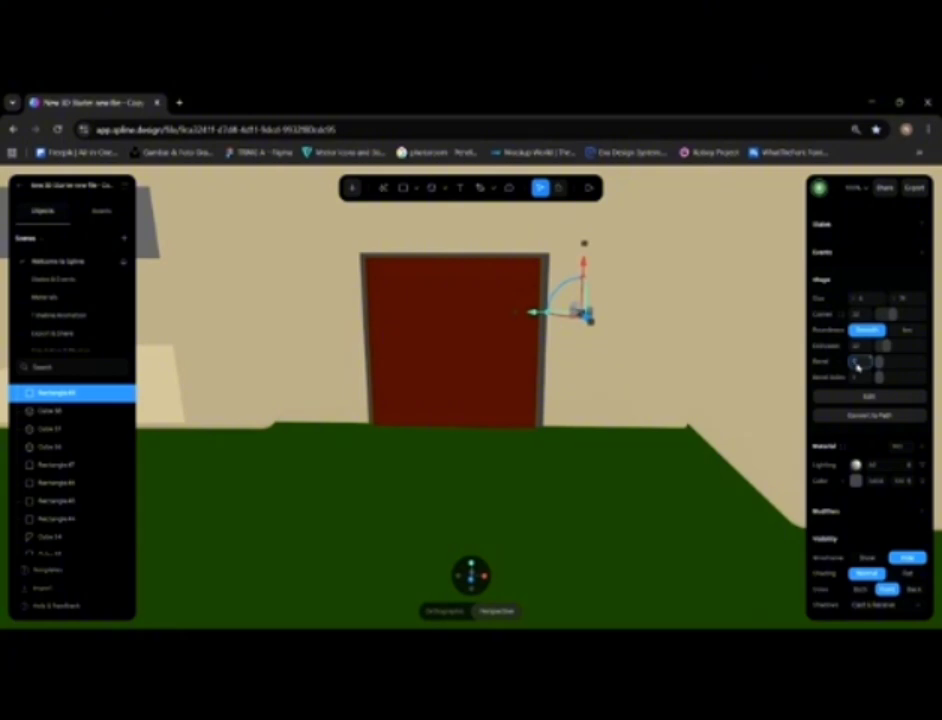
pyautogui.click(604, 349)
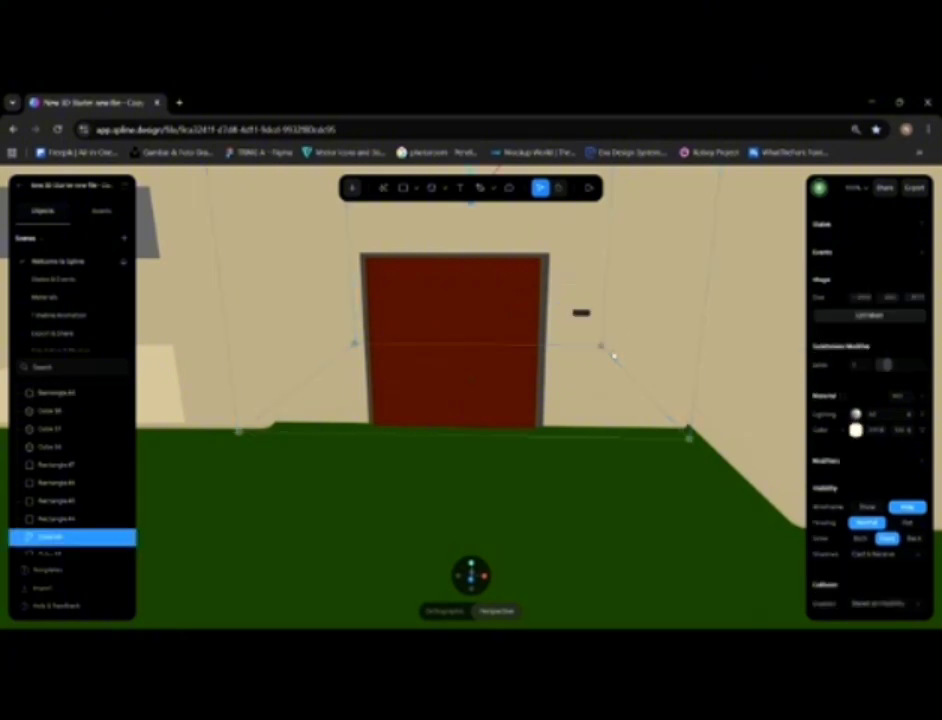
# Step: Move the handle from the wall onto the neighboring door panel and lower it to about mid-door height
pyautogui.scroll(4, 650, 355)
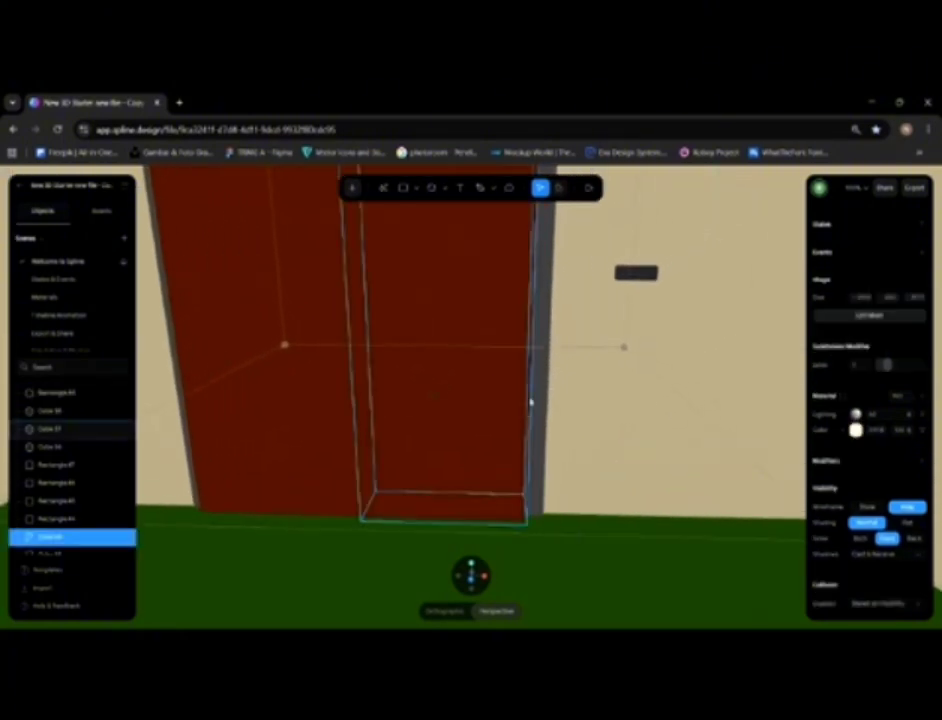
pyautogui.click(630, 272)
pyautogui.moveTo(588, 275); pyautogui.dragTo(357, 305)
pyautogui.scroll(-2, 519, 332)
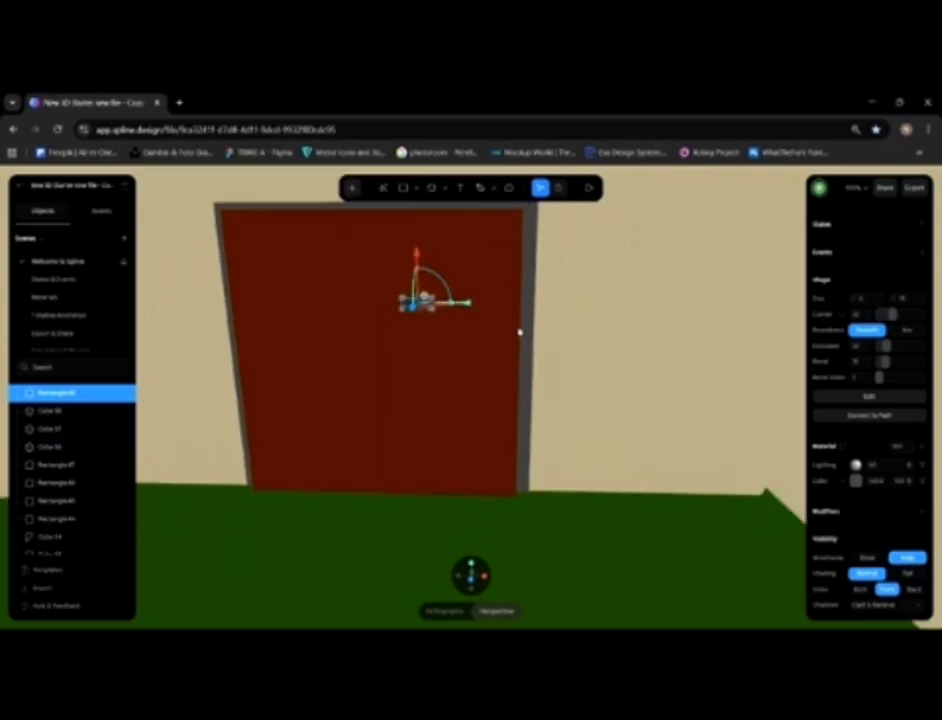
pyautogui.moveTo(505, 336); pyautogui.dragTo(639, 291, button='middle')
pyautogui.scroll(-2, 639, 291)
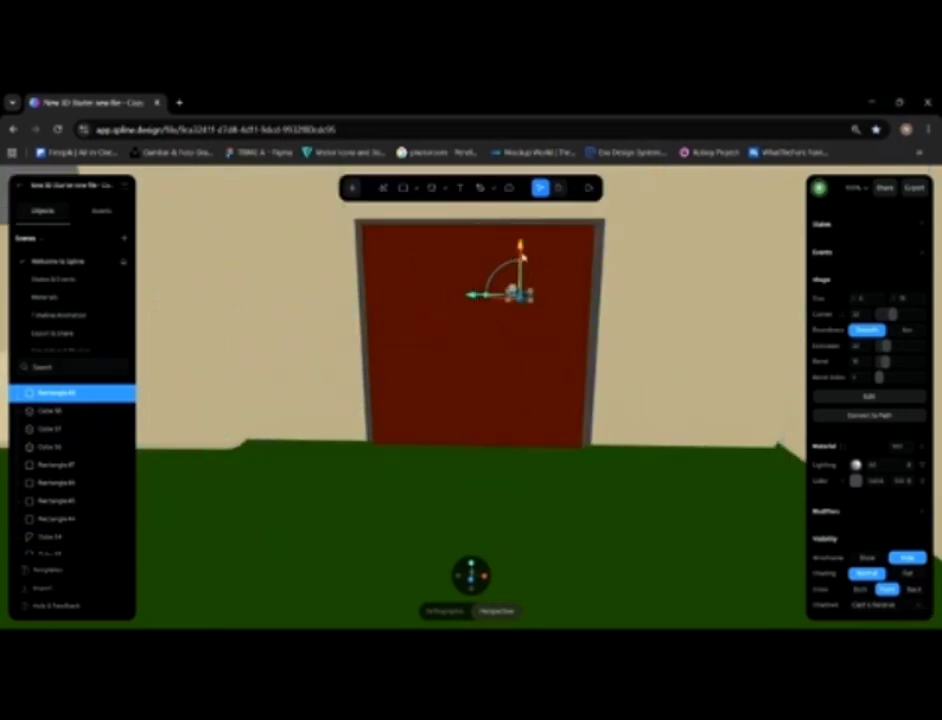
pyautogui.moveTo(522, 252); pyautogui.dragTo(520, 300)
# Step: Adjust the handle's extrusion and depth position so it projects from the front face of the door panel
pyautogui.keyDown('alt'); pyautogui.moveTo(576, 309); pyautogui.dragTo(295, 380); pyautogui.keyUp('alt')
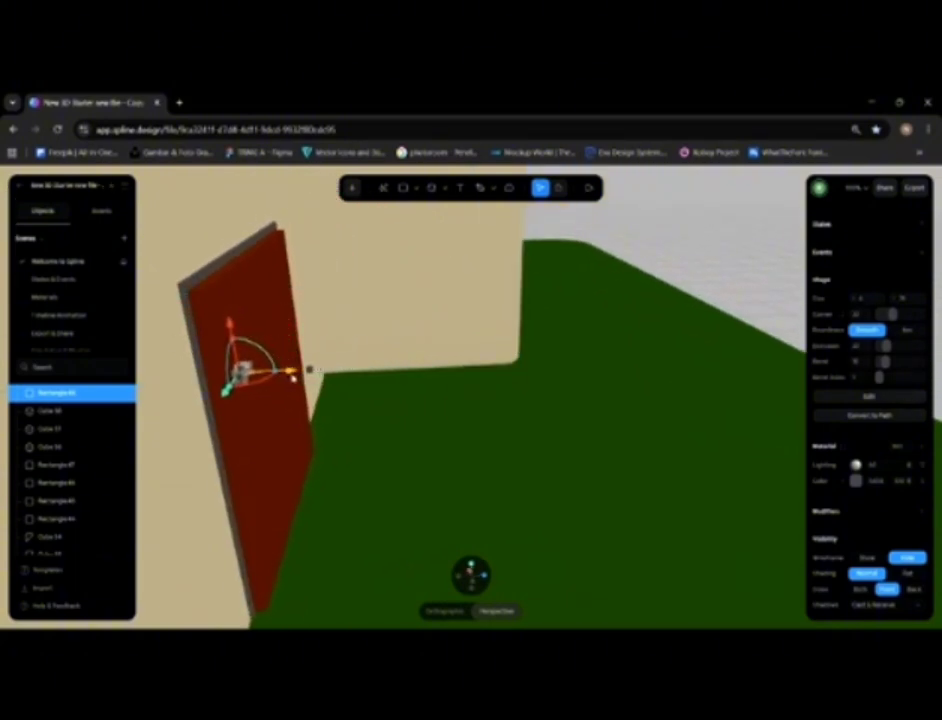
pyautogui.keyDown('alt'); pyautogui.moveTo(402, 348); pyautogui.dragTo(334, 336); pyautogui.keyUp('alt')
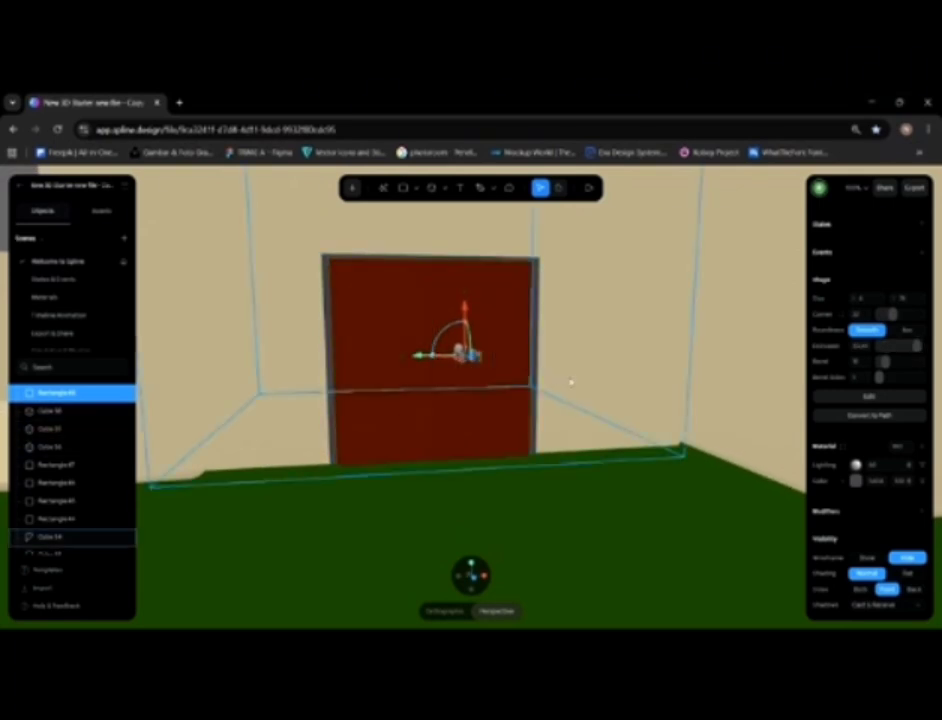
pyautogui.keyDown('alt'); pyautogui.moveTo(570, 381); pyautogui.dragTo(474, 383); pyautogui.keyUp('alt')
pyautogui.moveTo(474, 383); pyautogui.dragTo(627, 446, button='middle')
pyautogui.scroll(5, 627, 446)
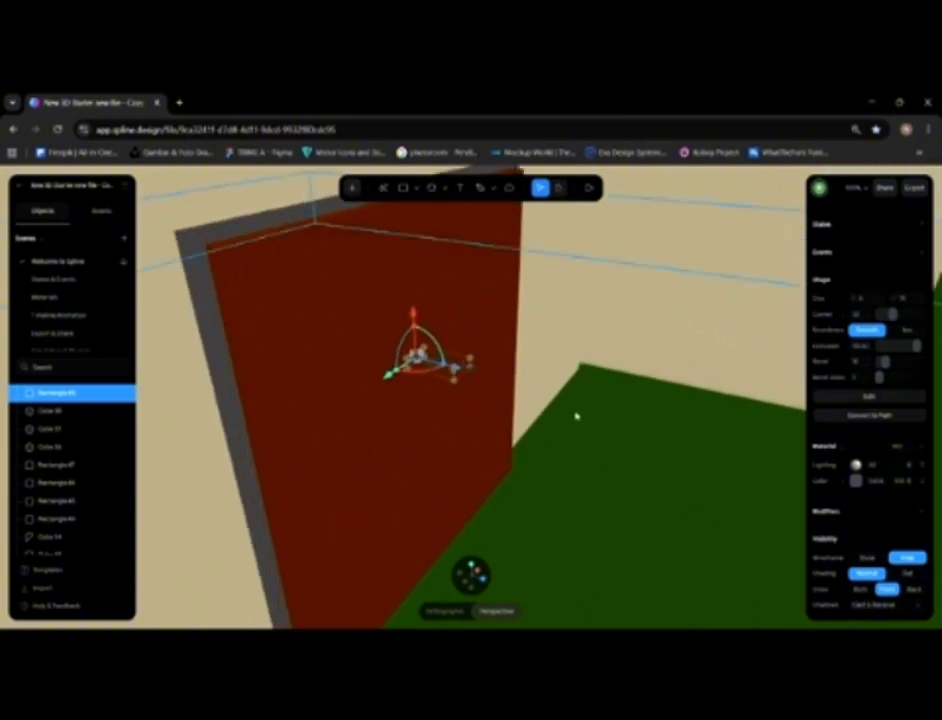
pyautogui.moveTo(448, 370); pyautogui.dragTo(465, 366)
pyautogui.click(637, 377)
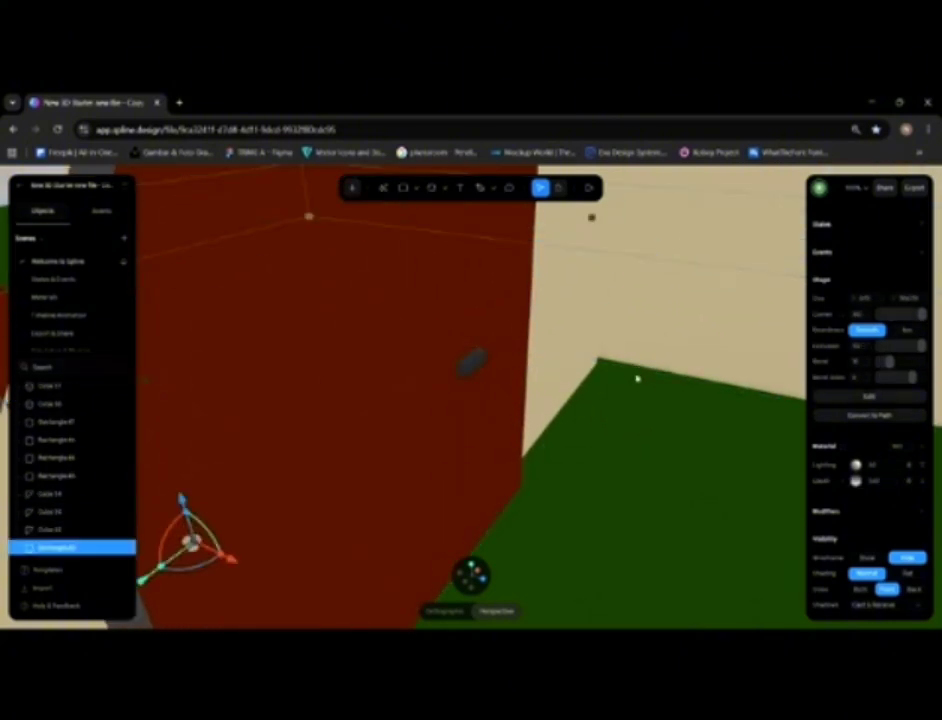
# Step: Slide the handle sideways across its door panel until it sits close to the seam between the two doors
pyautogui.keyDown('alt'); pyautogui.moveTo(637, 381); pyautogui.dragTo(580, 370); pyautogui.keyUp('alt')
pyautogui.scroll(-3, 590, 378)
pyautogui.moveTo(595, 408); pyautogui.dragTo(490, 345, button='middle')
pyautogui.click(504, 380)
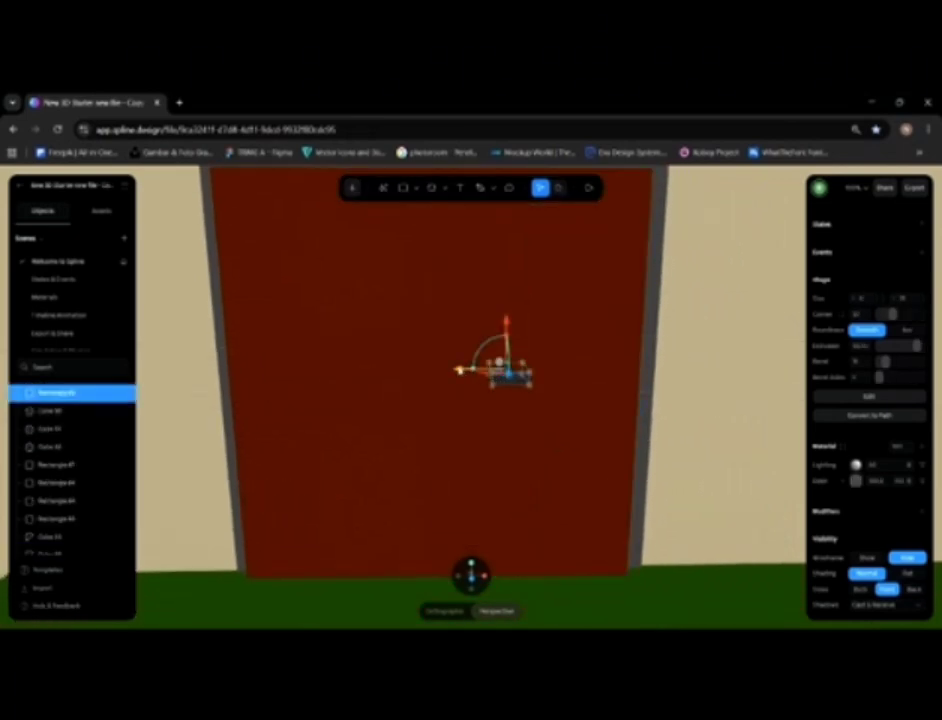
pyautogui.moveTo(459, 370); pyautogui.dragTo(418, 368)
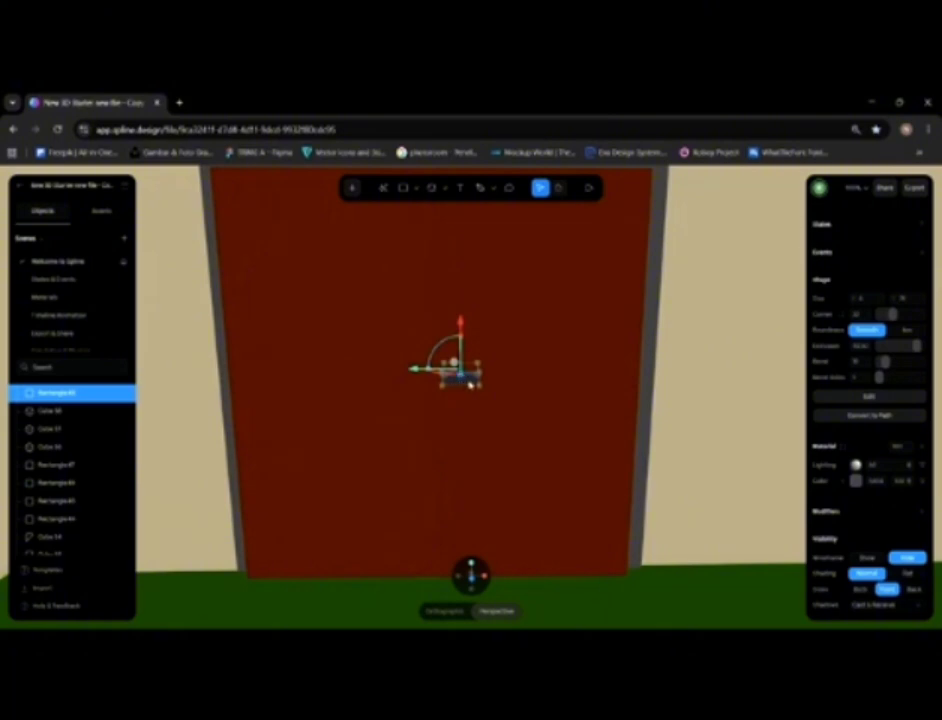
pyautogui.moveTo(414, 370); pyautogui.dragTo(421, 371)
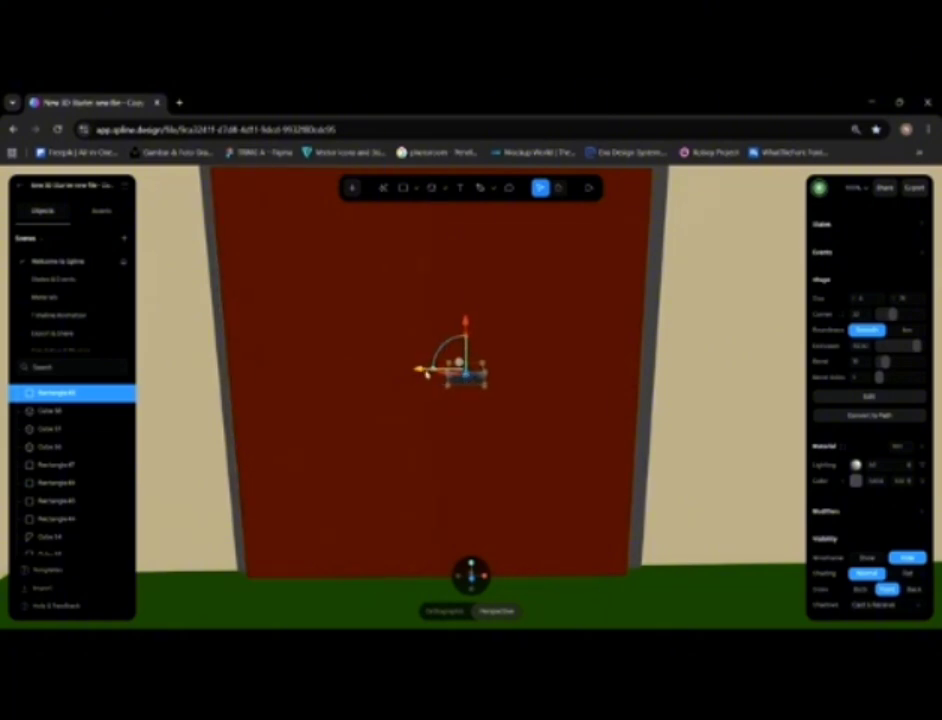
# Step: Duplicate the door handle and place the copy on the other door panel, mirrored across the center seam
pyautogui.moveTo(418, 369); pyautogui.dragTo(360, 374)
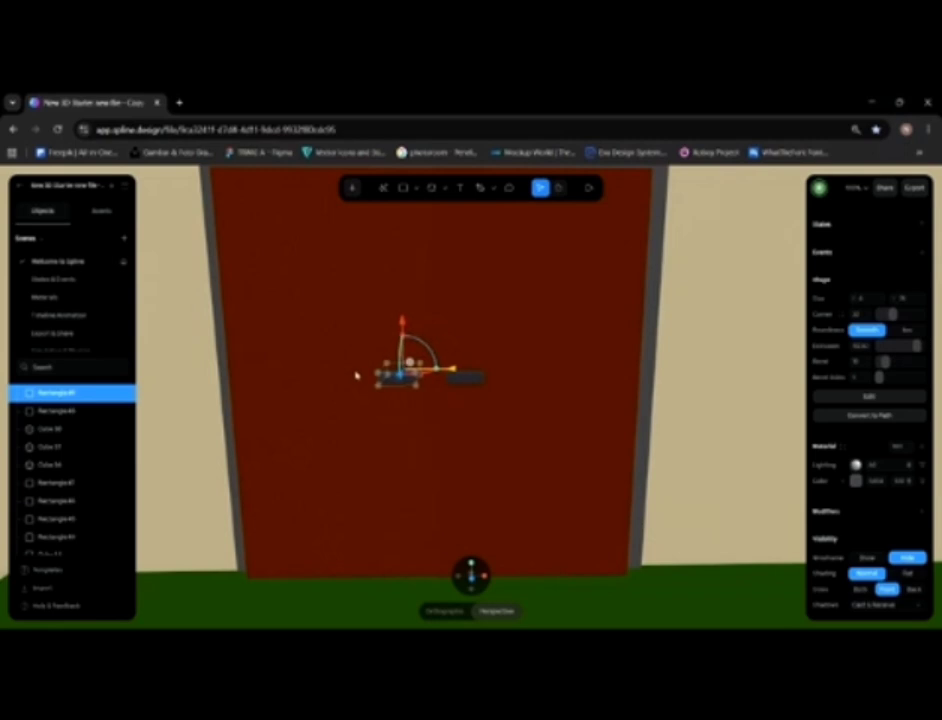
pyautogui.scroll(-3, 385, 442)
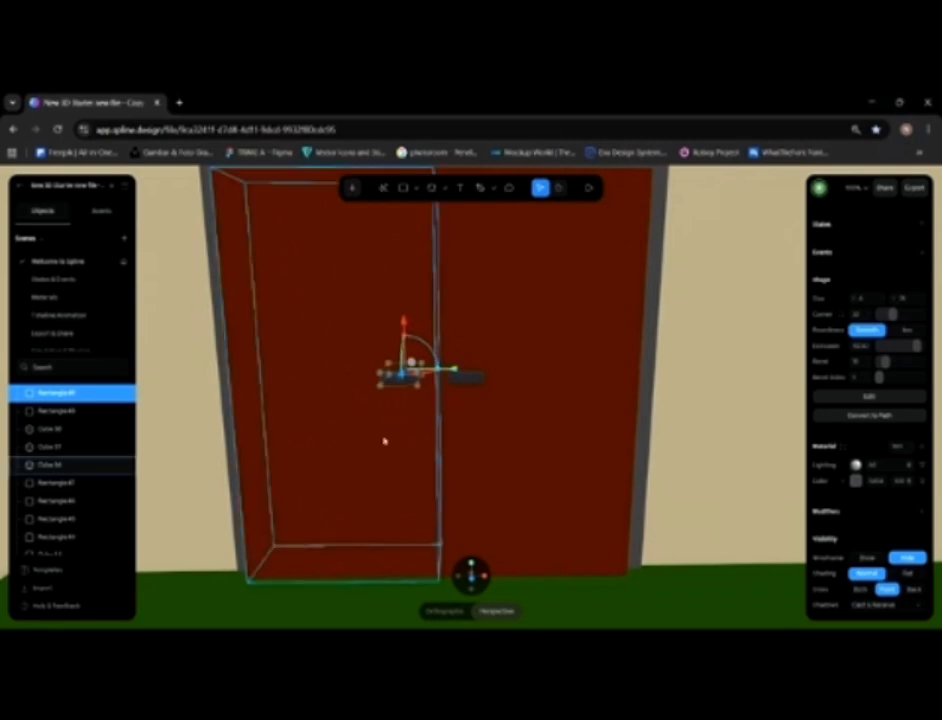
# Step: Draw a cube on the cream wall beside the double door, slightly above the door's top edge
pyautogui.click(390, 440)
pyautogui.scroll(-8, 473, 421)
pyautogui.scroll(-5, 478, 420)
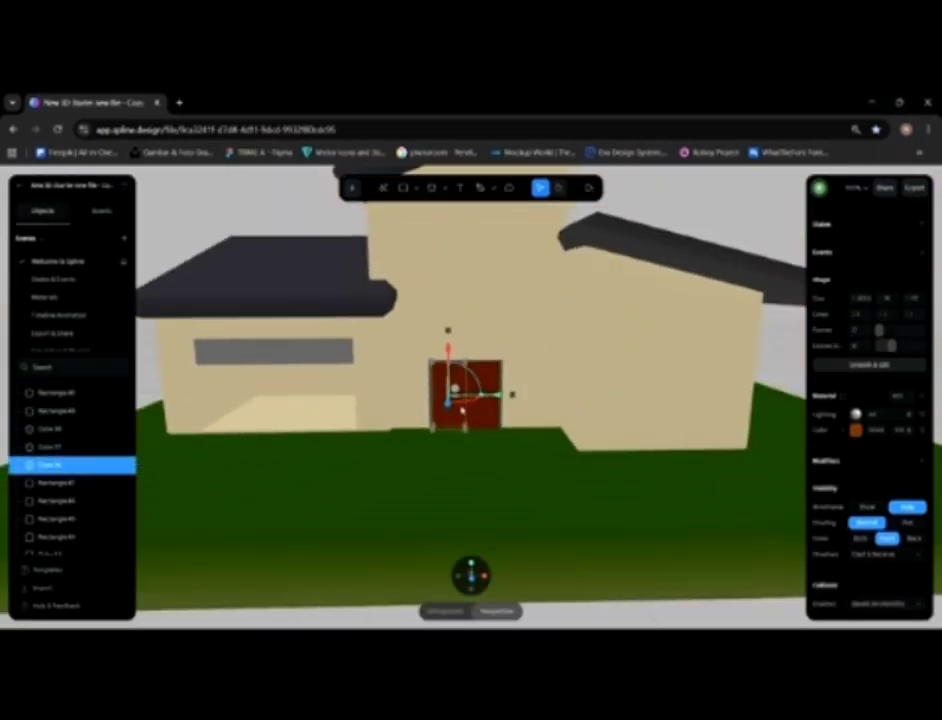
pyautogui.click(286, 210)
pyautogui.scroll(10, 578, 374)
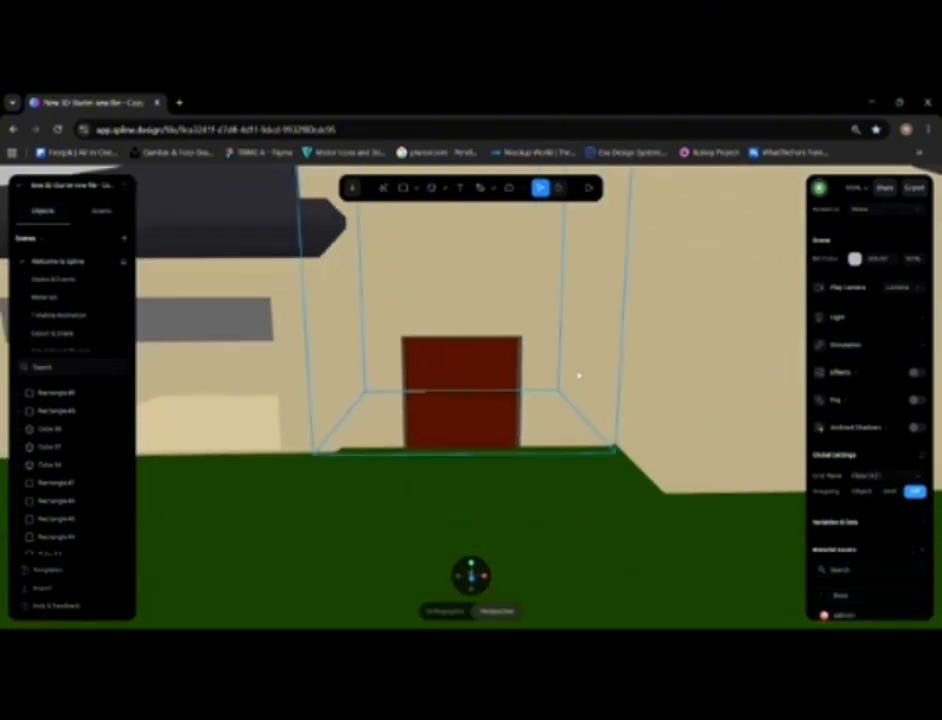
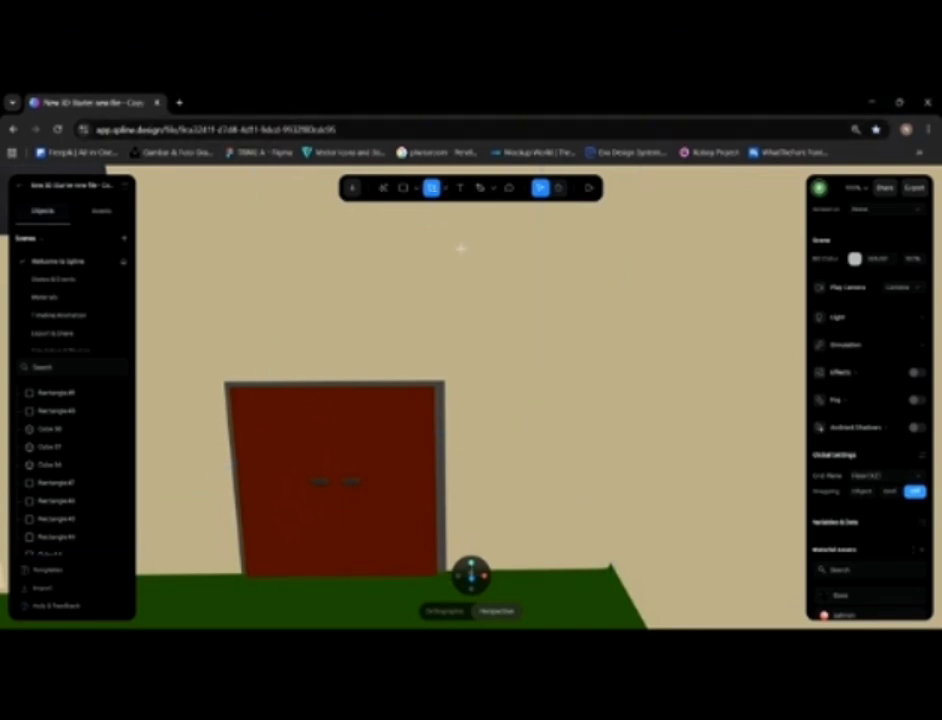
pyautogui.moveTo(457, 309); pyautogui.dragTo(583, 402)
pyautogui.moveTo(881, 330); pyautogui.dragTo(768, 362)
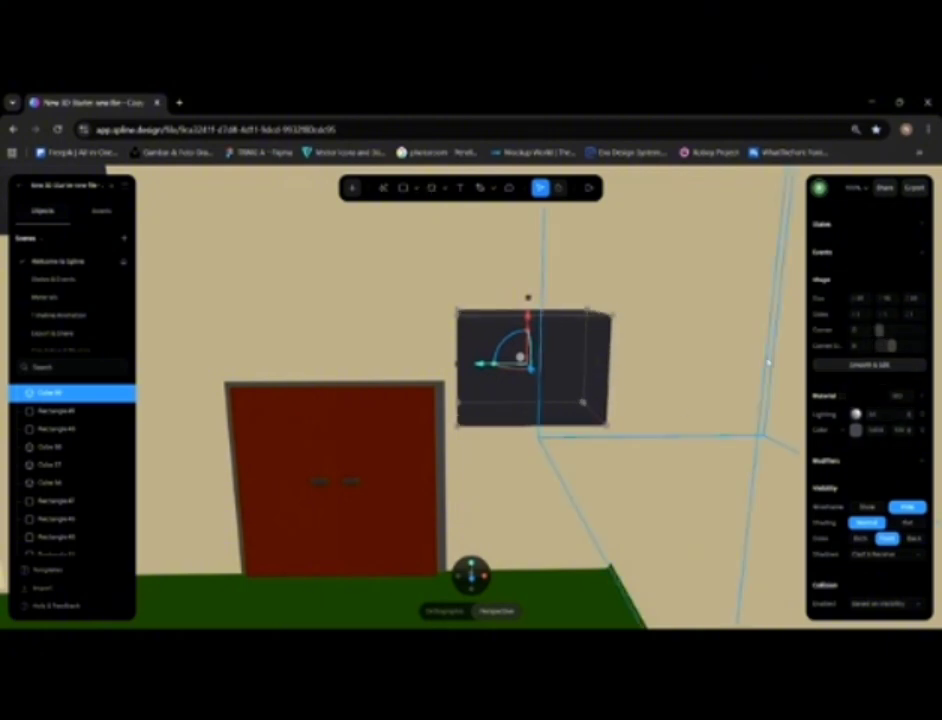
# Step: Flatten the new cube's depth into a thin panel projecting from the wall
pyautogui.keyDown('alt'); pyautogui.moveTo(682, 375); pyautogui.dragTo(736, 381); pyautogui.keyUp('alt')
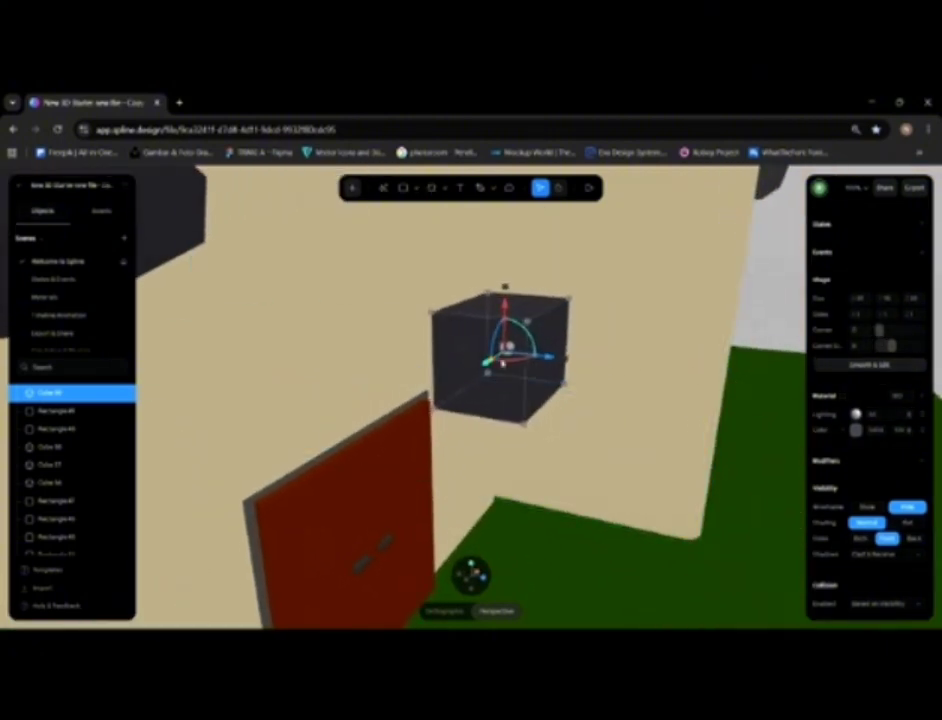
pyautogui.moveTo(536, 357); pyautogui.dragTo(499, 356)
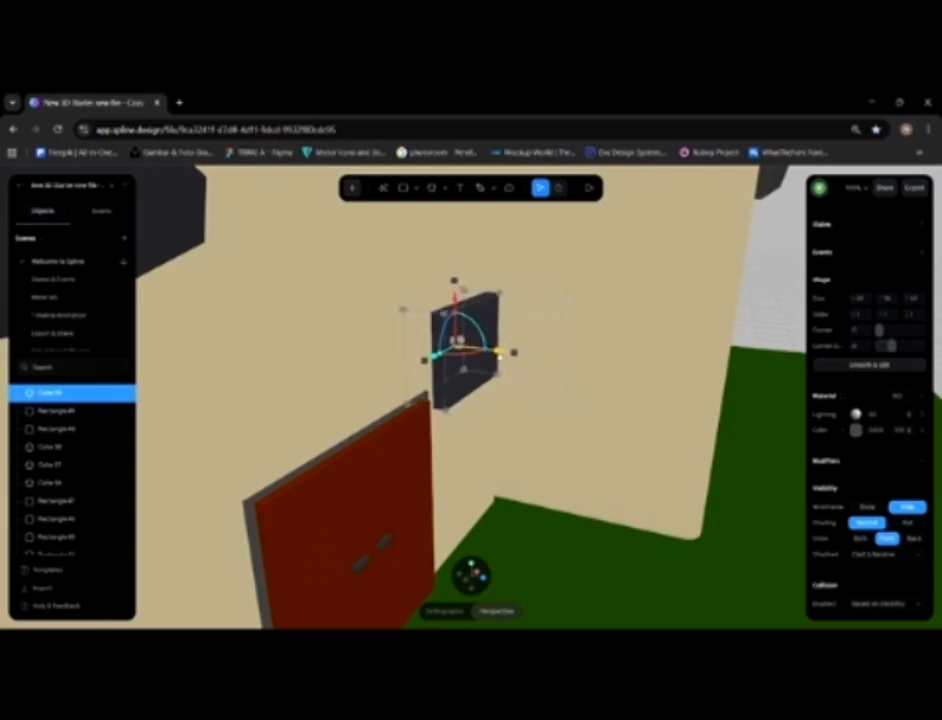
pyautogui.click(746, 288)
pyautogui.click(487, 357)
# Step: Convert the thin panel beside the door into an editable smoothed mesh with Smooth & Edit
pyautogui.keyDown('alt'); pyautogui.moveTo(595, 381); pyautogui.dragTo(541, 368); pyautogui.keyUp('alt')
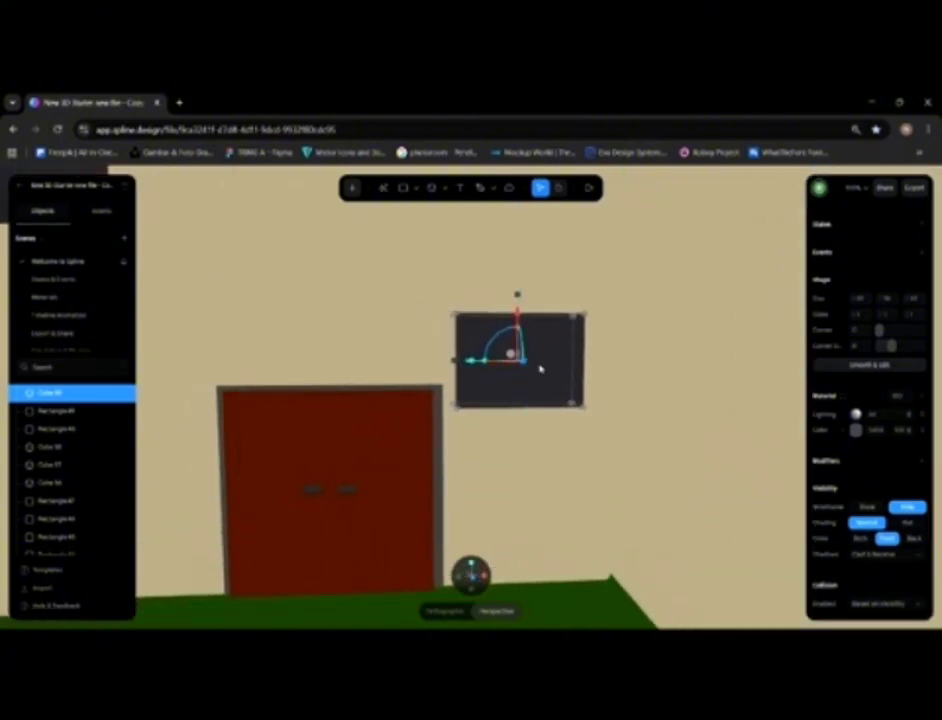
pyautogui.click(886, 365)
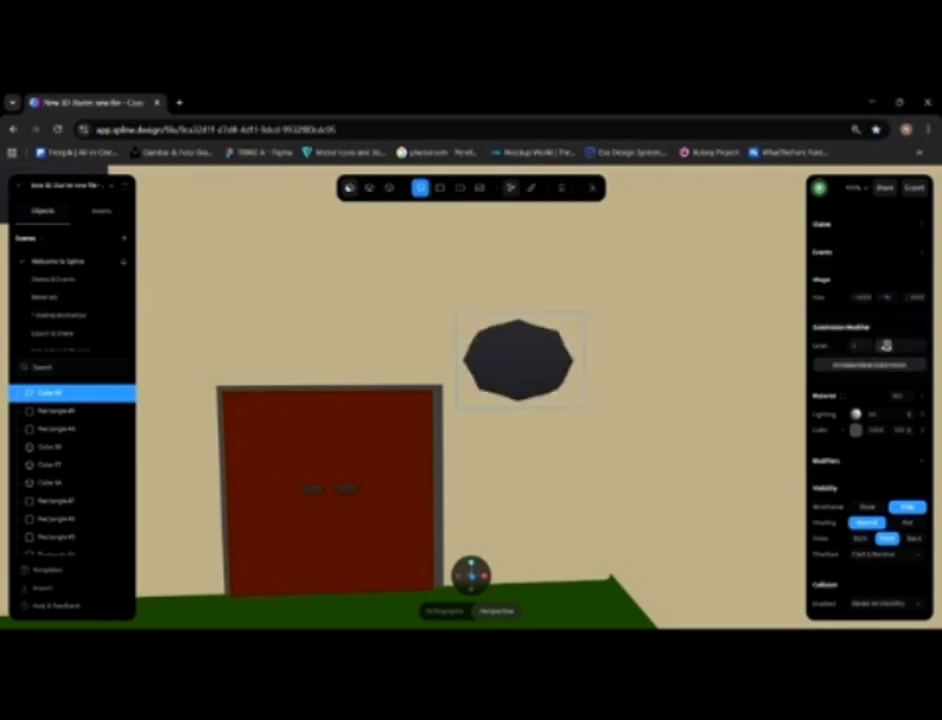
# Step: Set the window block's subdivision level to 0 and inset its front face to form a thin frame border
pyautogui.moveTo(885, 345); pyautogui.dragTo(871, 350)
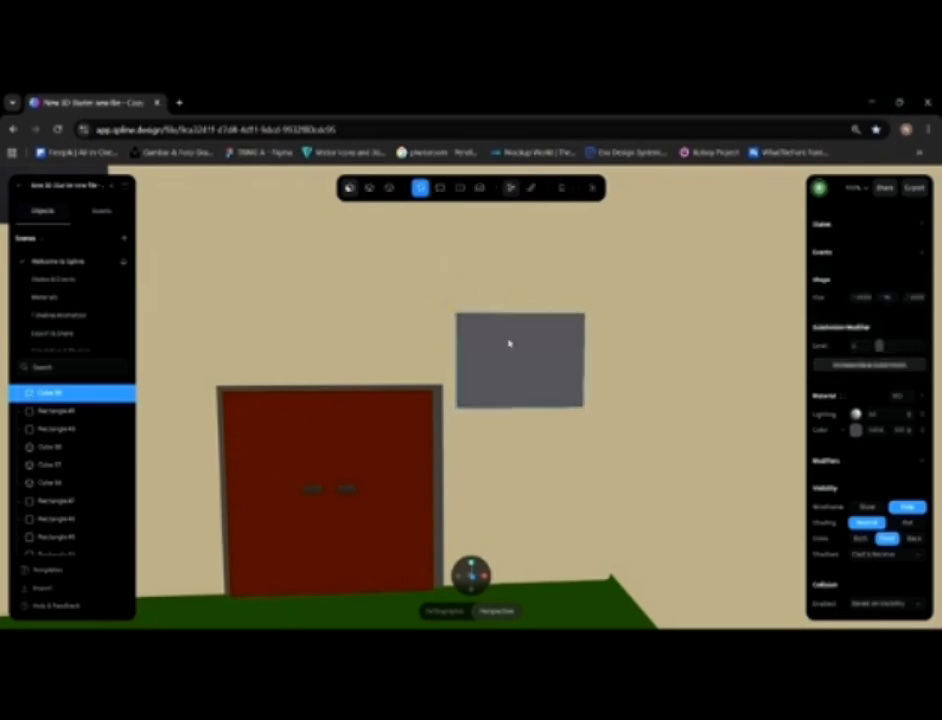
pyautogui.moveTo(541, 378)
pyautogui.keyDown('alt'); pyautogui.mouseDown()
pyautogui.moveTo(519, 364)
pyautogui.moveTo(532, 374)
pyautogui.mouseUp(); pyautogui.keyUp('alt')
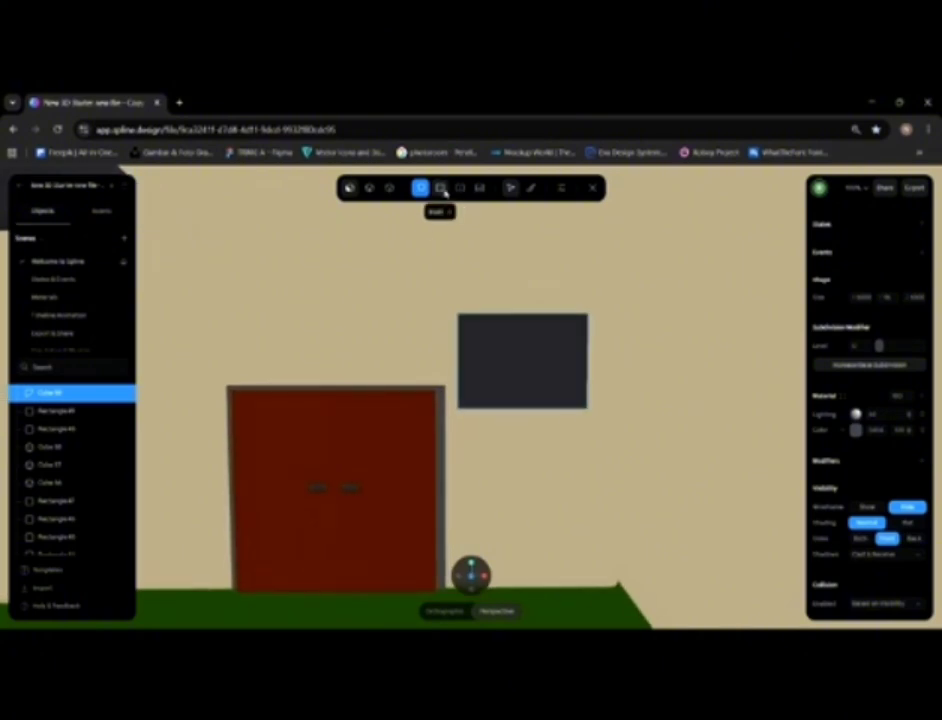
pyautogui.click(440, 188)
pyautogui.click(521, 360)
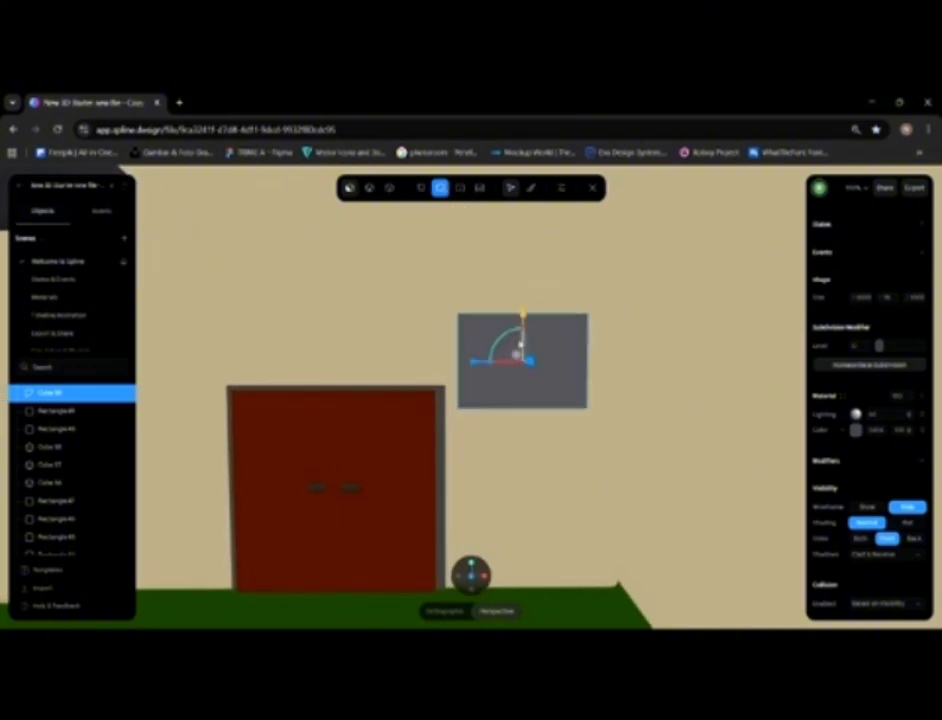
pyautogui.moveTo(532, 364)
pyautogui.mouseDown()
pyautogui.moveTo(548, 380)
pyautogui.moveTo(538, 367)
pyautogui.mouseUp()
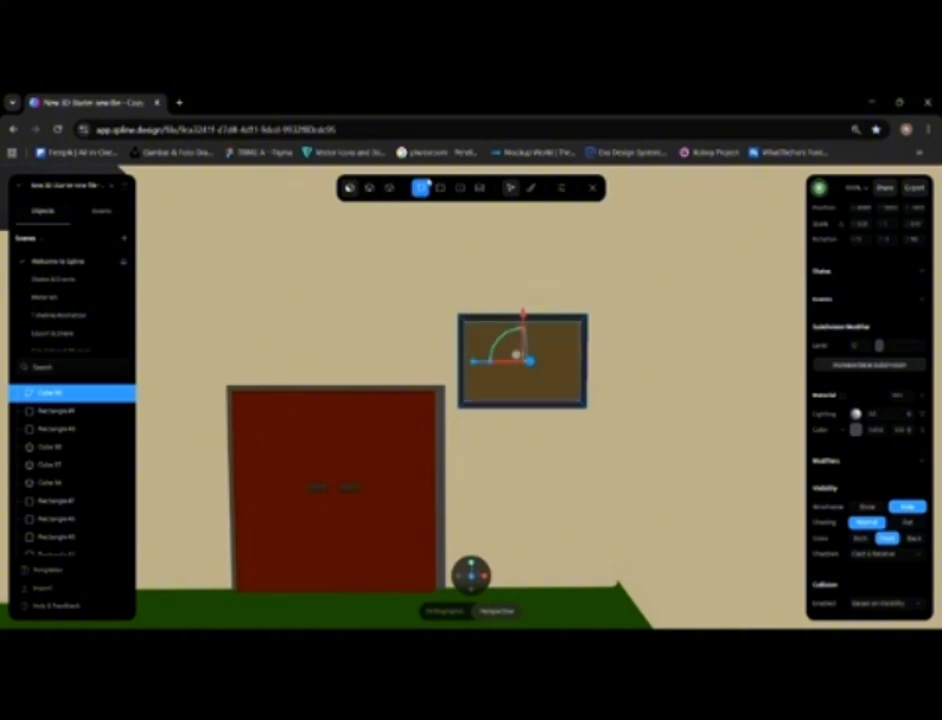
# Step: Push the inset face back into the window block to recess the opening, and finish mesh editing
pyautogui.keyDown('alt'); pyautogui.moveTo(488, 330); pyautogui.dragTo(523, 370); pyautogui.keyUp('alt')
pyautogui.scroll(3, 496, 394)
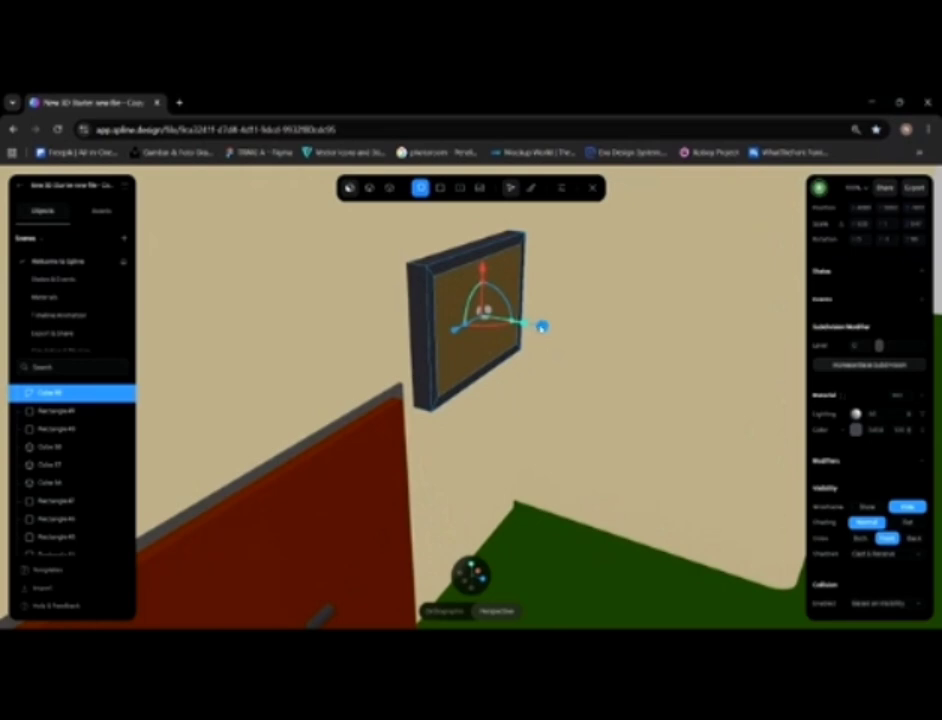
pyautogui.moveTo(540, 327); pyautogui.dragTo(528, 321)
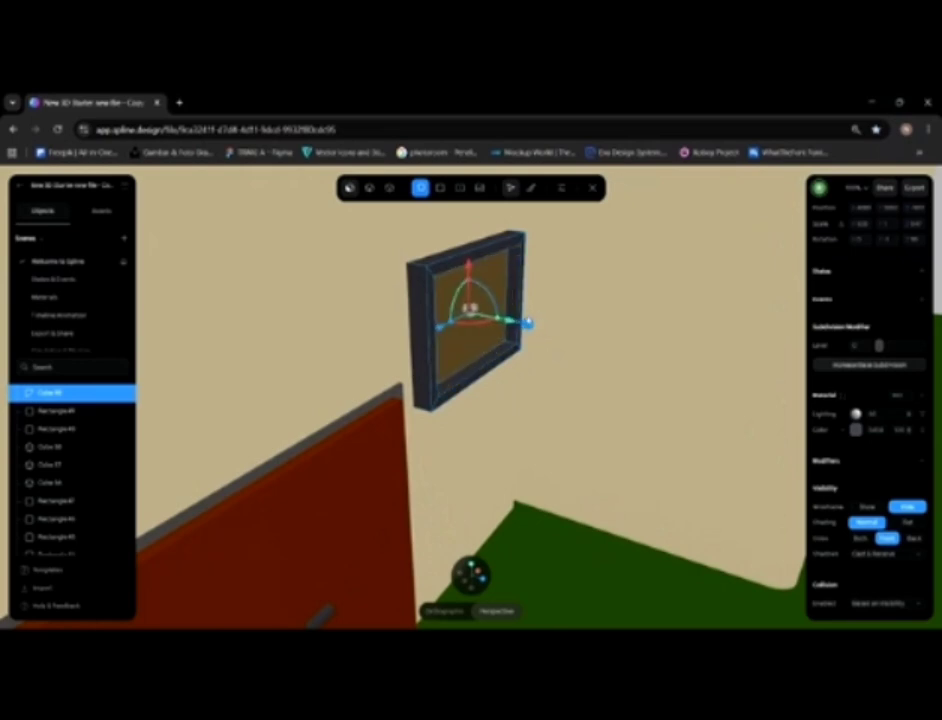
pyautogui.keyDown('alt'); pyautogui.moveTo(572, 374); pyautogui.dragTo(512, 375); pyautogui.keyUp('alt')
pyautogui.scroll(-3, 540, 376)
pyautogui.click(592, 188)
pyautogui.scroll(2, 515, 397)
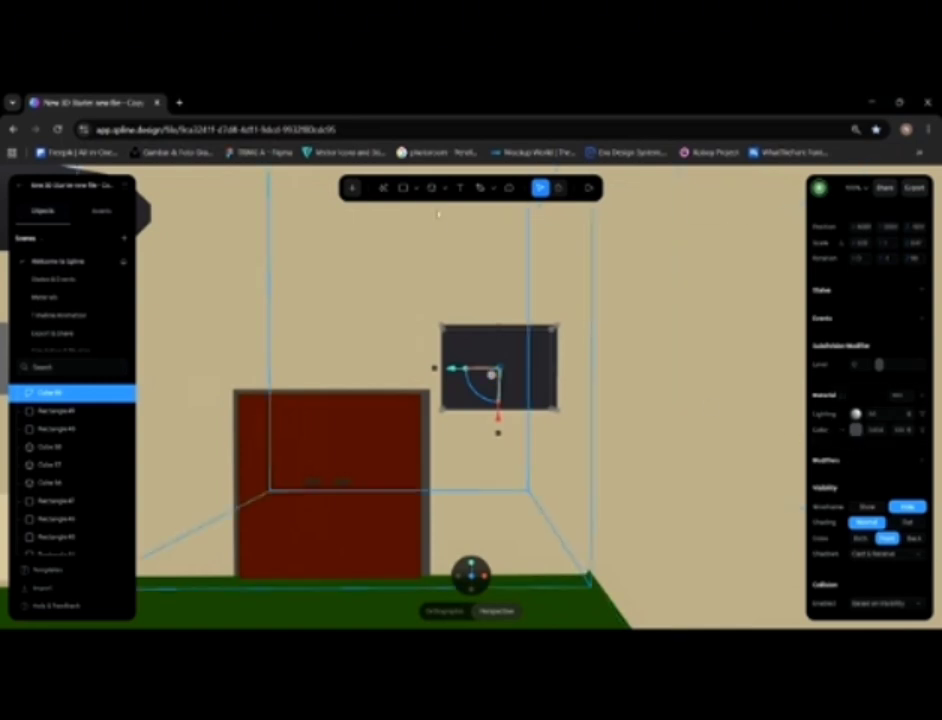
# Step: Draw a rectangular pane filling the window frame's opening and colour it white
pyautogui.click(403, 188)
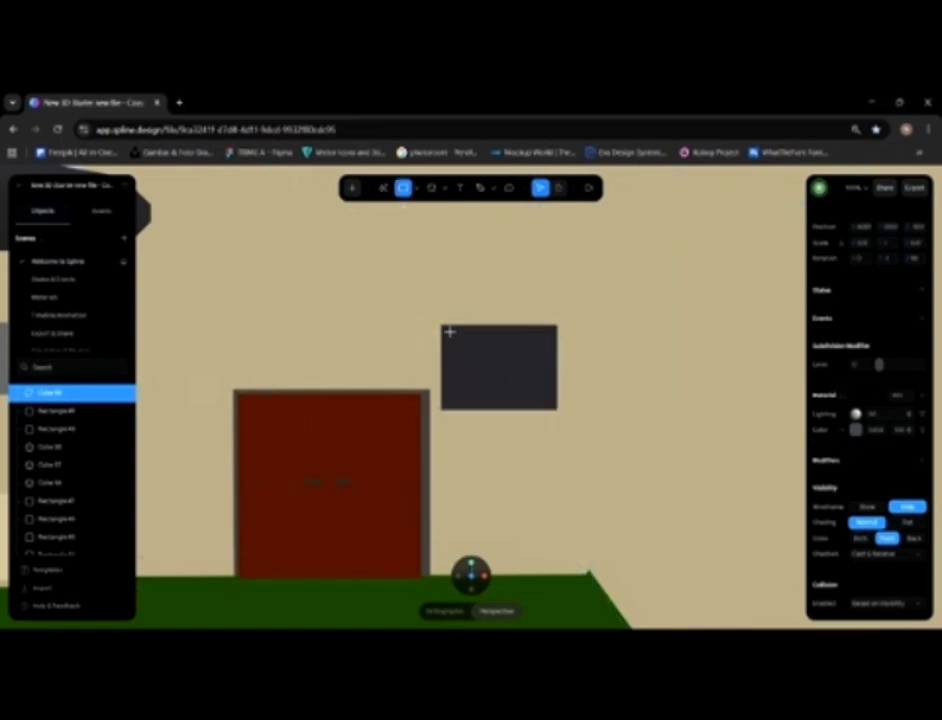
pyautogui.moveTo(455, 341)
pyautogui.mouseDown()
pyautogui.moveTo(505, 372)
pyautogui.moveTo(553, 382)
pyautogui.moveTo(553, 401)
pyautogui.mouseUp()
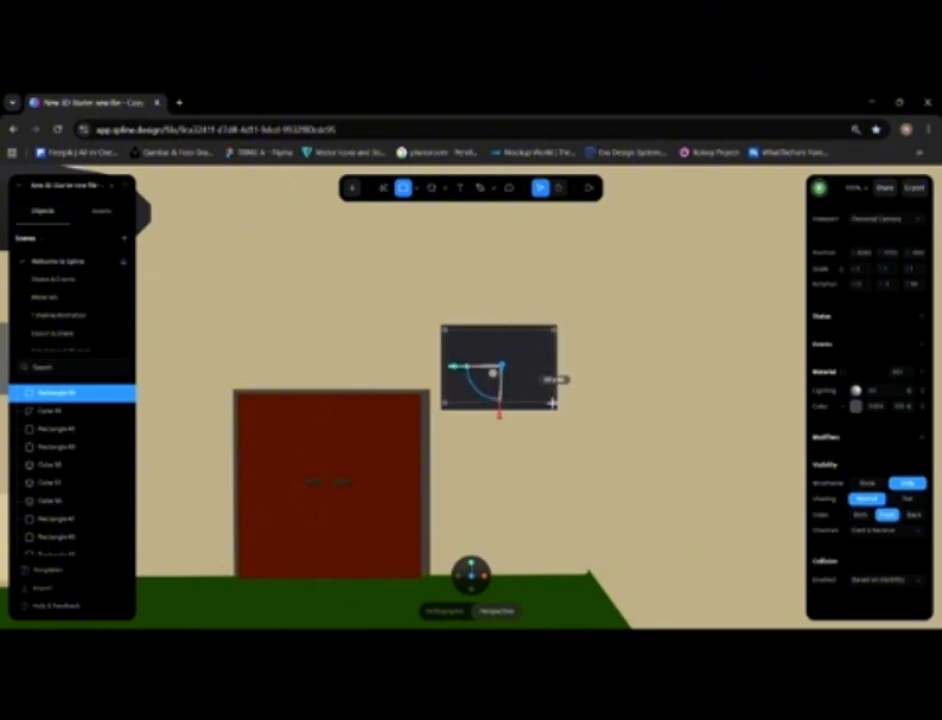
pyautogui.click(854, 409)
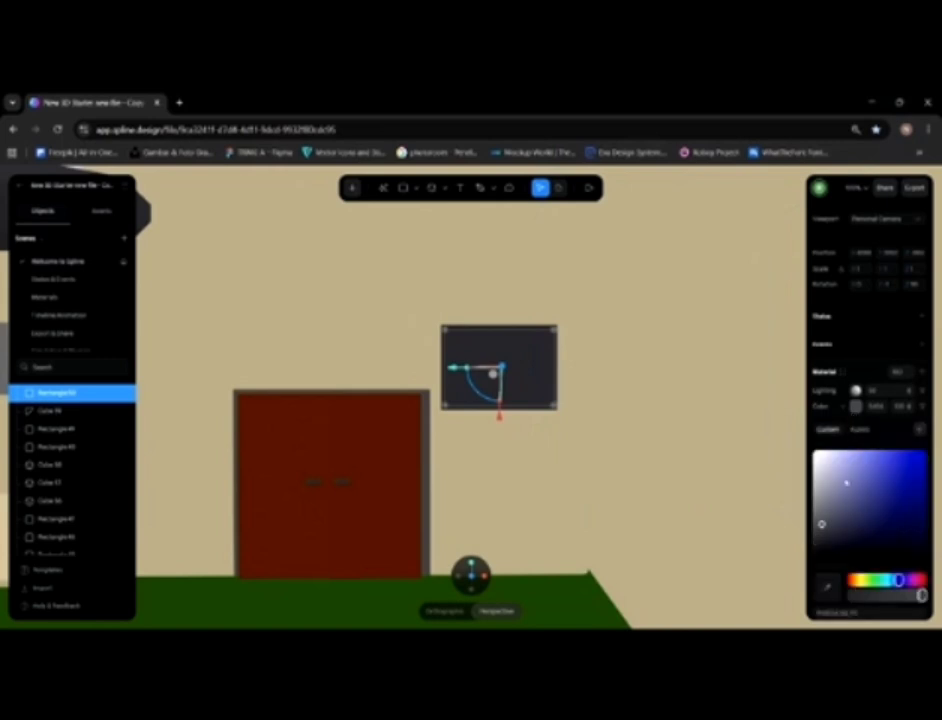
pyautogui.moveTo(821, 526); pyautogui.dragTo(813, 451)
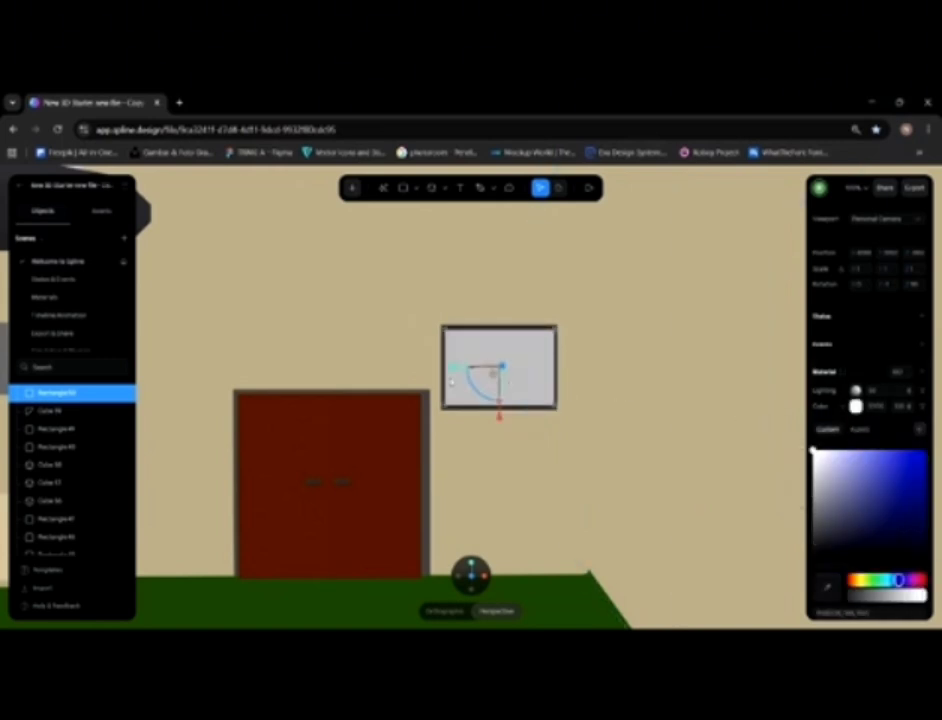
pyautogui.keyDown('alt'); pyautogui.moveTo(496, 451); pyautogui.dragTo(526, 450); pyautogui.keyUp('alt')
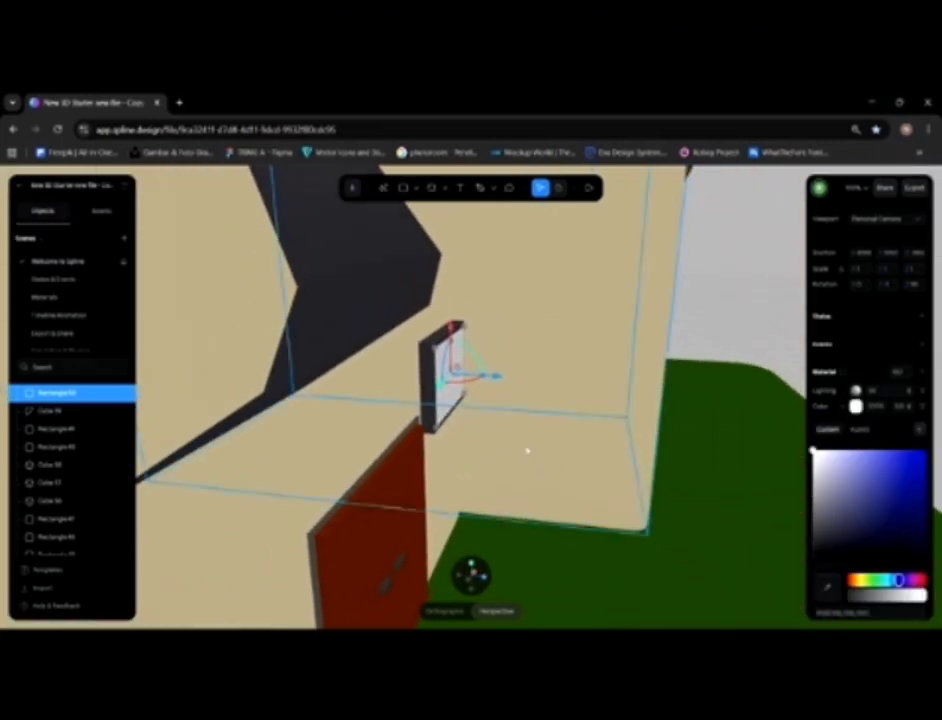
pyautogui.scroll(3, 526, 450)
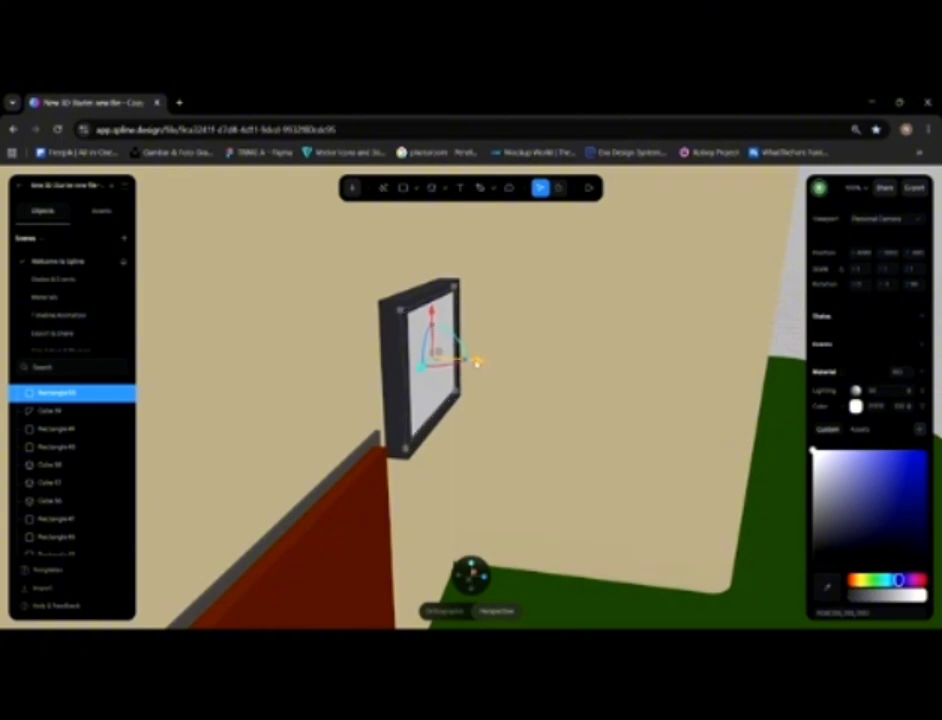
pyautogui.click(556, 436)
pyautogui.keyDown('alt'); pyautogui.moveTo(556, 436); pyautogui.dragTo(494, 421); pyautogui.keyUp('alt')
pyautogui.scroll(-4, 494, 421)
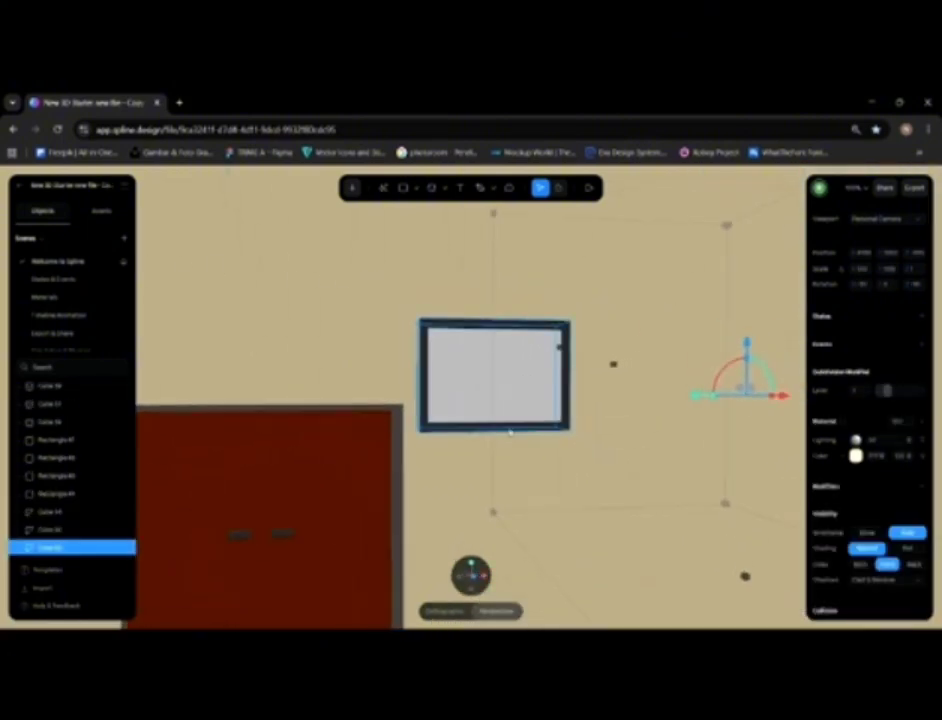
pyautogui.scroll(-2, 454, 434)
pyautogui.scroll(-4, 308, 349)
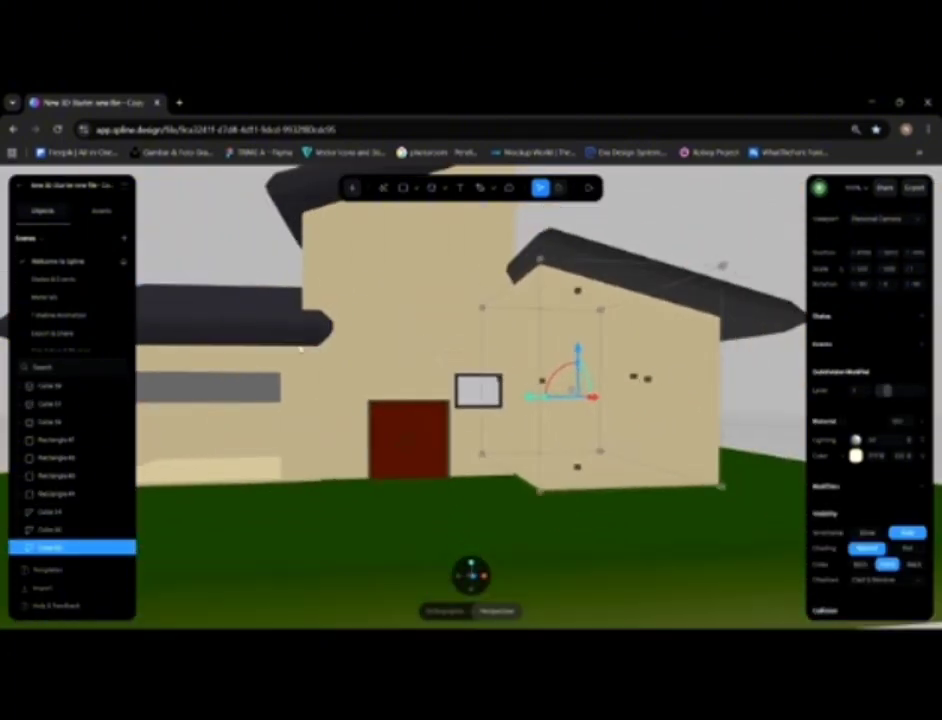
# Step: Add a thin dark cube as a horizontal crossbar across the middle of the white window pane
pyautogui.click(264, 270)
pyautogui.scroll(8, 510, 458)
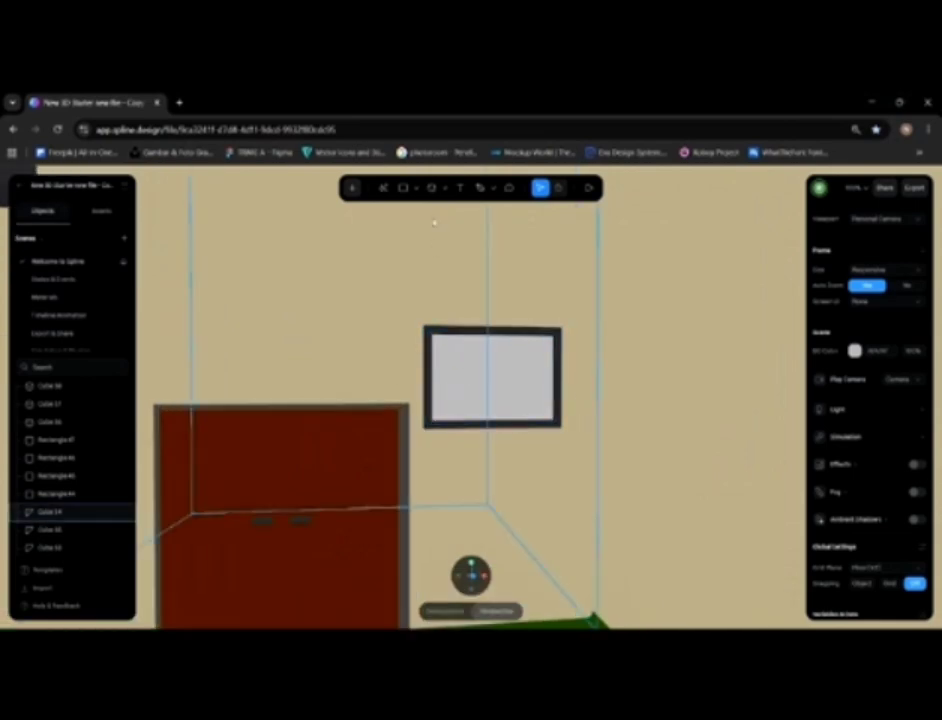
pyautogui.keyDown('alt'); pyautogui.moveTo(516, 362); pyautogui.dragTo(515, 391); pyautogui.keyUp('alt')
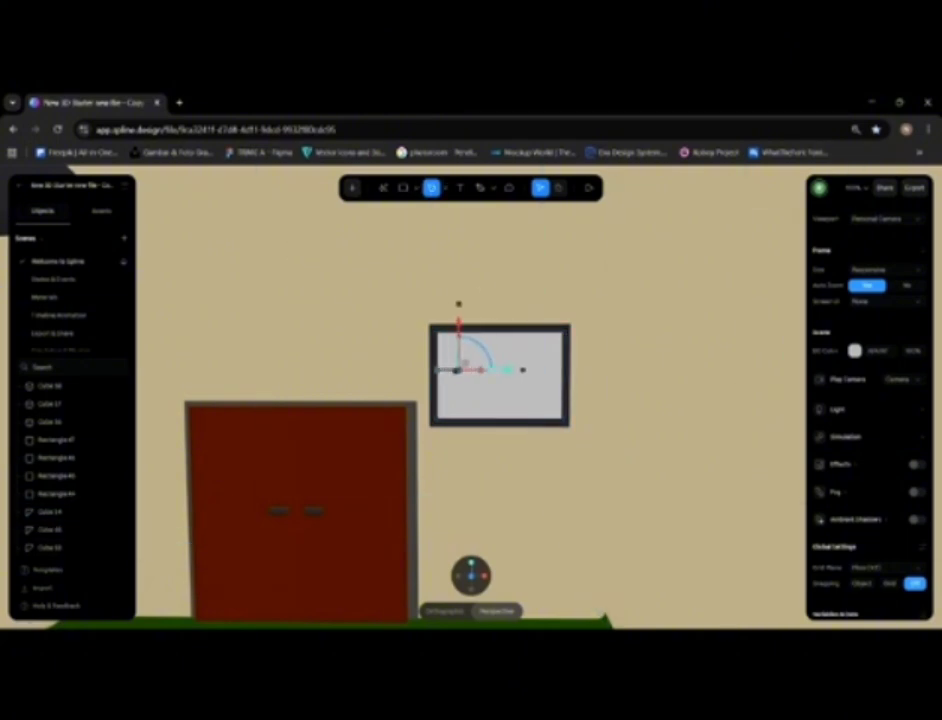
pyautogui.moveTo(437, 371); pyautogui.dragTo(570, 380)
pyautogui.scroll(-1, 559, 406)
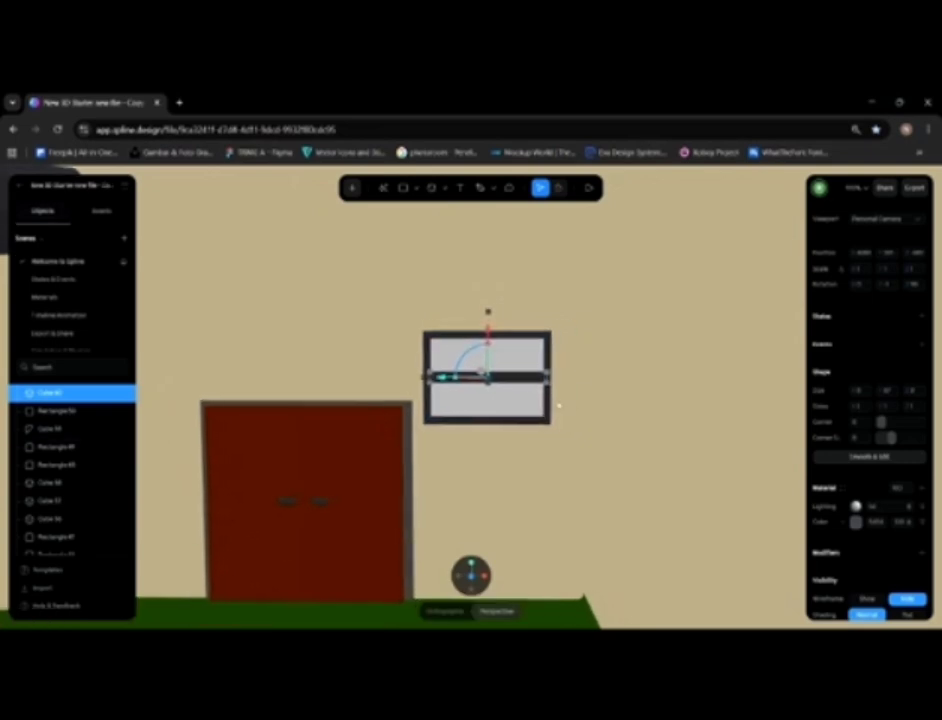
pyautogui.moveTo(559, 406)
pyautogui.mouseDown(button='middle')
pyautogui.moveTo(540, 423)
pyautogui.moveTo(548, 422)
pyautogui.mouseUp(button='middle')
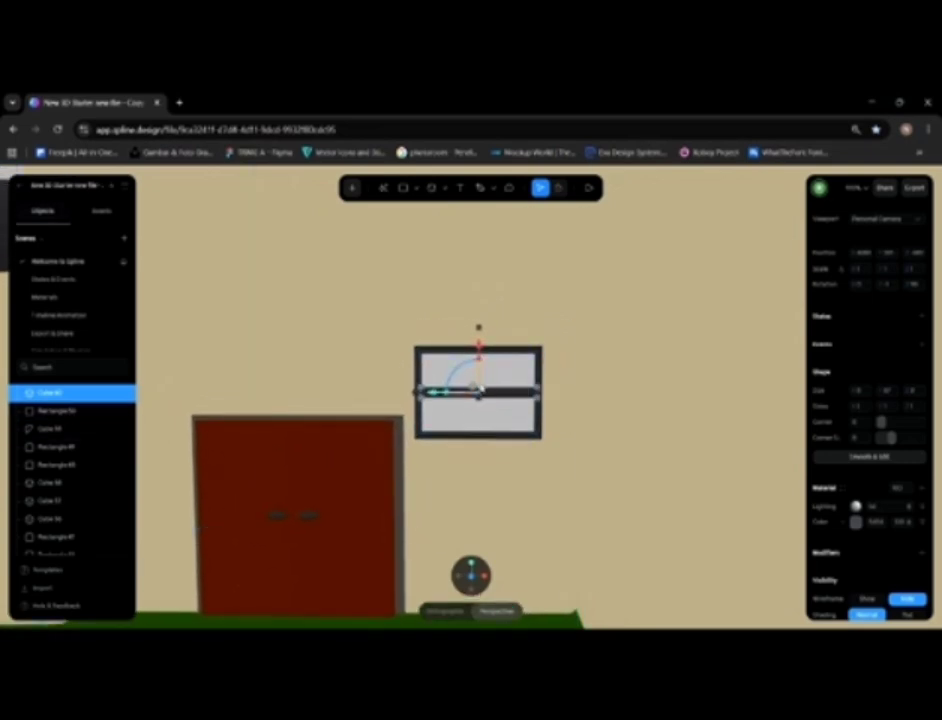
# Step: Extend the crossbar's near end to the window frame and set its corner rounding to 0
pyautogui.keyDown('alt'); pyautogui.moveTo(479, 387); pyautogui.dragTo(534, 428); pyautogui.keyUp('alt')
pyautogui.scroll(5, 534, 428)
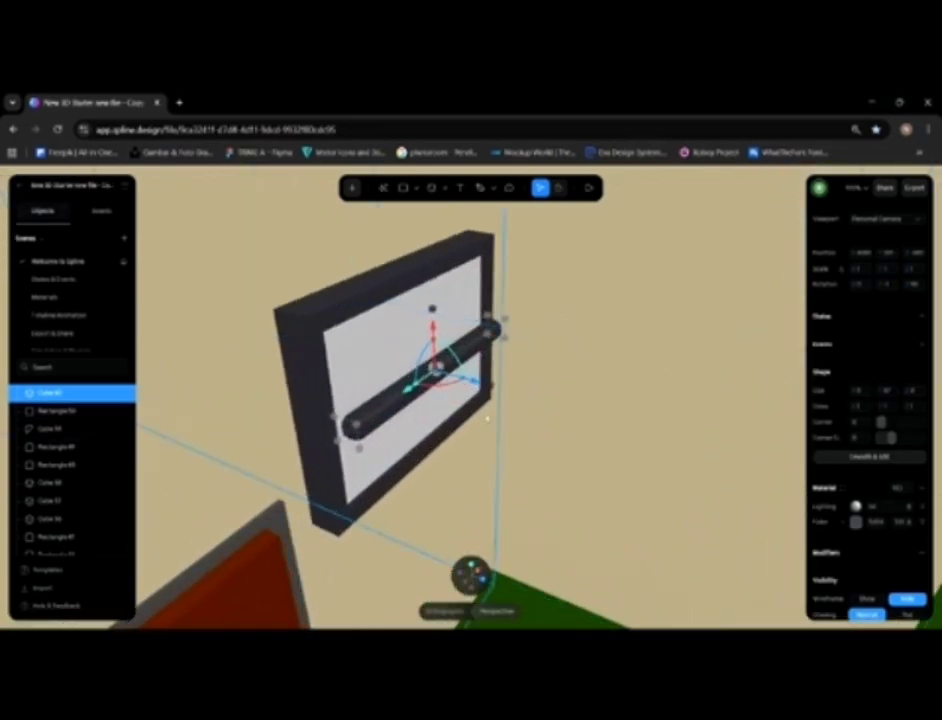
pyautogui.moveTo(417, 384); pyautogui.dragTo(401, 396)
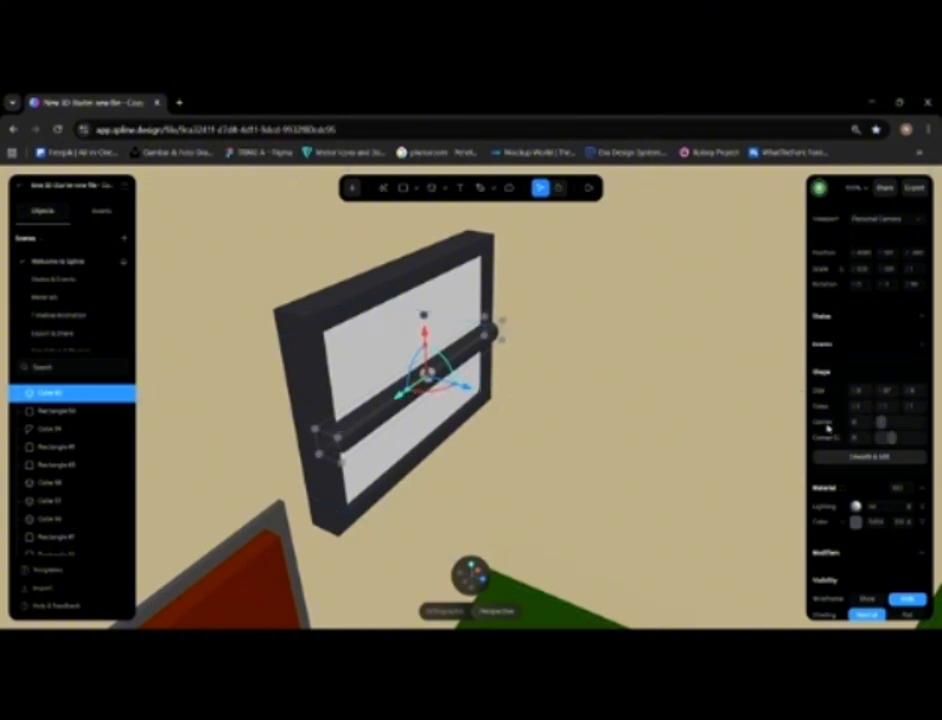
pyautogui.moveTo(884, 424); pyautogui.dragTo(866, 424)
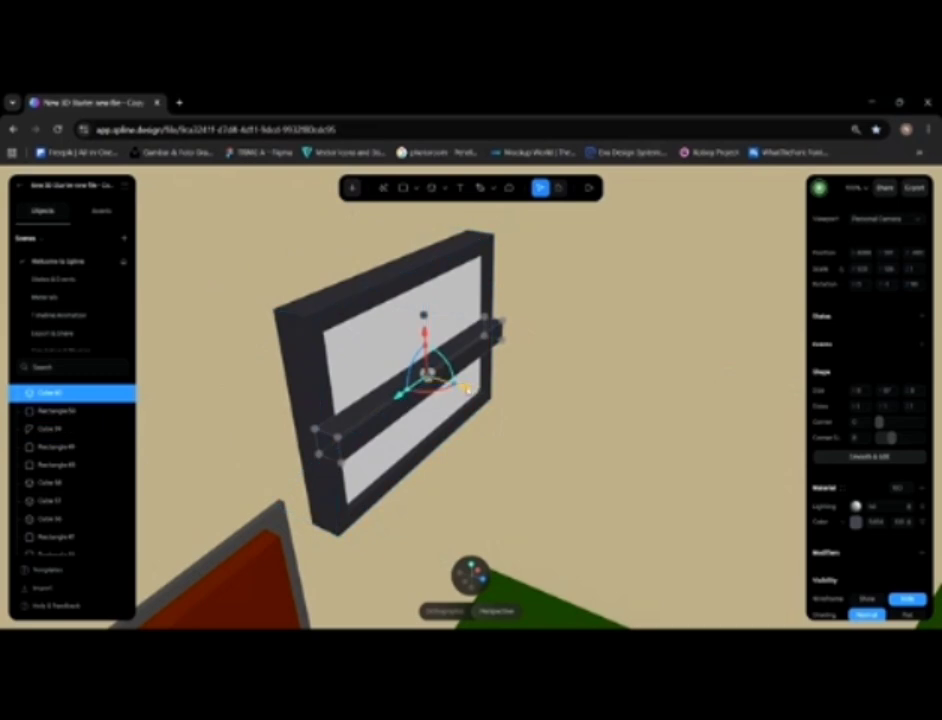
# Step: Push the crossbar back into the window frame and shift it sideways so it spans the pane evenly
pyautogui.moveTo(469, 391); pyautogui.dragTo(448, 381)
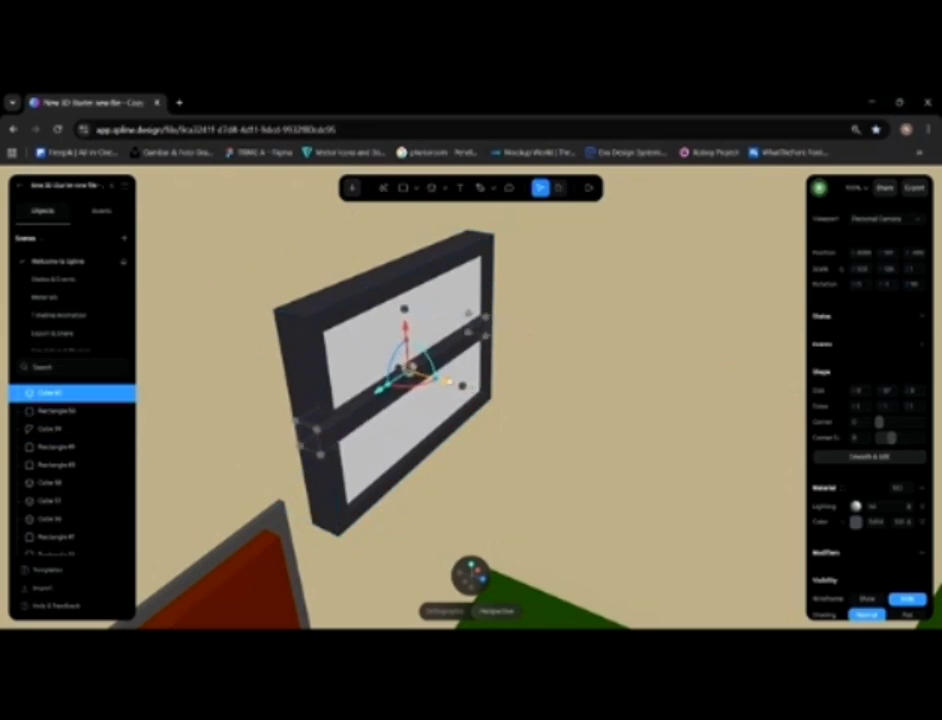
pyautogui.click(547, 396)
pyautogui.keyDown('alt'); pyautogui.moveTo(547, 396); pyautogui.dragTo(498, 377); pyautogui.keyUp('alt')
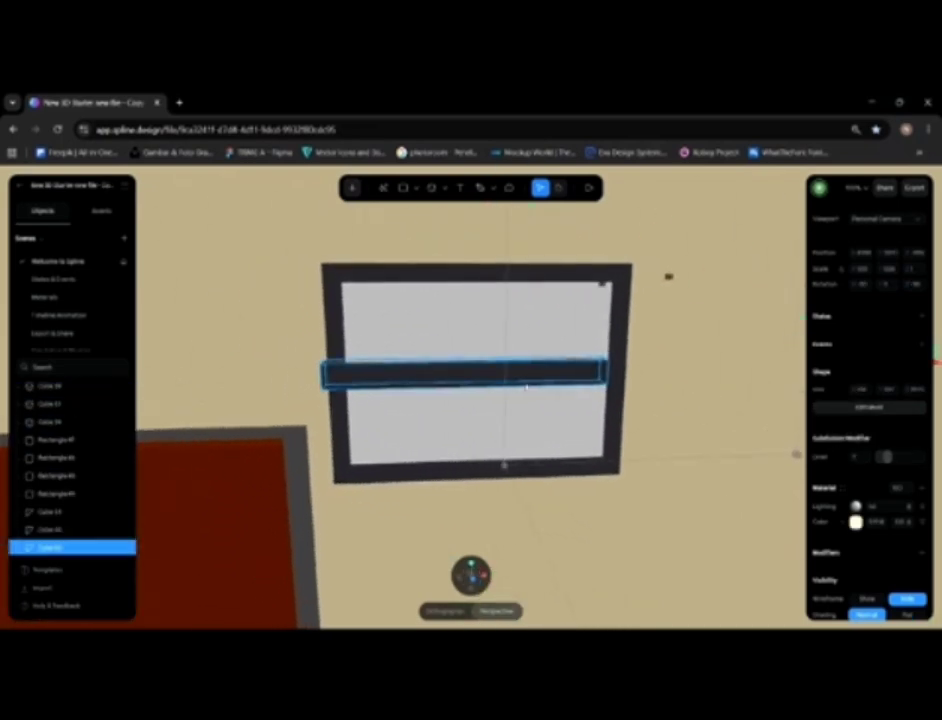
pyautogui.moveTo(494, 367); pyautogui.dragTo(402, 330, button='middle')
pyautogui.click(343, 341)
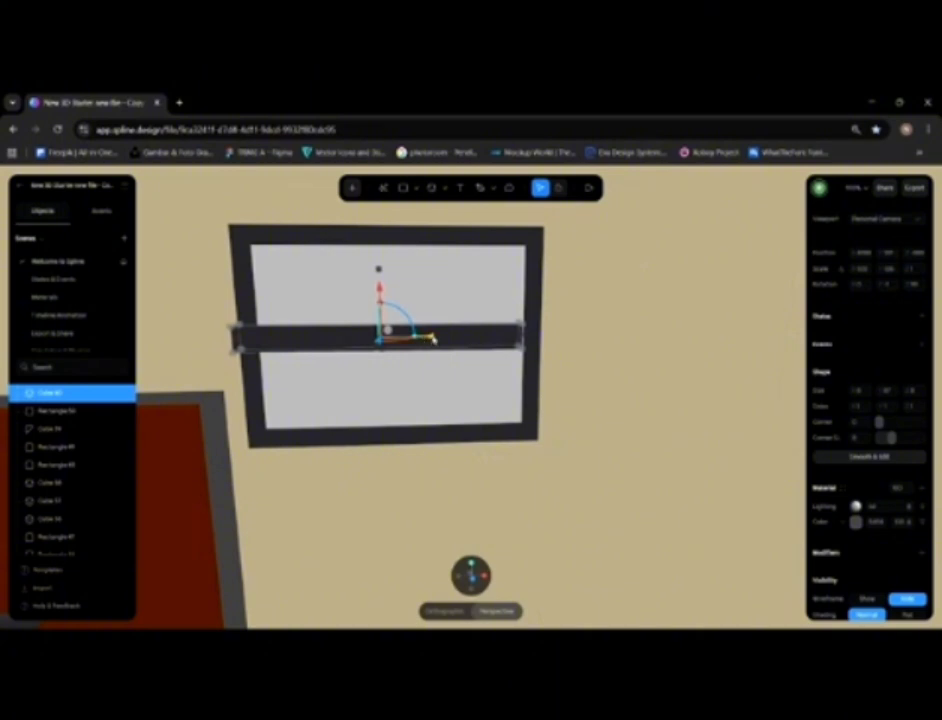
pyautogui.moveTo(433, 340); pyautogui.dragTo(444, 340)
pyautogui.click(633, 395)
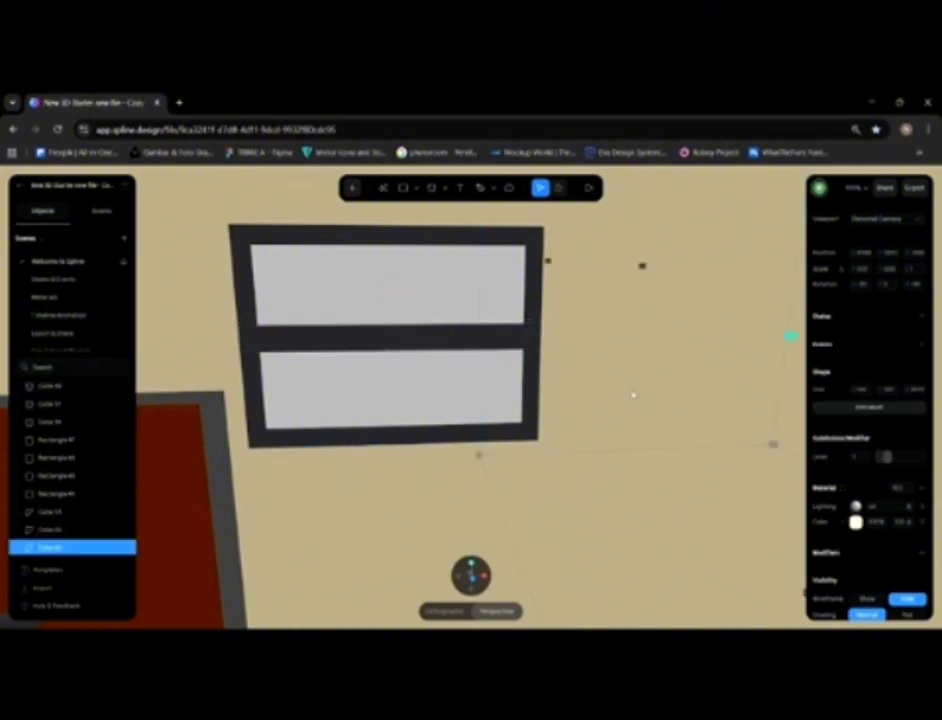
pyautogui.moveTo(633, 395)
pyautogui.keyDown('alt'); pyautogui.mouseDown()
pyautogui.moveTo(608, 362)
pyautogui.moveTo(628, 380)
pyautogui.moveTo(652, 374)
pyautogui.moveTo(650, 400)
pyautogui.moveTo(626, 376)
pyautogui.mouseUp(); pyautogui.keyUp('alt')
pyautogui.scroll(-5, 626, 376)
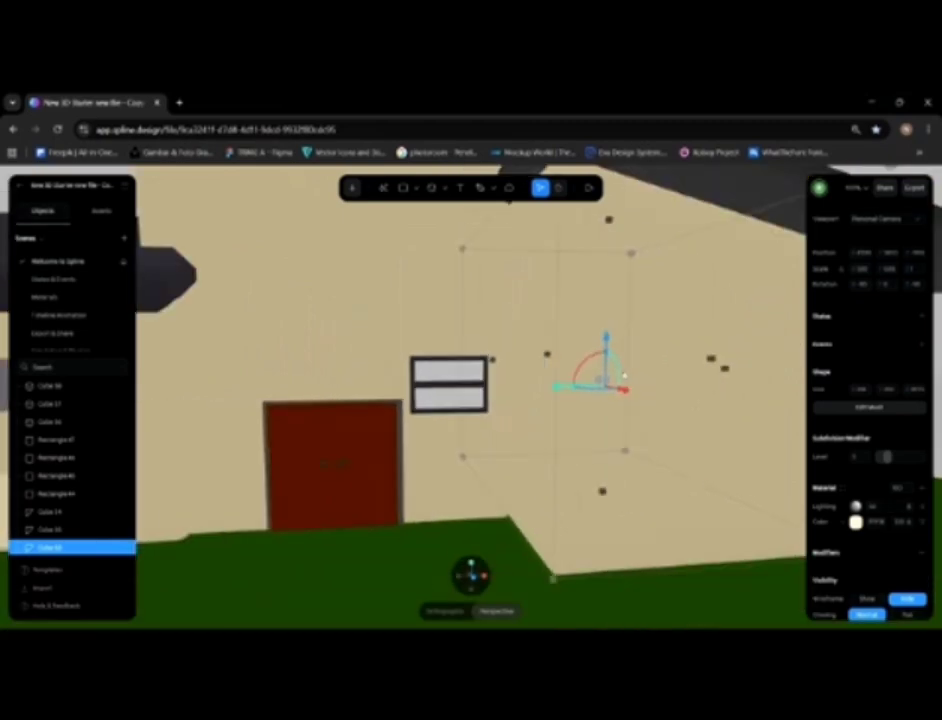
# Step: Duplicate the window's frame, pane and crossbar together and place the copy on the other side of the red door
pyautogui.click(446, 383)
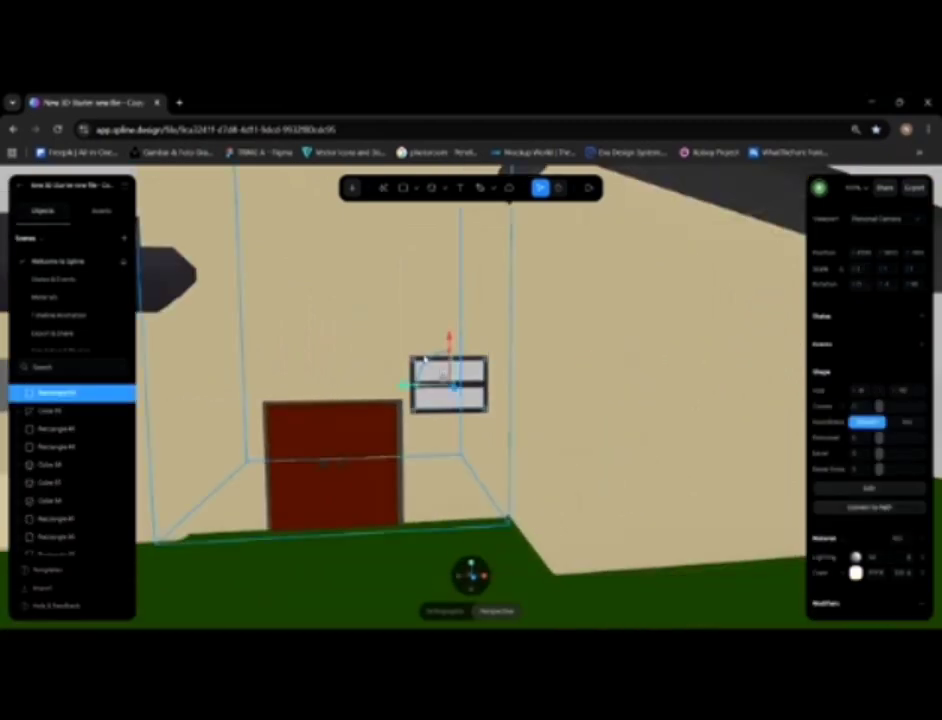
pyautogui.scroll(6, 438, 410)
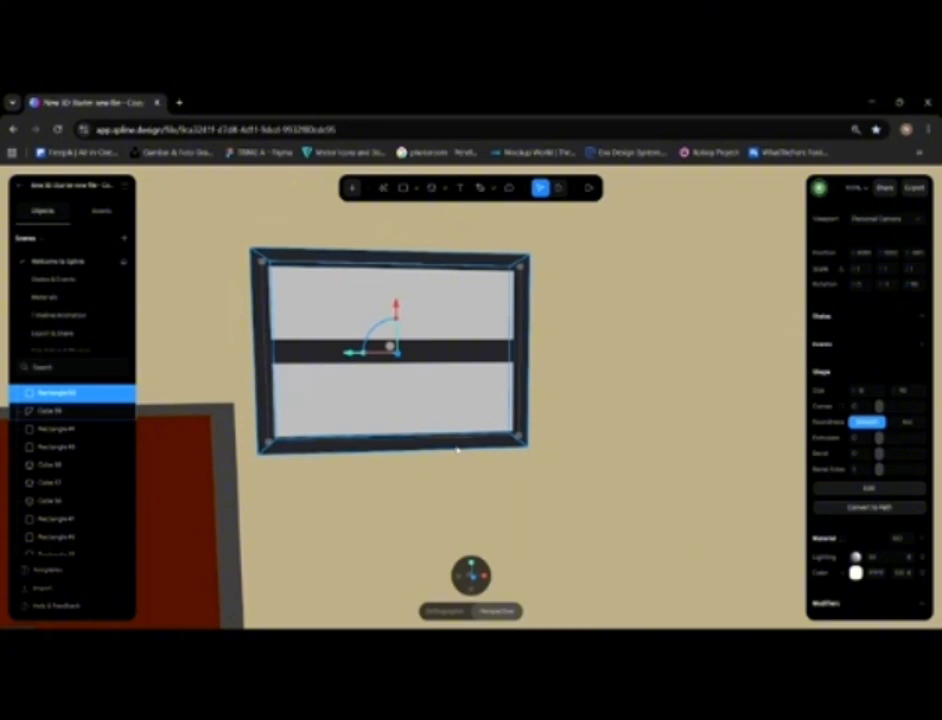
pyautogui.keyDown('shift'); pyautogui.click(442, 372); pyautogui.keyUp('shift')
pyautogui.keyDown('shift'); pyautogui.click(446, 362); pyautogui.keyUp('shift')
pyautogui.scroll(-3, 458, 379)
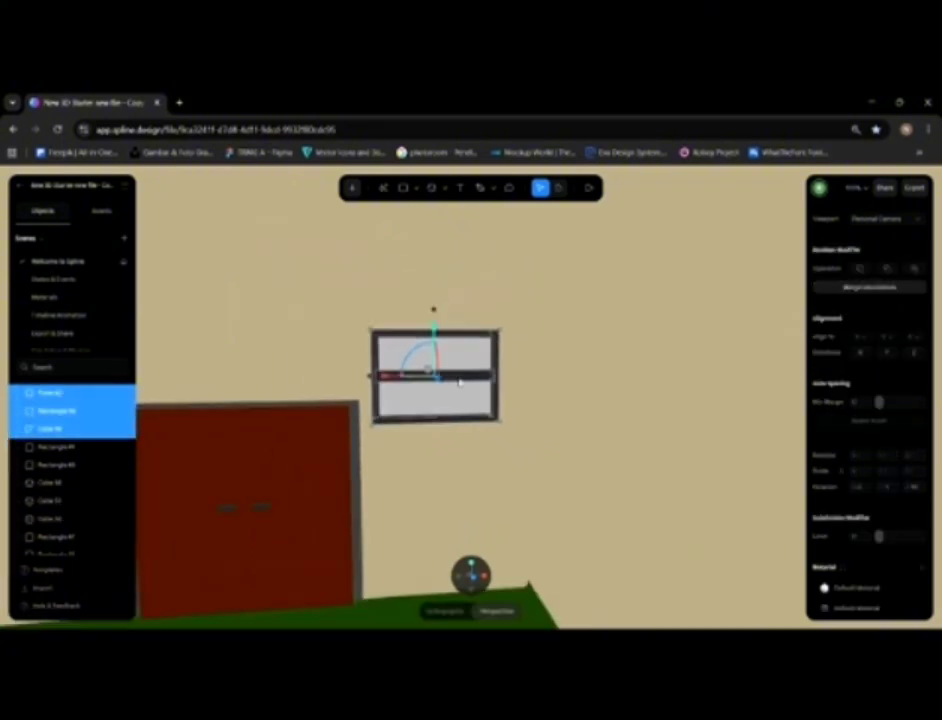
pyautogui.scroll(-4, 458, 381)
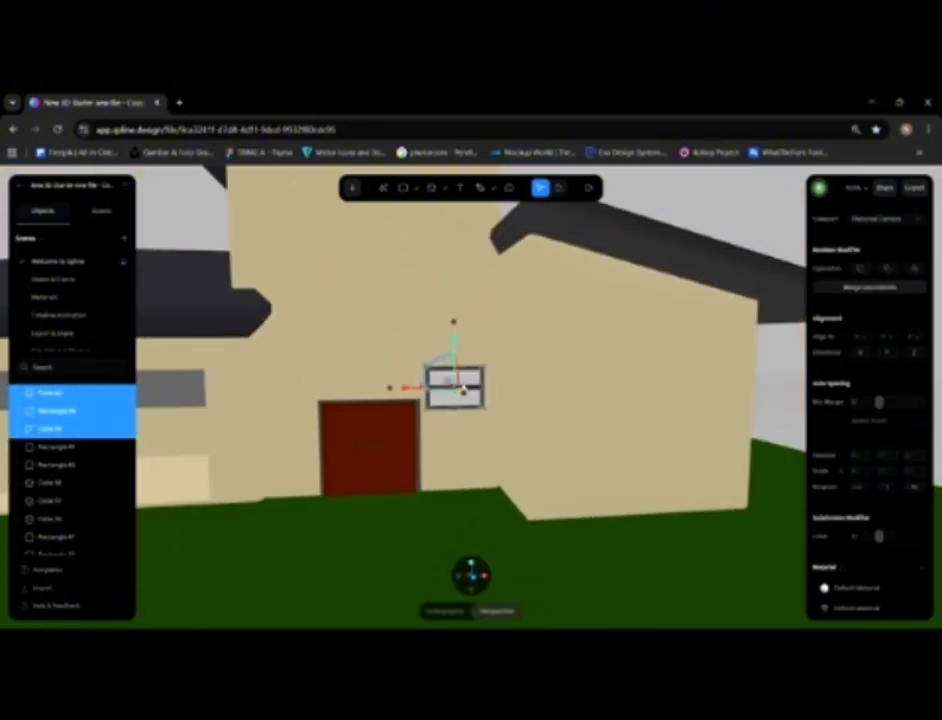
pyautogui.hotkey('ctrl', 'd')
pyautogui.moveTo(391, 387); pyautogui.dragTo(238, 400)
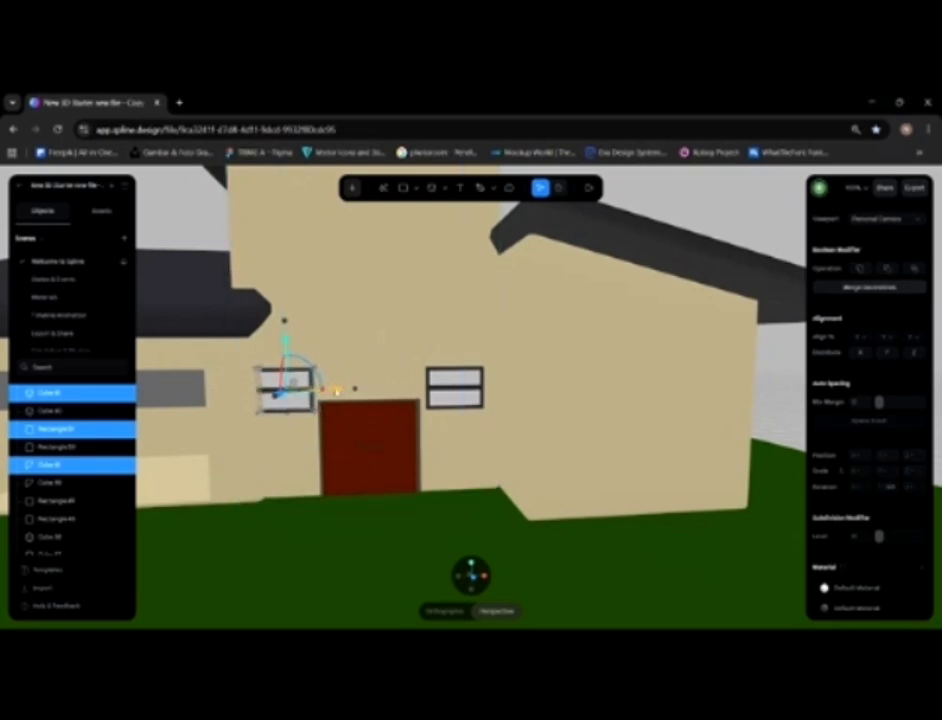
pyautogui.moveTo(337, 391); pyautogui.dragTo(341, 392)
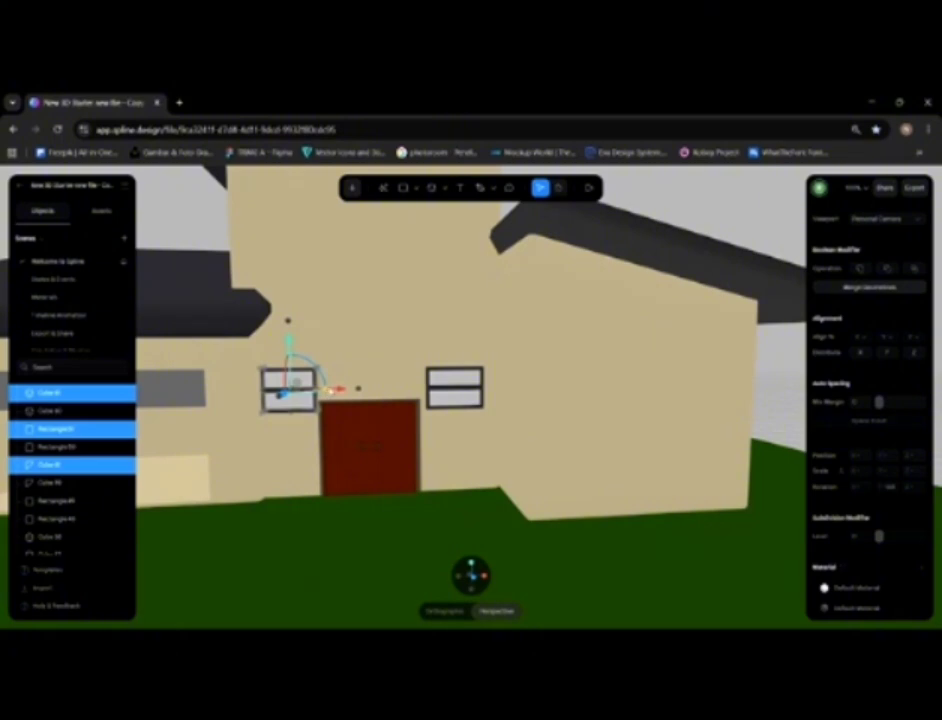
pyautogui.moveTo(340, 390); pyautogui.dragTo(336, 392)
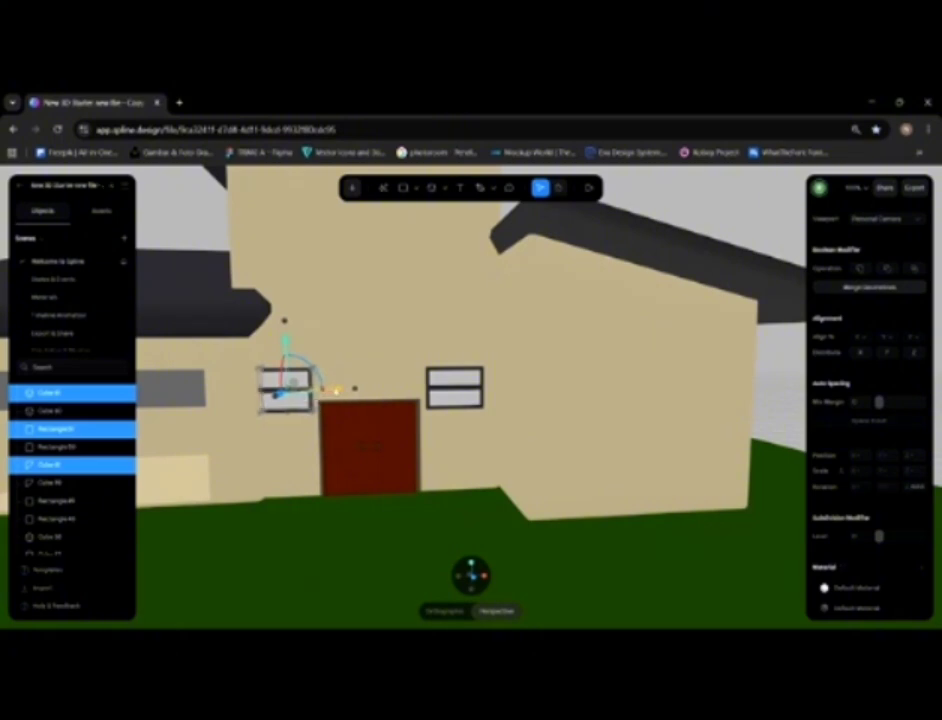
pyautogui.click(187, 200)
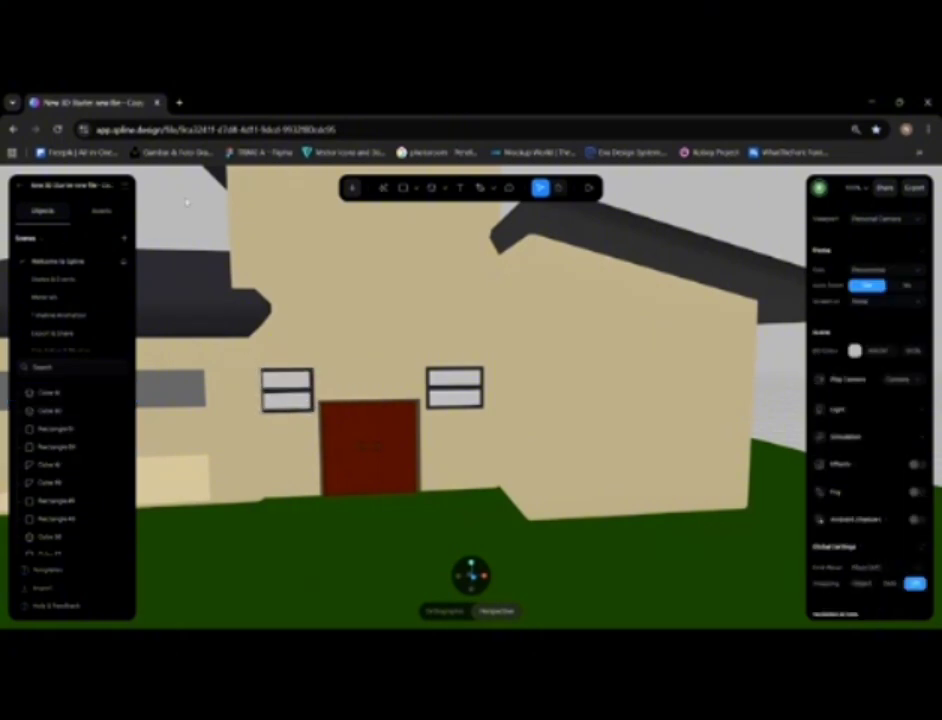
# Step: Inspect the framed windows on both sides of the red door from several angles and distances
pyautogui.moveTo(217, 254)
pyautogui.keyDown('alt'); pyautogui.mouseDown()
pyautogui.moveTo(235, 250)
pyautogui.moveTo(227, 250)
pyautogui.mouseUp(); pyautogui.keyUp('alt')
pyautogui.scroll(10, 227, 252)
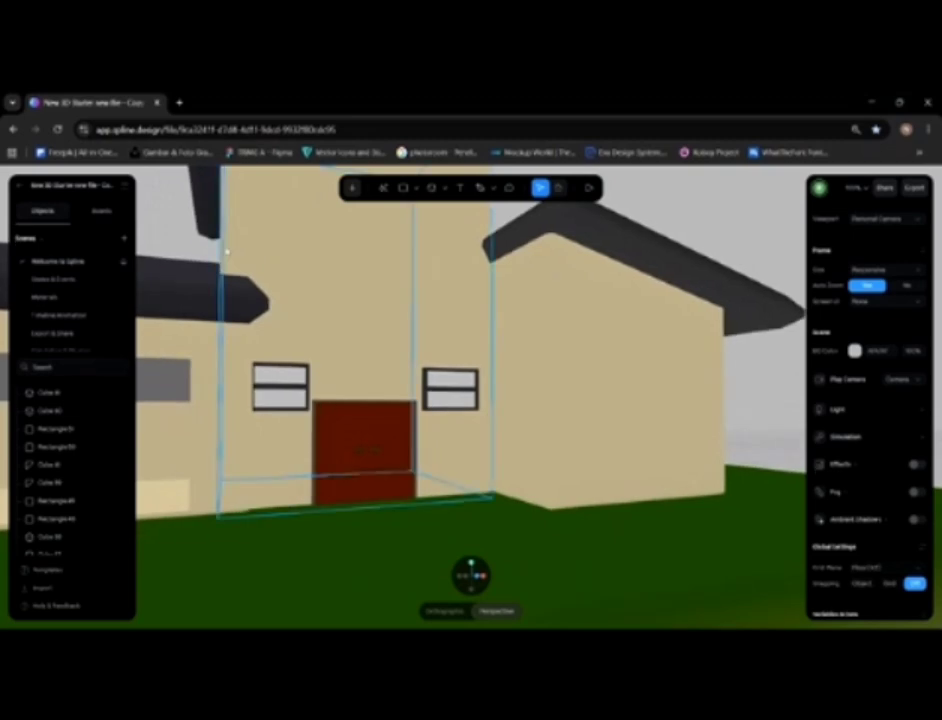
pyautogui.keyDown('alt'); pyautogui.moveTo(235, 310); pyautogui.dragTo(212, 309); pyautogui.keyUp('alt')
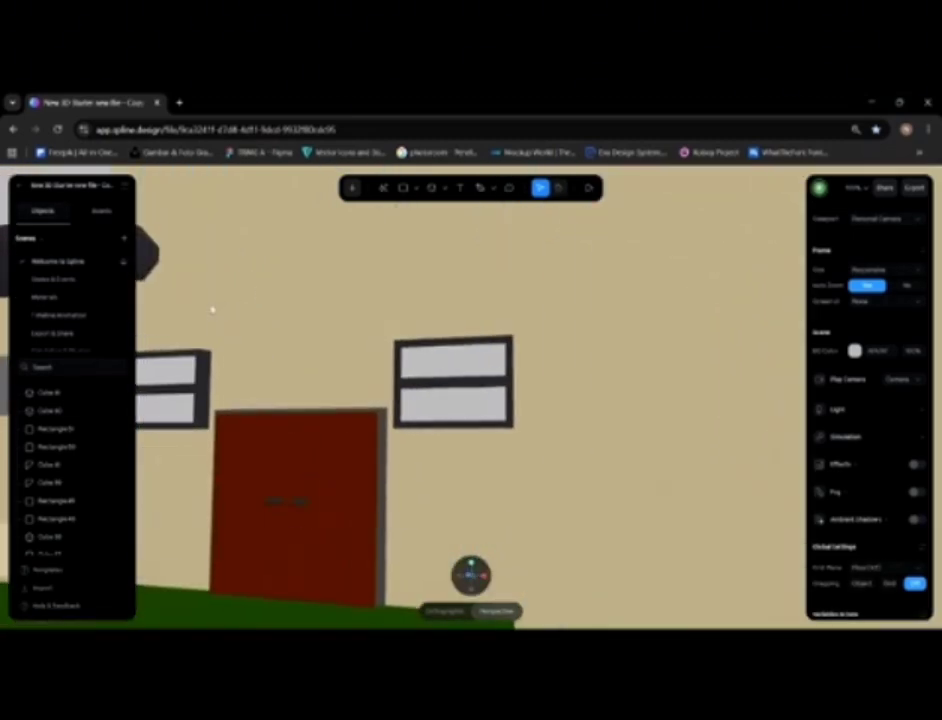
pyautogui.moveTo(292, 320); pyautogui.dragTo(534, 350, button='middle')
pyautogui.scroll(4, 370, 358)
pyautogui.moveTo(340, 354)
pyautogui.keyDown('alt'); pyautogui.mouseDown()
pyautogui.moveTo(362, 370)
pyautogui.moveTo(345, 362)
pyautogui.mouseUp(); pyautogui.keyUp('alt')
pyautogui.scroll(-5, 358, 369)
pyautogui.scroll(-10, 390, 374)
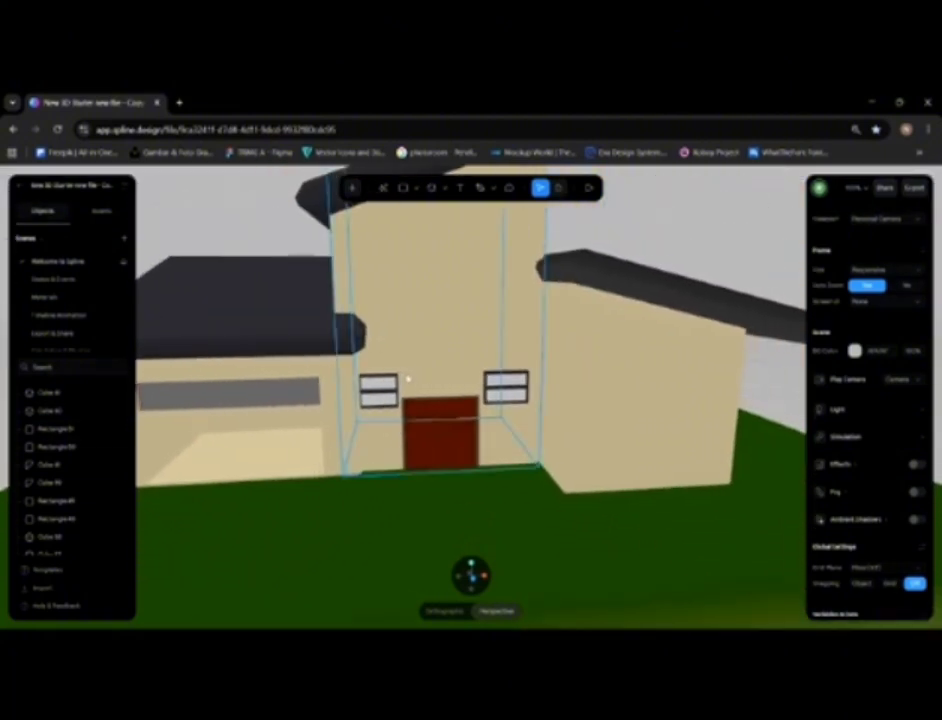
pyautogui.scroll(10, 427, 379)
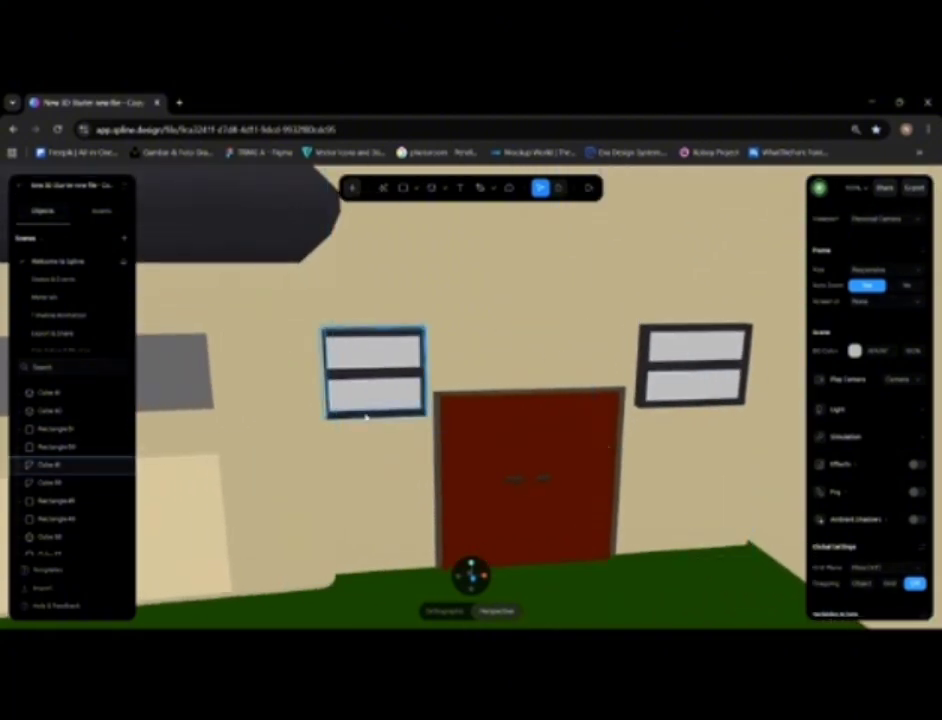
pyautogui.scroll(5, 366, 418)
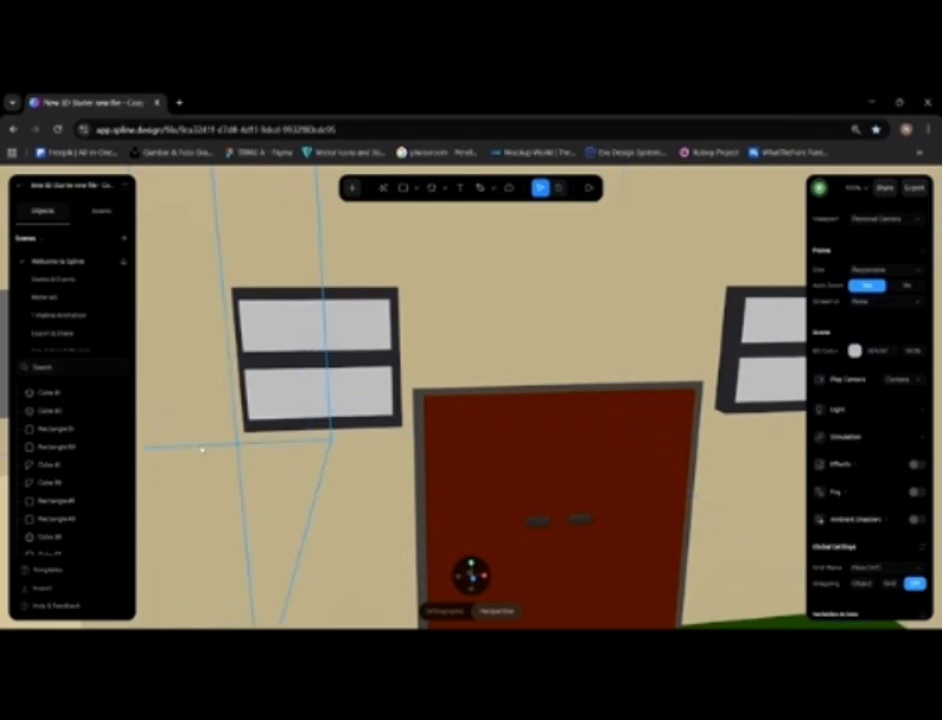
# Step: Add a thin dark cube as a sill just beneath the window left of the red door, with corner rounding 0
pyautogui.click(398, 372)
pyautogui.scroll(-5, 399, 347)
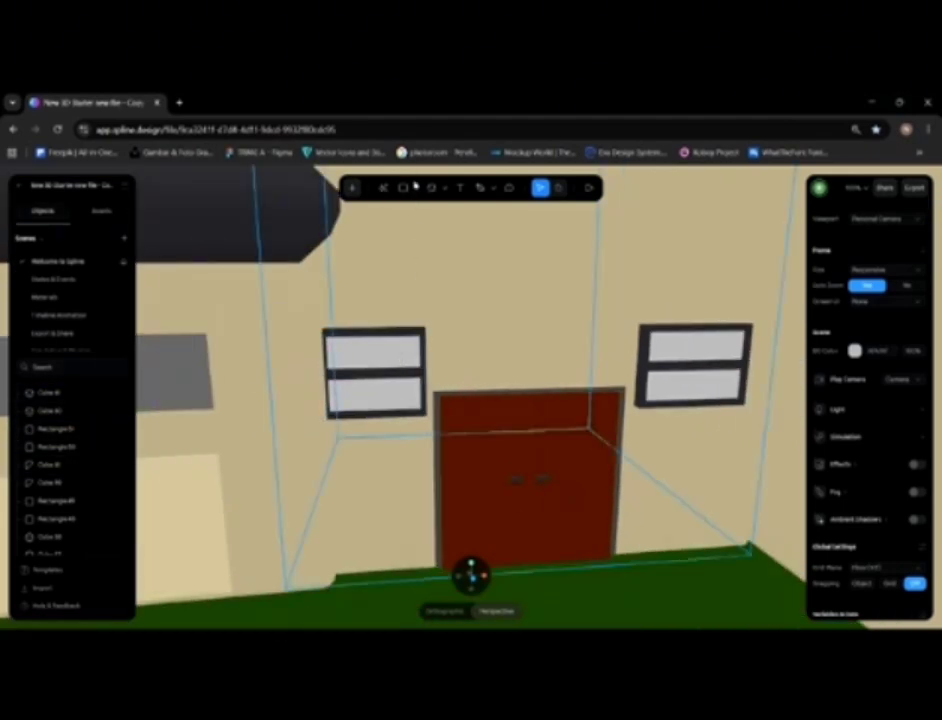
pyautogui.click(492, 410)
pyautogui.scroll(3, 484, 408)
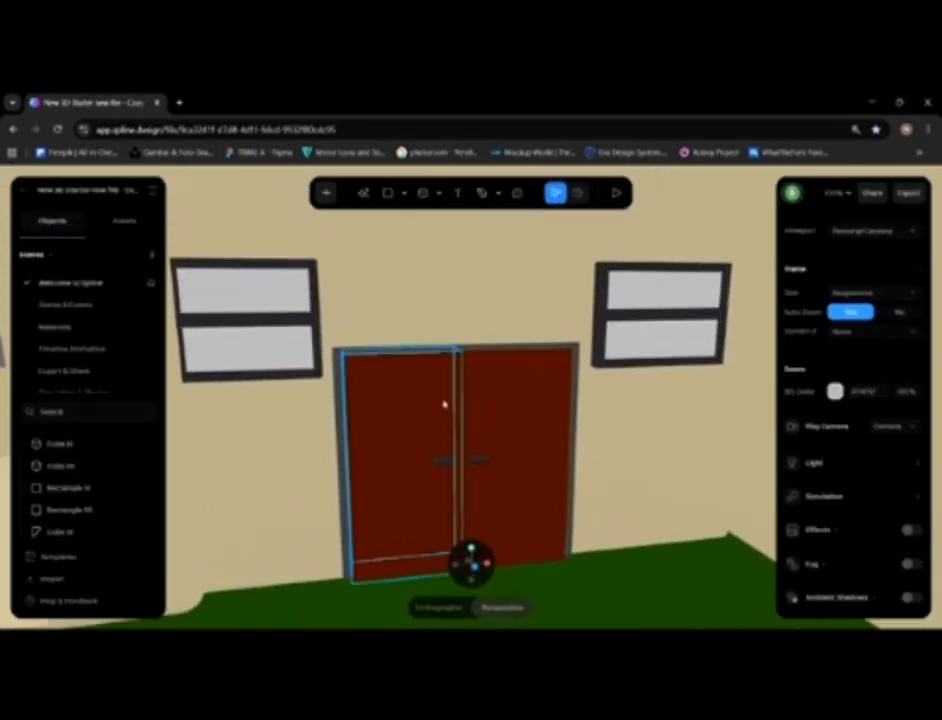
pyautogui.moveTo(374, 373); pyautogui.dragTo(556, 378, button='middle')
pyautogui.click(423, 194)
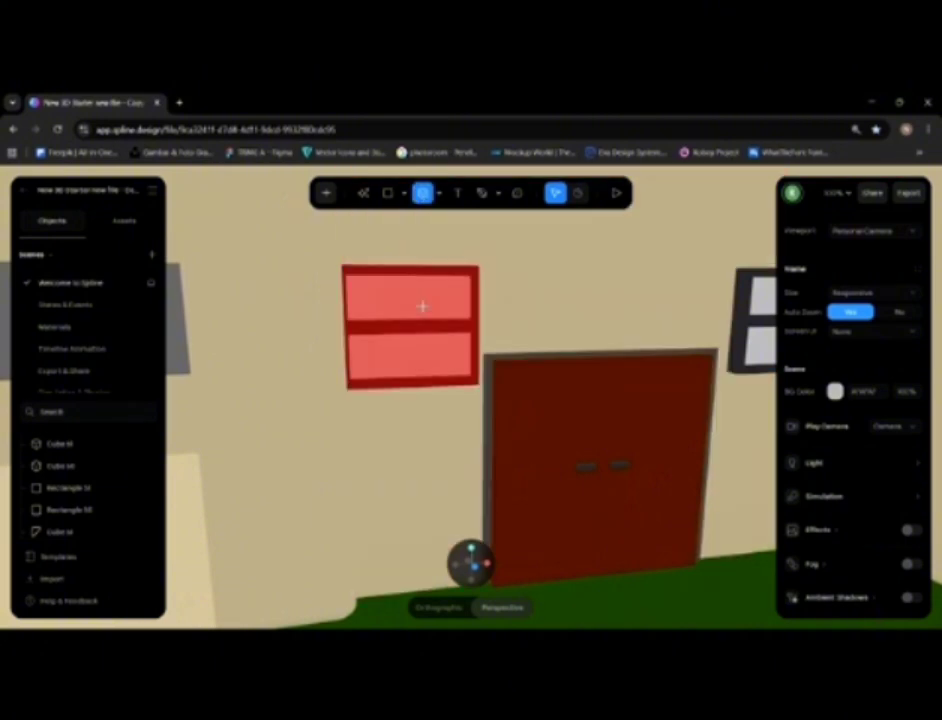
pyautogui.moveTo(358, 406); pyautogui.dragTo(476, 414)
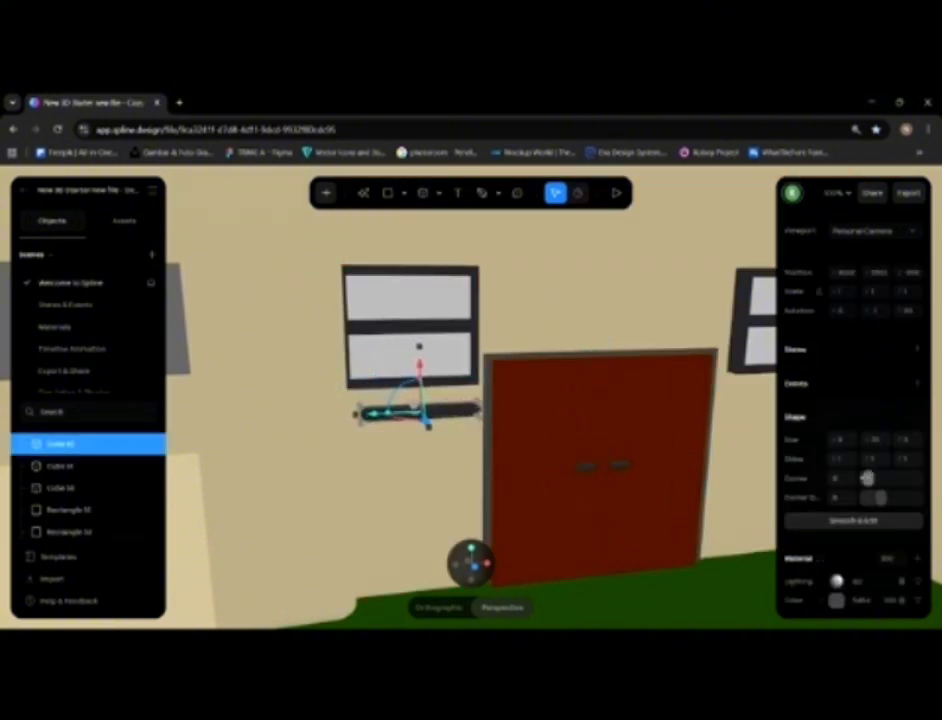
# Step: Widen the sill to the window frame's width and shift it sideways to line up with the frame
pyautogui.scroll(5, 576, 427)
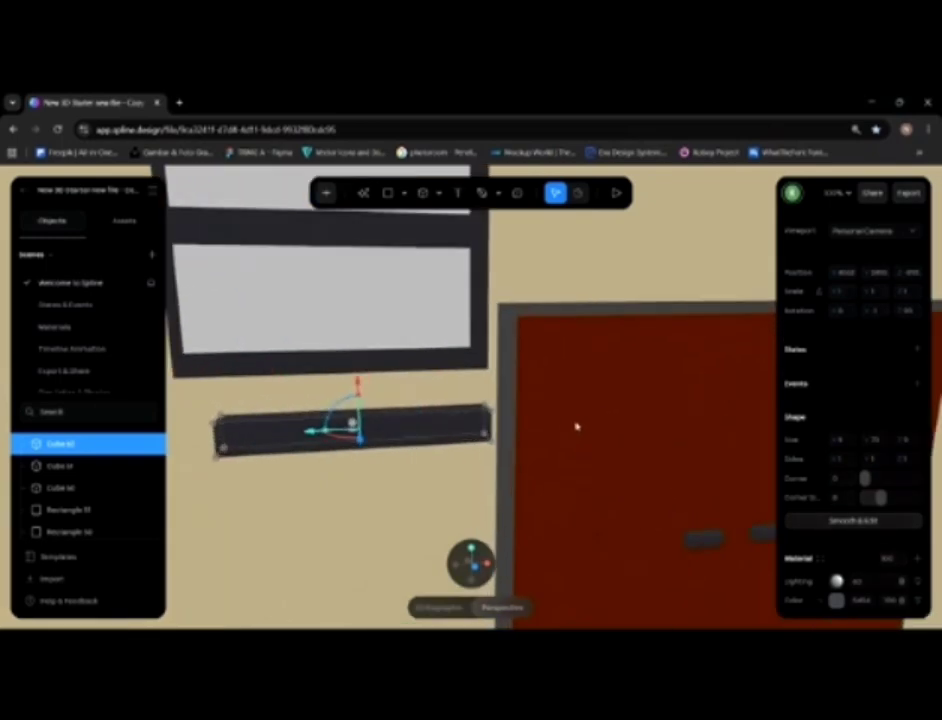
pyautogui.keyDown('alt'); pyautogui.moveTo(558, 427); pyautogui.dragTo(537, 434); pyautogui.keyUp('alt')
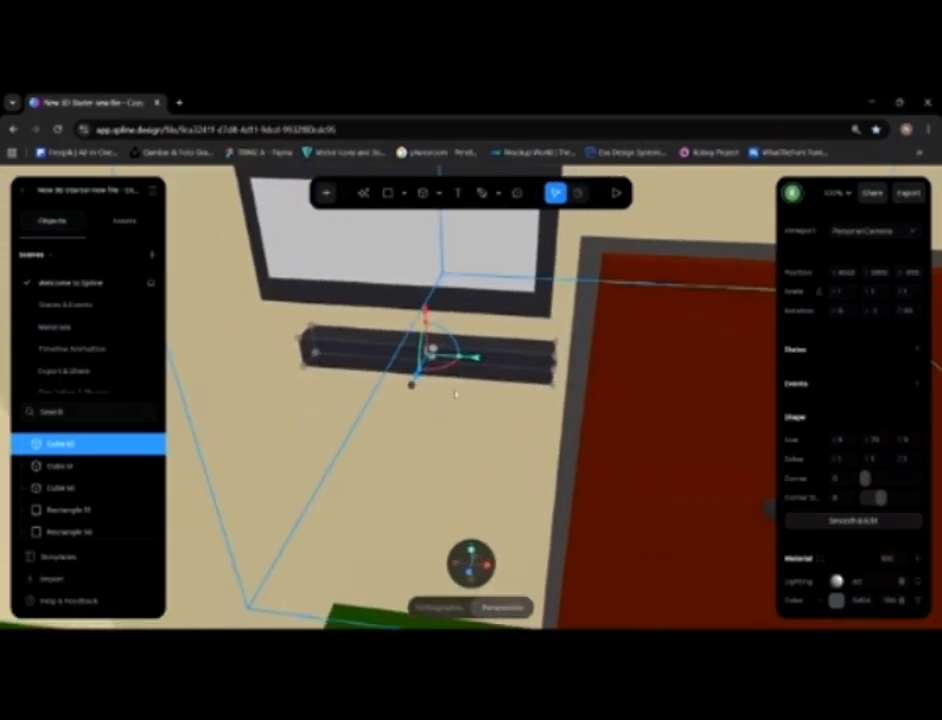
pyautogui.moveTo(458, 361); pyautogui.dragTo(465, 357)
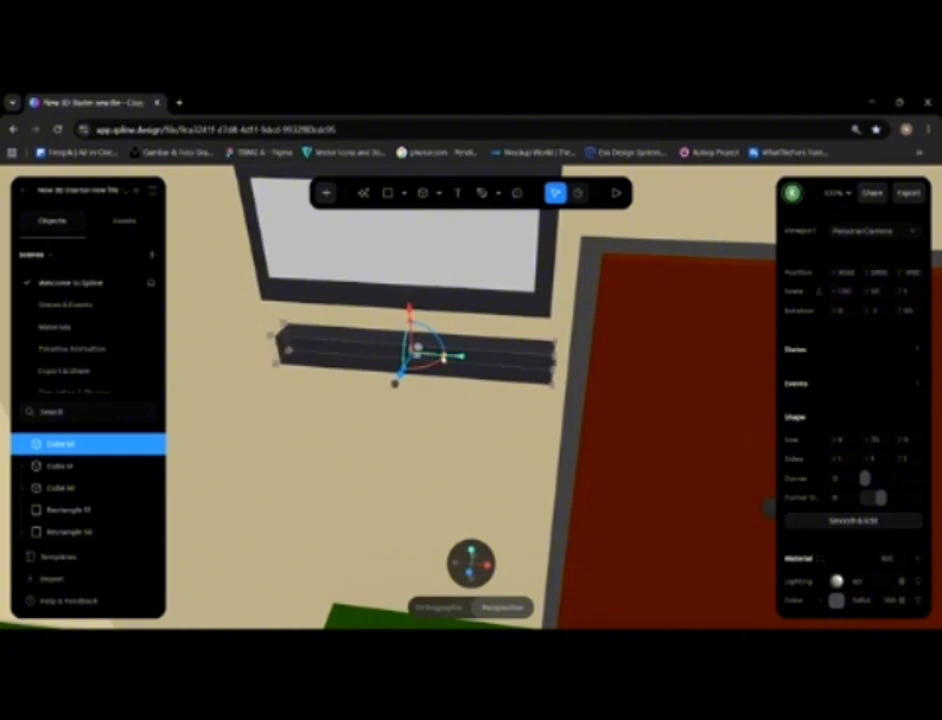
pyautogui.moveTo(460, 357); pyautogui.dragTo(456, 357)
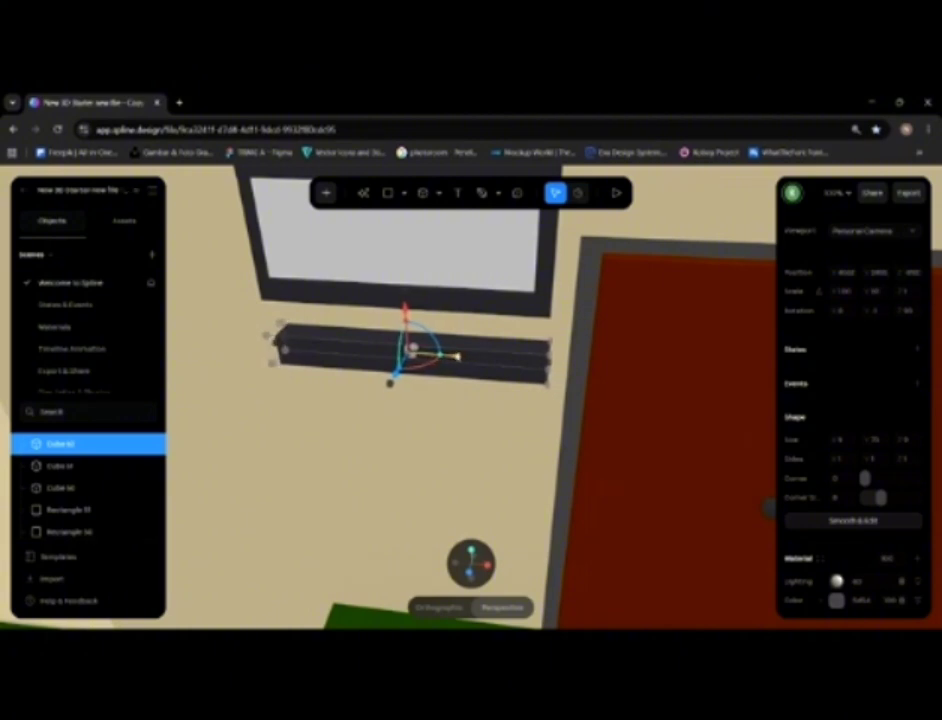
# Step: Deepen the sill and move it outward from the wall so it projects beneath the window frame
pyautogui.keyDown('alt'); pyautogui.moveTo(509, 374); pyautogui.dragTo(420, 380); pyautogui.keyUp('alt')
pyautogui.moveTo(505, 383); pyautogui.dragTo(236, 332, button='middle')
pyautogui.keyDown('alt'); pyautogui.moveTo(312, 364); pyautogui.dragTo(265, 370); pyautogui.keyUp('alt')
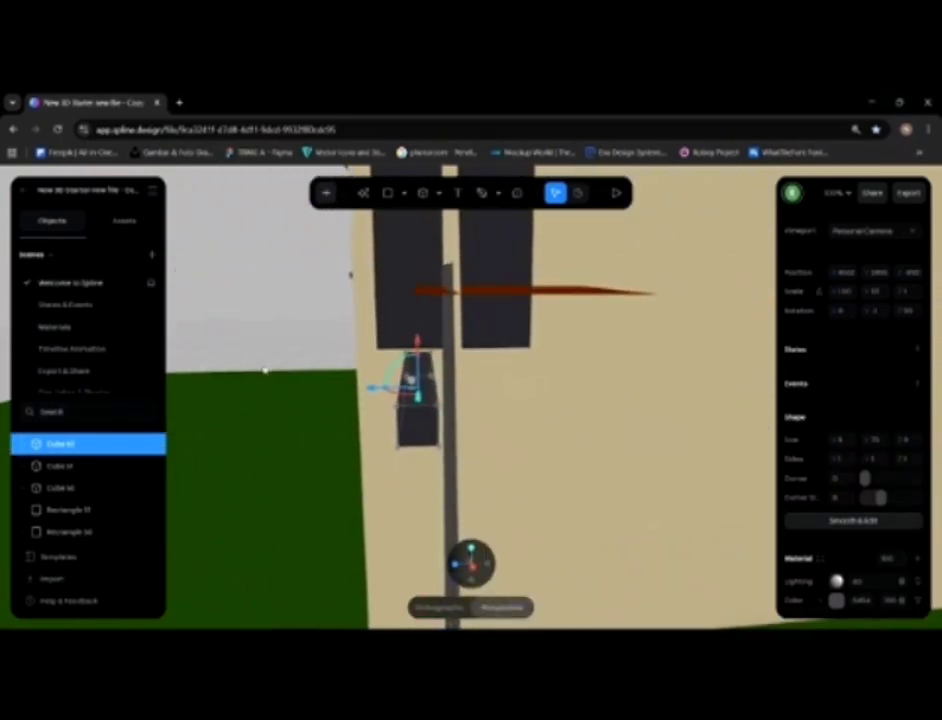
pyautogui.keyDown('alt'); pyautogui.moveTo(391, 396); pyautogui.dragTo(361, 391); pyautogui.keyUp('alt')
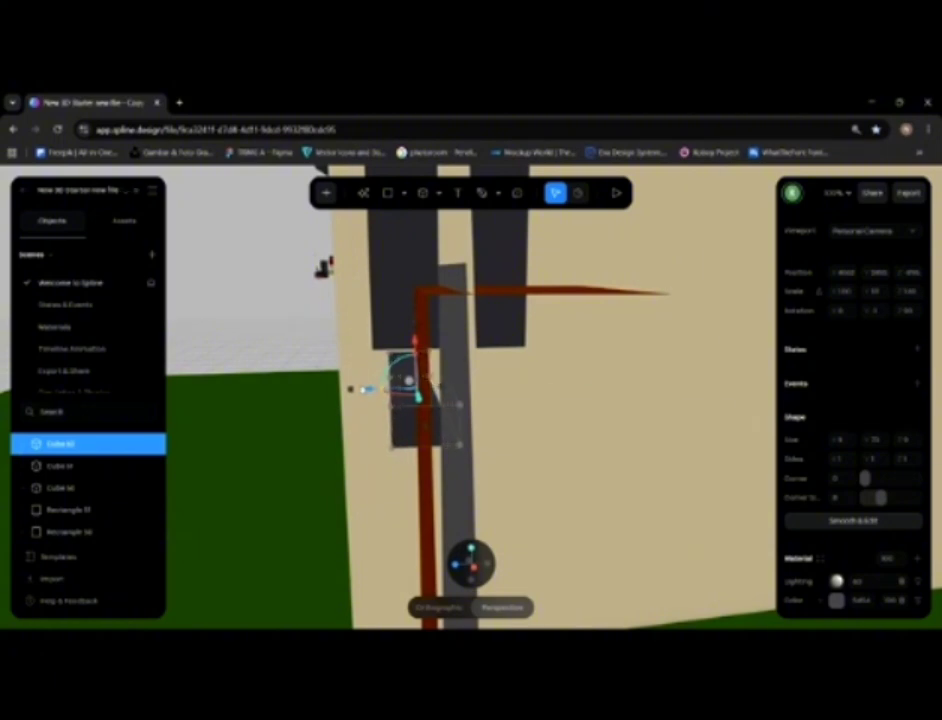
pyautogui.moveTo(368, 390); pyautogui.dragTo(363, 390)
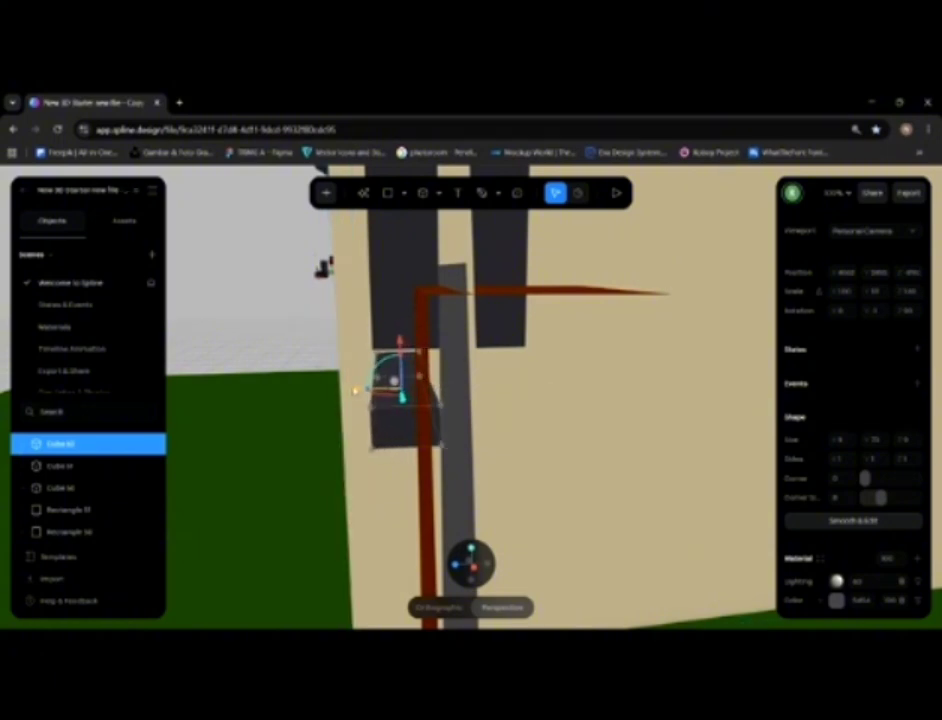
pyautogui.click(290, 343)
# Step: Duplicate the sill and place the copy beneath the window right of the red door
pyautogui.keyDown('alt'); pyautogui.moveTo(290, 343); pyautogui.dragTo(340, 352); pyautogui.keyUp('alt')
pyautogui.scroll(-5, 340, 352)
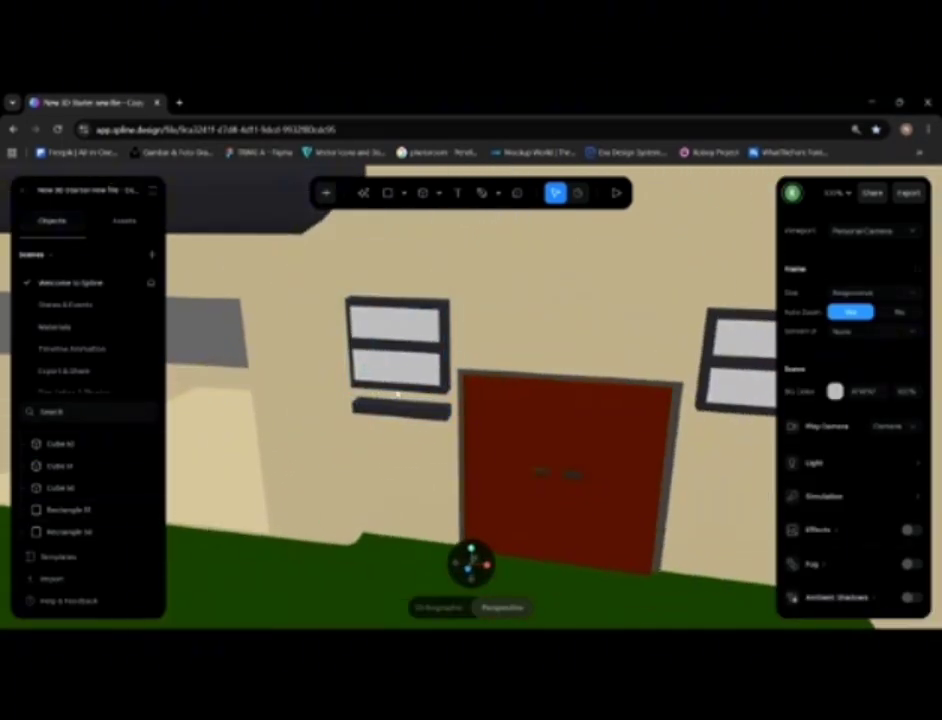
pyautogui.scroll(1, 429, 394)
pyautogui.keyDown('alt'); pyautogui.moveTo(429, 394); pyautogui.dragTo(383, 361); pyautogui.keyUp('alt')
pyautogui.scroll(1, 426, 395)
pyautogui.click(418, 412)
pyautogui.scroll(-4, 395, 395)
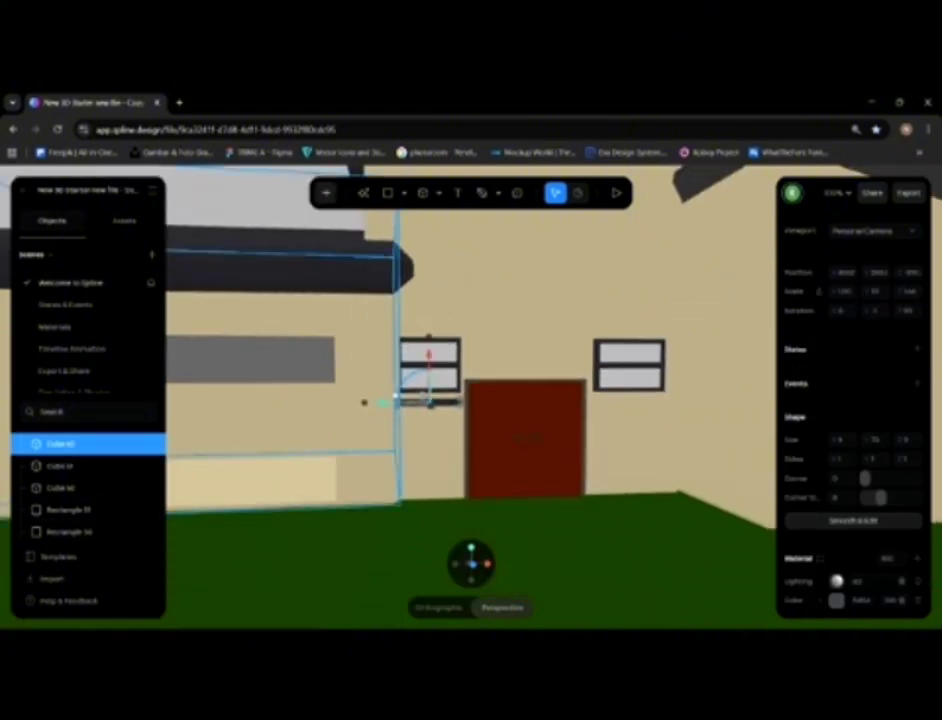
pyautogui.moveTo(474, 419); pyautogui.dragTo(419, 429, button='middle')
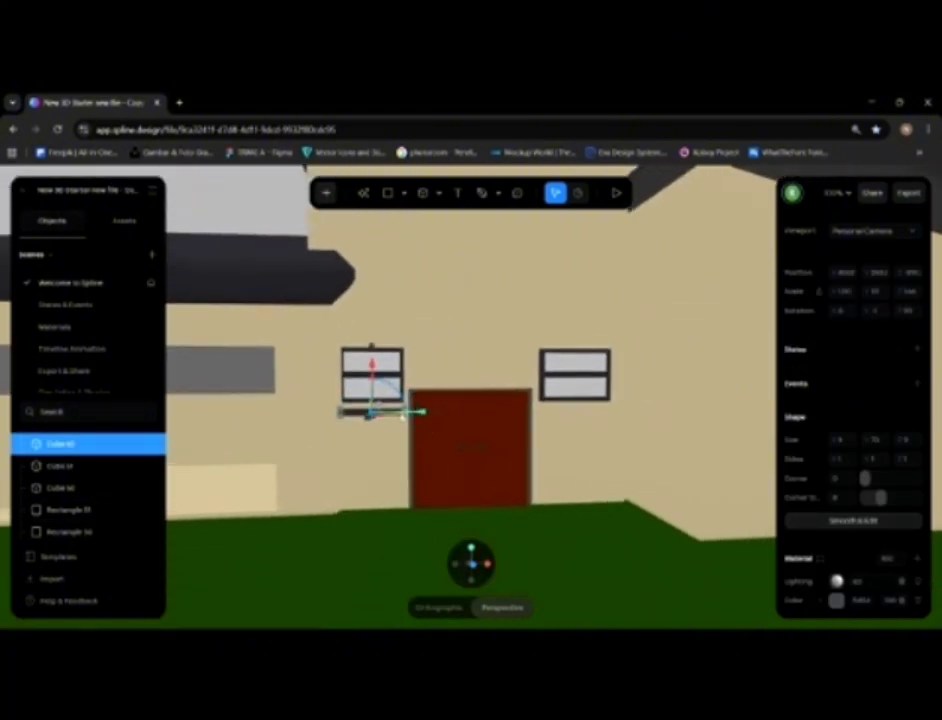
pyautogui.moveTo(421, 412); pyautogui.dragTo(593, 437)
pyautogui.scroll(4, 593, 437)
pyautogui.scroll(3, 583, 424)
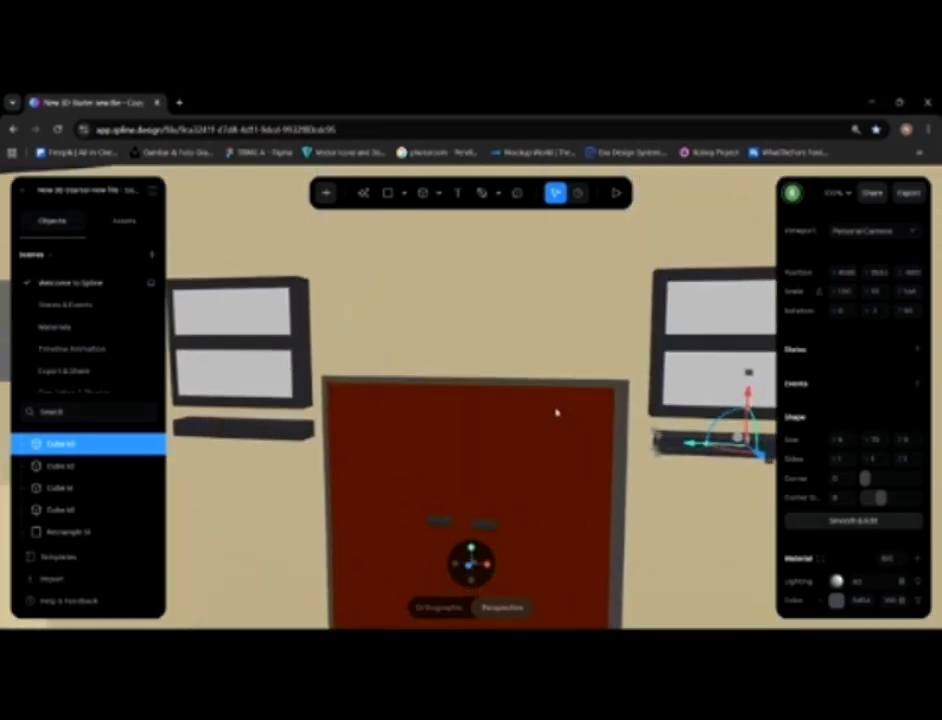
# Step: Lengthen the copied sill to the full width of its window frame, align it, and deselect everything
pyautogui.moveTo(555, 413); pyautogui.dragTo(393, 368, button='middle')
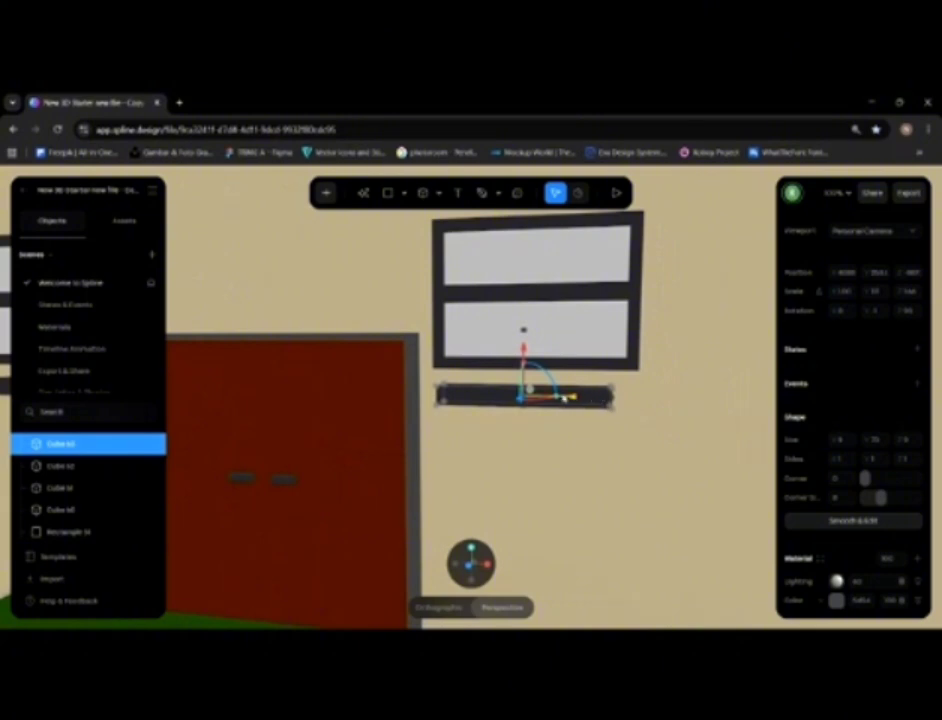
pyautogui.moveTo(557, 398); pyautogui.dragTo(590, 423)
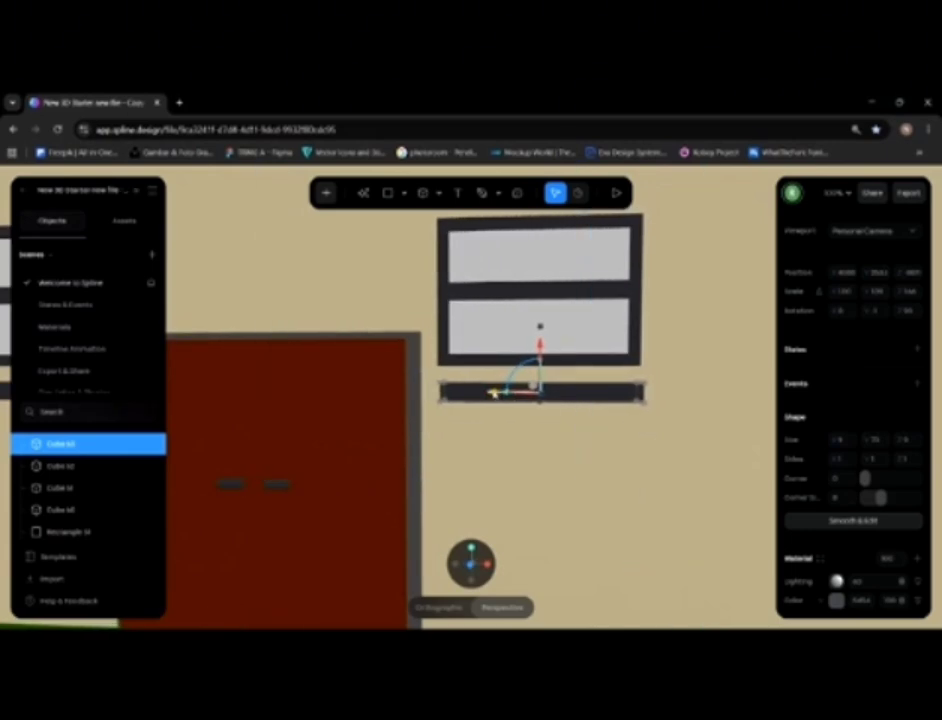
pyautogui.scroll(-2, 477, 440)
pyautogui.click(484, 440)
pyautogui.scroll(-10, 486, 440)
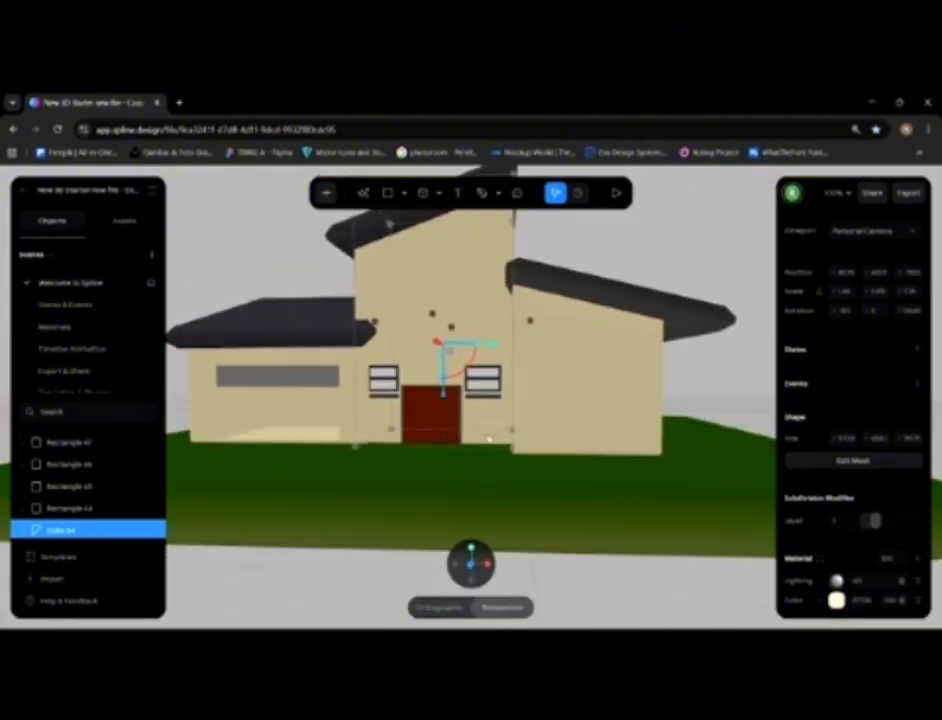
pyautogui.press('Escape')
# Step: Duplicate the frame block of the window right of the door and move the copy onto the right wing's front wall
pyautogui.scroll(6, 515, 460)
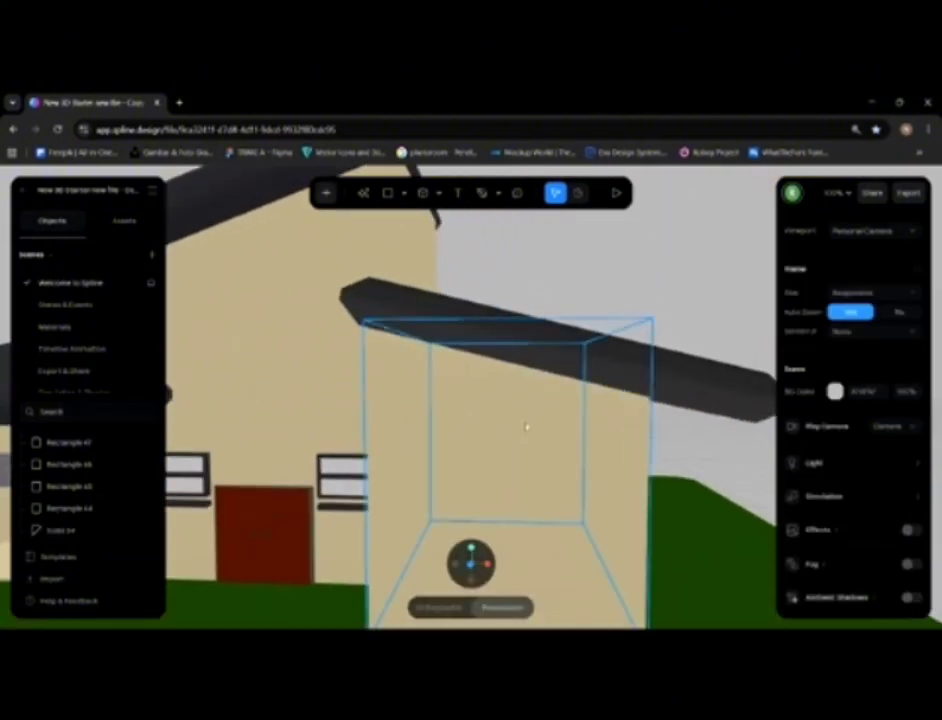
pyautogui.scroll(1, 527, 428)
pyautogui.moveTo(527, 428); pyautogui.dragTo(542, 322, button='middle')
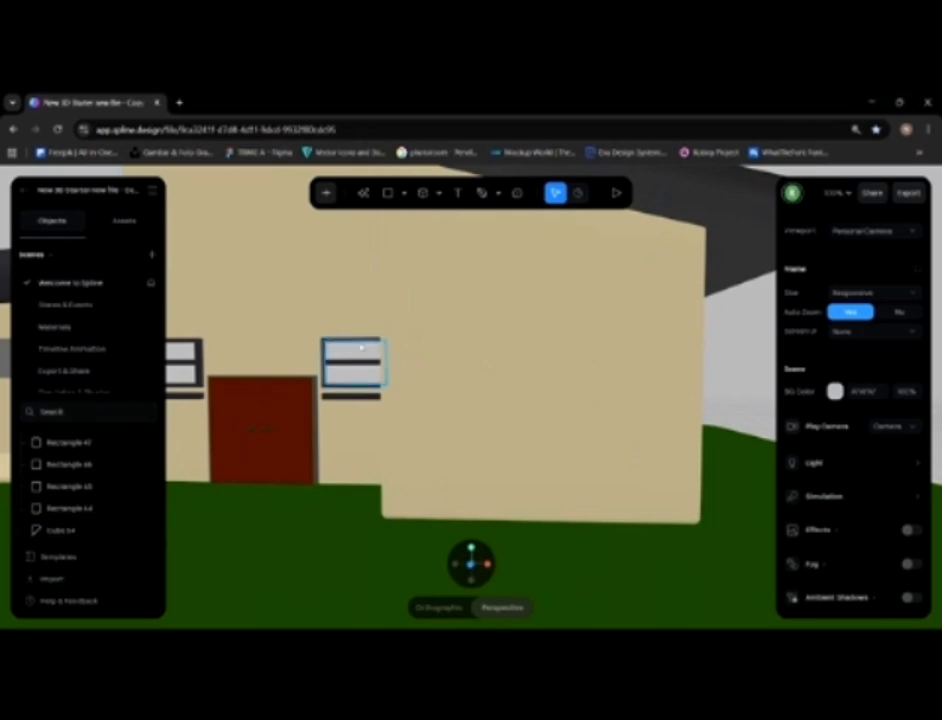
pyautogui.keyDown('alt'); pyautogui.moveTo(361, 347); pyautogui.dragTo(386, 366); pyautogui.keyUp('alt')
pyautogui.click(341, 373)
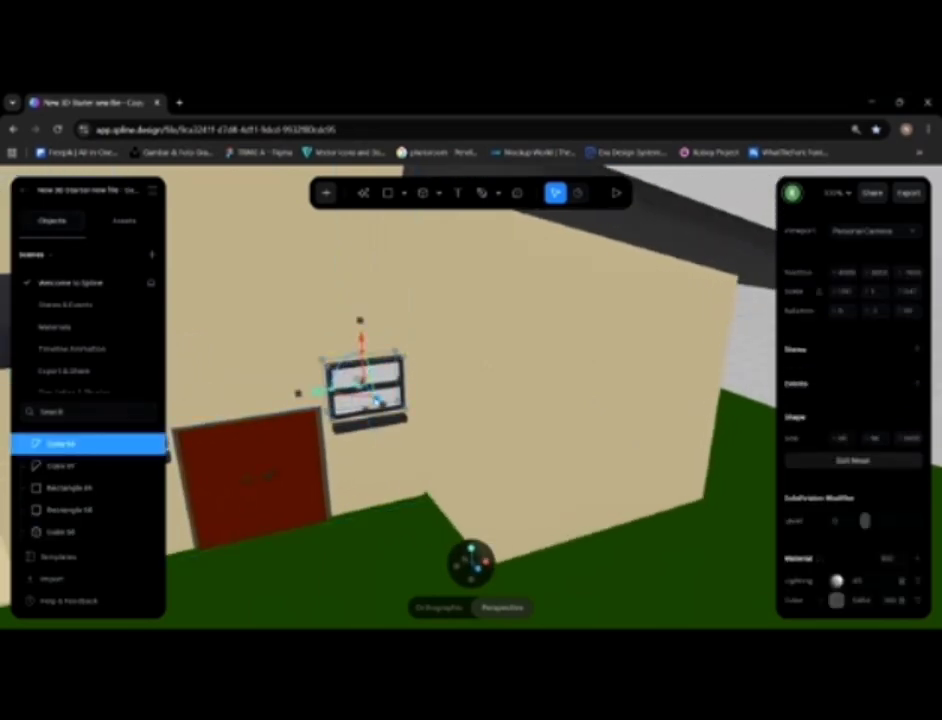
pyautogui.moveTo(376, 401); pyautogui.dragTo(575, 427)
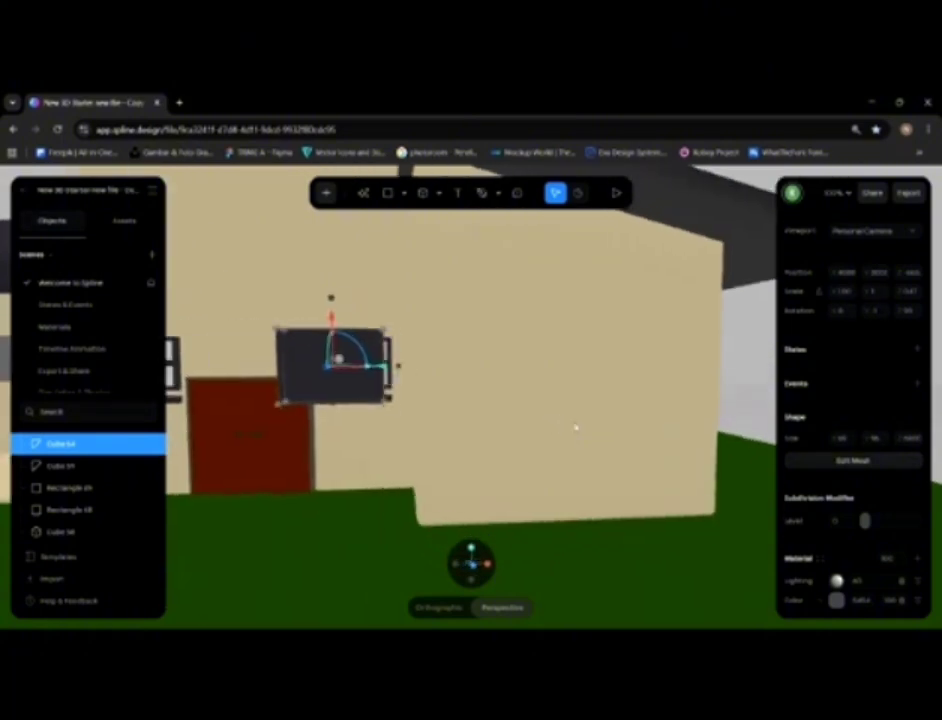
pyautogui.moveTo(383, 387); pyautogui.dragTo(514, 357)
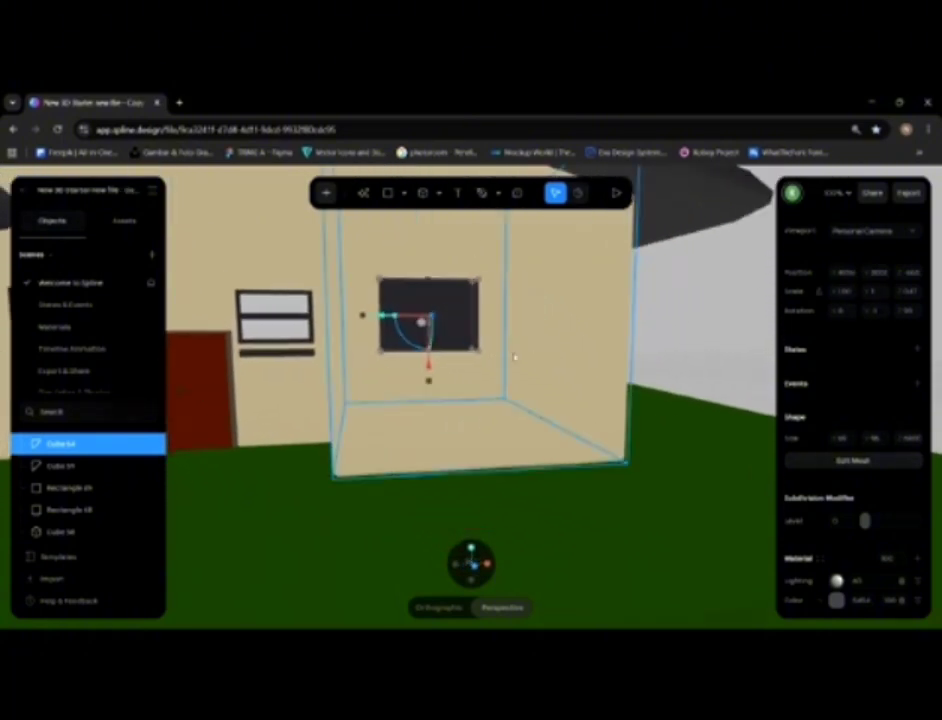
# Step: Stretch the copied frame block vertically into a tall panel and deselect it
pyautogui.moveTo(428, 352); pyautogui.dragTo(425, 410)
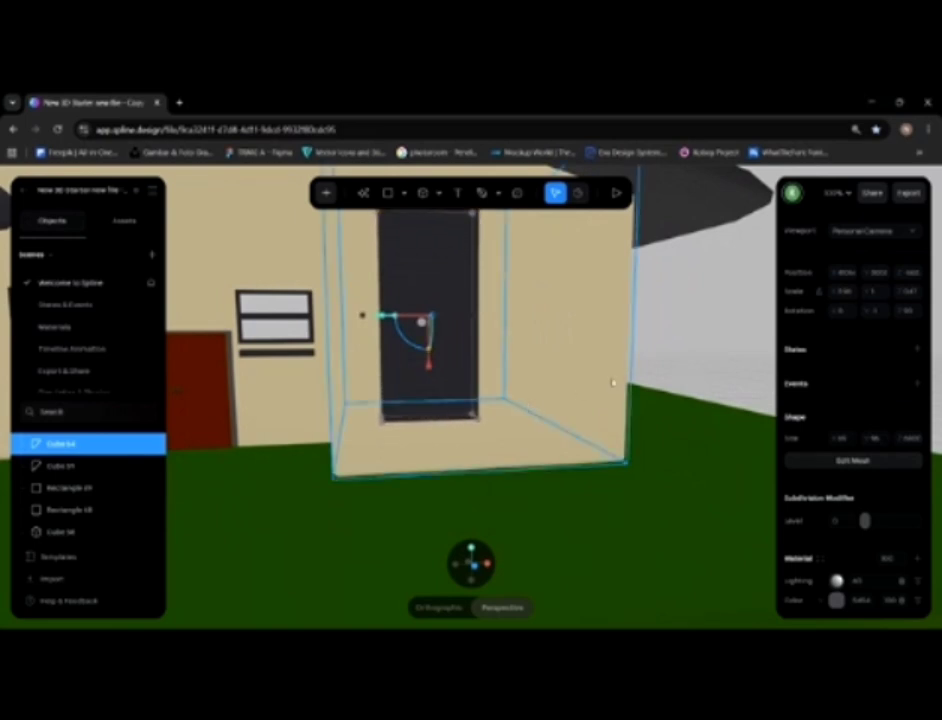
pyautogui.click(671, 332)
pyautogui.click(715, 319)
# Step: Push the tall dark panel back into the right wing's front wall and lower it slightly
pyautogui.keyDown('alt'); pyautogui.moveTo(680, 341); pyautogui.dragTo(633, 400); pyautogui.keyUp('alt')
pyautogui.scroll(1, 636, 360)
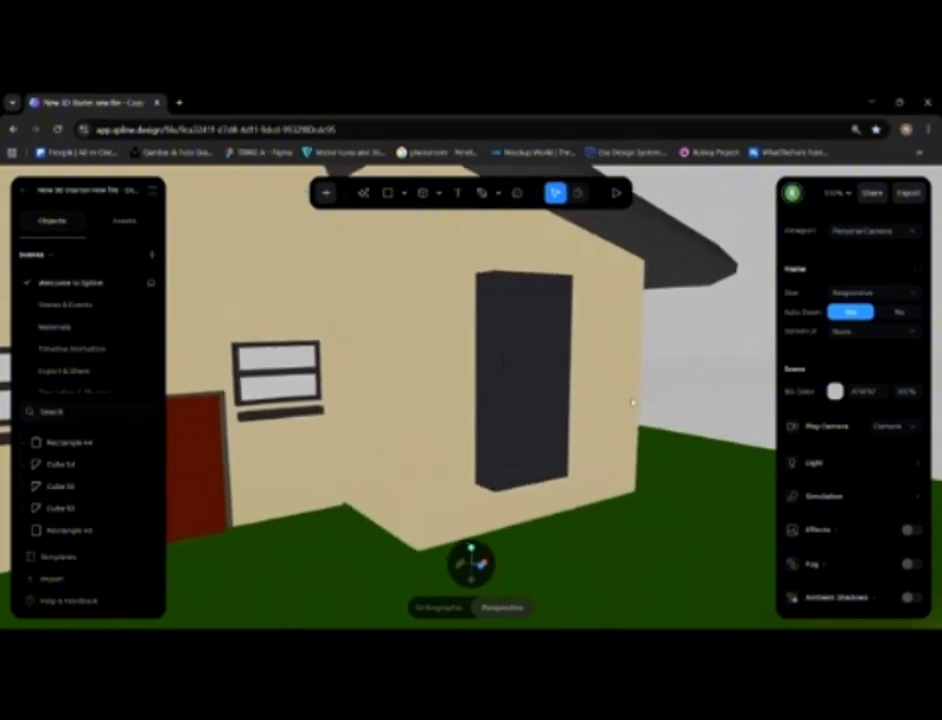
pyautogui.click(512, 395)
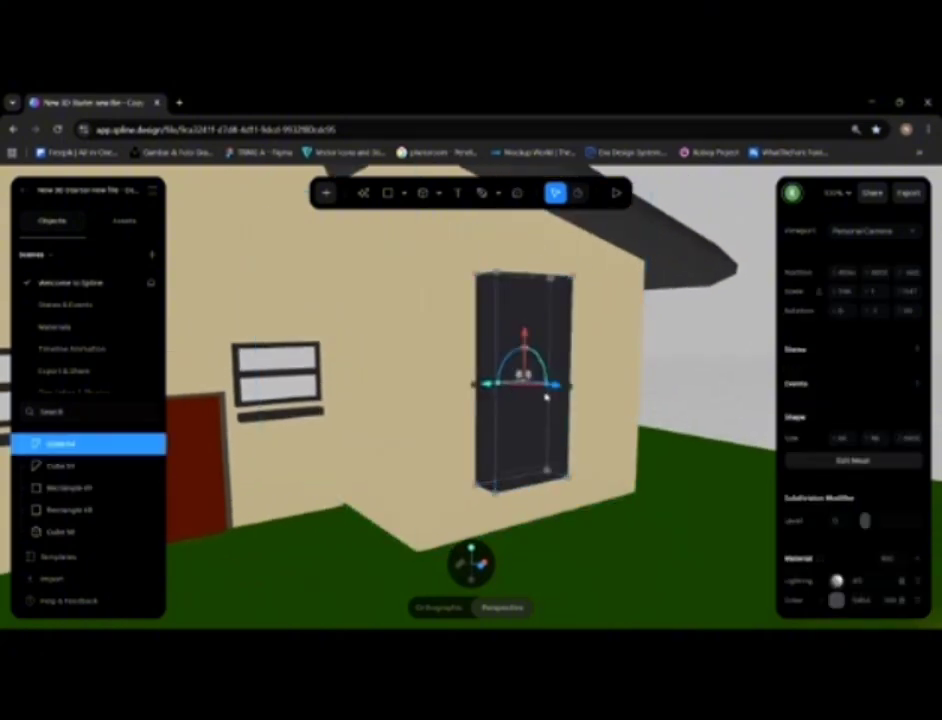
pyautogui.moveTo(556, 386); pyautogui.dragTo(525, 383)
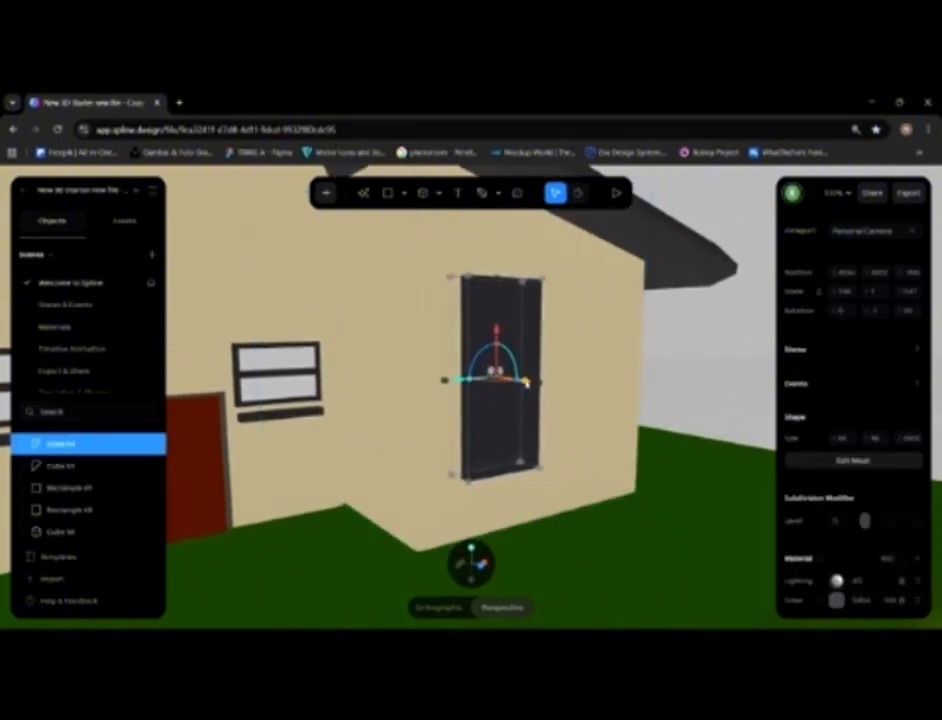
pyautogui.click(679, 374)
pyautogui.keyDown('alt'); pyautogui.moveTo(679, 374); pyautogui.dragTo(641, 366); pyautogui.keyUp('alt')
pyautogui.click(395, 403)
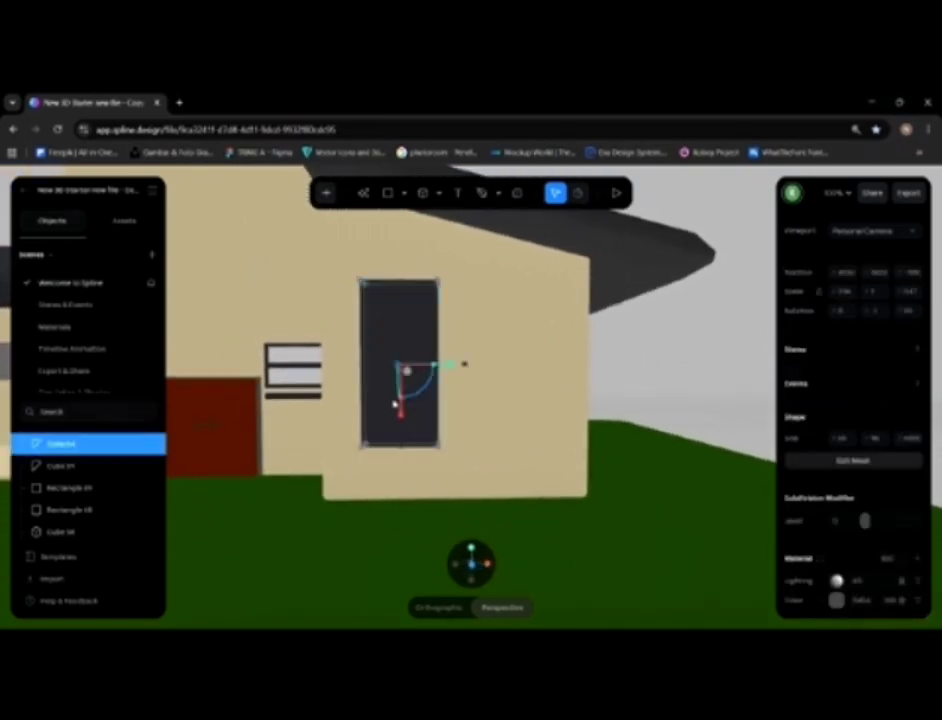
pyautogui.moveTo(400, 413); pyautogui.dragTo(402, 421)
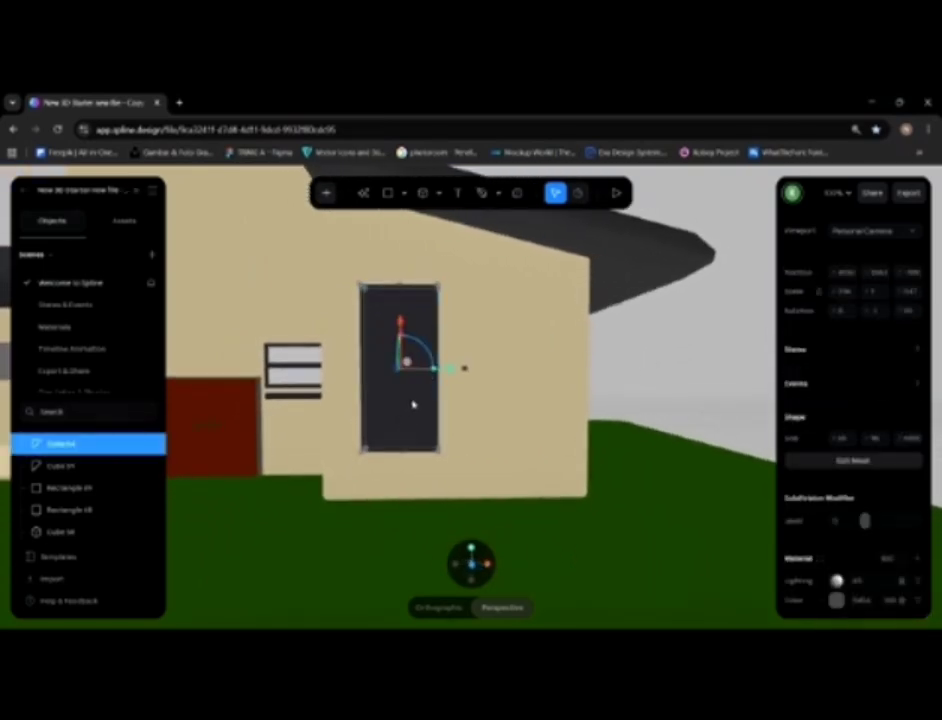
# Step: Duplicate the tall dark panel on the right wing and place the copy beside it on the same wall, then deselect
pyautogui.hotkey('ctrl', 'd')
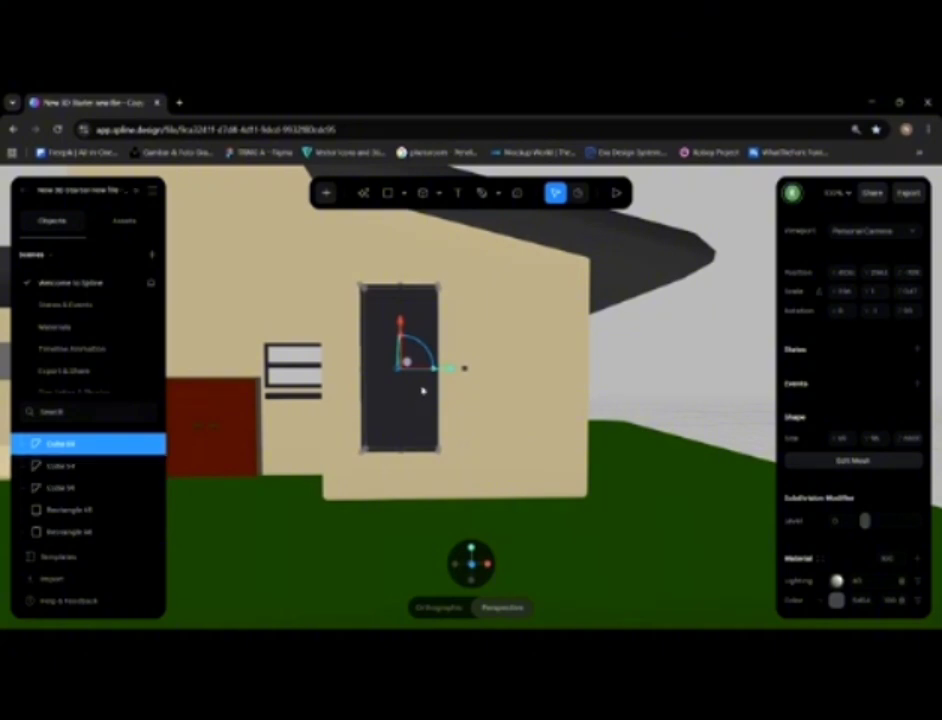
pyautogui.moveTo(463, 368); pyautogui.dragTo(558, 380)
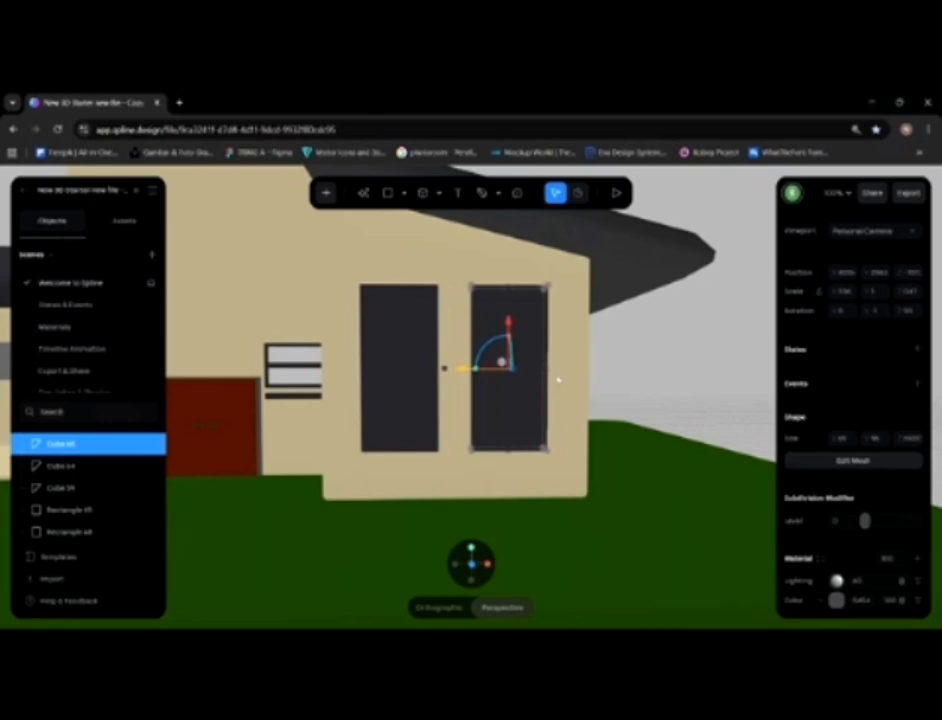
pyautogui.click(677, 368)
pyautogui.scroll(3, 587, 372)
pyautogui.scroll(-2, 599, 357)
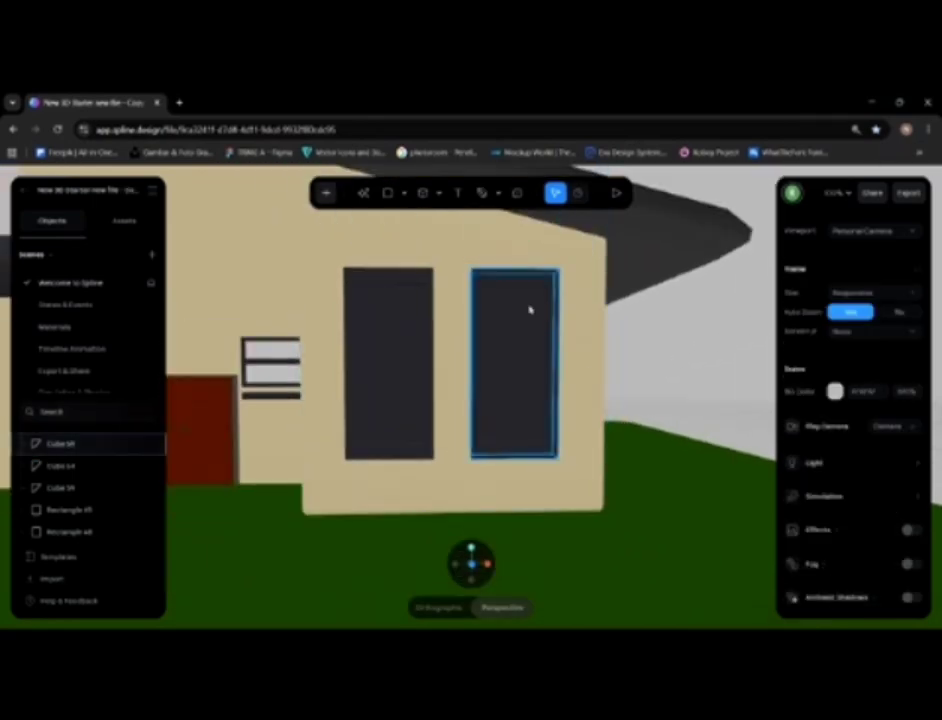
# Step: Copy the crossbar of the small window right of the door and position it across the middle of the left tall panel
pyautogui.click(295, 362)
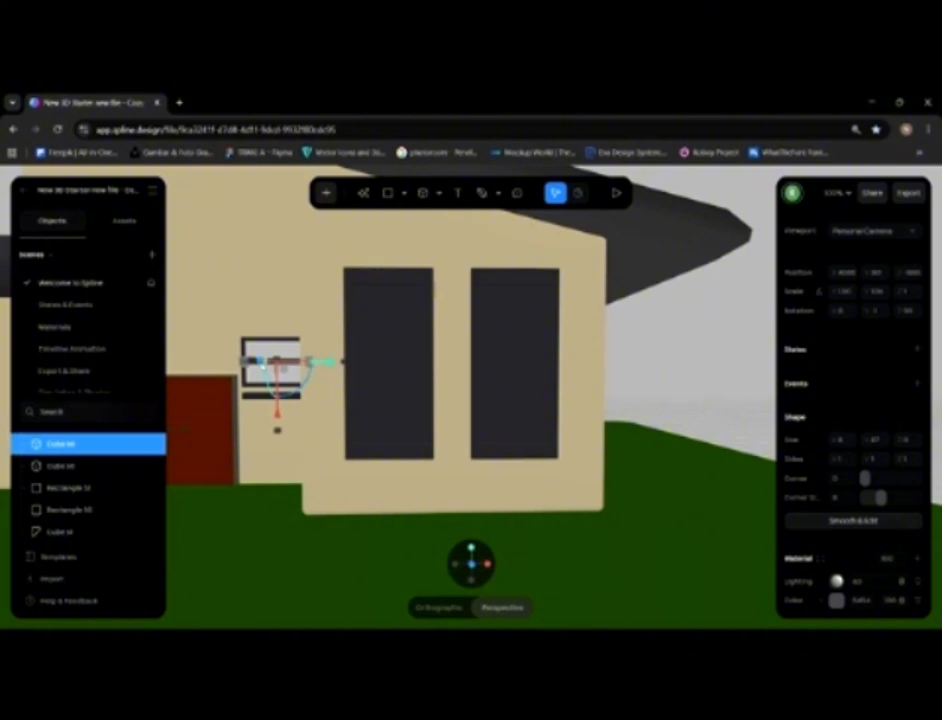
pyautogui.keyDown('alt'); pyautogui.moveTo(362, 387); pyautogui.dragTo(510, 420); pyautogui.keyUp('alt')
pyautogui.moveTo(262, 385); pyautogui.dragTo(448, 395)
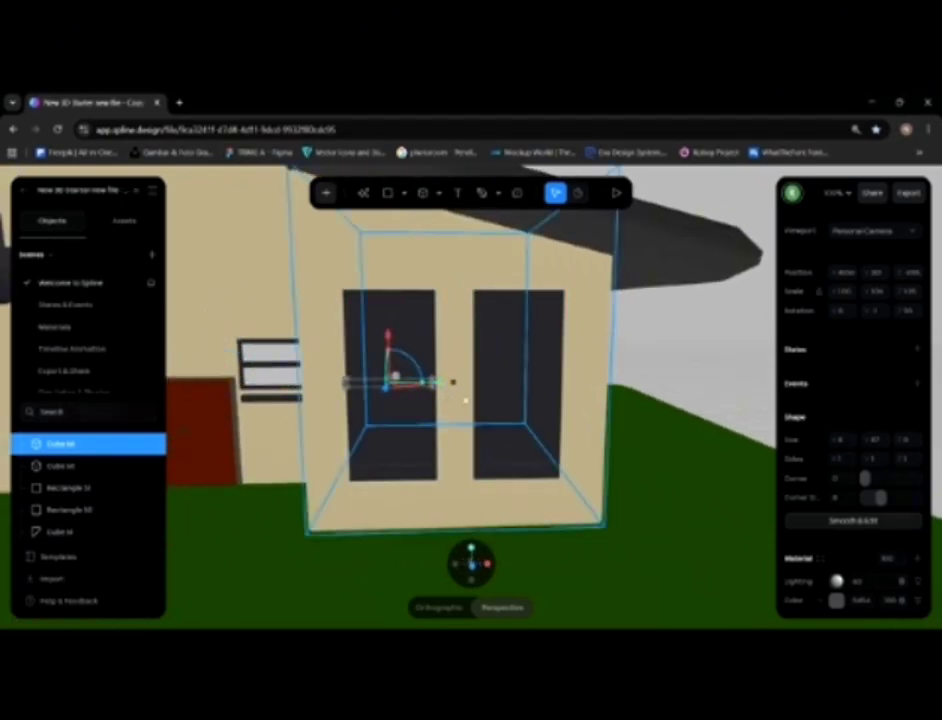
pyautogui.scroll(2, 471, 380)
pyautogui.moveTo(471, 380); pyautogui.dragTo(503, 366, button='middle')
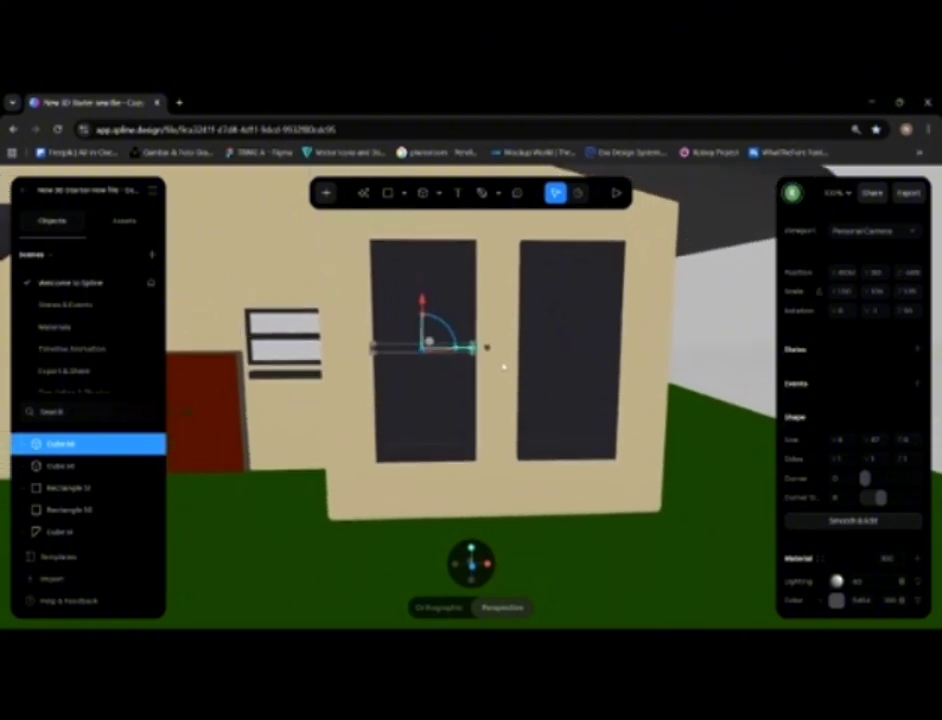
pyautogui.moveTo(487, 347); pyautogui.dragTo(588, 415)
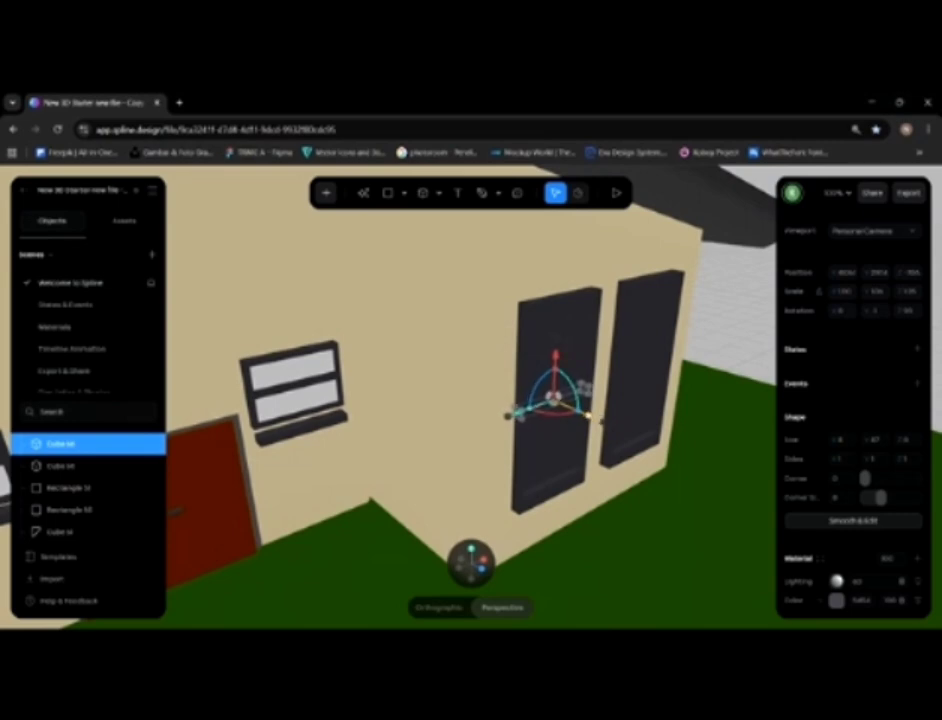
# Step: Duplicate the left tall panel's crossbar, slide the copy across the right tall panel, and deselect it
pyautogui.keyDown('alt'); pyautogui.moveTo(709, 341); pyautogui.dragTo(604, 326); pyautogui.keyUp('alt')
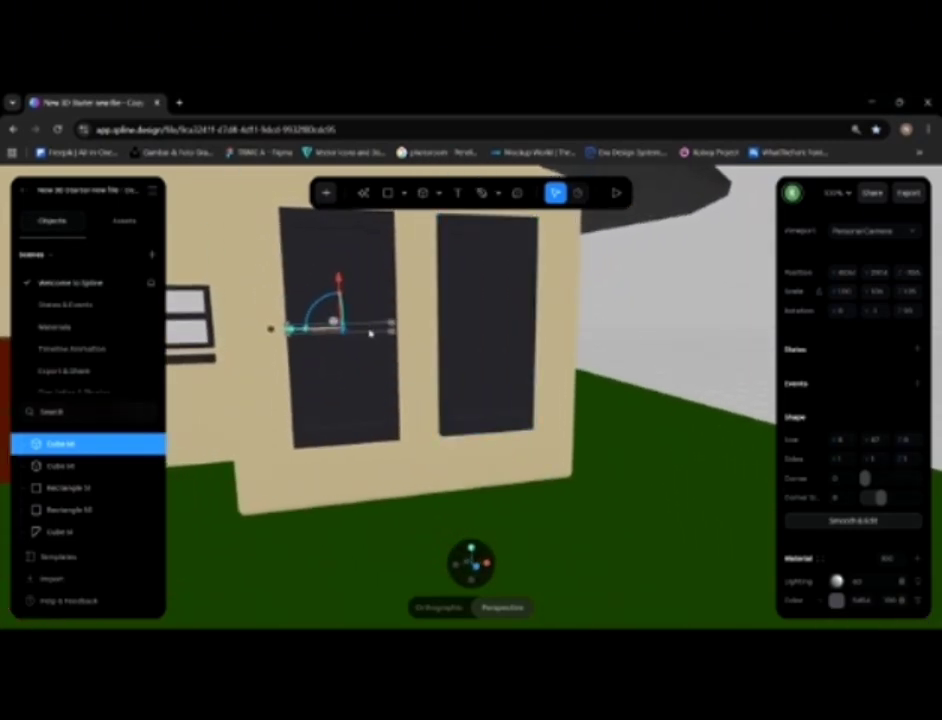
pyautogui.hotkey('ctrl', 'd')
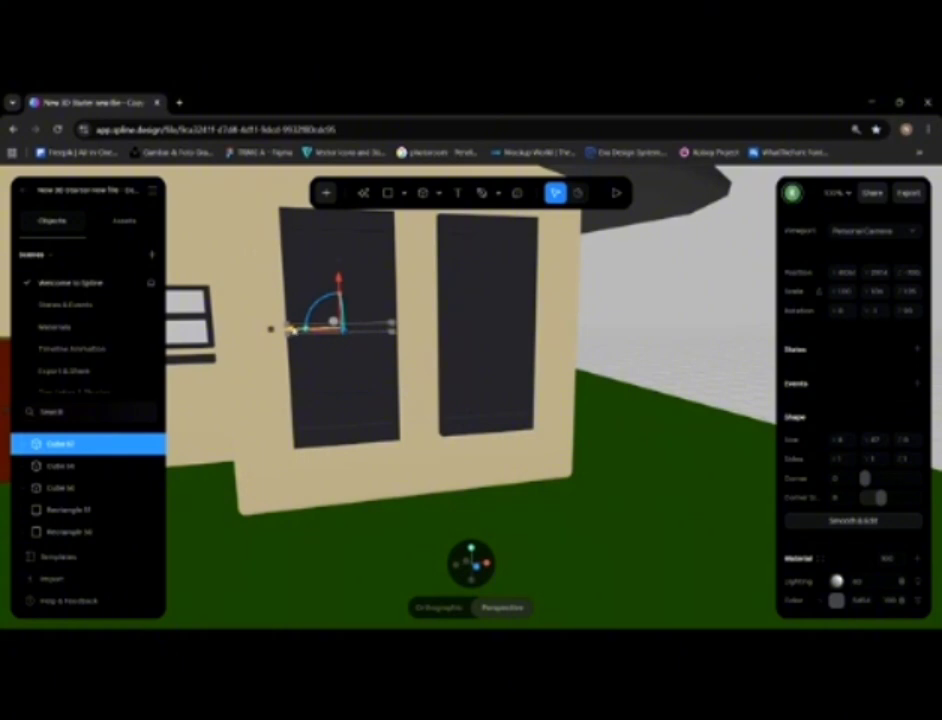
pyautogui.moveTo(291, 329); pyautogui.dragTo(448, 339)
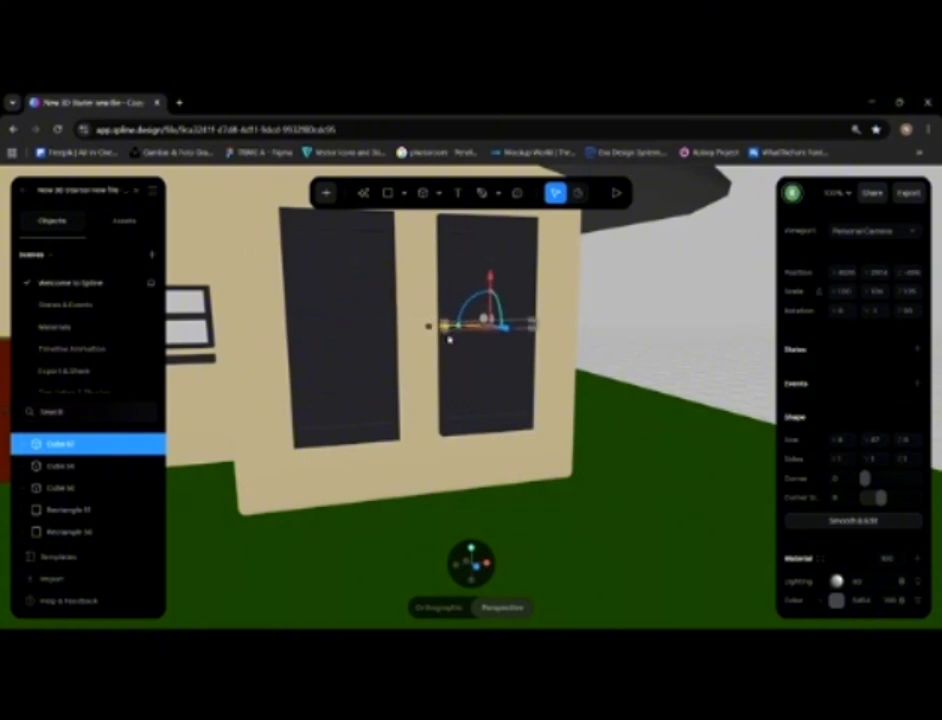
pyautogui.click(658, 324)
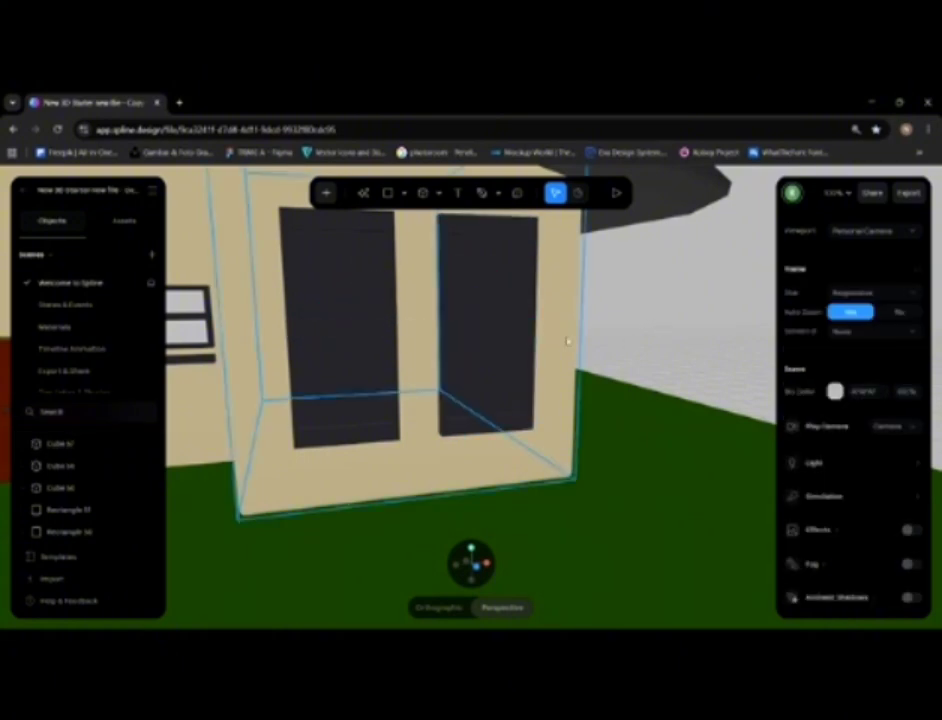
# Step: Select the crossbar on the right tall panel and fine-tune its position so it lines up with the panel
pyautogui.scroll(5, 568, 336)
pyautogui.scroll(5, 564, 349)
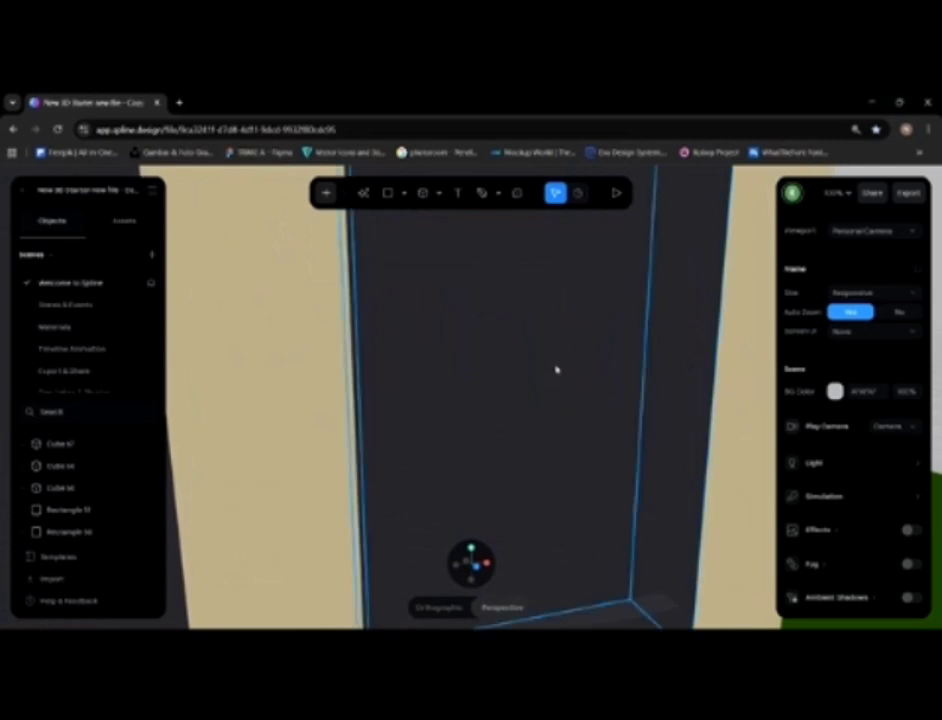
pyautogui.click(570, 312)
pyautogui.click(570, 312)
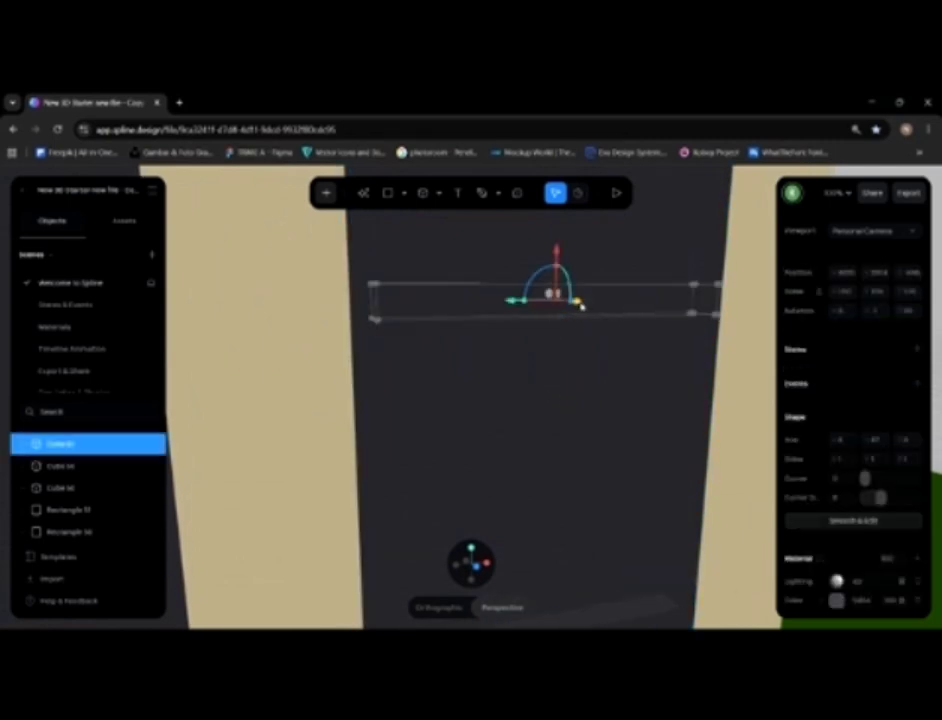
pyautogui.scroll(-3, 587, 307)
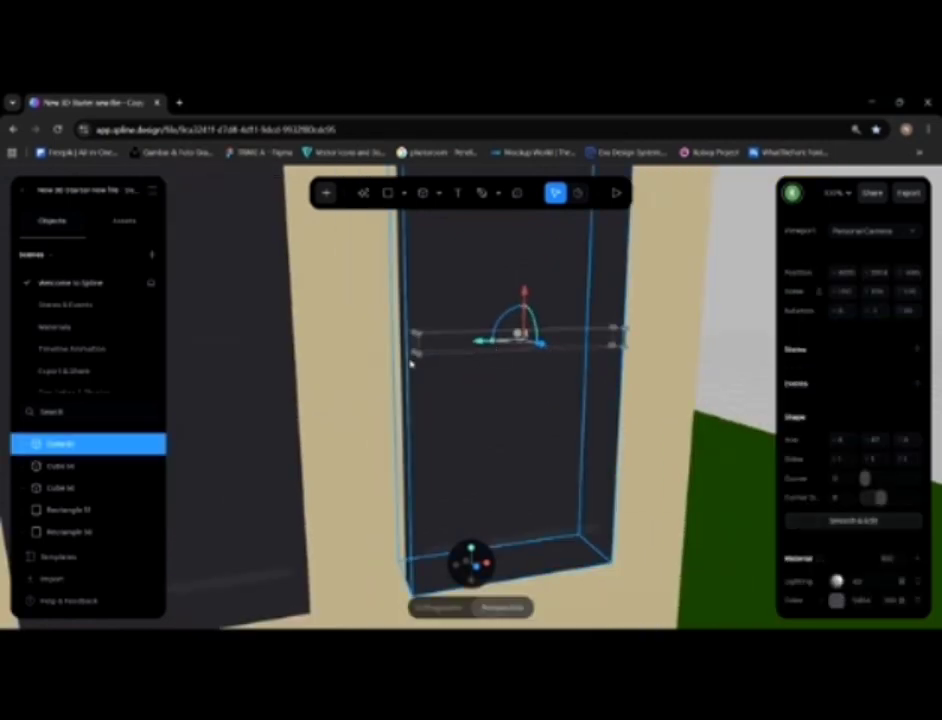
pyautogui.keyDown('alt'); pyautogui.moveTo(341, 364); pyautogui.dragTo(326, 357); pyautogui.keyUp('alt')
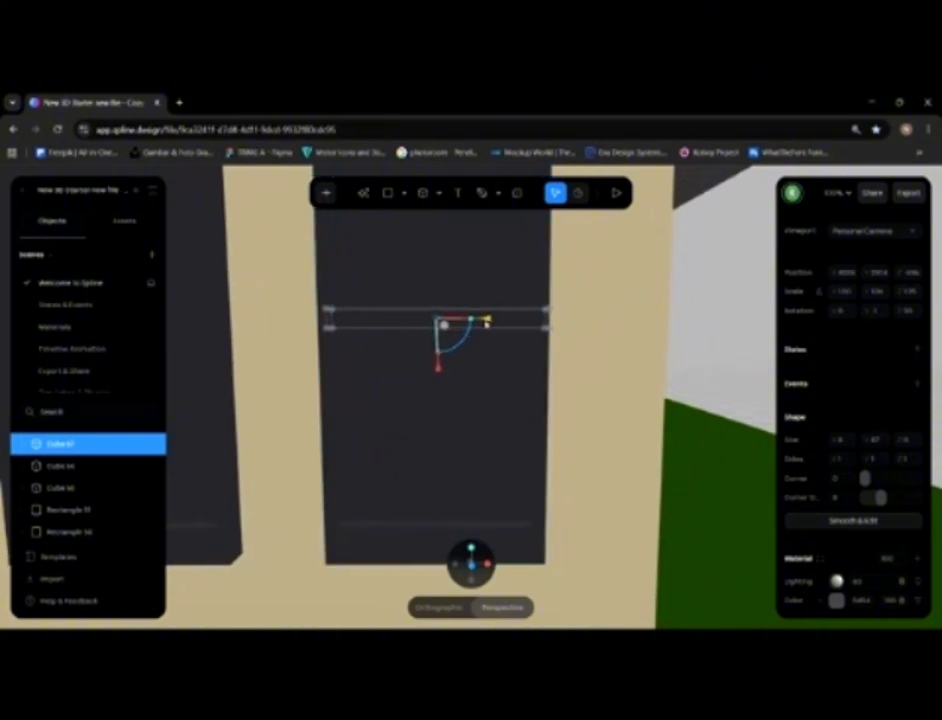
pyautogui.keyDown('alt'); pyautogui.moveTo(282, 365); pyautogui.dragTo(299, 362); pyautogui.keyUp('alt')
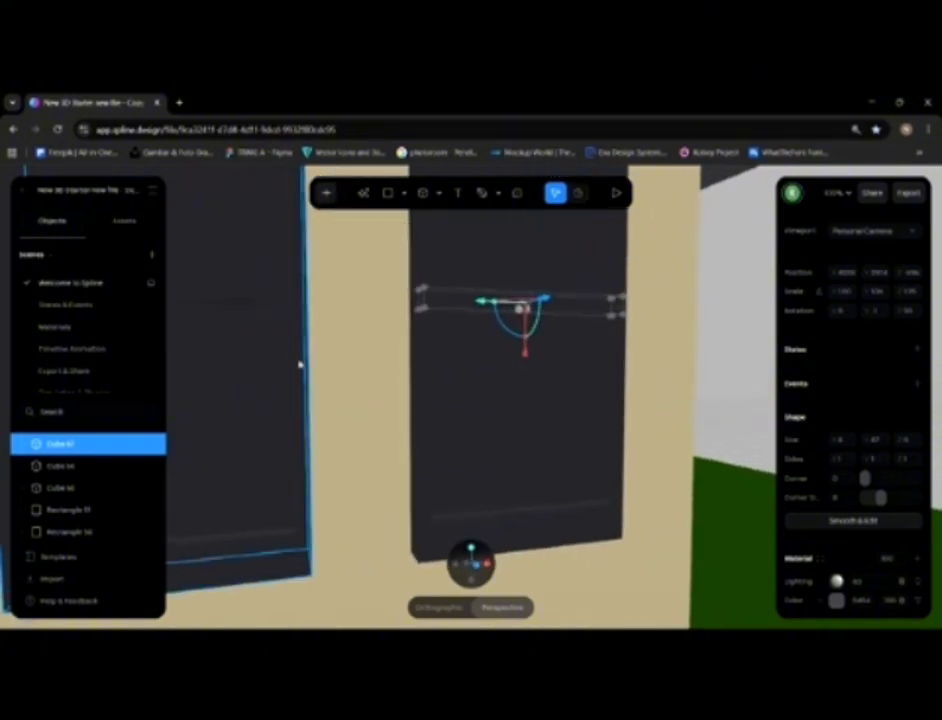
# Step: Nudge the left tall panel's crossbar slightly along its depth and clear the selection
pyautogui.moveTo(286, 353); pyautogui.dragTo(430, 386, button='middle')
pyautogui.click(443, 353)
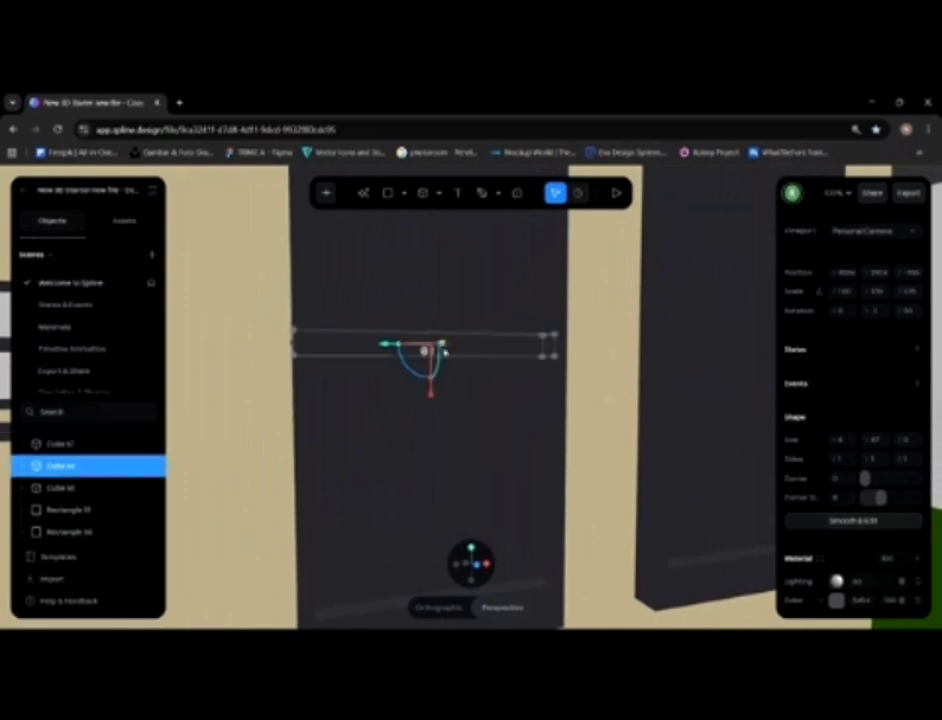
pyautogui.moveTo(443, 346); pyautogui.dragTo(449, 345)
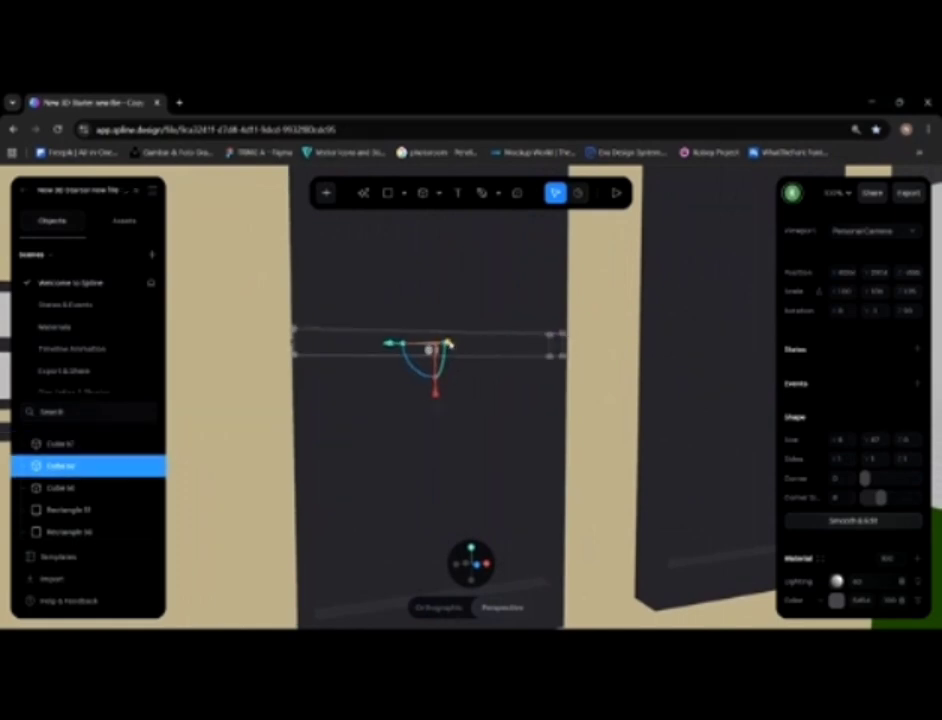
pyautogui.click(595, 359)
pyautogui.scroll(-5, 590, 360)
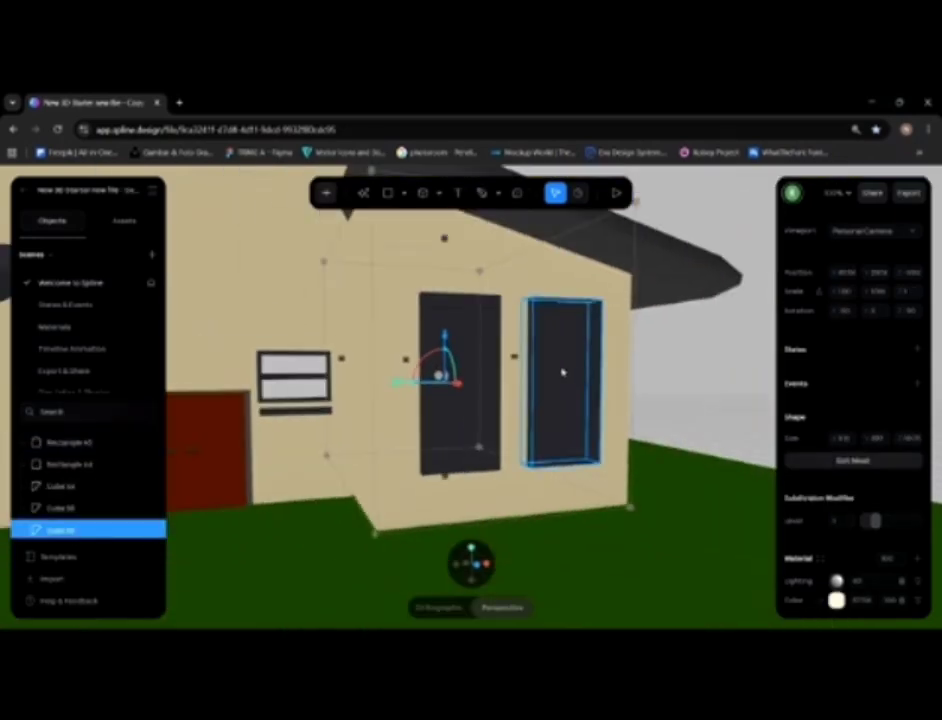
pyautogui.moveTo(563, 372)
pyautogui.keyDown('alt'); pyautogui.mouseDown()
pyautogui.moveTo(551, 371)
pyautogui.moveTo(580, 367)
pyautogui.mouseUp(); pyautogui.keyUp('alt')
pyautogui.click(690, 342)
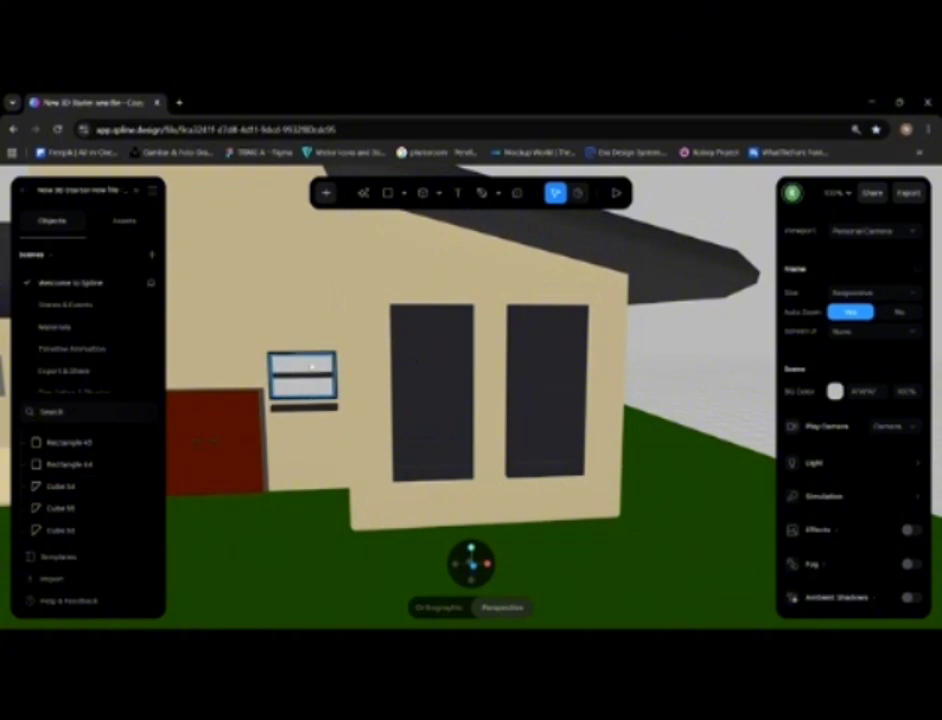
# Step: Draw a rectangle on the left tall panel, leaving a narrow border of the dark frame around it
pyautogui.keyDown('alt'); pyautogui.moveTo(312, 366); pyautogui.dragTo(385, 315); pyautogui.keyUp('alt')
pyautogui.click(348, 284)
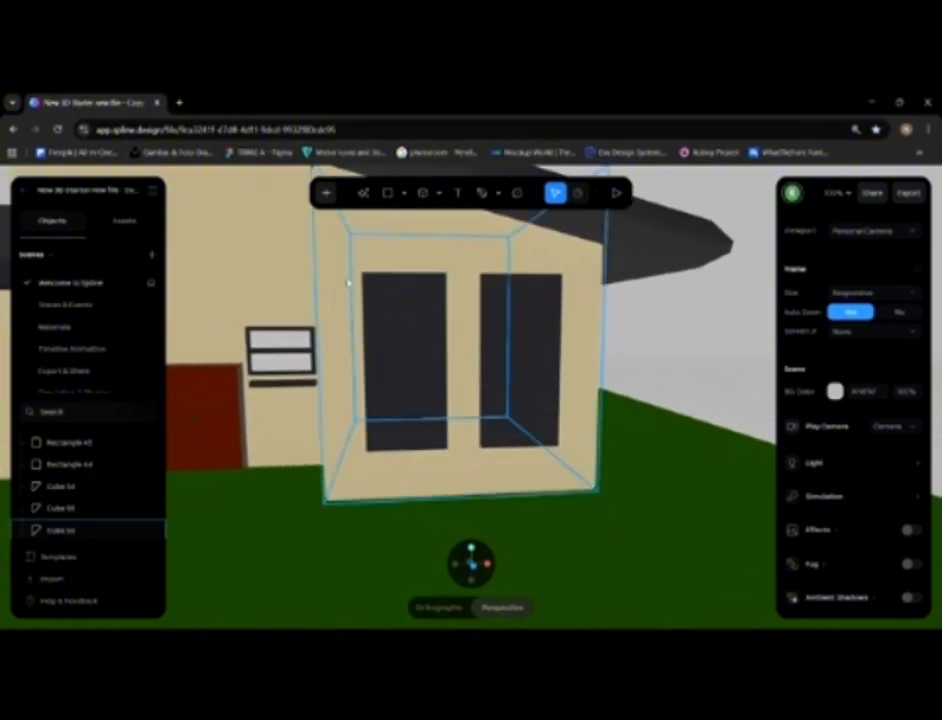
pyautogui.press('r')
pyautogui.click(378, 300)
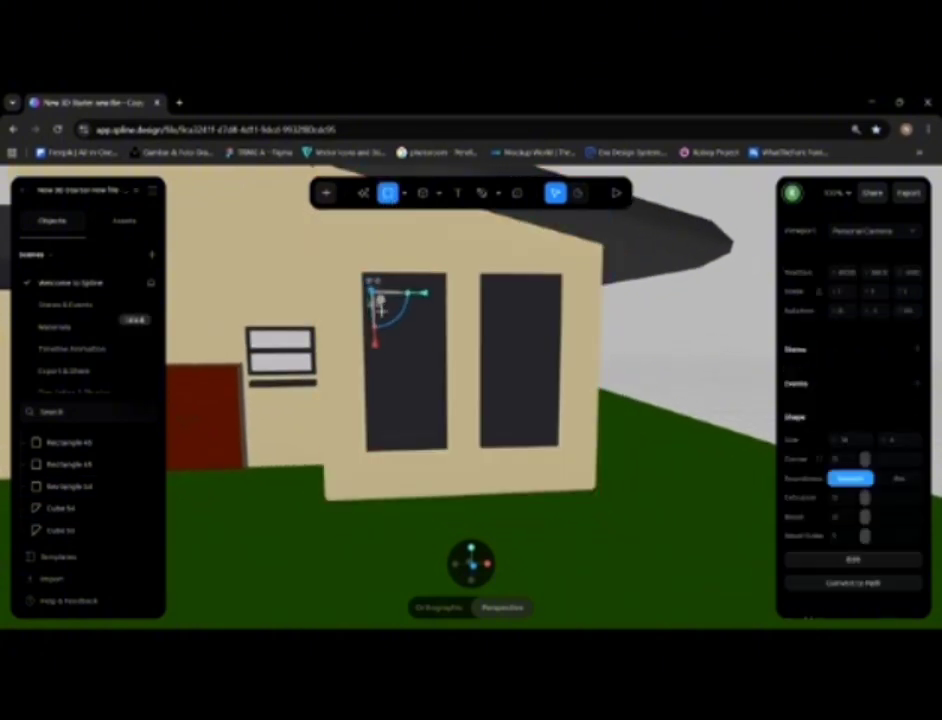
pyautogui.moveTo(380, 310); pyautogui.dragTo(438, 433)
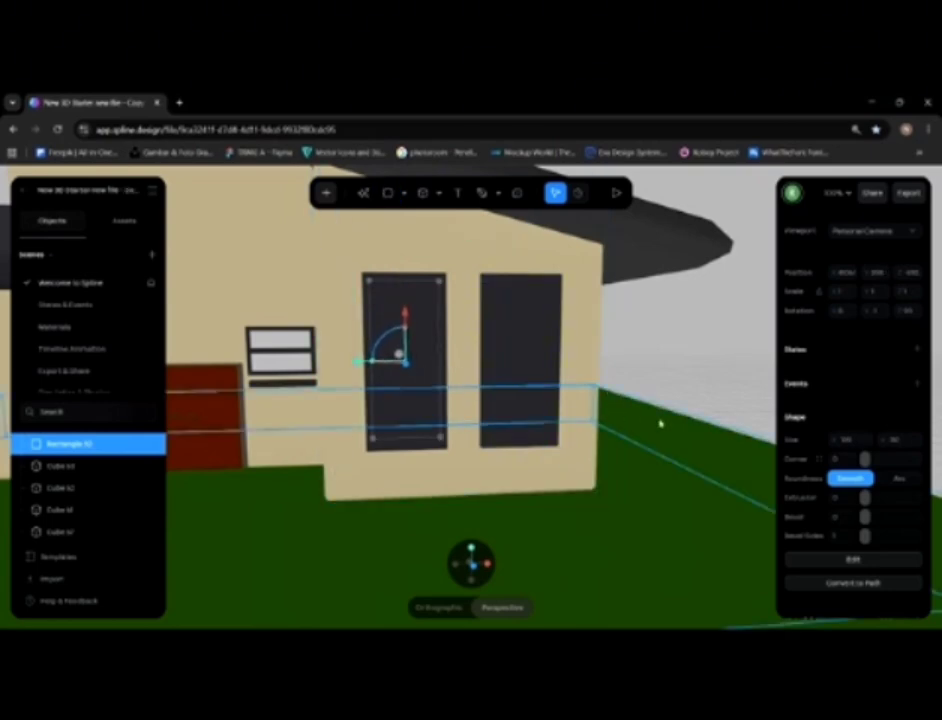
# Step: Colour the new rectangle white as window glass and deselect it
pyautogui.scroll(-3, 841, 509)
pyautogui.click(835, 414)
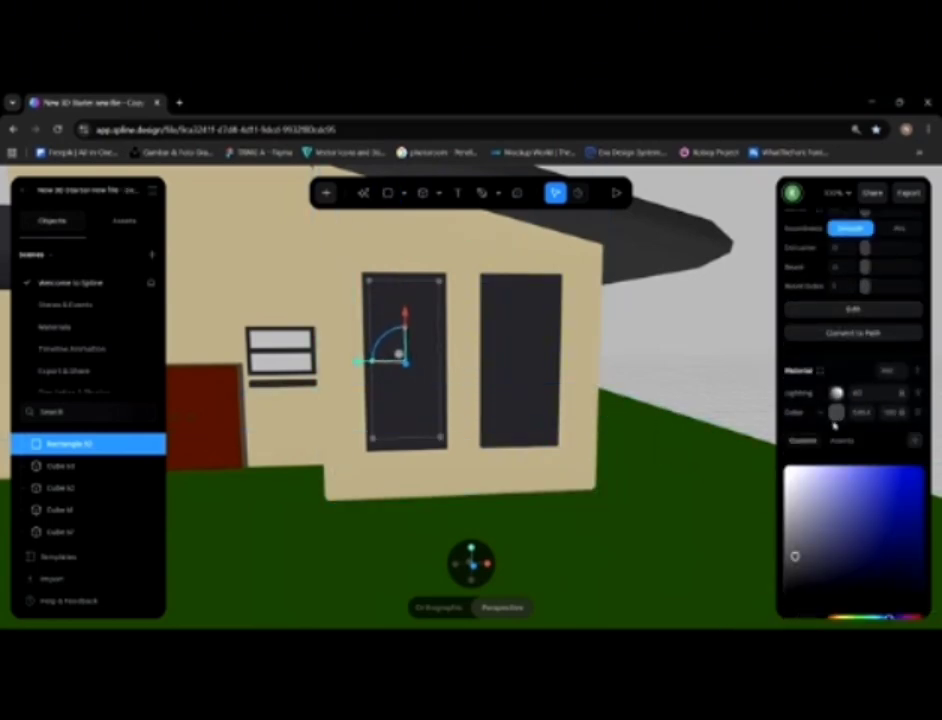
pyautogui.moveTo(794, 552); pyautogui.dragTo(765, 442)
pyautogui.click(717, 356)
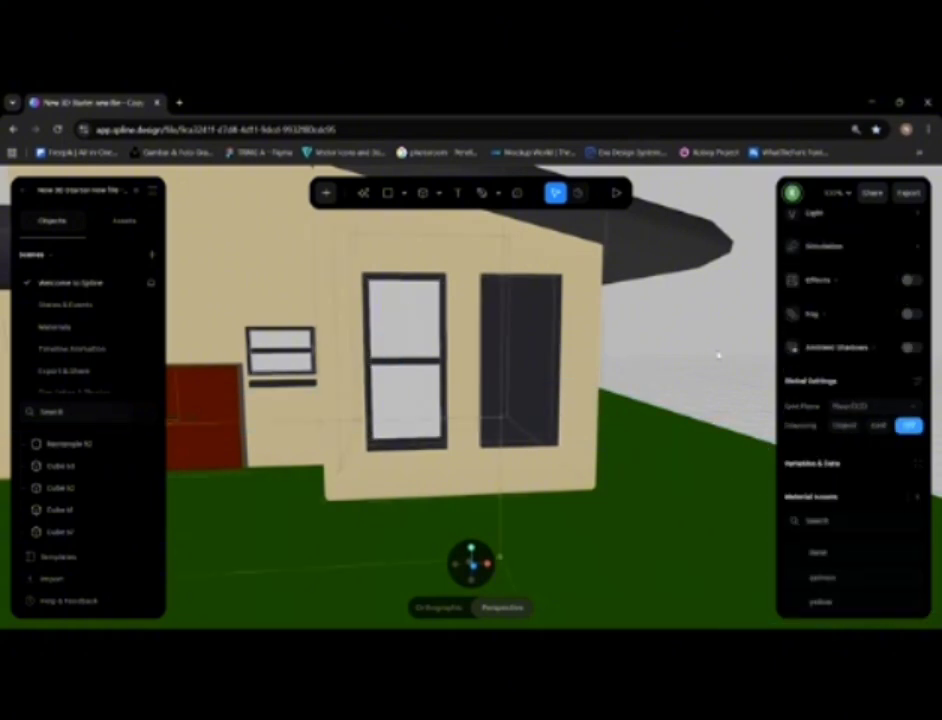
# Step: Select the left tall window's glass pane and adjust its depth against the frame
pyautogui.moveTo(717, 356); pyautogui.dragTo(587, 396)
pyautogui.scroll(3, 585, 394)
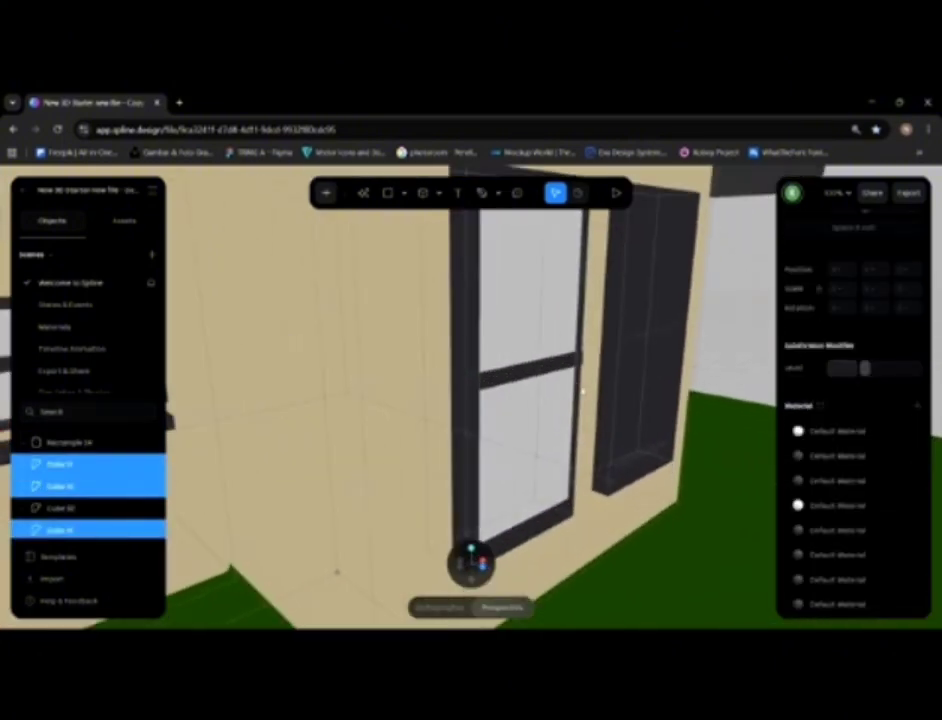
pyautogui.click(509, 331)
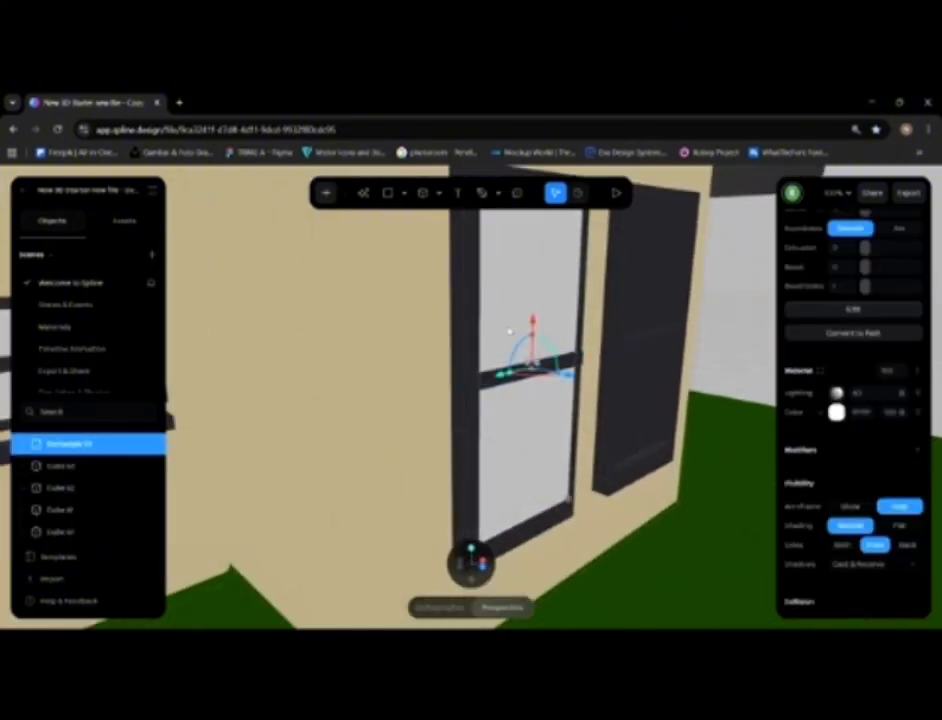
pyautogui.moveTo(569, 377)
pyautogui.mouseDown()
pyautogui.moveTo(562, 374)
pyautogui.moveTo(584, 371)
pyautogui.moveTo(576, 361)
pyautogui.mouseUp()
# Step: Duplicate the white glass pane, move the copy onto the right tall panel, and deselect it
pyautogui.scroll(-5, 576, 361)
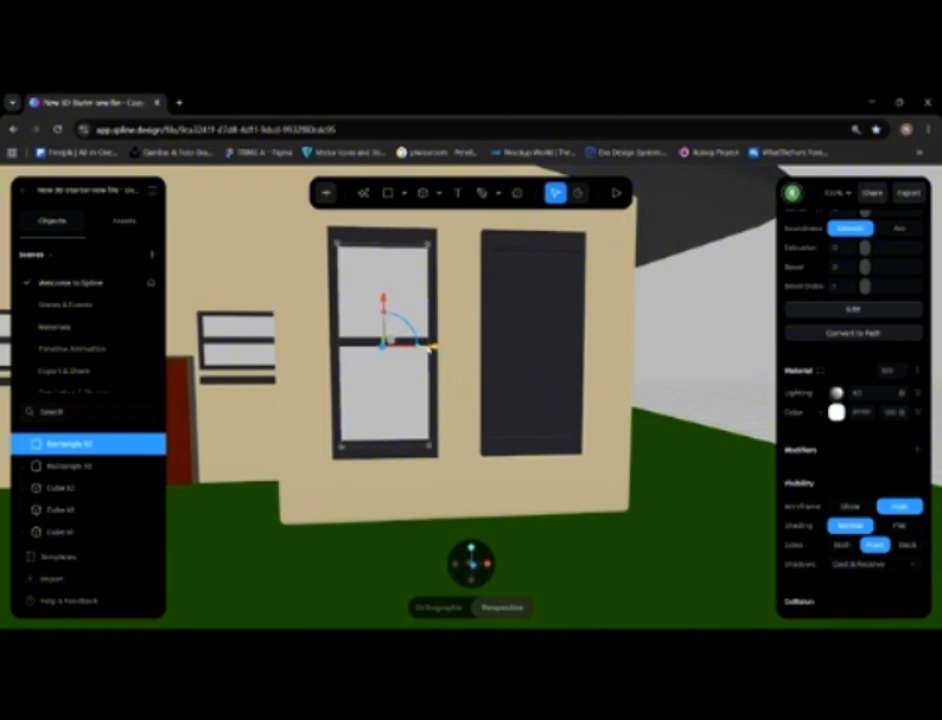
pyautogui.moveTo(430, 348); pyautogui.dragTo(578, 347)
pyautogui.scroll(-2, 642, 343)
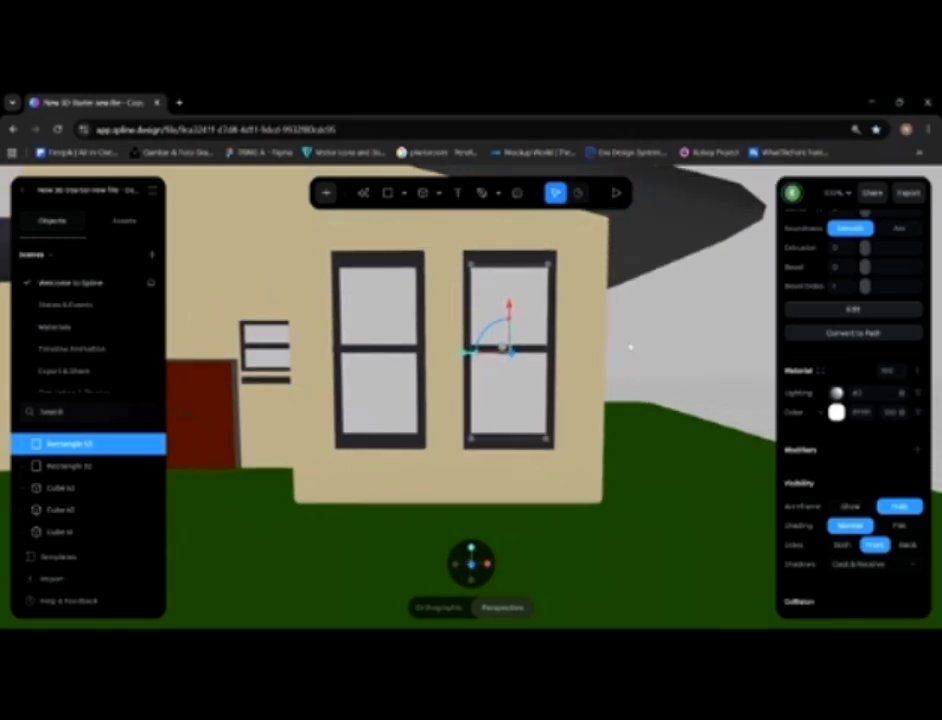
pyautogui.scroll(-10, 648, 345)
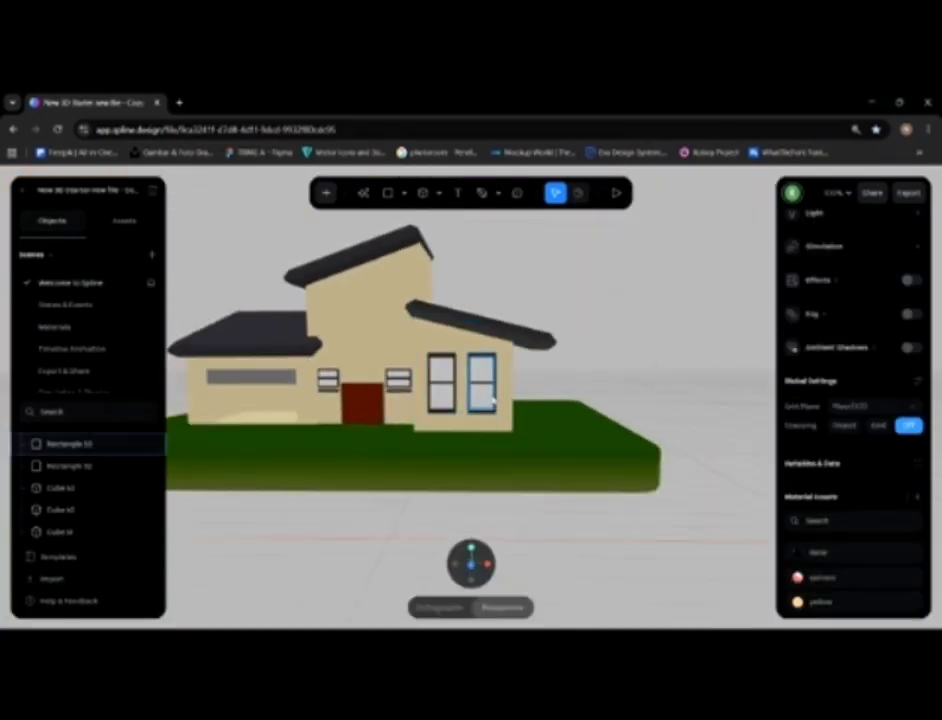
# Step: Duplicate the sill under the small window right of the door and move the copy onto the left tall window
pyautogui.scroll(10, 490, 385)
pyautogui.moveTo(405, 382); pyautogui.dragTo(550, 408, button='middle')
pyautogui.click(341, 392)
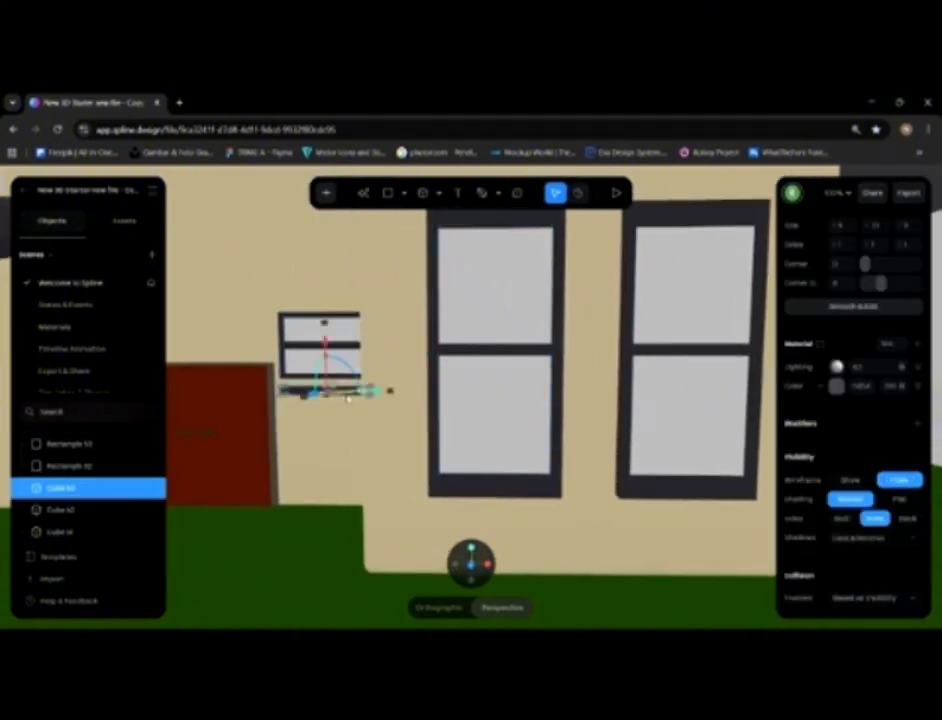
pyautogui.moveTo(311, 397); pyautogui.dragTo(533, 437)
pyautogui.click(535, 438)
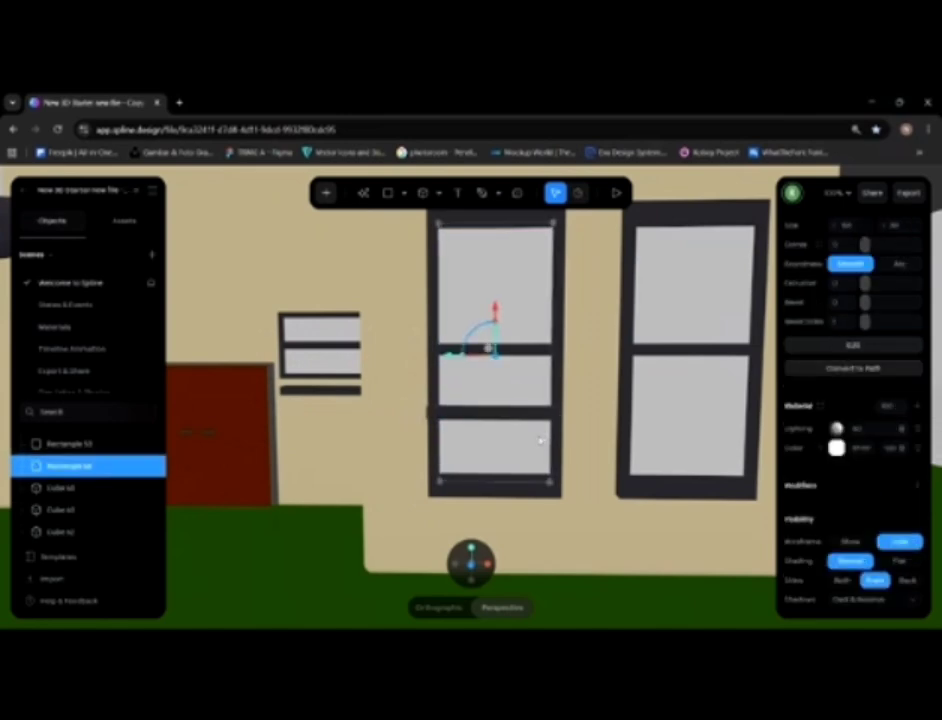
pyautogui.hotkey('ctrl', 'z')
# Step: Lower the copied sill beneath the left tall window and push it back toward the right wing's front wall
pyautogui.moveTo(400, 414); pyautogui.dragTo(557, 414)
pyautogui.moveTo(490, 412); pyautogui.dragTo(498, 498)
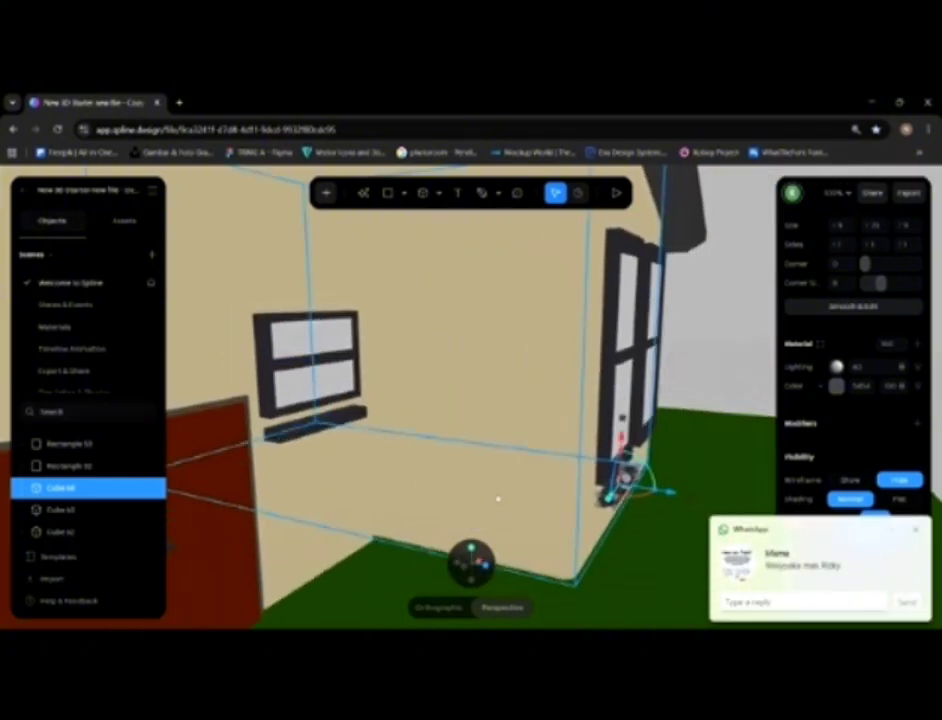
pyautogui.click(915, 531)
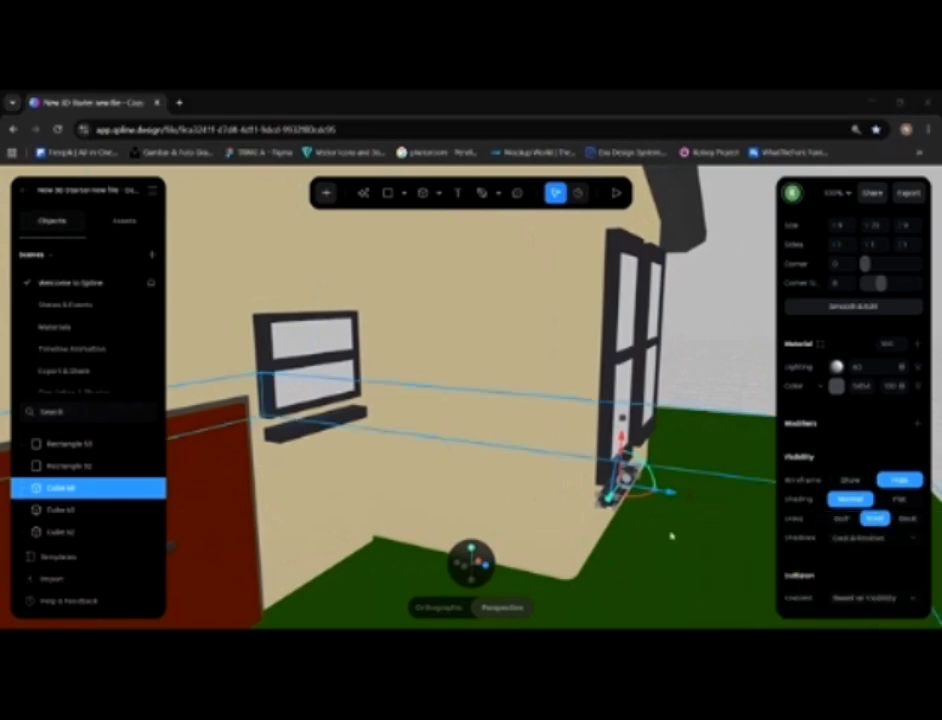
pyautogui.moveTo(661, 497); pyautogui.dragTo(664, 498)
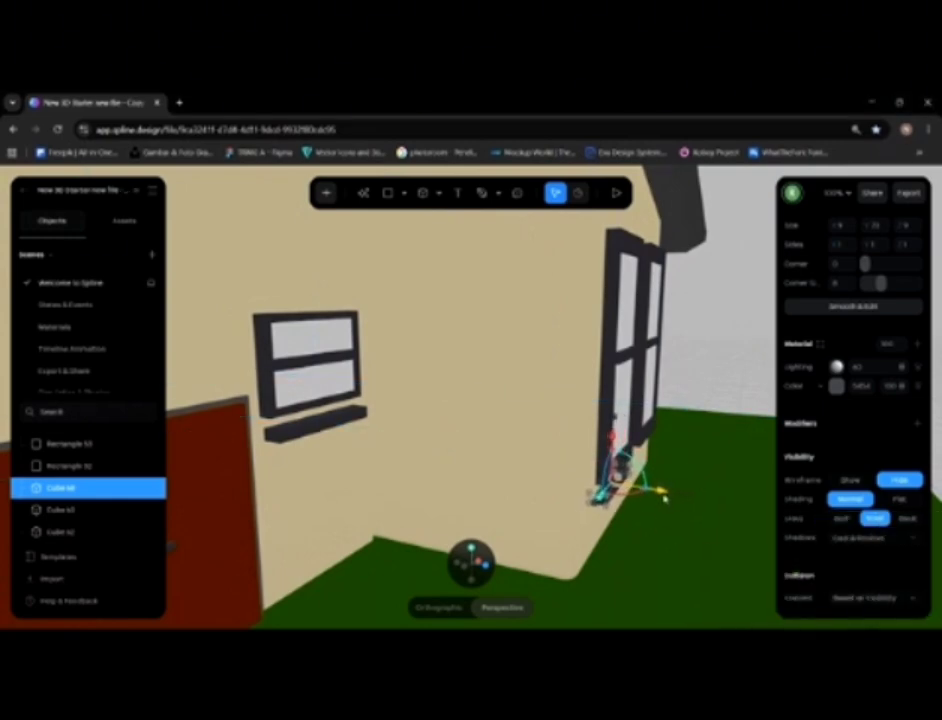
# Step: Duplicate the sill beneath the left tall window, move the copy beneath the right tall window, and deselect it
pyautogui.click(680, 433)
pyautogui.click(703, 360)
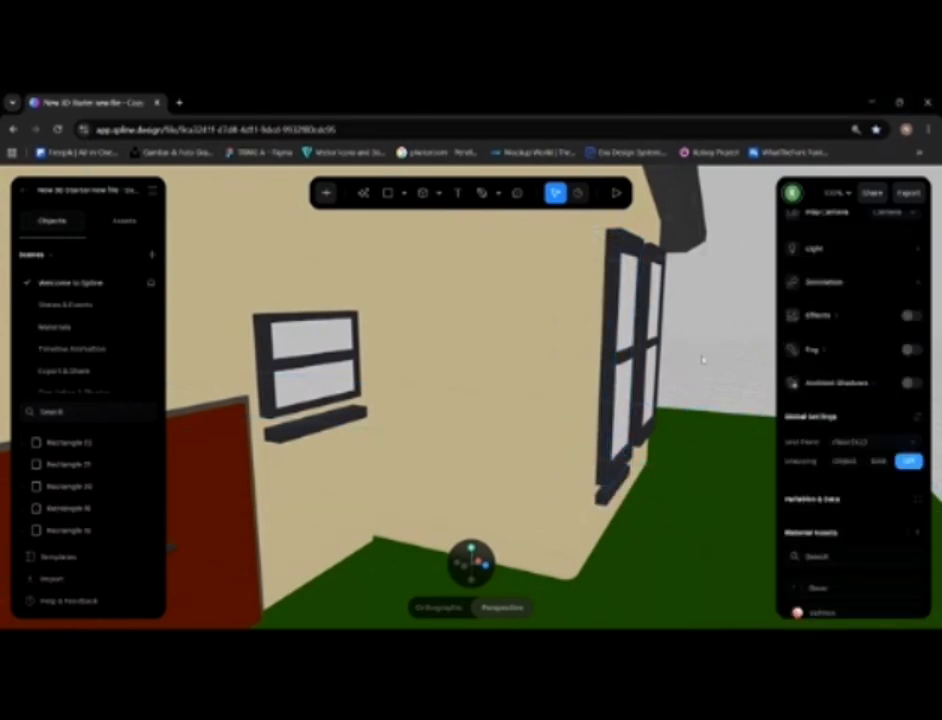
pyautogui.moveTo(675, 352); pyautogui.dragTo(545, 338)
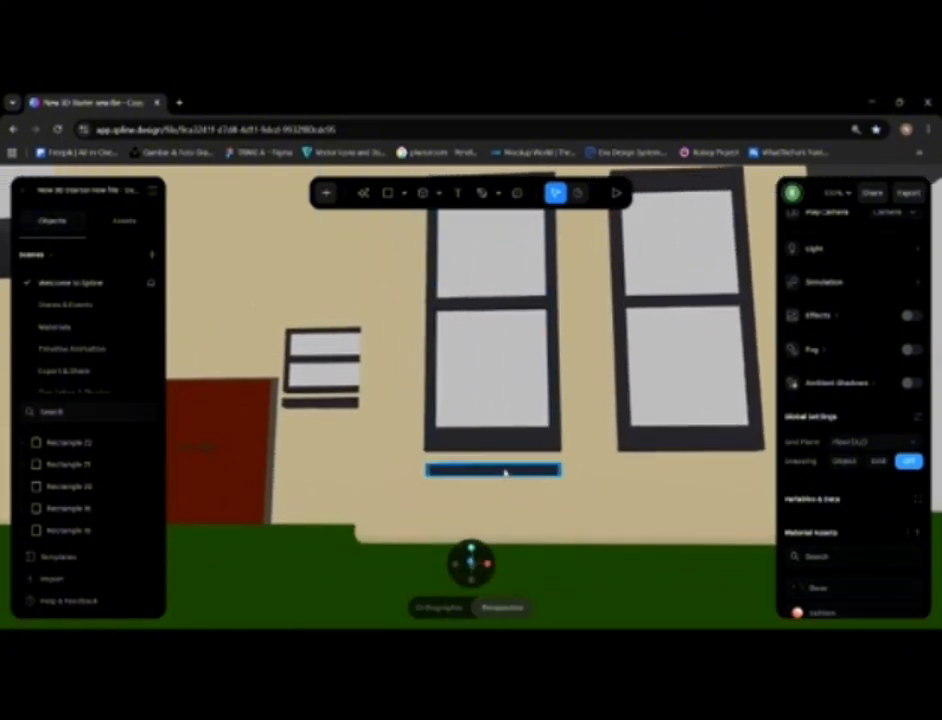
pyautogui.click(500, 468)
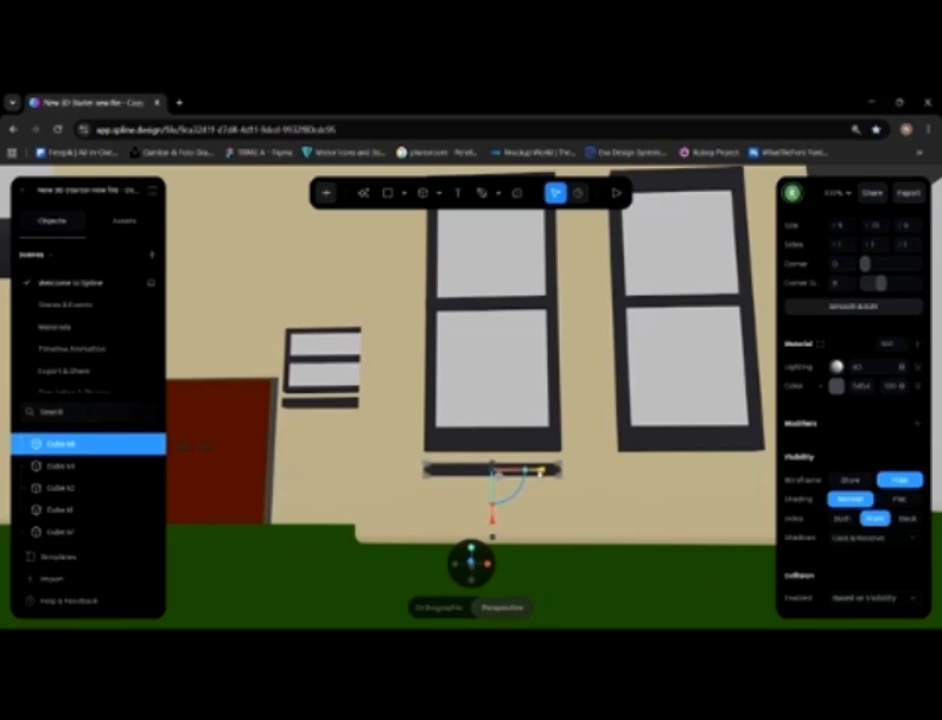
pyautogui.keyDown('alt'); pyautogui.moveTo(543, 474); pyautogui.dragTo(742, 481); pyautogui.keyUp('alt')
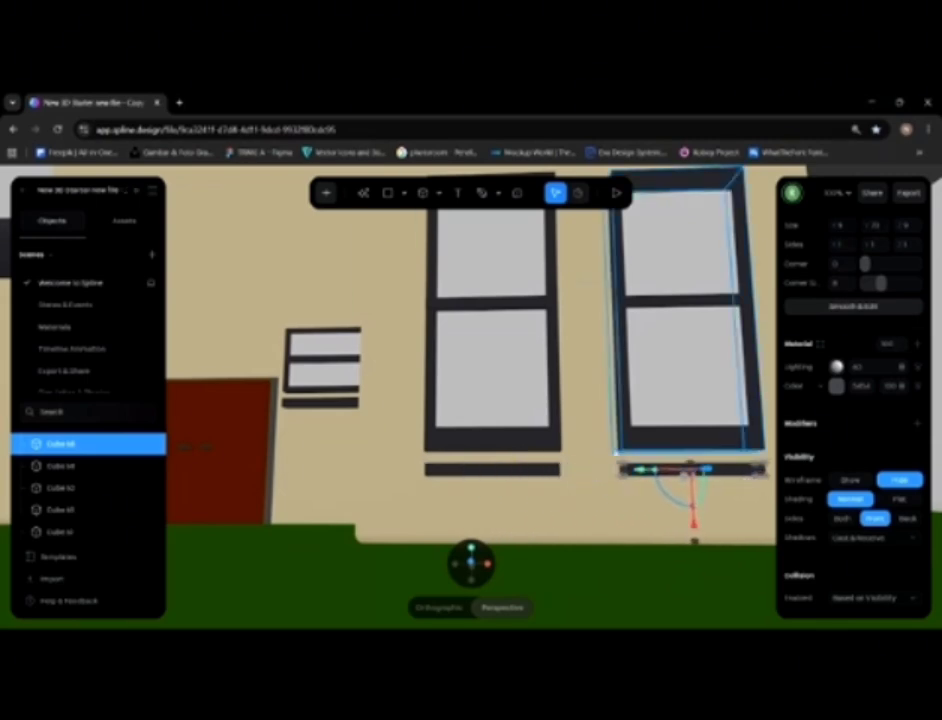
pyautogui.click(589, 446)
pyautogui.scroll(-5, 592, 442)
pyautogui.click(650, 370)
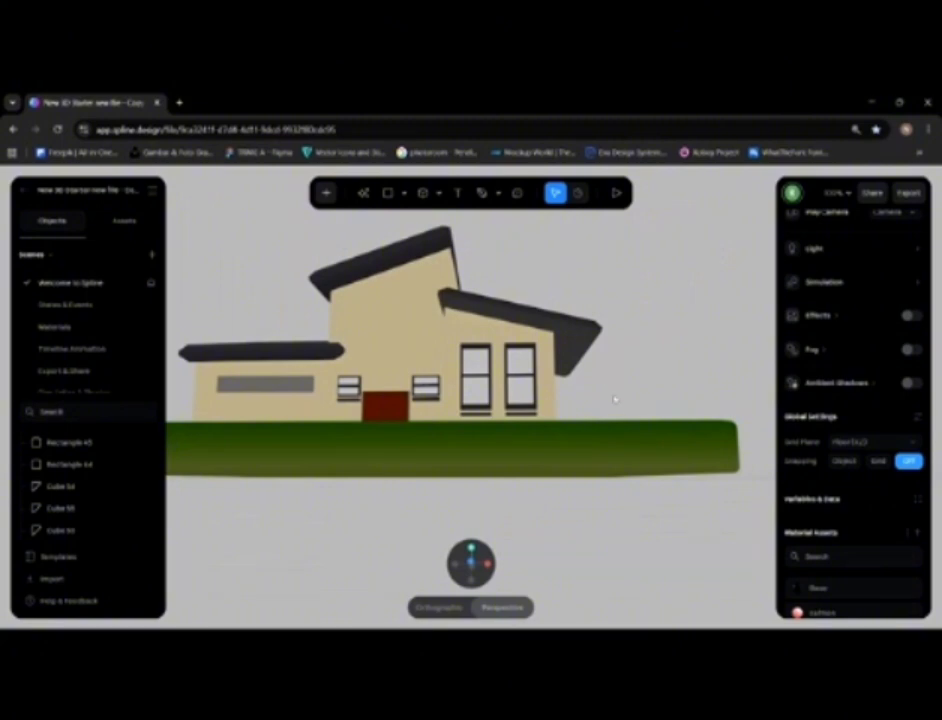
# Step: Draw a cylinder as a round window frame on the central tower's front wall, above the door
pyautogui.keyDown('alt'); pyautogui.moveTo(615, 399); pyautogui.dragTo(604, 373); pyautogui.keyUp('alt')
pyautogui.scroll(10, 604, 373)
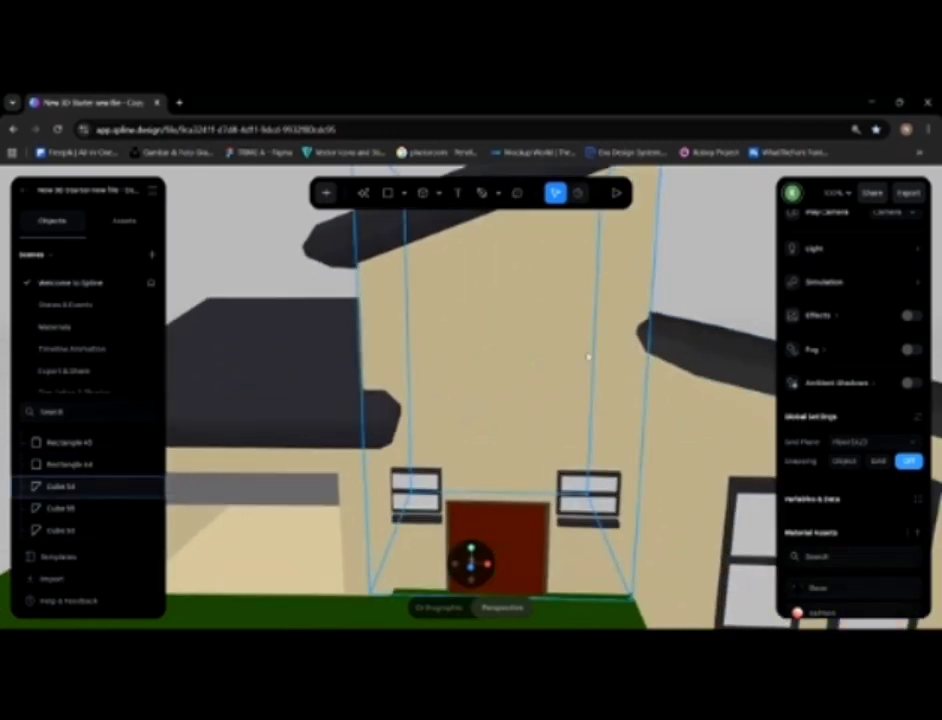
pyautogui.scroll(10, 525, 377)
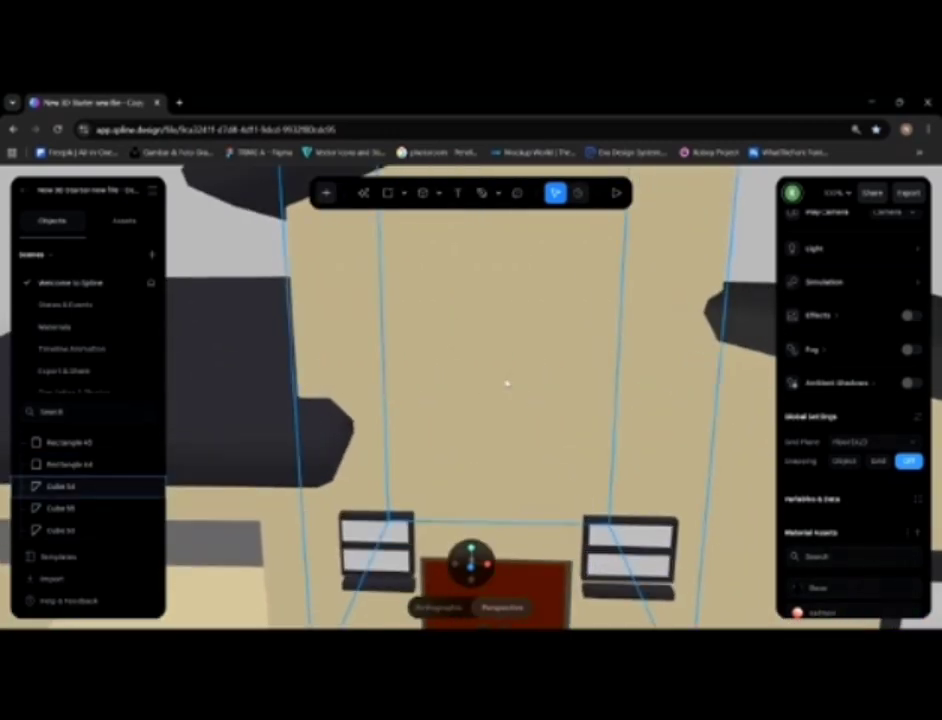
pyautogui.keyDown('alt'); pyautogui.moveTo(509, 356); pyautogui.dragTo(513, 351); pyautogui.keyUp('alt')
pyautogui.moveTo(513, 351); pyautogui.dragTo(479, 379, button='middle')
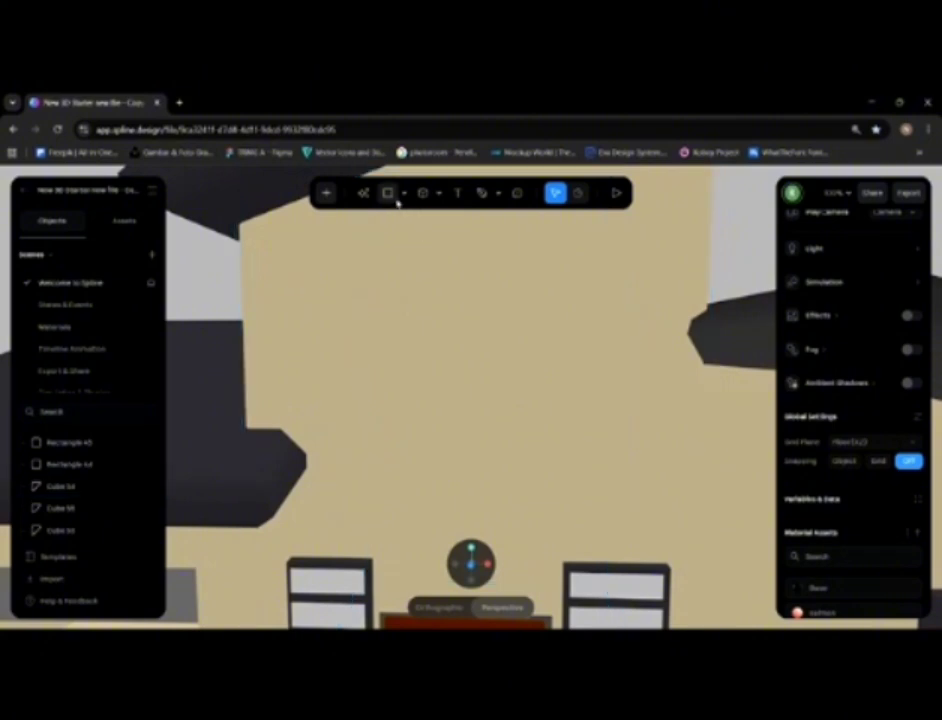
pyautogui.click(438, 193)
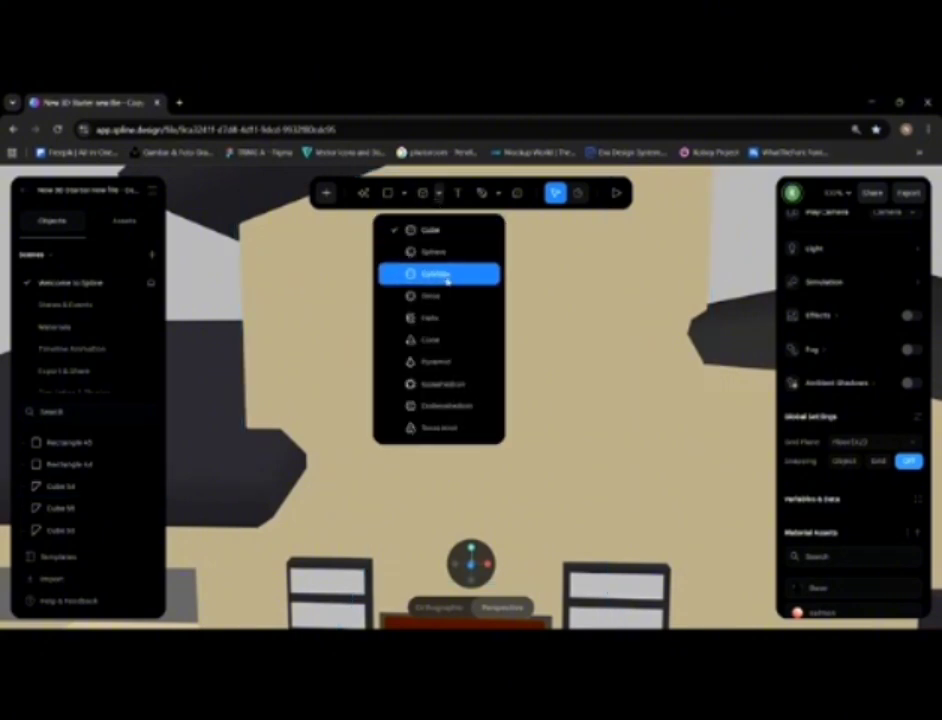
pyautogui.click(432, 273)
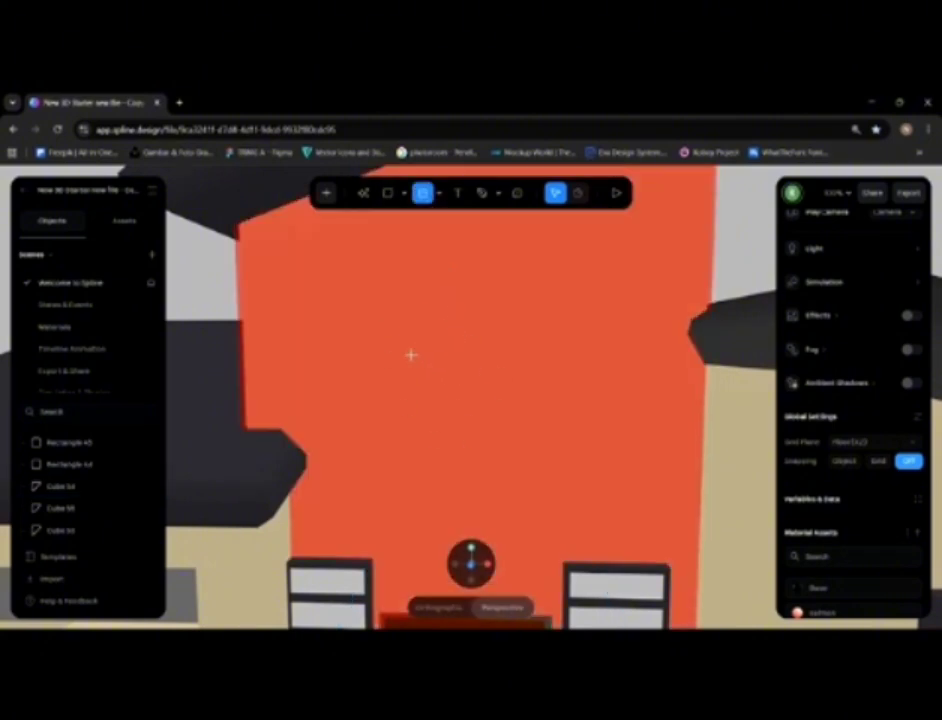
pyautogui.moveTo(418, 351); pyautogui.dragTo(503, 437)
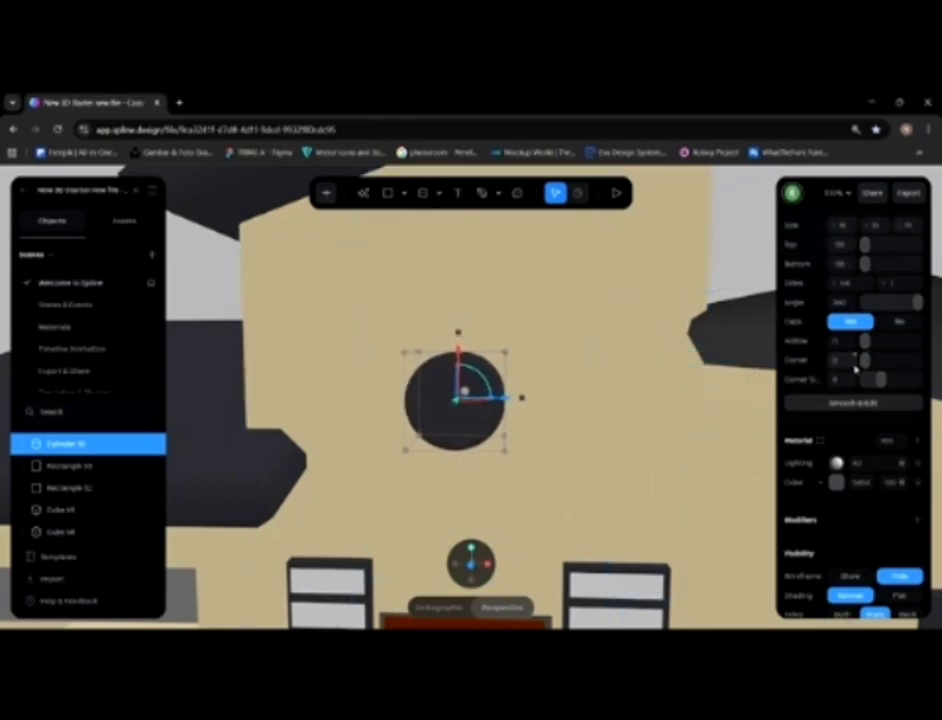
# Step: Push the cylinder back so less of it protrudes from the tower wall, and nudge it sideways above the door
pyautogui.moveTo(757, 282); pyautogui.dragTo(580, 417)
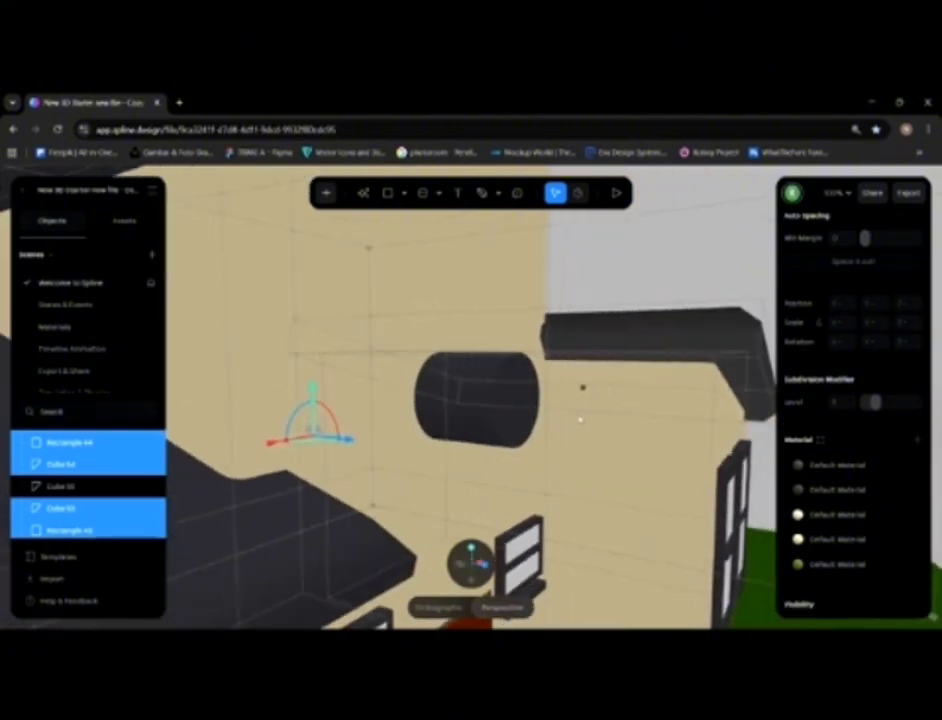
pyautogui.click(647, 269)
pyautogui.click(504, 392)
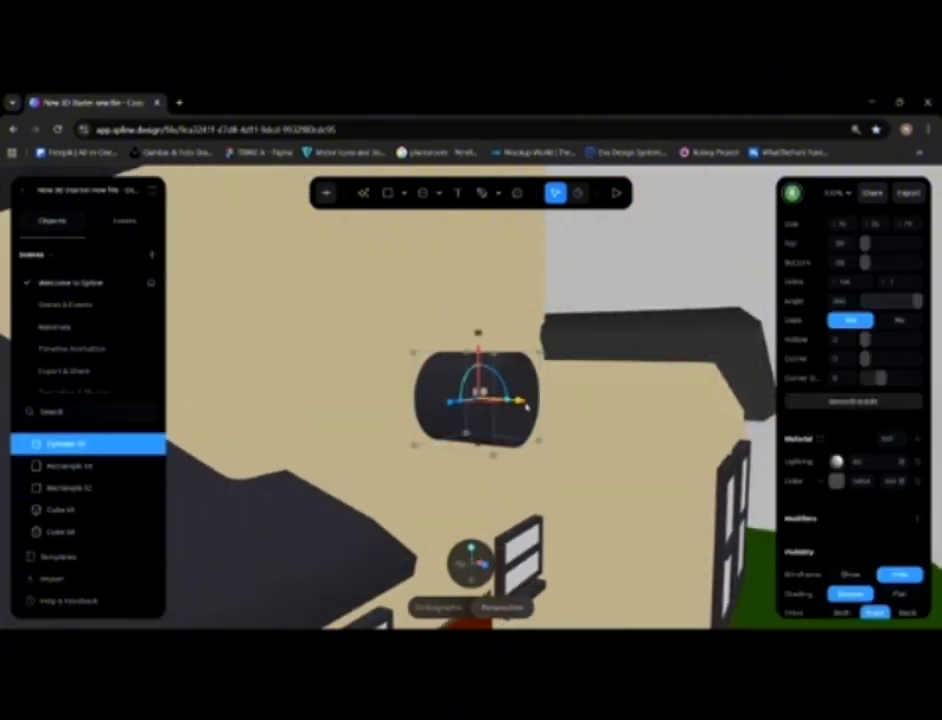
pyautogui.moveTo(508, 402); pyautogui.dragTo(481, 399)
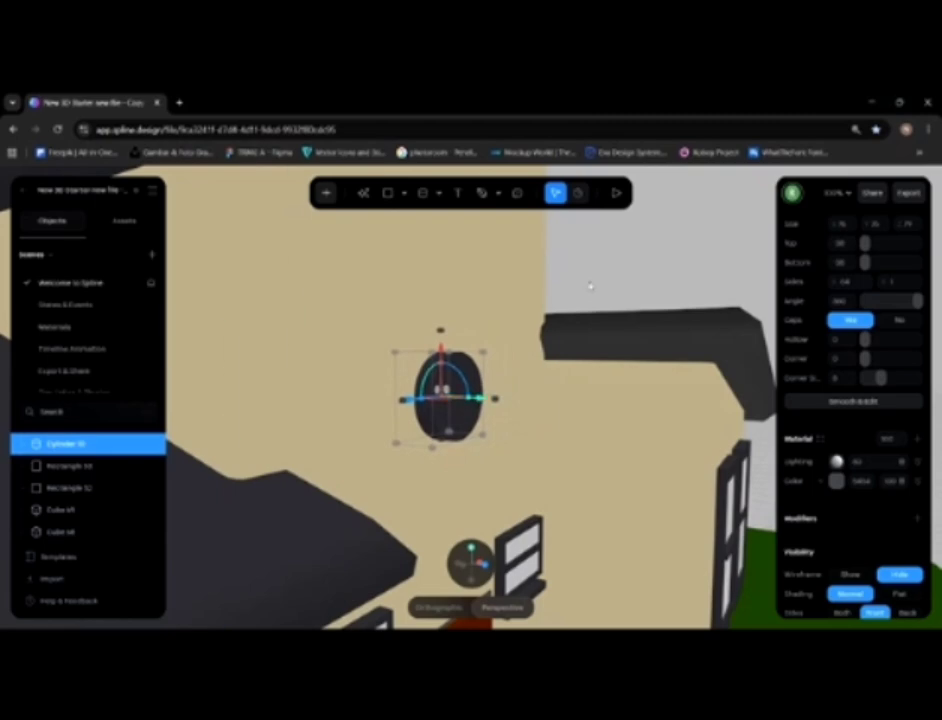
pyautogui.click(591, 286)
pyautogui.moveTo(586, 355); pyautogui.dragTo(561, 489, button='right')
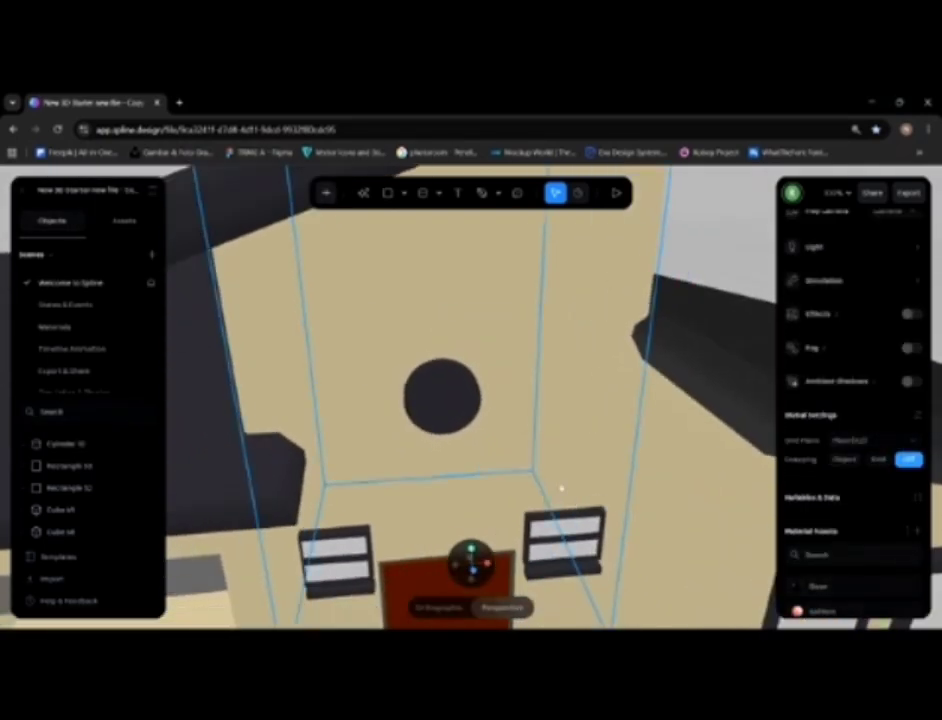
pyautogui.moveTo(585, 311); pyautogui.dragTo(589, 294, button='right')
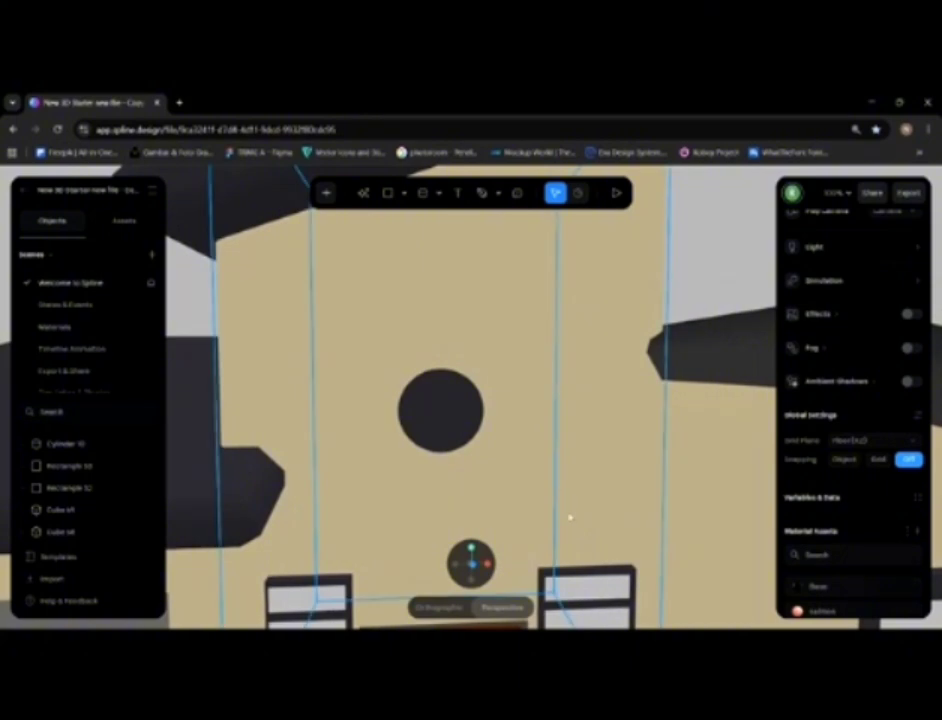
pyautogui.click(447, 425)
pyautogui.moveTo(393, 410); pyautogui.dragTo(395, 410)
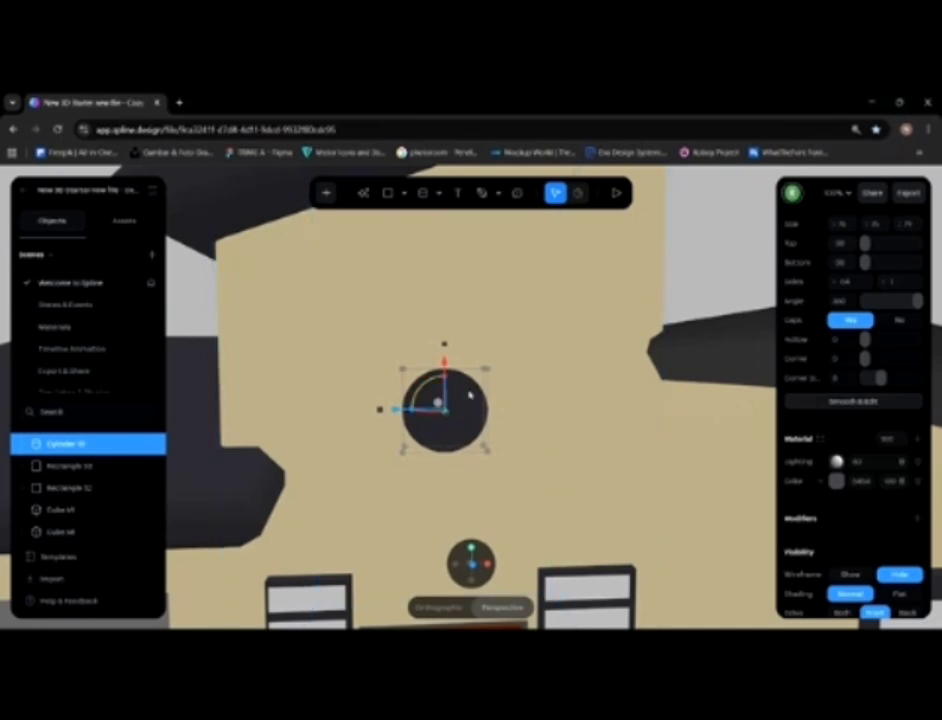
# Step: Convert the cylinder to an editable mesh with Smooth & Edit and select all the wedge faces of its front cap
pyautogui.click(866, 401)
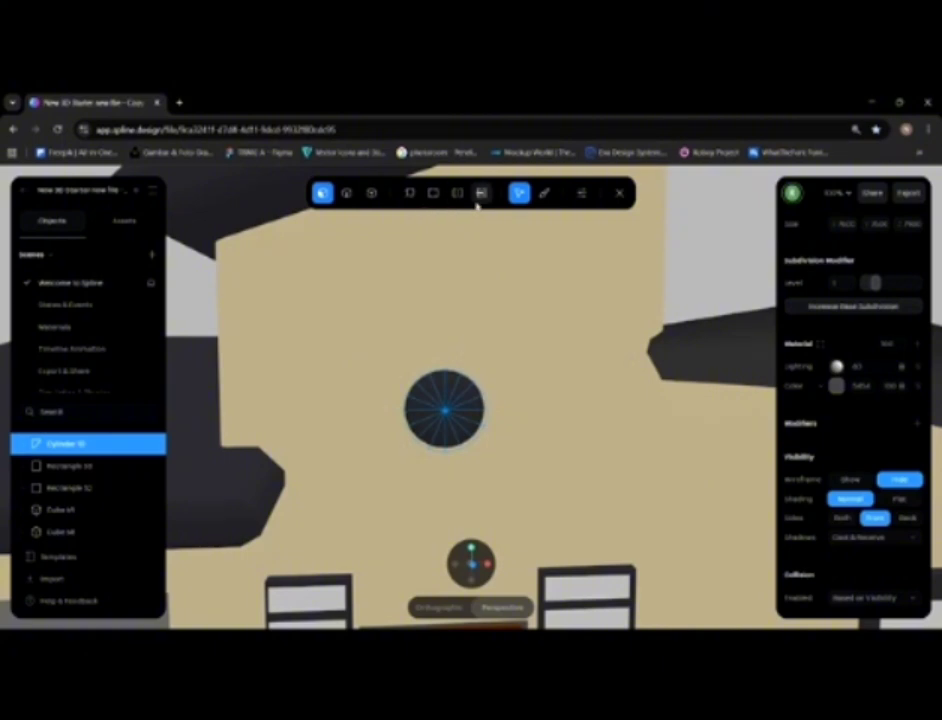
pyautogui.scroll(3, 452, 397)
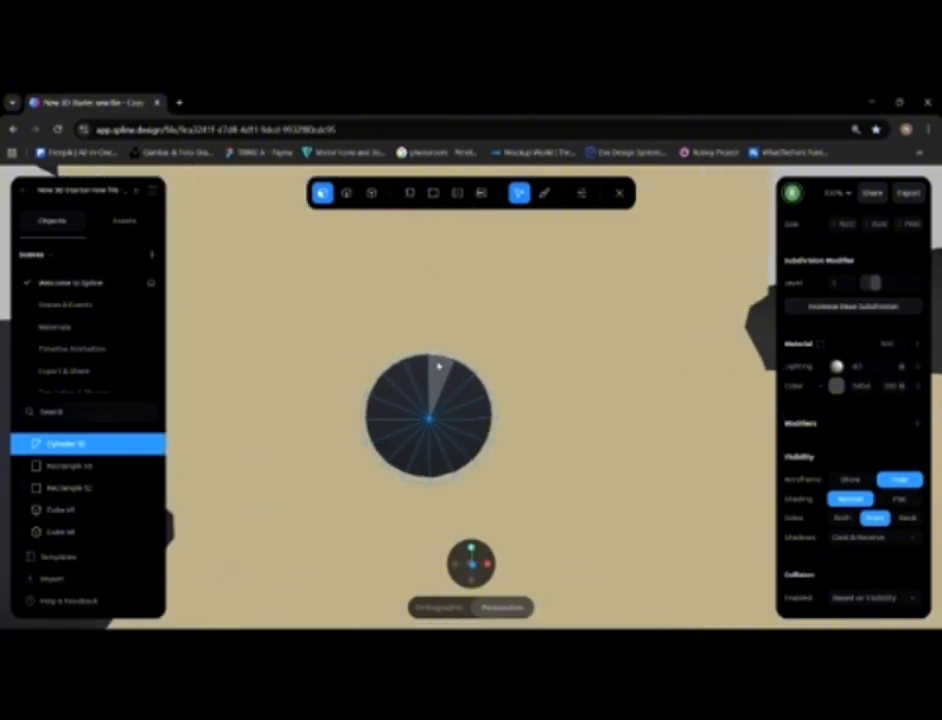
pyautogui.click(439, 374)
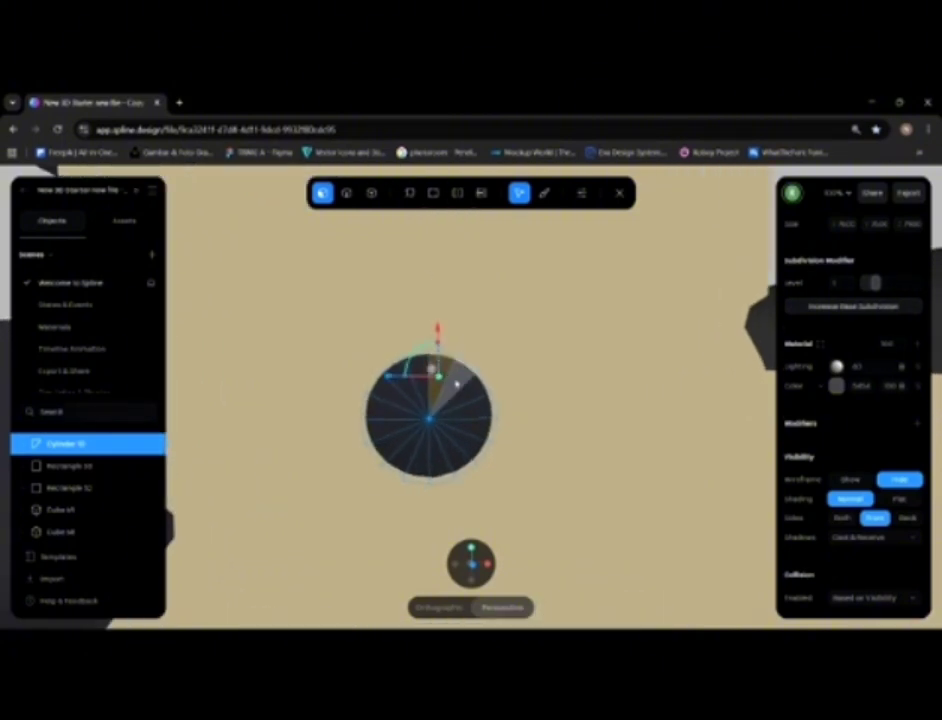
pyautogui.keyDown('shift'); pyautogui.click(458, 385); pyautogui.keyUp('shift')
pyautogui.keyDown('shift'); pyautogui.click(468, 396); pyautogui.keyUp('shift')
pyautogui.keyDown('shift'); pyautogui.click(474, 415); pyautogui.keyUp('shift')
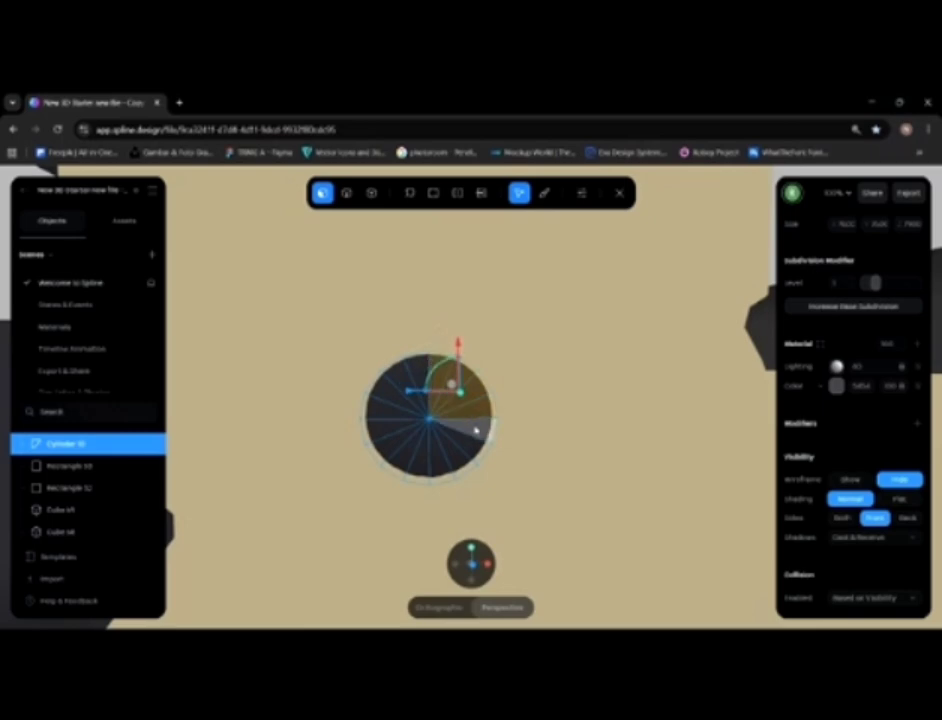
pyautogui.keyDown('shift'); pyautogui.click(473, 441); pyautogui.keyUp('shift')
pyautogui.keyDown('shift'); pyautogui.click(460, 454); pyautogui.keyUp('shift')
pyautogui.keyDown('shift'); pyautogui.click(446, 459); pyautogui.keyUp('shift')
pyautogui.keyDown('shift'); pyautogui.click(434, 461); pyautogui.keyUp('shift')
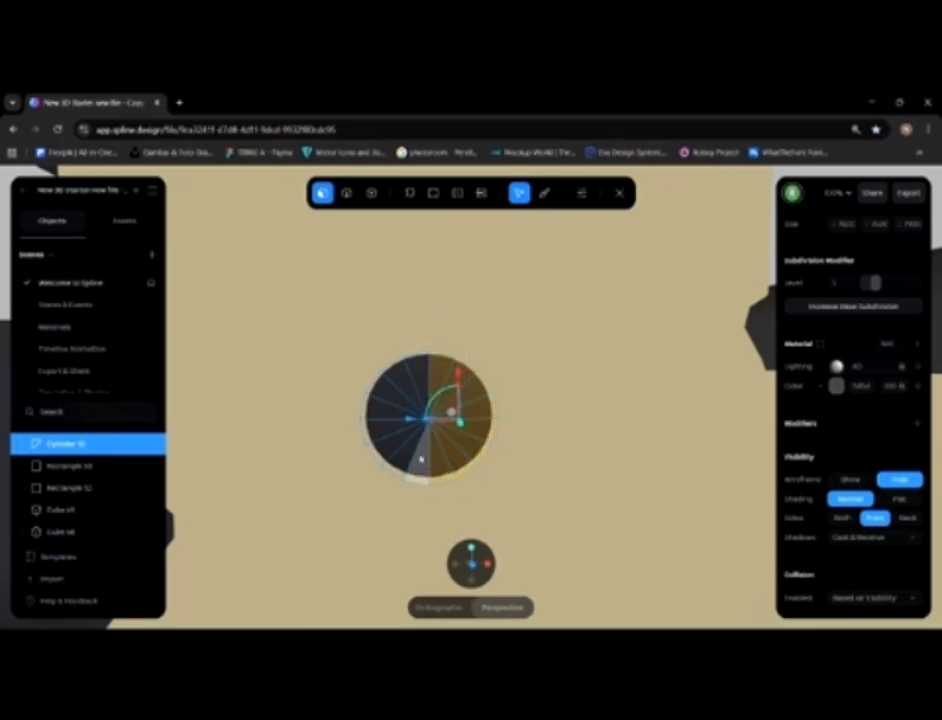
pyautogui.keyDown('shift'); pyautogui.click(420, 459); pyautogui.keyUp('shift')
pyautogui.keyDown('shift'); pyautogui.click(397, 448); pyautogui.keyUp('shift')
pyautogui.keyDown('shift'); pyautogui.click(381, 431); pyautogui.keyUp('shift')
pyautogui.keyDown('shift'); pyautogui.click(379, 406); pyautogui.keyUp('shift')
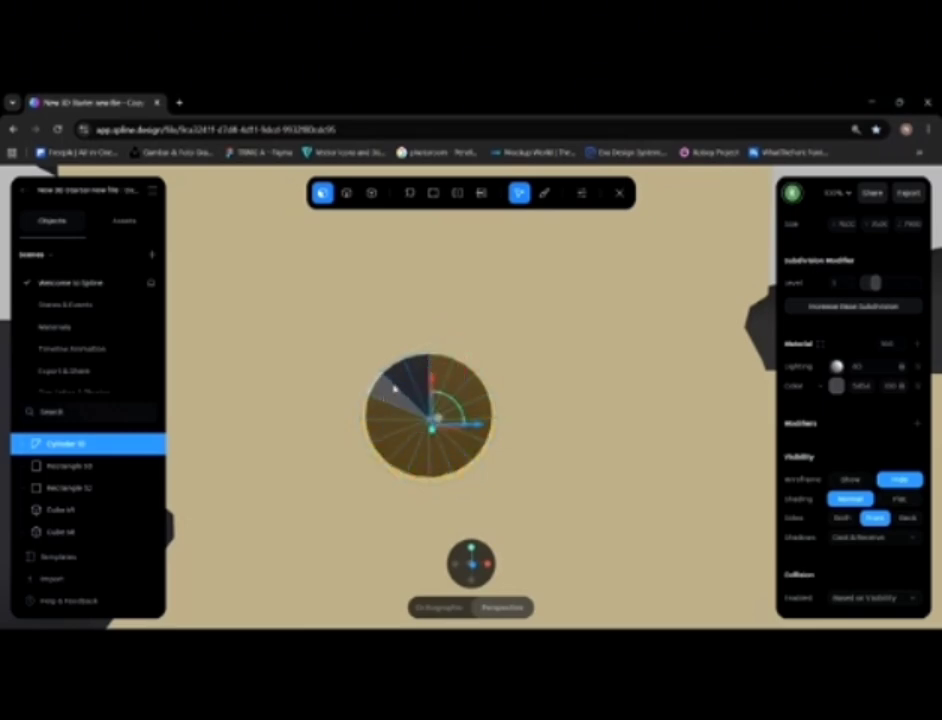
pyautogui.keyDown('shift'); pyautogui.click(393, 388); pyautogui.keyUp('shift')
pyautogui.keyDown('shift'); pyautogui.click(405, 374); pyautogui.keyUp('shift')
pyautogui.keyDown('shift'); pyautogui.click(419, 366); pyautogui.keyUp('shift')
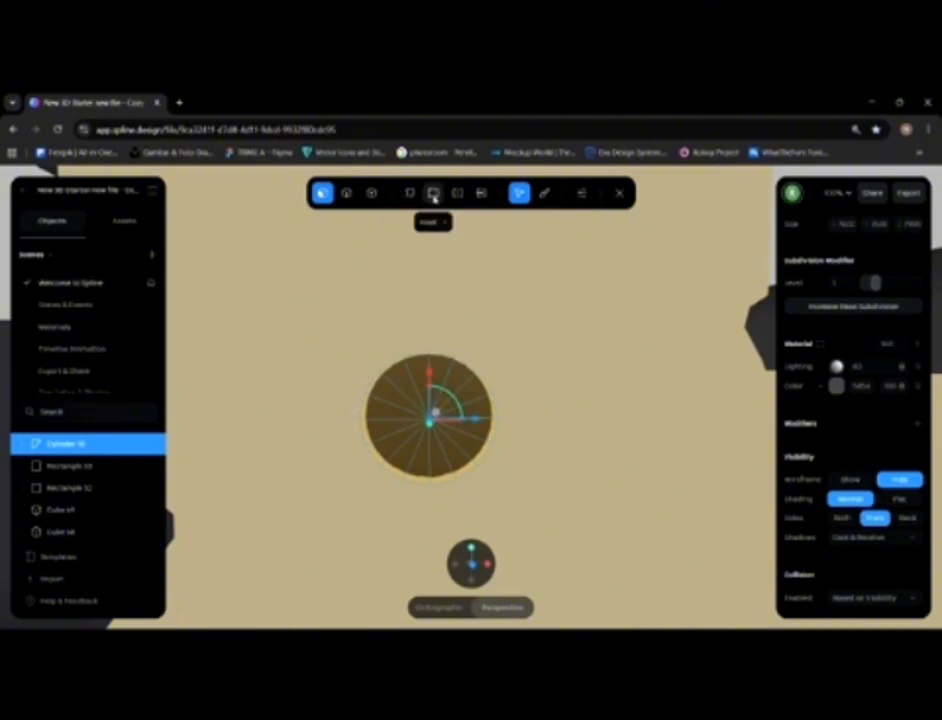
# Step: Inset the selected cap faces to leave a narrow rim and extrude them inward
pyautogui.click(433, 195)
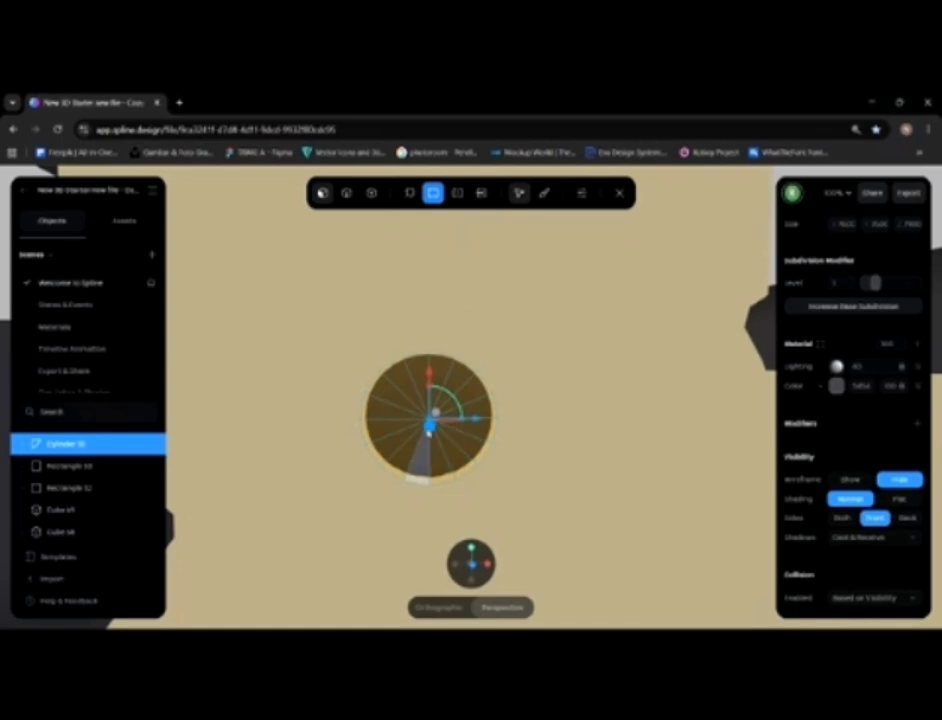
pyautogui.moveTo(428, 437); pyautogui.dragTo(425, 450)
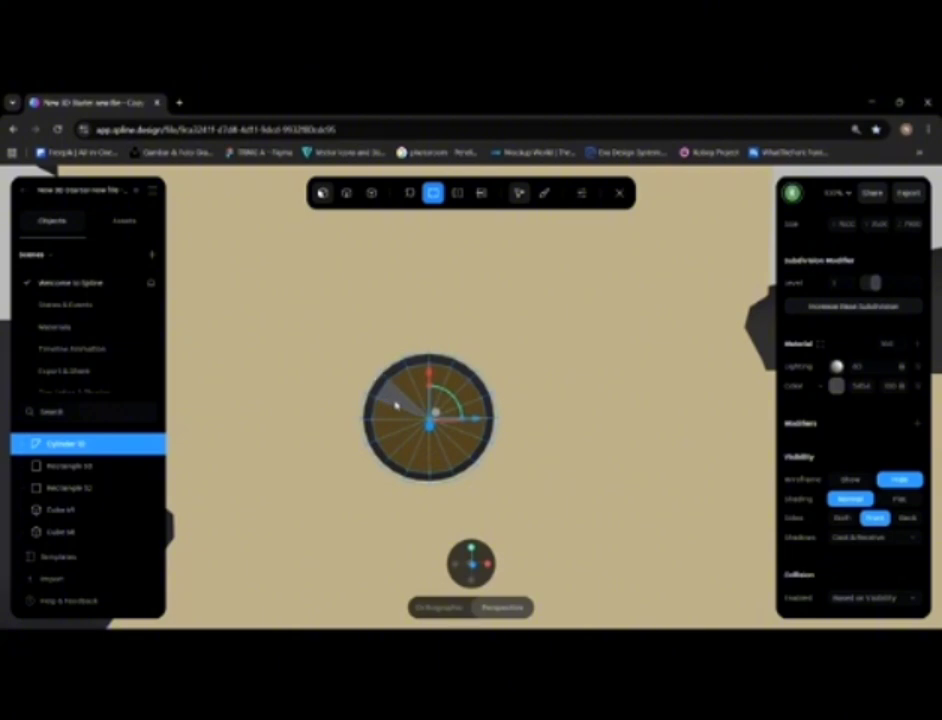
pyautogui.click(412, 197)
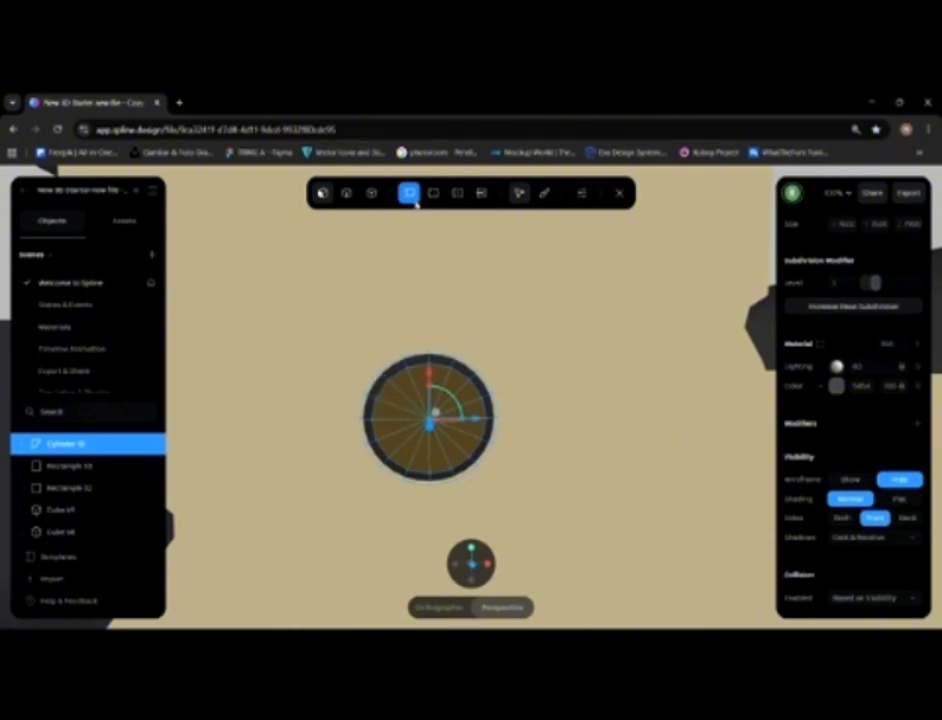
pyautogui.keyDown('alt'); pyautogui.moveTo(498, 412); pyautogui.dragTo(546, 413); pyautogui.keyUp('alt')
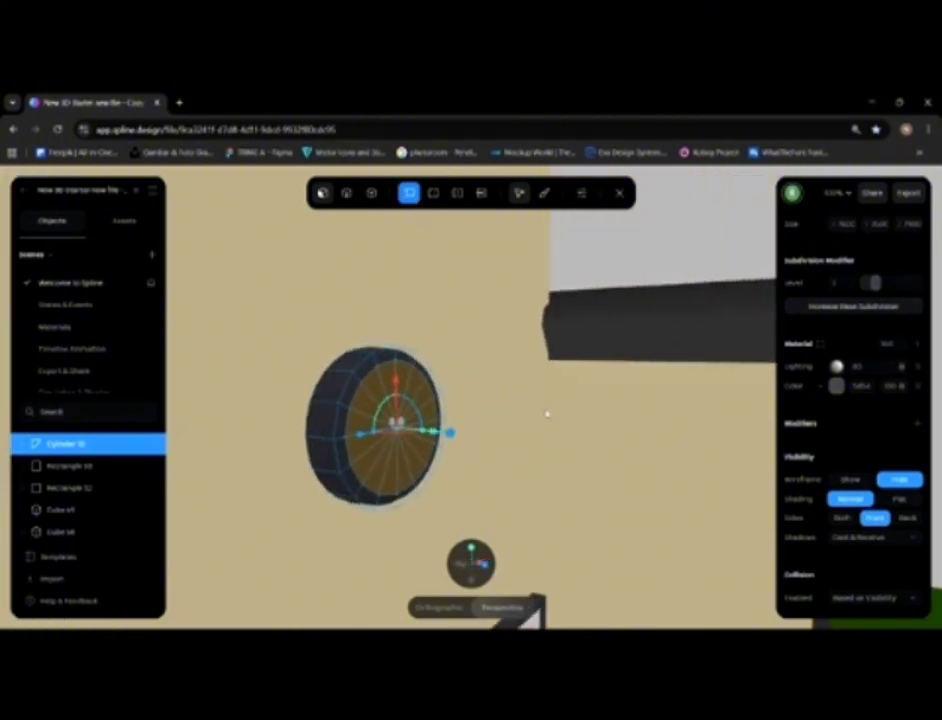
pyautogui.moveTo(456, 434); pyautogui.dragTo(446, 432)
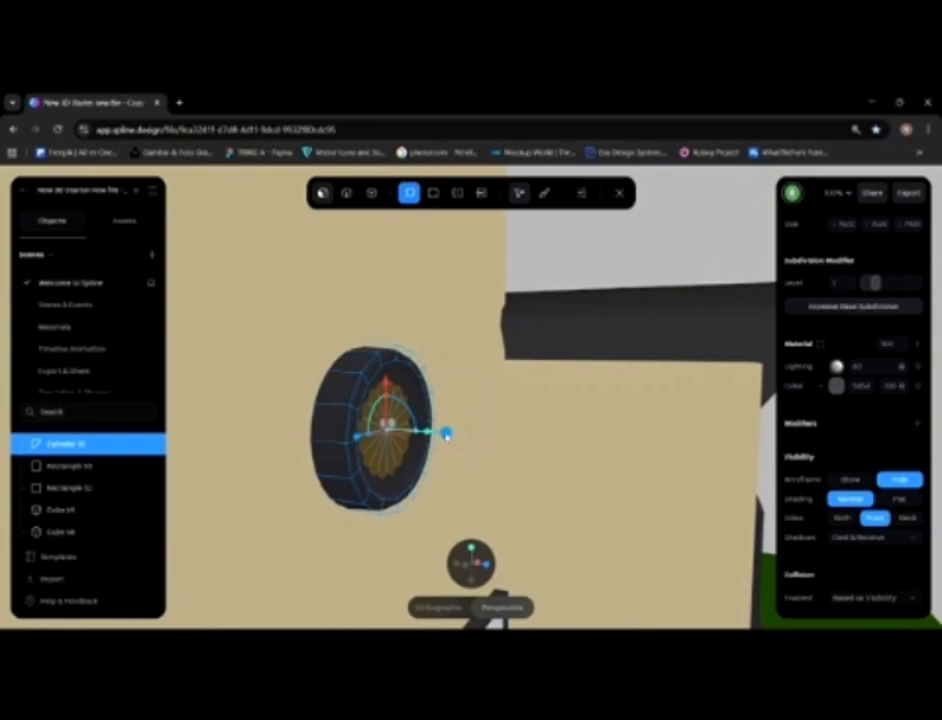
# Step: Set the cylinder's subdivision level to 0, push the inset faces deeper into the frame, and deselect them
pyautogui.moveTo(875, 284); pyautogui.dragTo(864, 287)
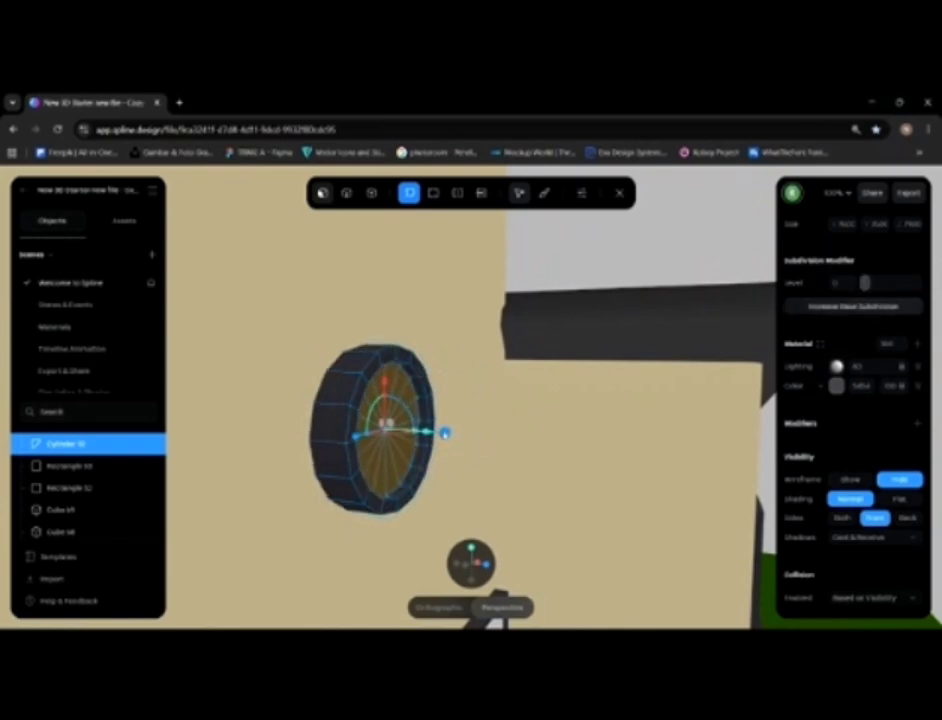
pyautogui.moveTo(445, 432); pyautogui.dragTo(438, 432)
pyautogui.click(585, 272)
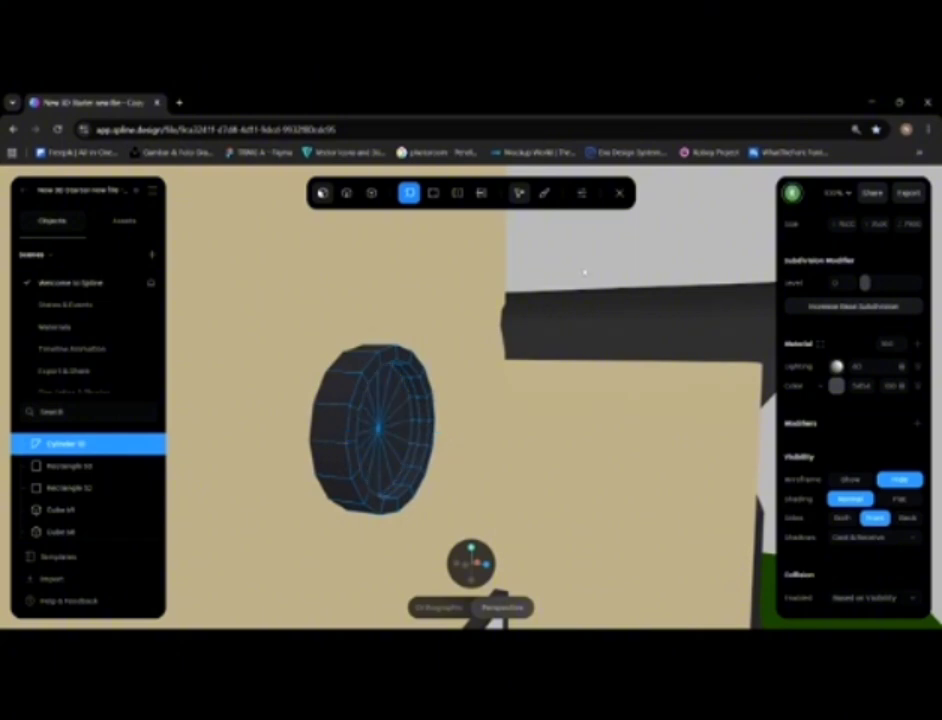
# Step: Exit mesh editing and set the round frame's subdivision level to 1 to smooth it
pyautogui.click(620, 193)
pyautogui.moveTo(596, 258)
pyautogui.mouseDown()
pyautogui.moveTo(542, 273)
pyautogui.moveTo(605, 260)
pyautogui.mouseUp()
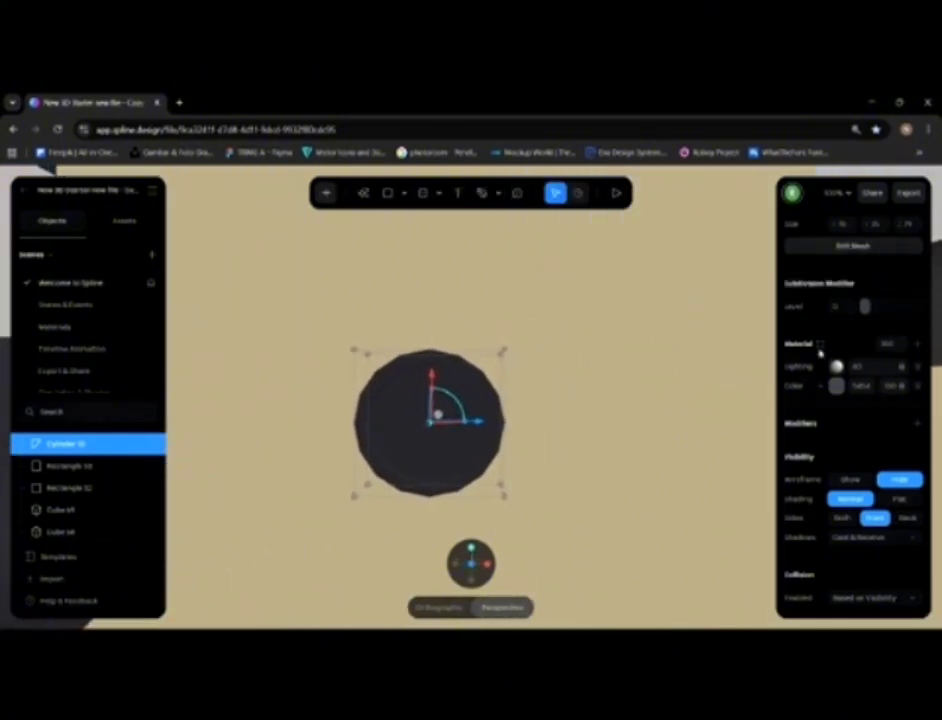
pyautogui.moveTo(865, 306); pyautogui.dragTo(875, 306)
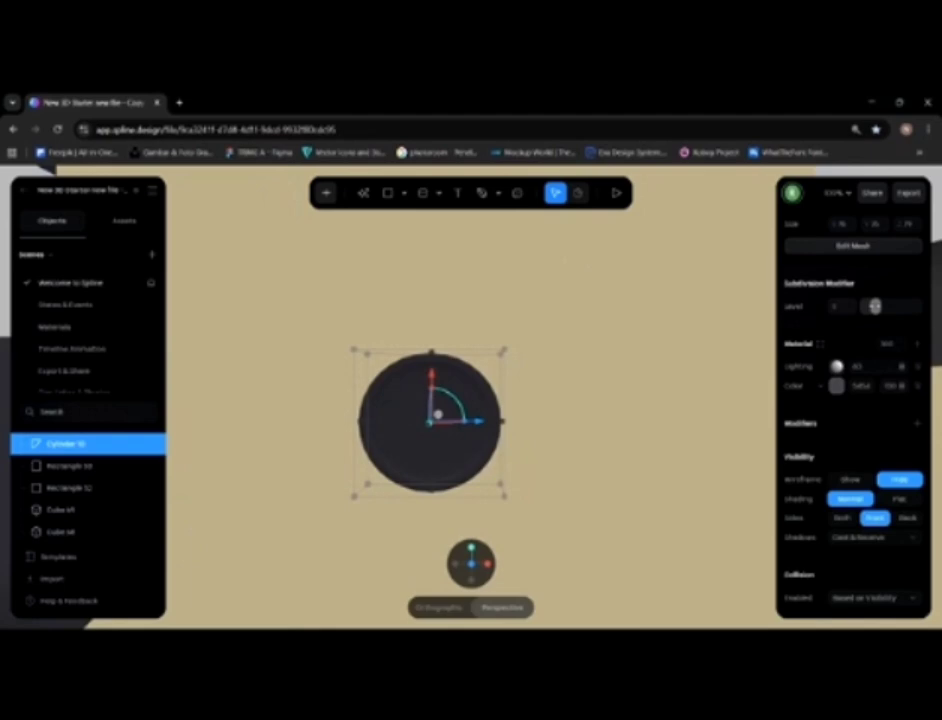
# Step: Draw a thin rectangle, about 5 by 60, on the tower wall just above the round frame
pyautogui.click(589, 336)
pyautogui.keyDown('alt'); pyautogui.moveTo(492, 389); pyautogui.dragTo(513, 332); pyautogui.keyUp('alt')
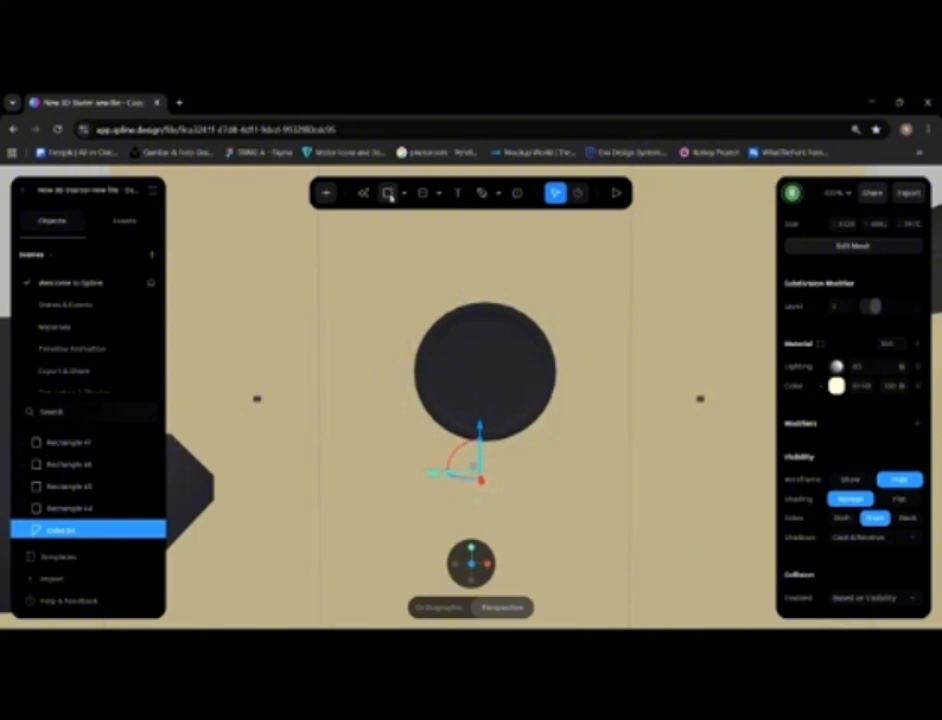
pyautogui.click(389, 193)
pyautogui.moveTo(426, 265); pyautogui.dragTo(610, 315)
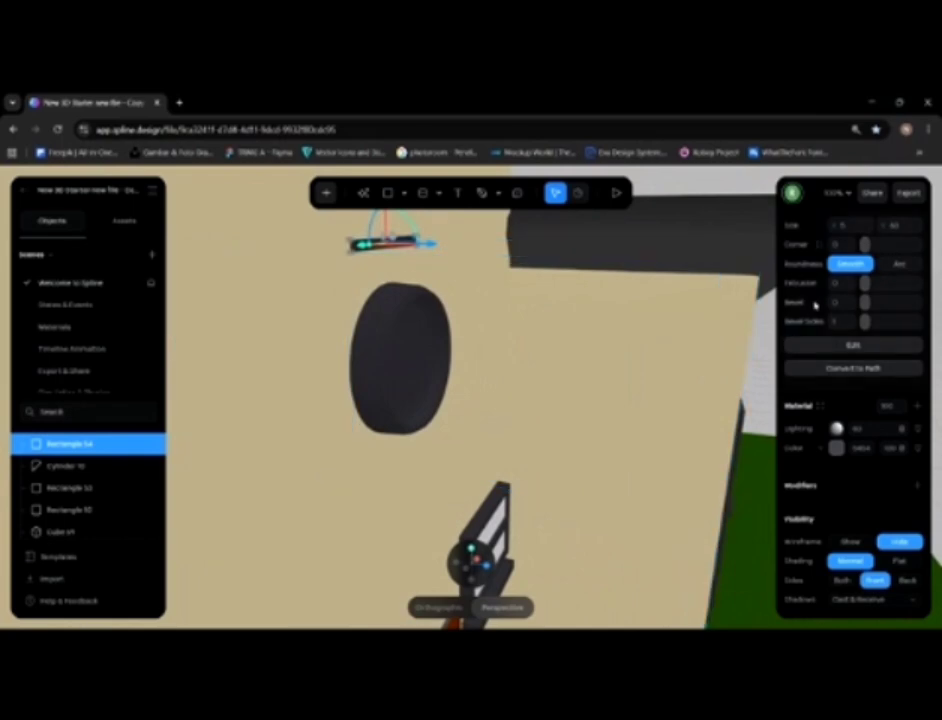
# Step: Extrude the thin rectangle above the round frame into a solid bar and set its bevel to 10
pyautogui.moveTo(866, 285); pyautogui.dragTo(869, 284)
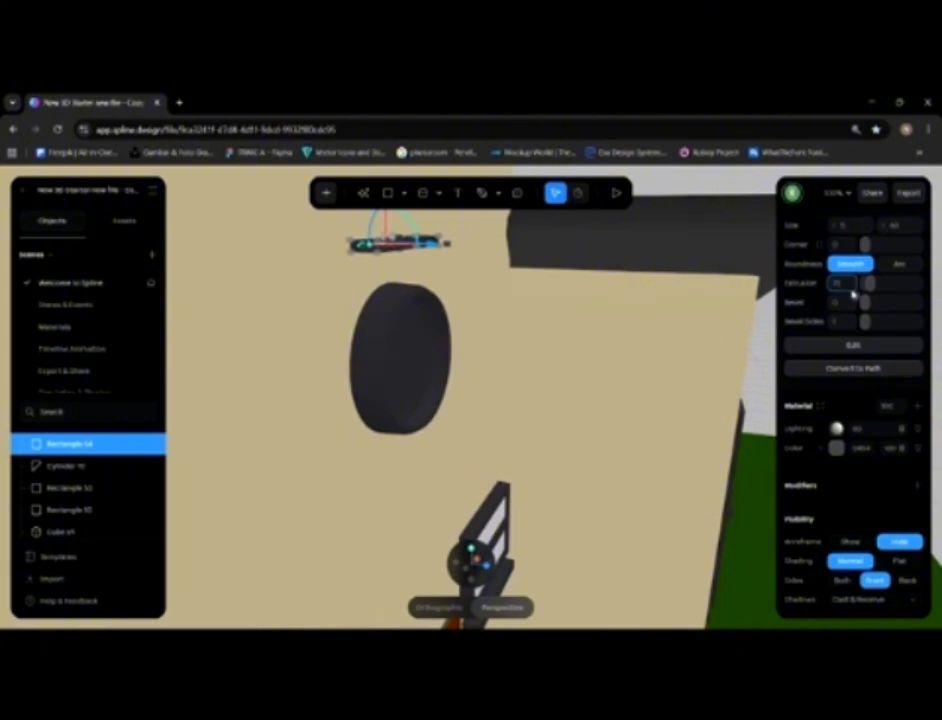
pyautogui.moveTo(662, 186); pyautogui.dragTo(481, 276)
pyautogui.click(463, 250)
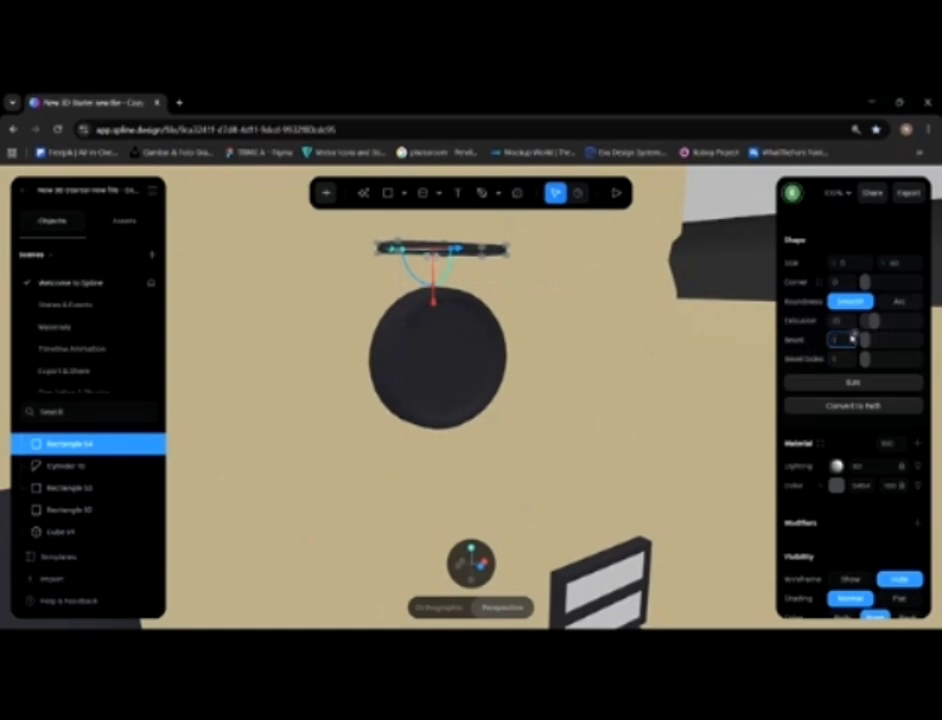
pyautogui.press('Return')
pyautogui.moveTo(702, 250); pyautogui.dragTo(728, 198)
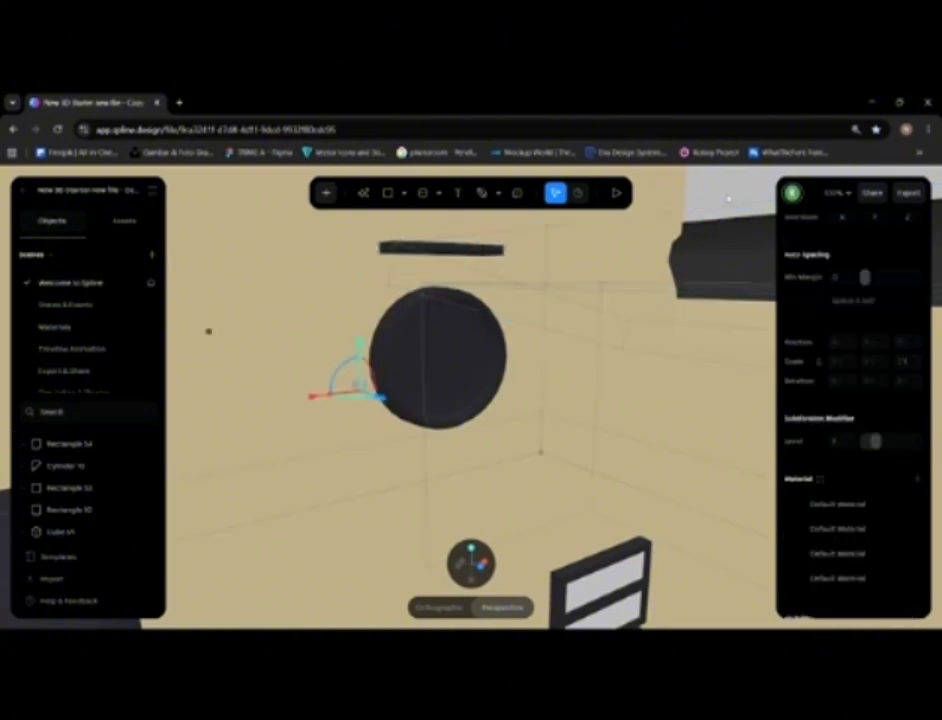
pyautogui.click(701, 195)
pyautogui.moveTo(547, 315)
pyautogui.keyDown('alt'); pyautogui.mouseDown()
pyautogui.moveTo(568, 334)
pyautogui.moveTo(554, 322)
pyautogui.mouseUp(); pyautogui.keyUp('alt')
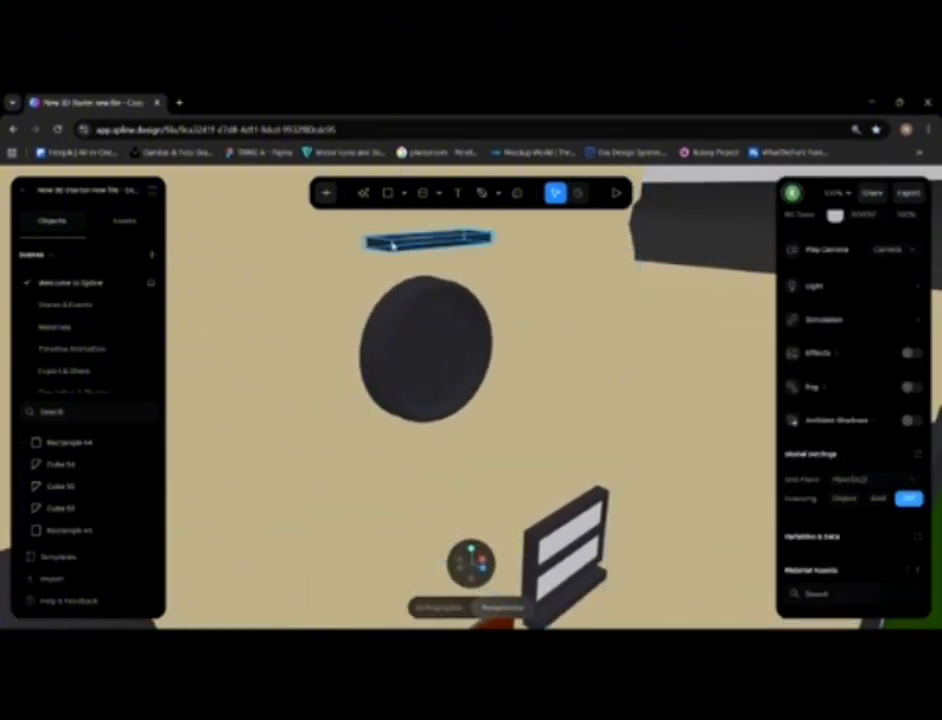
# Step: Round the bar's ends with a corner value of 10
pyautogui.click(428, 239)
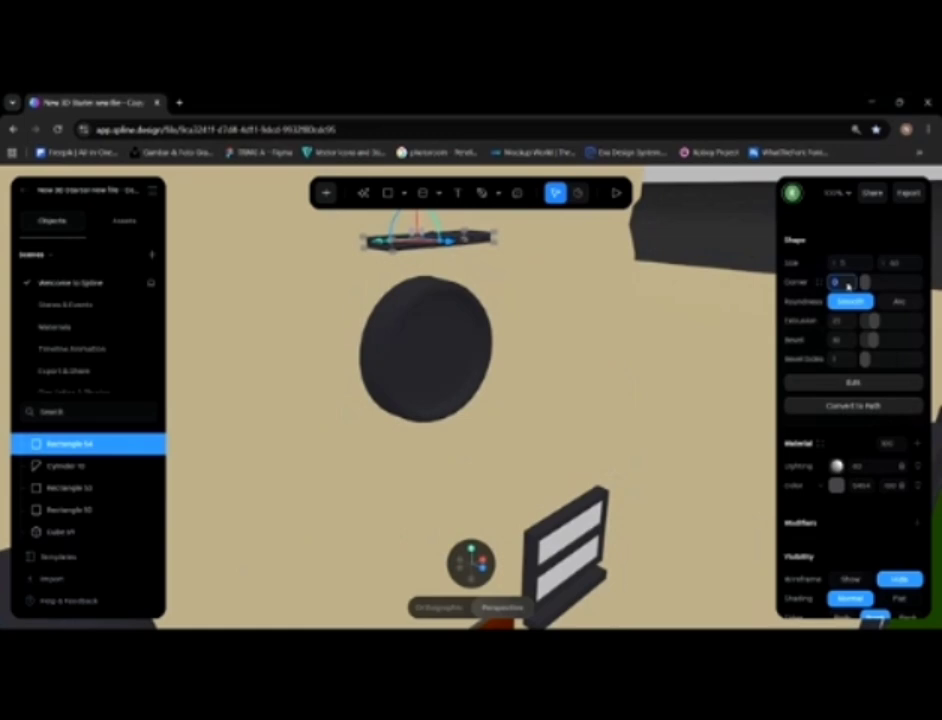
pyautogui.press('Return')
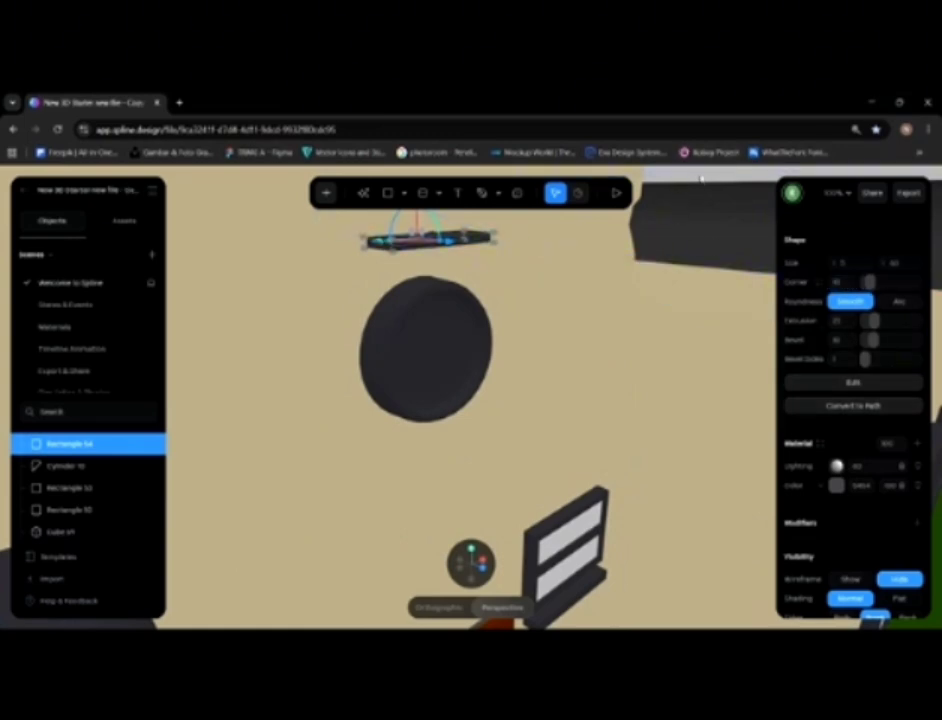
pyautogui.click(700, 178)
pyautogui.keyDown('alt'); pyautogui.moveTo(582, 303); pyautogui.dragTo(551, 297); pyautogui.keyUp('alt')
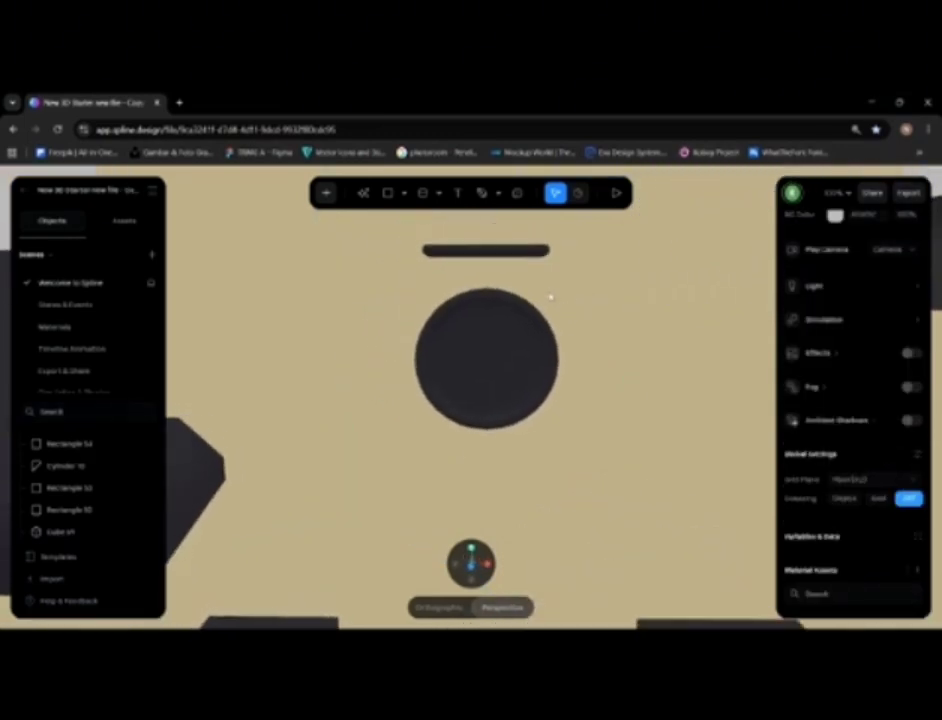
# Step: Move the bar down to the centre of the round frame and widen it to span the frame's full diameter
pyautogui.doubleClick(496, 255)
pyautogui.moveTo(486, 297); pyautogui.dragTo(490, 406)
pyautogui.keyDown('alt'); pyautogui.moveTo(560, 350); pyautogui.dragTo(591, 363); pyautogui.keyUp('alt')
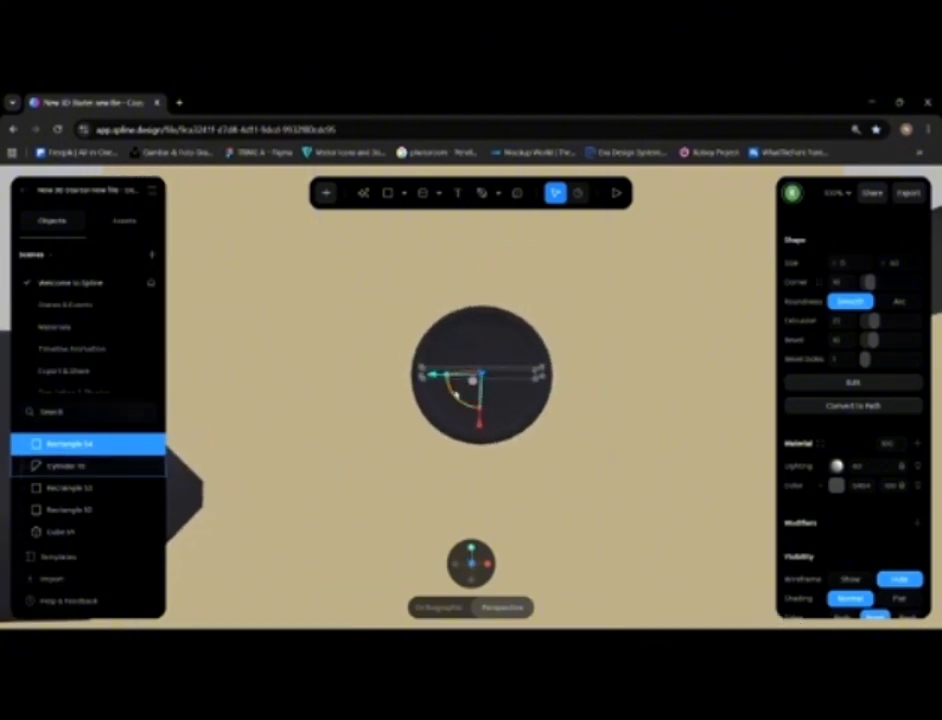
pyautogui.moveTo(478, 421); pyautogui.dragTo(479, 425)
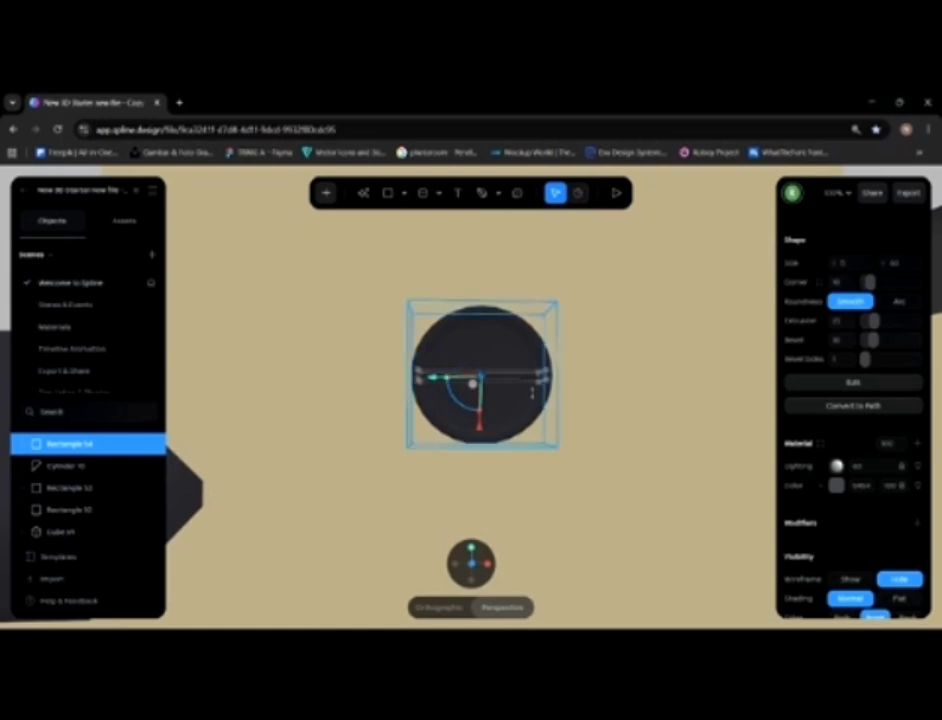
pyautogui.moveTo(620, 400)
pyautogui.keyDown('alt'); pyautogui.mouseDown()
pyautogui.moveTo(608, 398)
pyautogui.moveTo(620, 401)
pyautogui.mouseUp(); pyautogui.keyUp('alt')
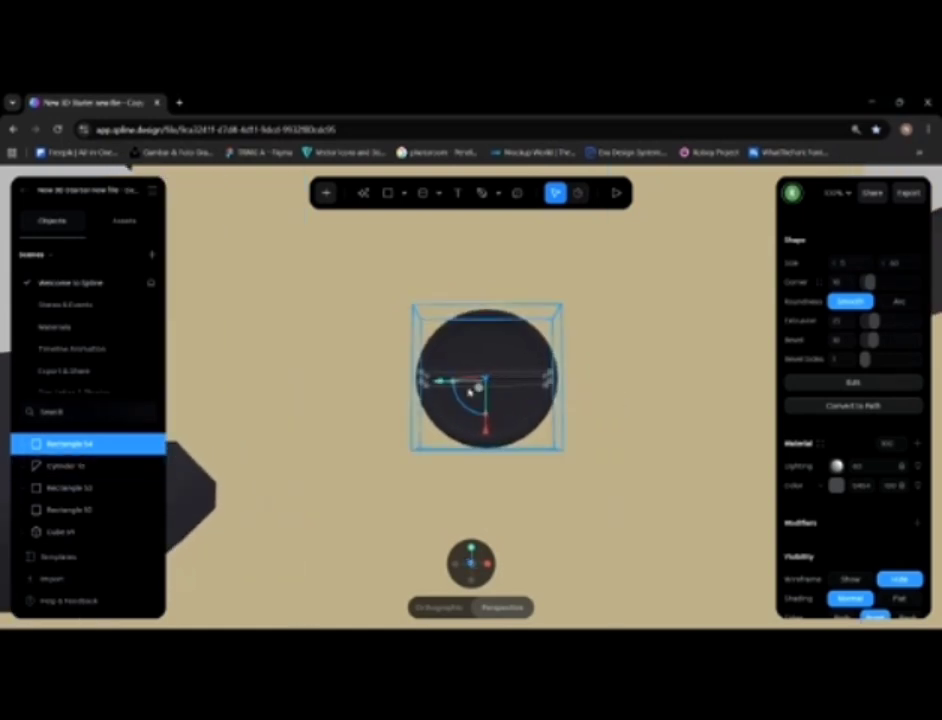
pyautogui.moveTo(458, 382); pyautogui.dragTo(453, 383)
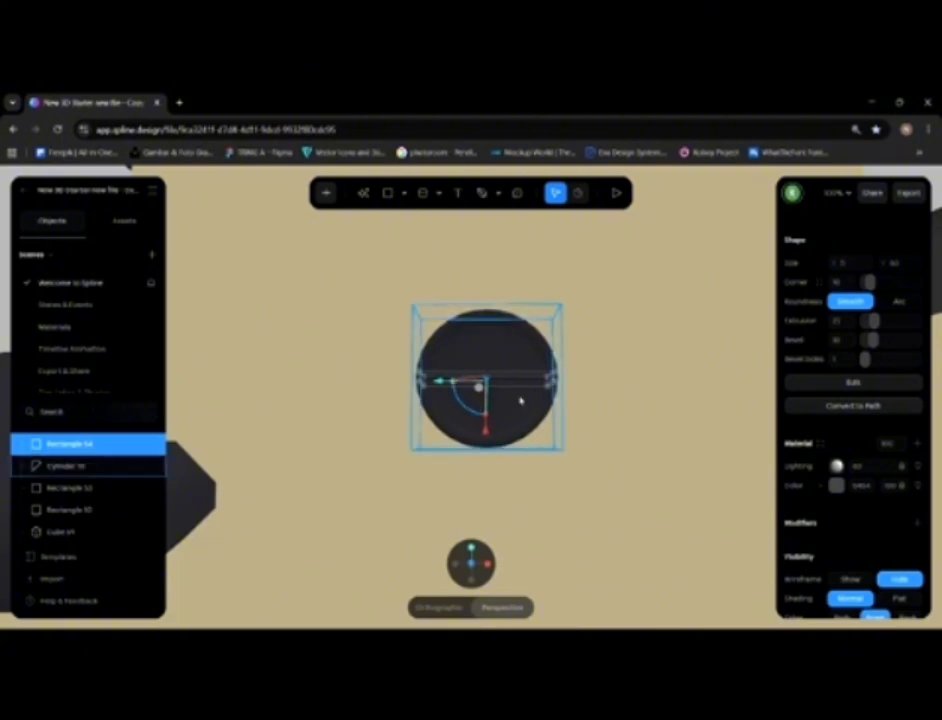
# Step: Duplicate the horizontal bar and rotate the copy 90 degrees so the two bars form a cross inside the round frame
pyautogui.hotkey('ctrl', 'd')
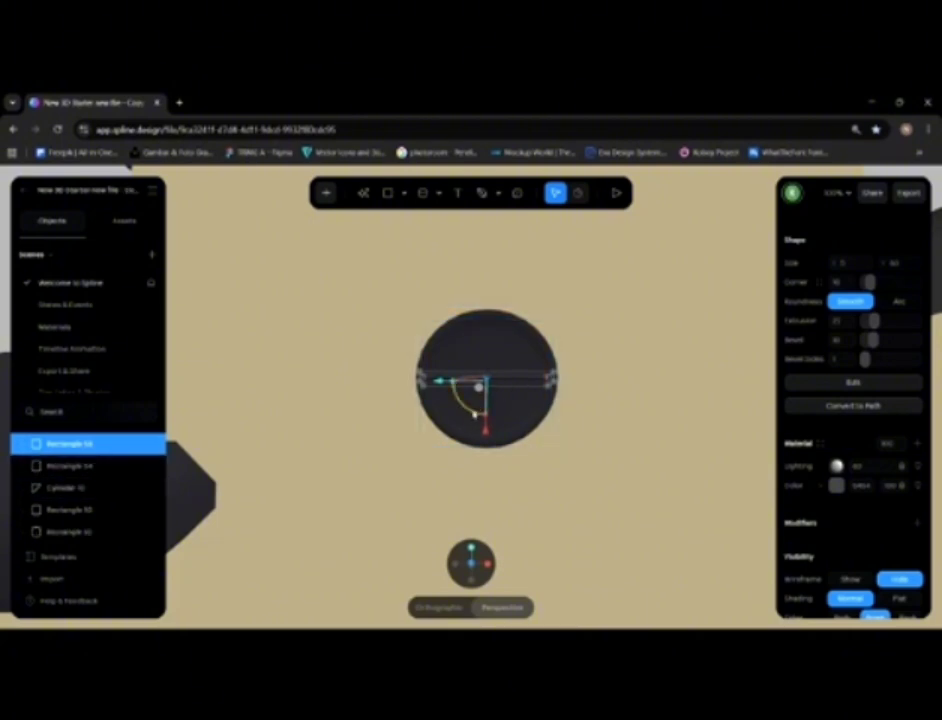
pyautogui.moveTo(460, 386)
pyautogui.mouseDown()
pyautogui.moveTo(470, 408)
pyautogui.moveTo(448, 370)
pyautogui.mouseUp()
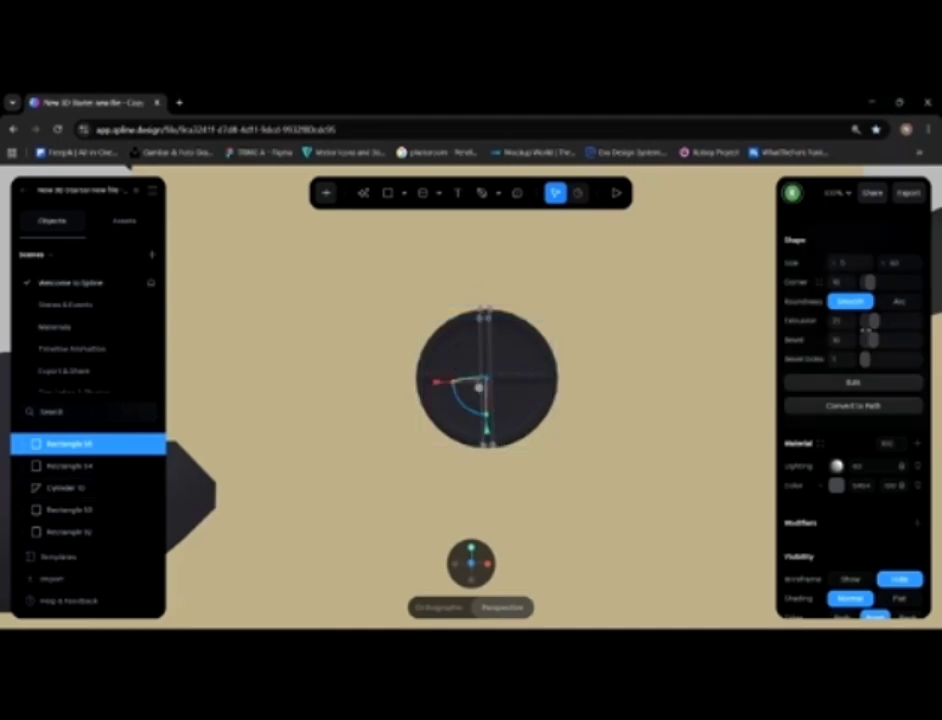
pyautogui.scroll(3, 860, 338)
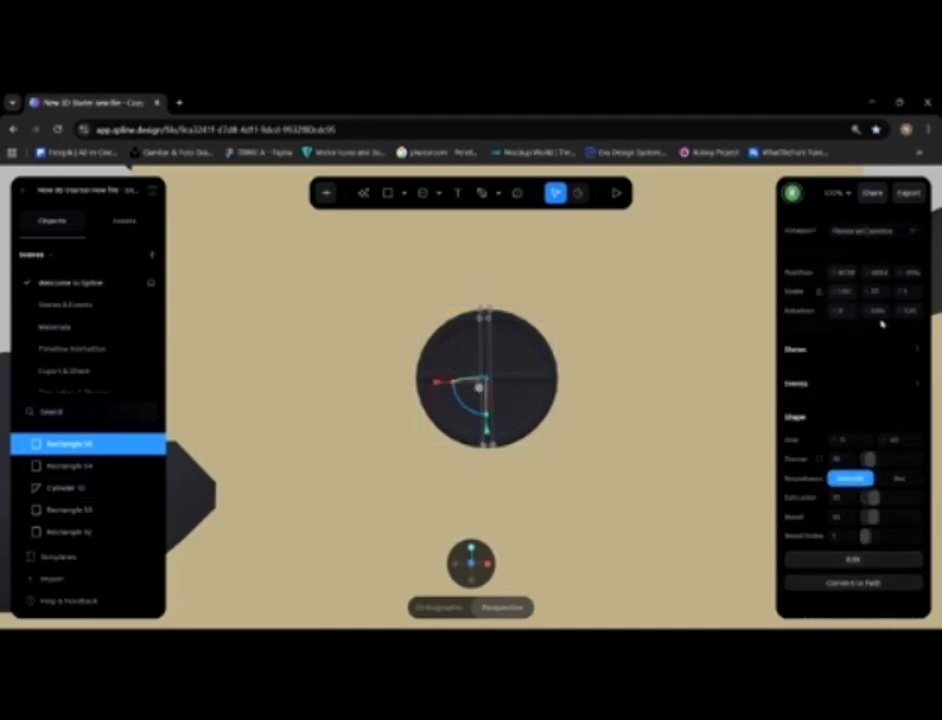
pyautogui.moveTo(463, 403); pyautogui.dragTo(464, 404)
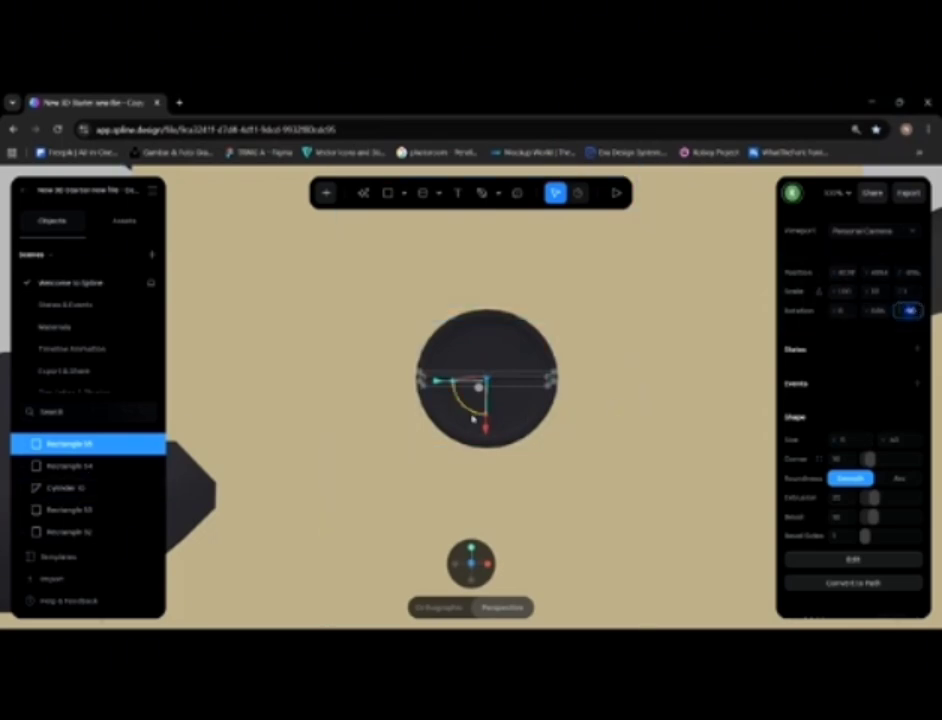
pyautogui.moveTo(468, 410); pyautogui.dragTo(468, 372)
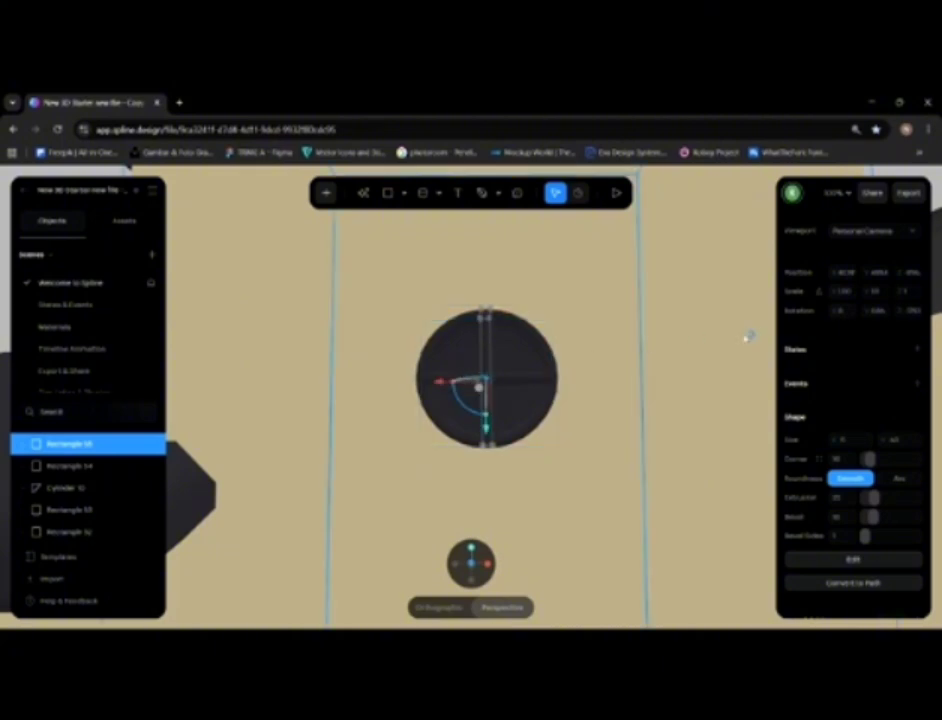
pyautogui.click(916, 309)
pyautogui.click(915, 313)
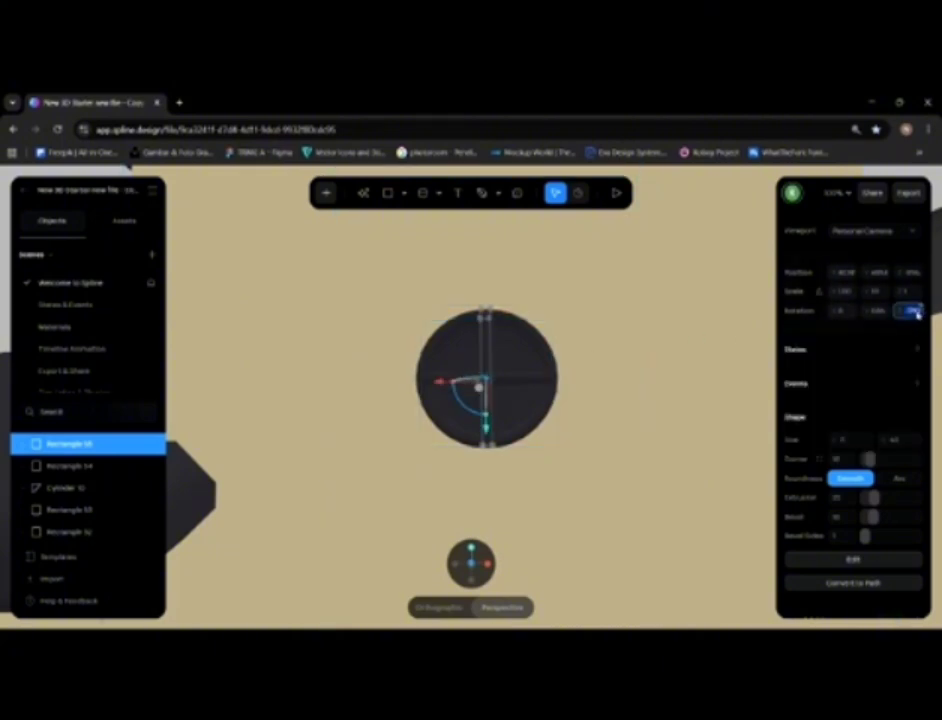
pyautogui.click(918, 314)
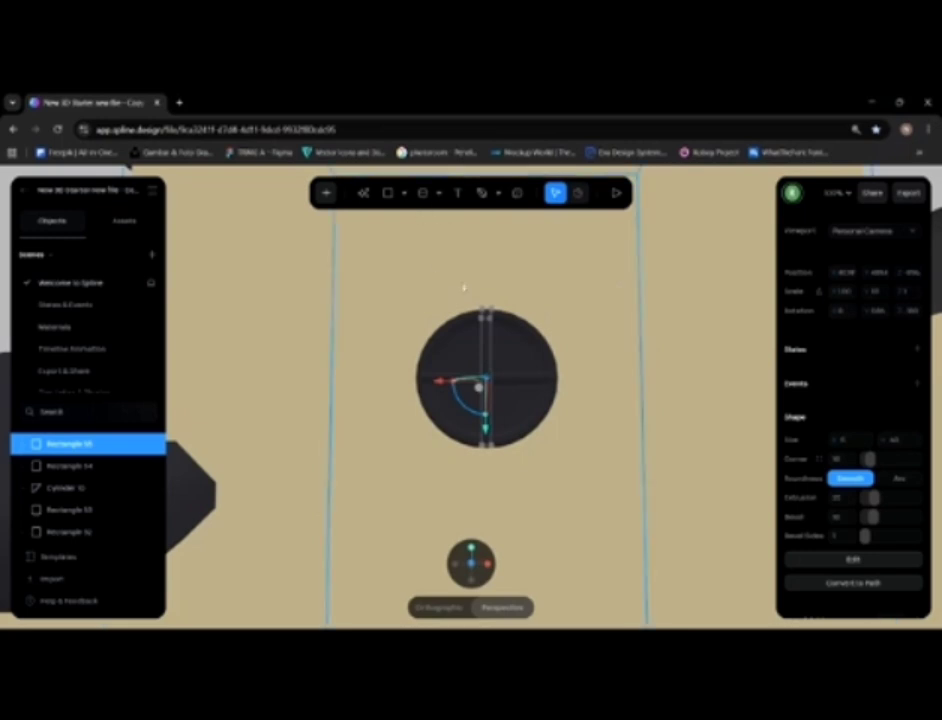
pyautogui.click(462, 330)
pyautogui.click(401, 244)
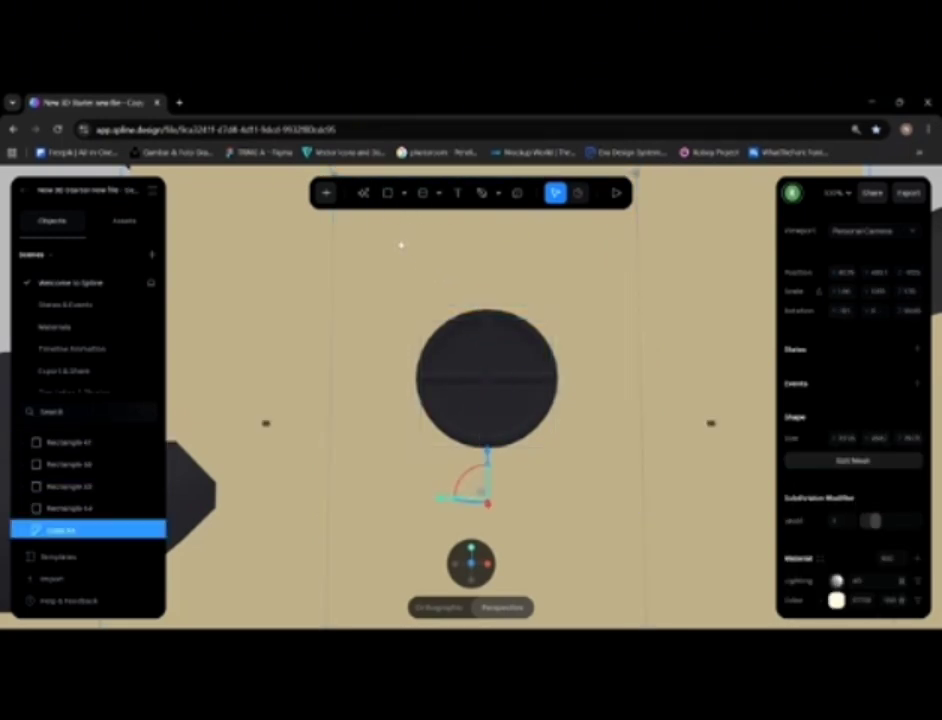
pyautogui.click(389, 194)
pyautogui.moveTo(446, 339); pyautogui.dragTo(547, 430)
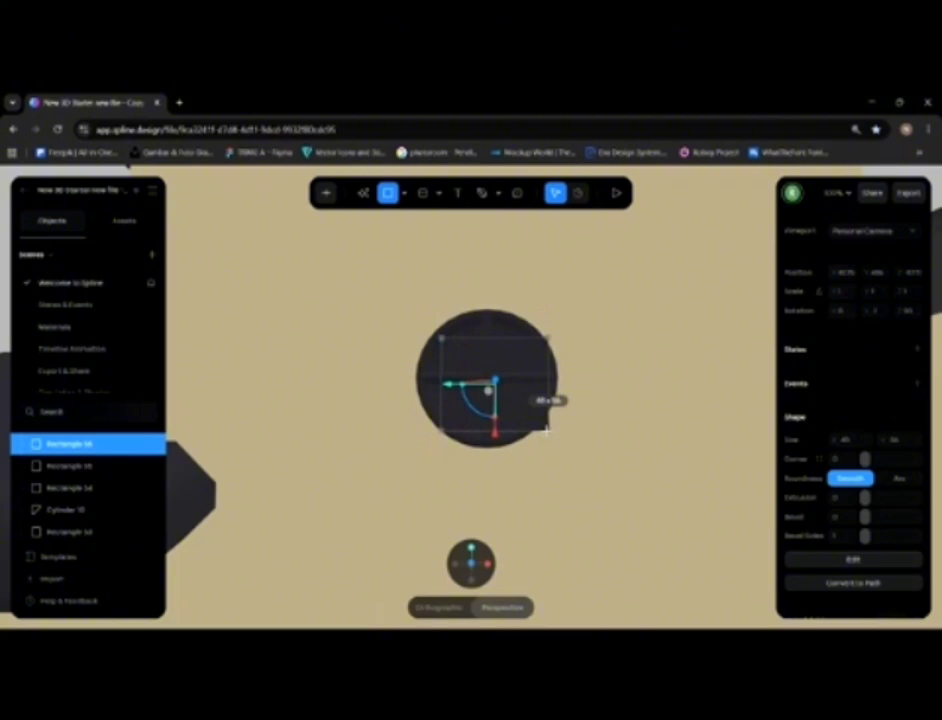
pyautogui.hotkey('ctrl', 'z')
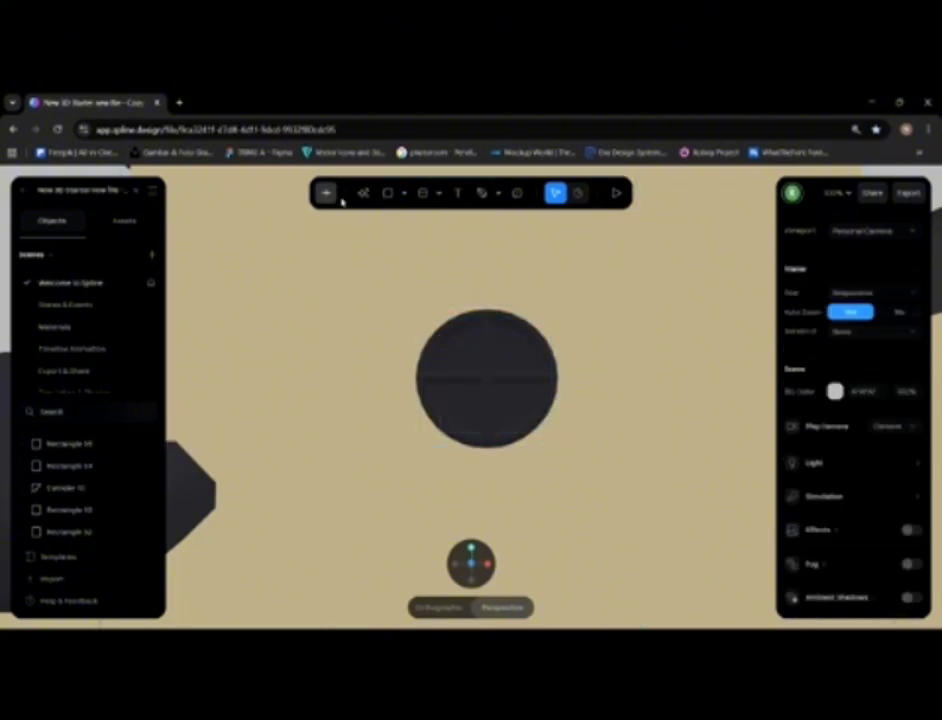
# Step: Draw an ellipse over the round frame as the window glass and colour it white
pyautogui.click(404, 193)
pyautogui.click(401, 253)
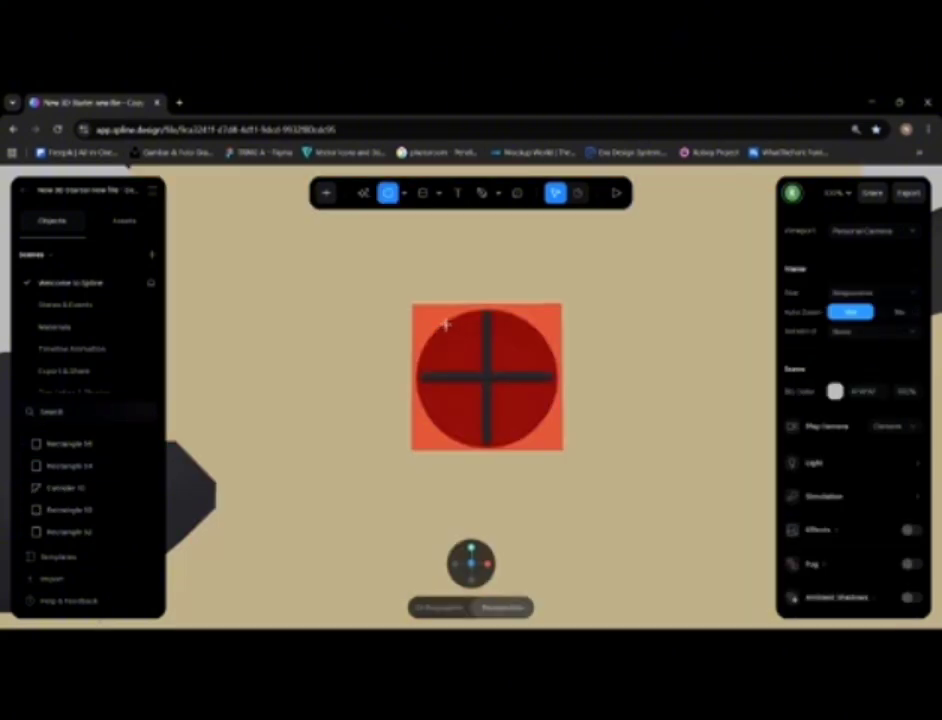
pyautogui.moveTo(441, 333); pyautogui.dragTo(545, 437)
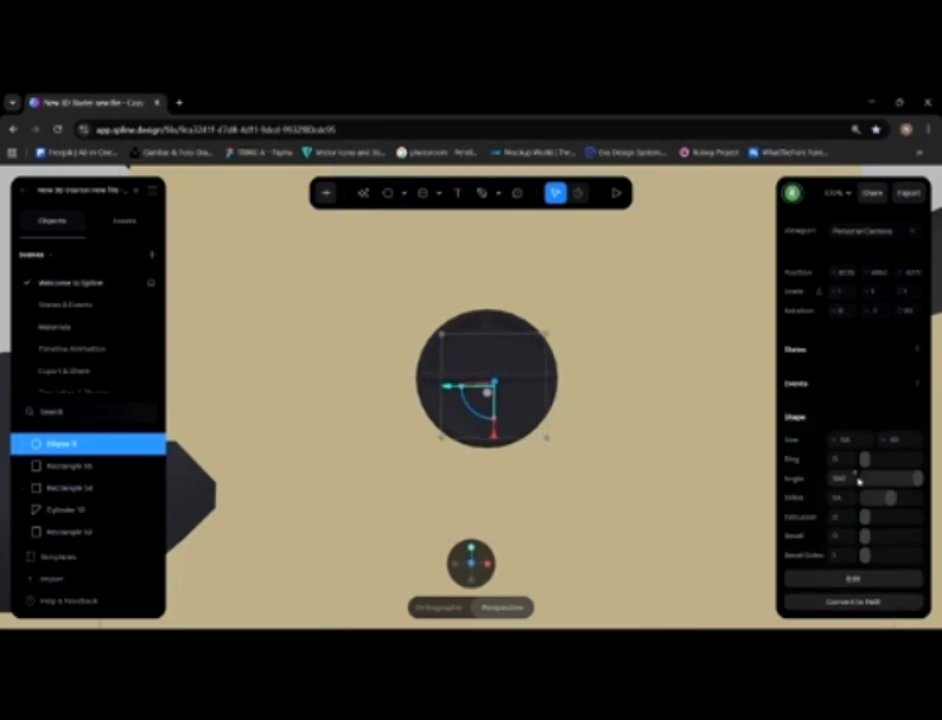
pyautogui.scroll(-3, 843, 383)
pyautogui.click(836, 387)
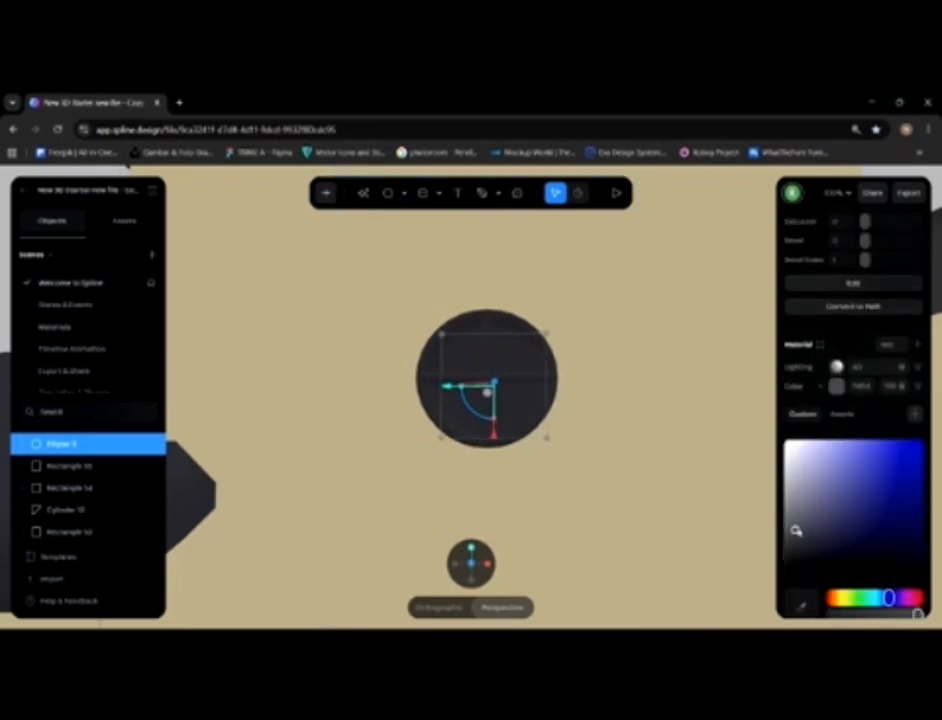
pyautogui.moveTo(796, 530); pyautogui.dragTo(784, 440)
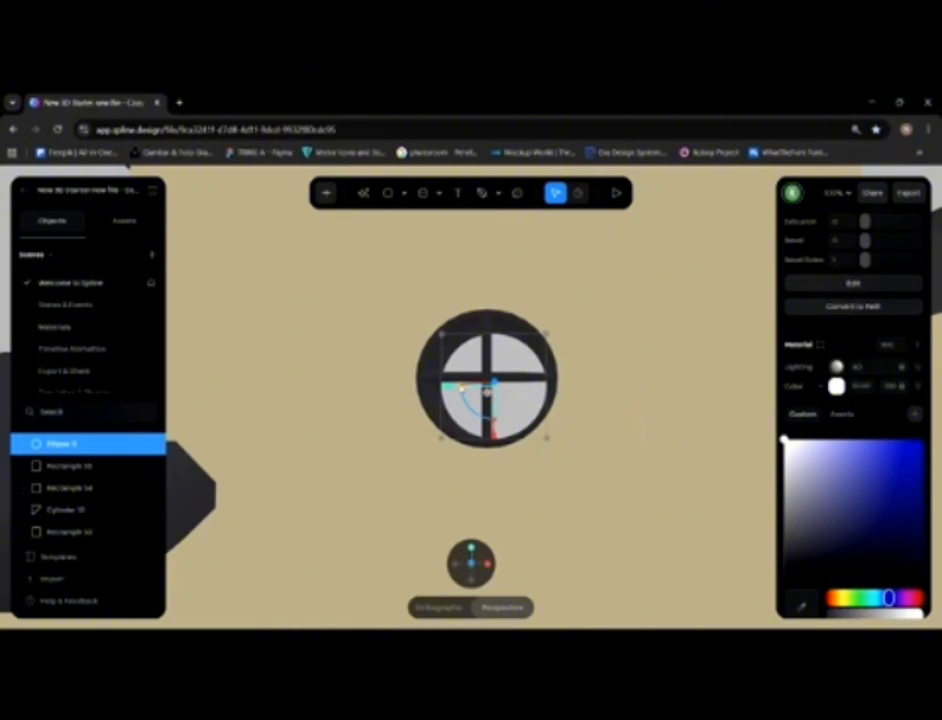
# Step: Enlarge the white ellipse and centre it so the glass fills the opening inside the frame's rim
pyautogui.moveTo(461, 389); pyautogui.dragTo(454, 389)
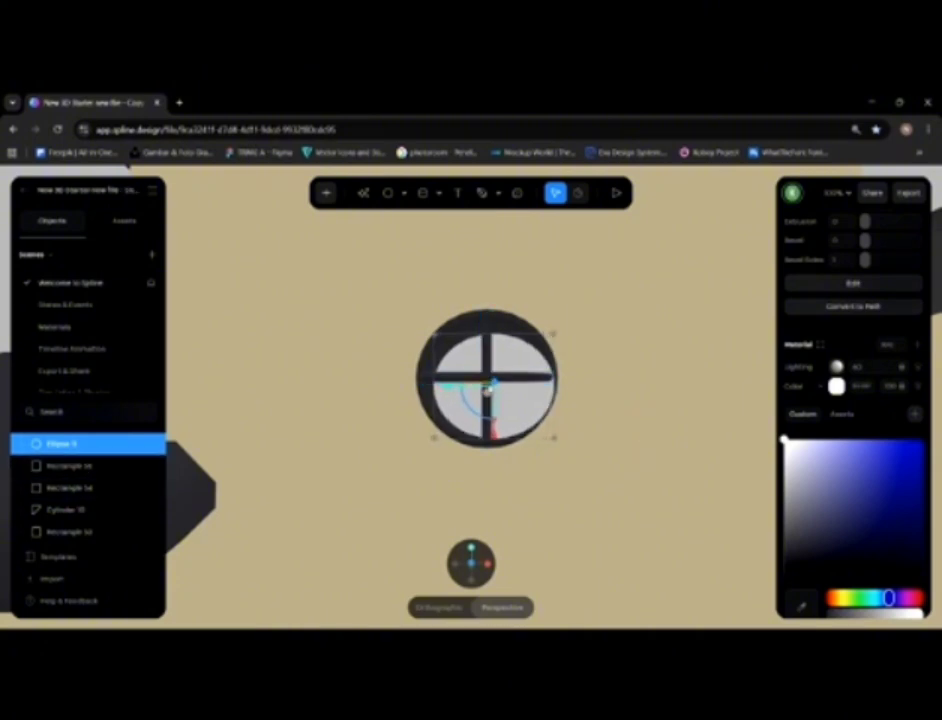
pyautogui.moveTo(496, 423); pyautogui.dragTo(495, 427)
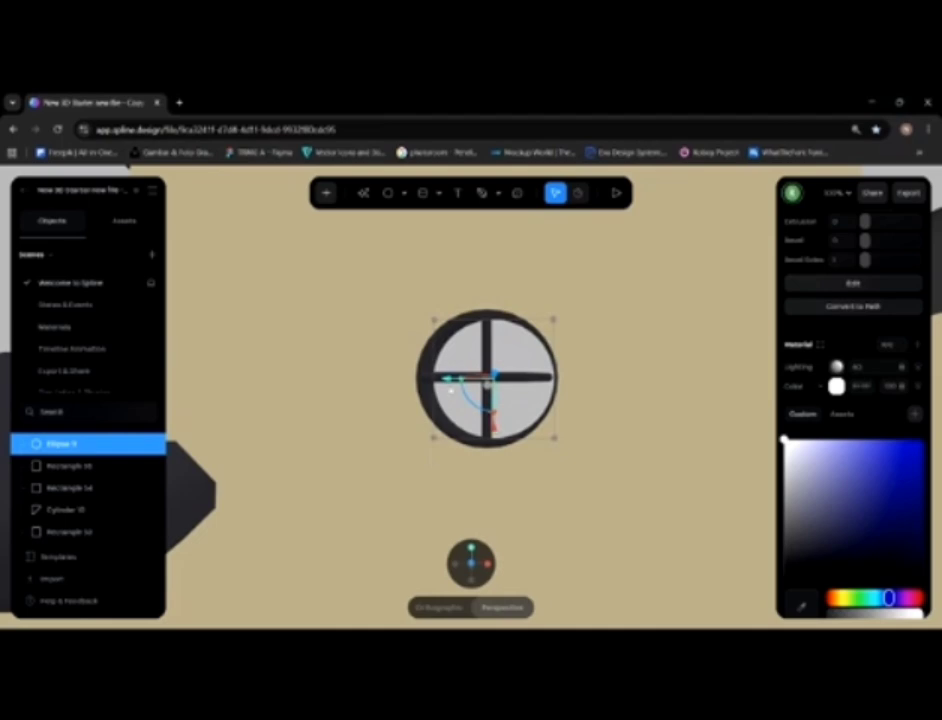
pyautogui.moveTo(449, 380); pyautogui.dragTo(442, 380)
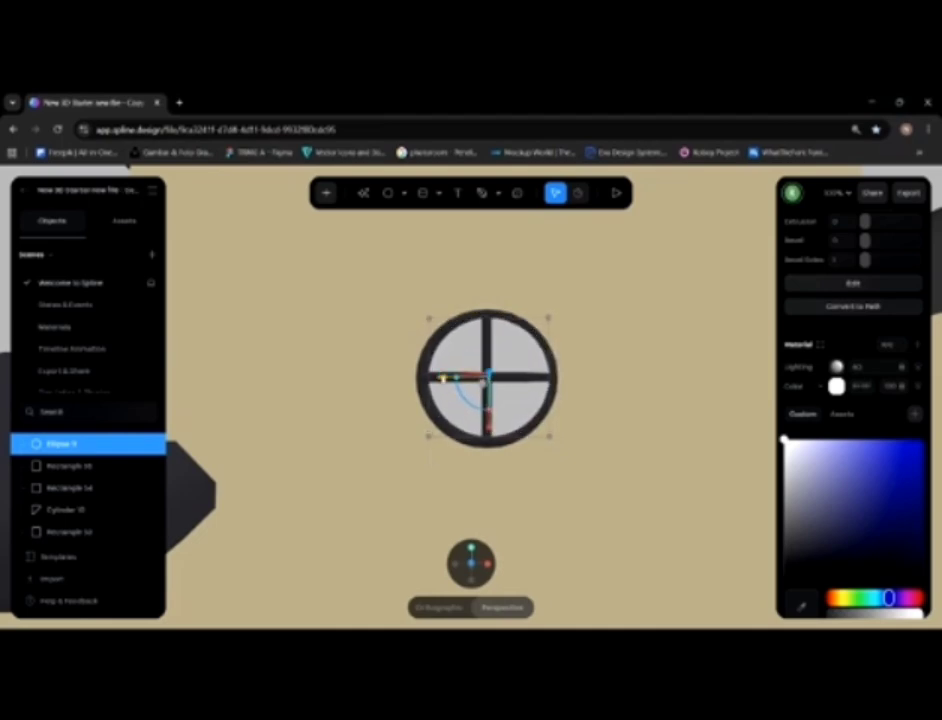
pyautogui.click(583, 392)
pyautogui.scroll(-2, 585, 400)
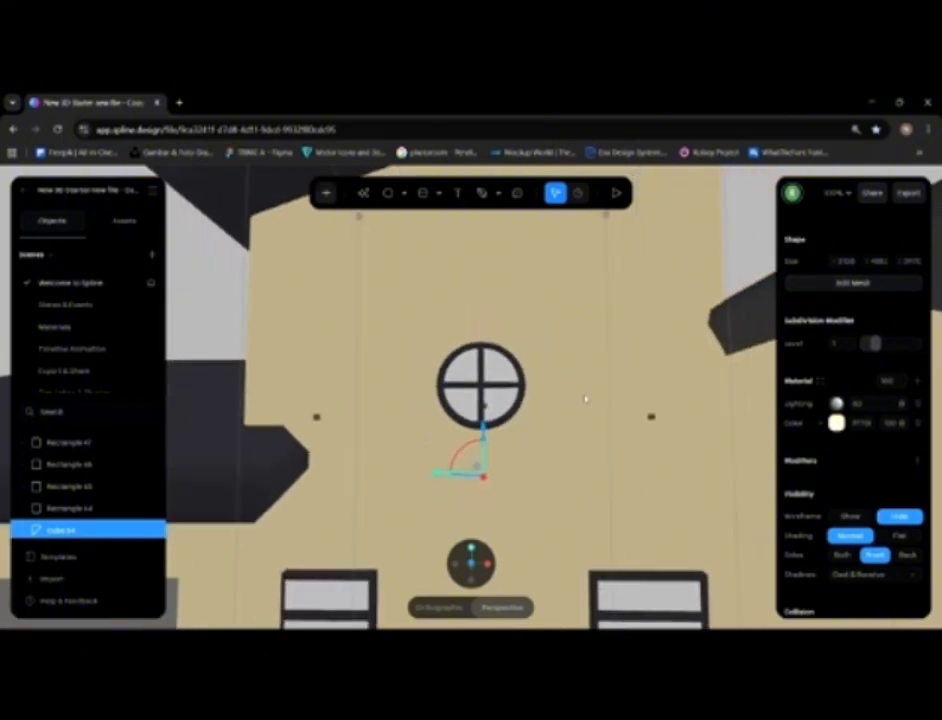
pyautogui.scroll(-3, 585, 400)
pyautogui.press('Escape')
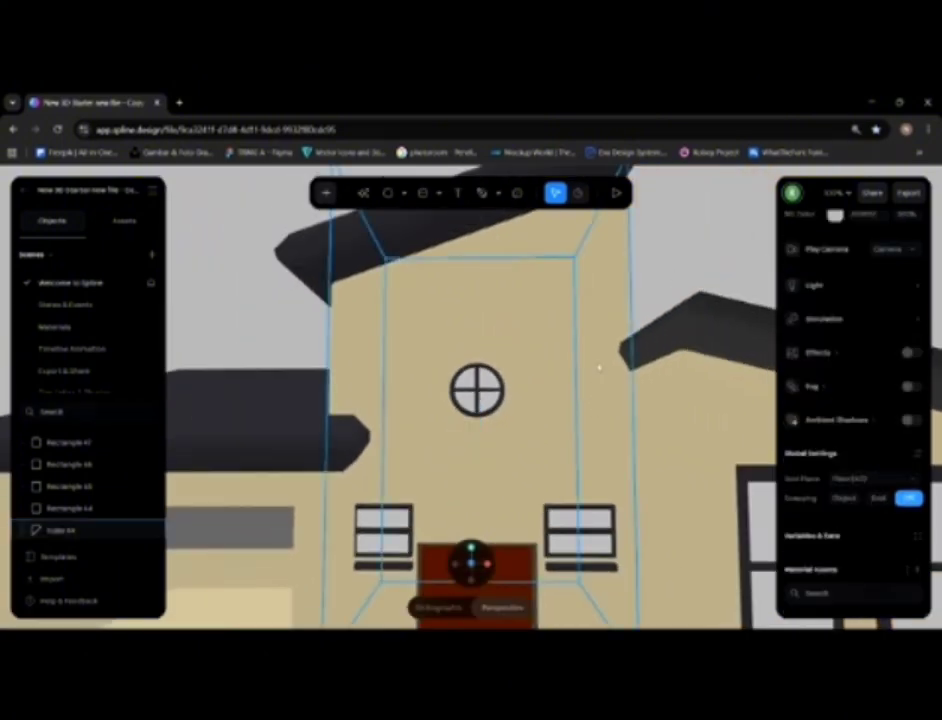
# Step: Push the white glass ellipse back toward the wall so it sits recessed inside the round frame
pyautogui.moveTo(587, 389)
pyautogui.keyDown('alt'); pyautogui.mouseDown()
pyautogui.moveTo(580, 364)
pyautogui.moveTo(582, 381)
pyautogui.mouseUp(); pyautogui.keyUp('alt')
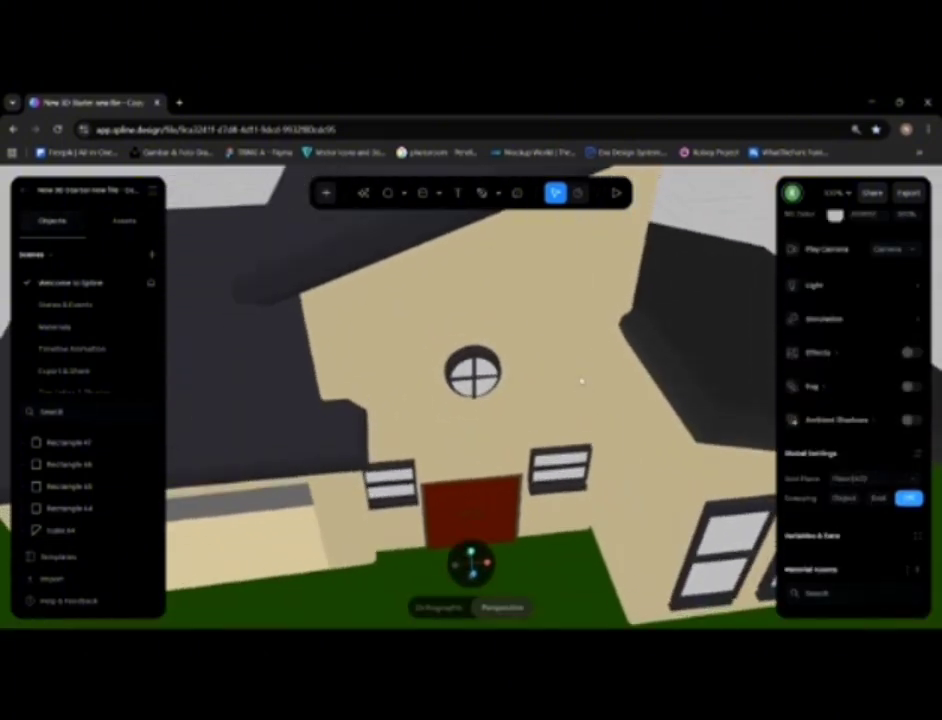
pyautogui.scroll(8, 575, 378)
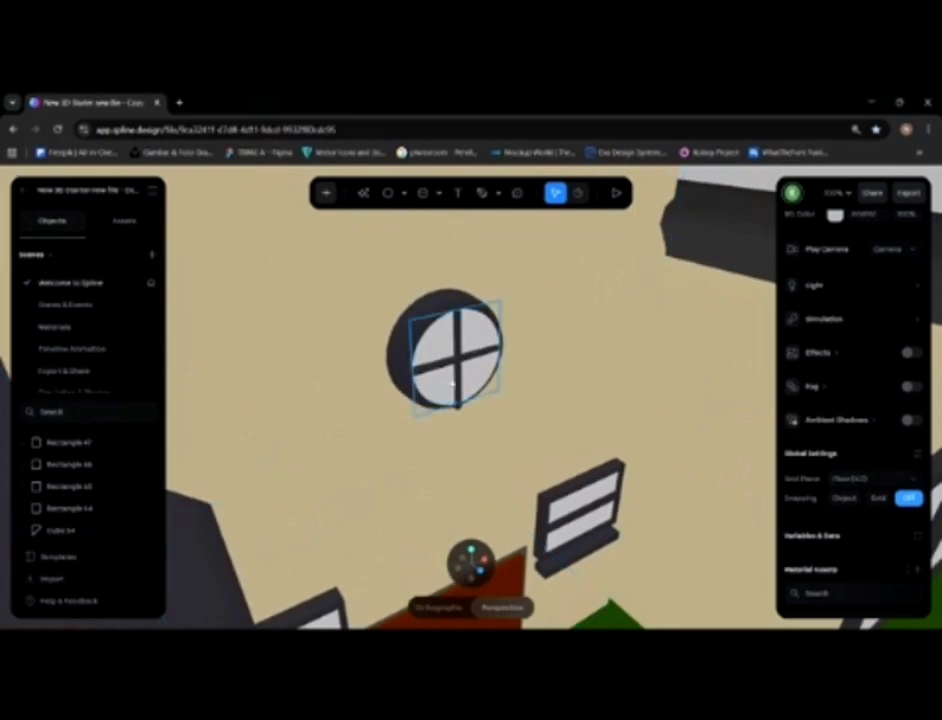
pyautogui.click(453, 384)
pyautogui.moveTo(483, 375); pyautogui.dragTo(480, 376)
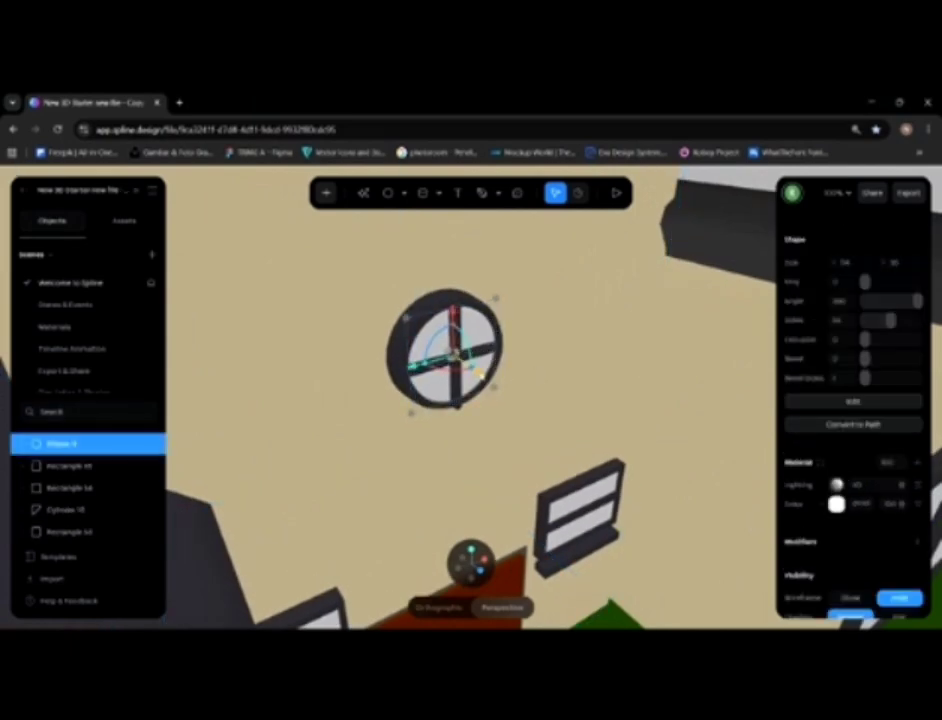
pyautogui.scroll(-10, 538, 379)
pyautogui.click(636, 284)
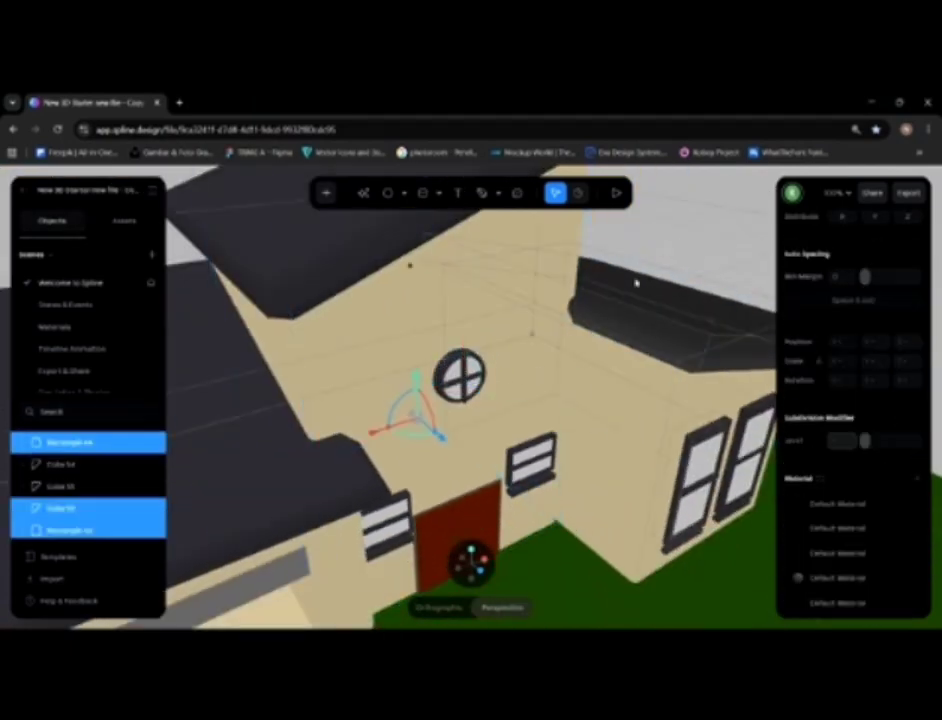
pyautogui.click(707, 219)
pyautogui.keyDown('alt'); pyautogui.moveTo(556, 328); pyautogui.dragTo(509, 314); pyautogui.keyUp('alt')
pyautogui.scroll(-9, 513, 325)
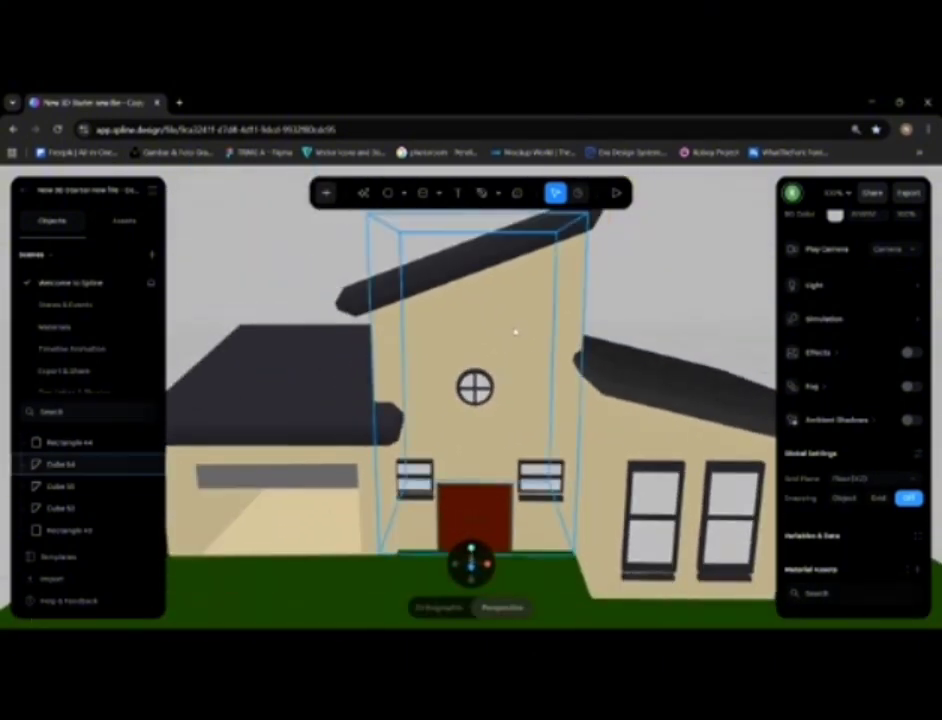
# Step: Draw a thin bar-shaped cube on the lawn beside the side wall of the wing with the two tall windows, as a tree trunk
pyautogui.scroll(1, 633, 386)
pyautogui.moveTo(635, 387); pyautogui.dragTo(518, 390, button='middle')
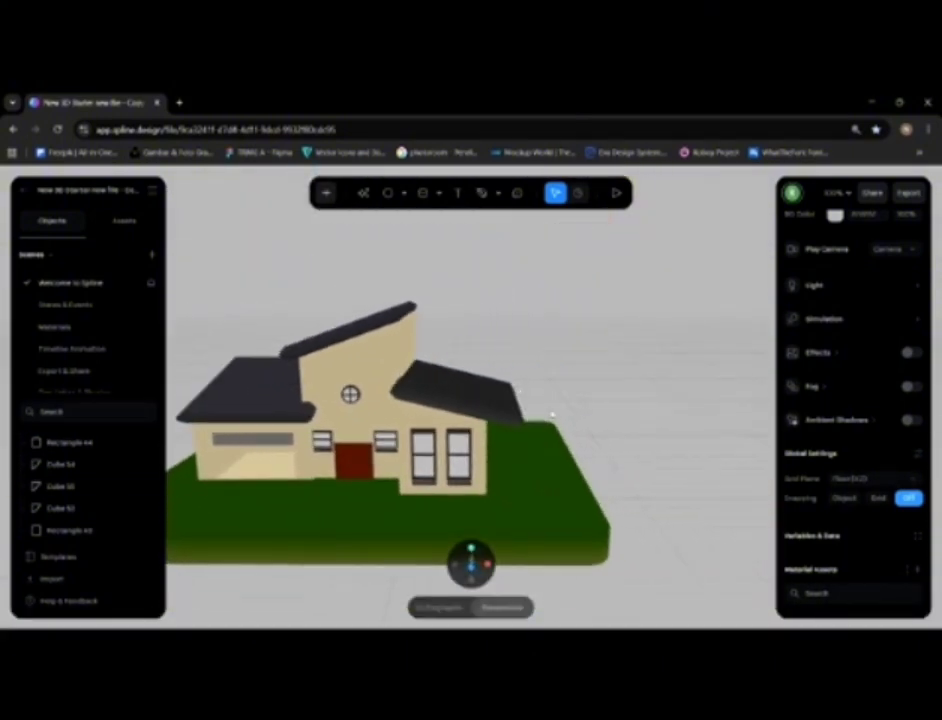
pyautogui.scroll(6, 551, 414)
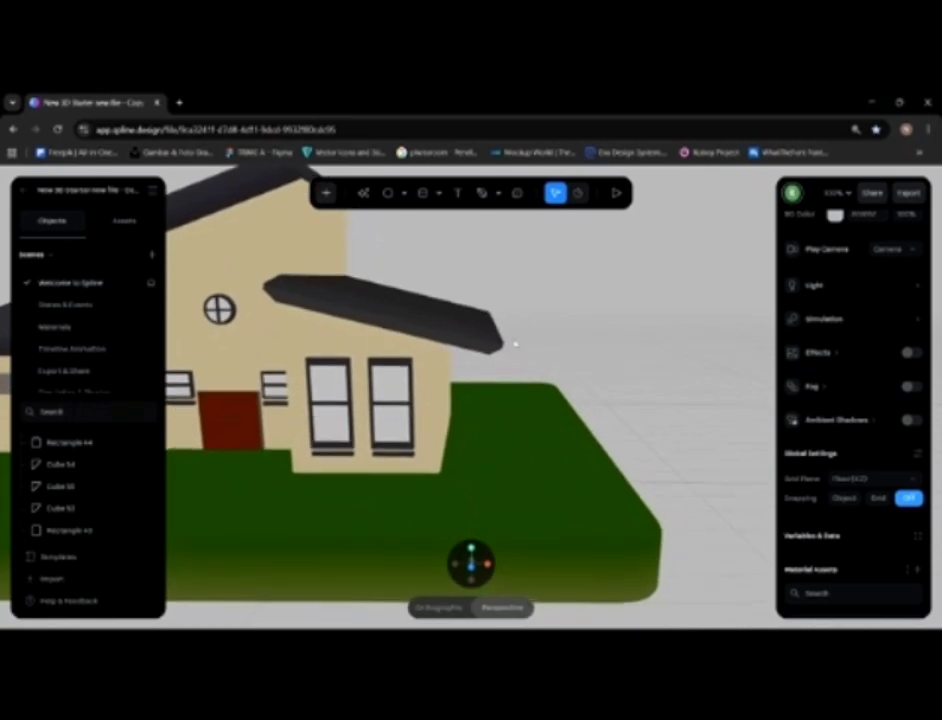
pyautogui.keyDown('alt'); pyautogui.moveTo(516, 343); pyautogui.dragTo(480, 425); pyautogui.keyUp('alt')
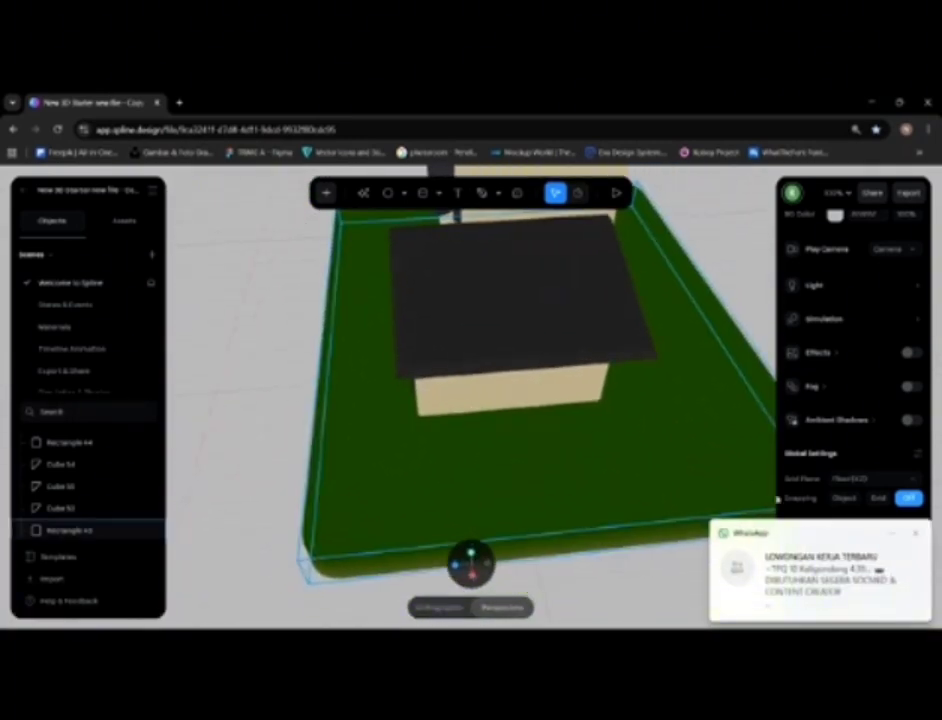
pyautogui.click(916, 534)
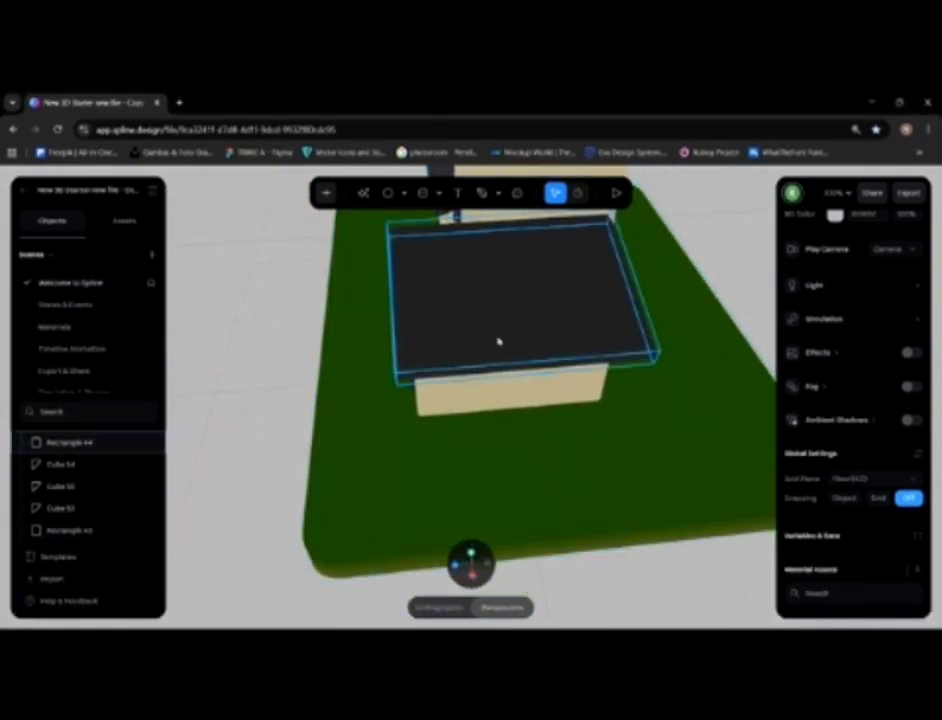
pyautogui.keyDown('alt'); pyautogui.moveTo(498, 340); pyautogui.dragTo(488, 312); pyautogui.keyUp('alt')
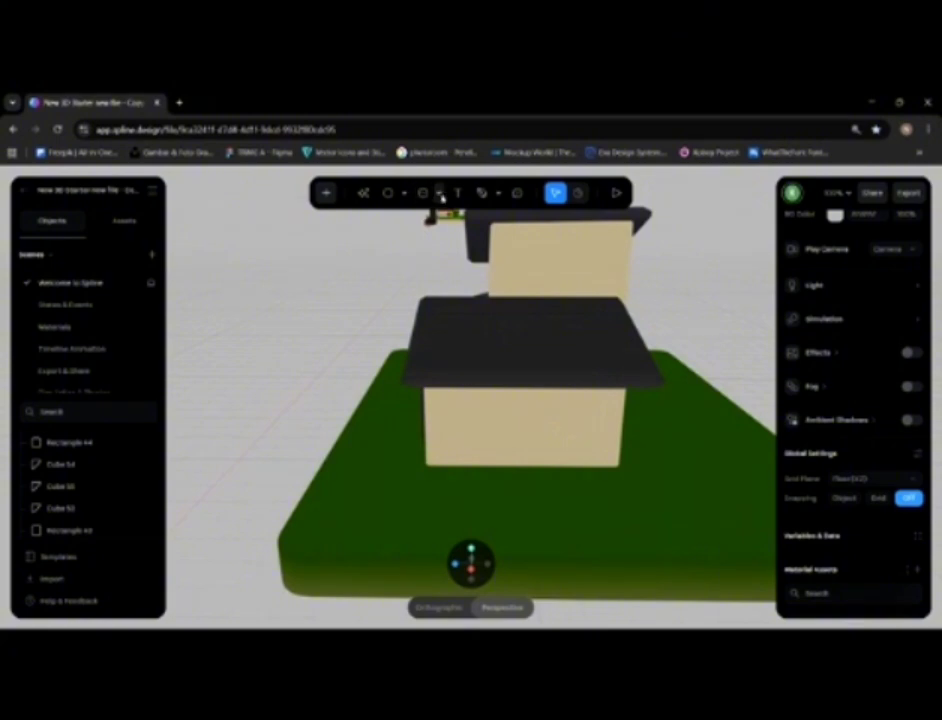
pyautogui.click(438, 193)
pyautogui.click(440, 232)
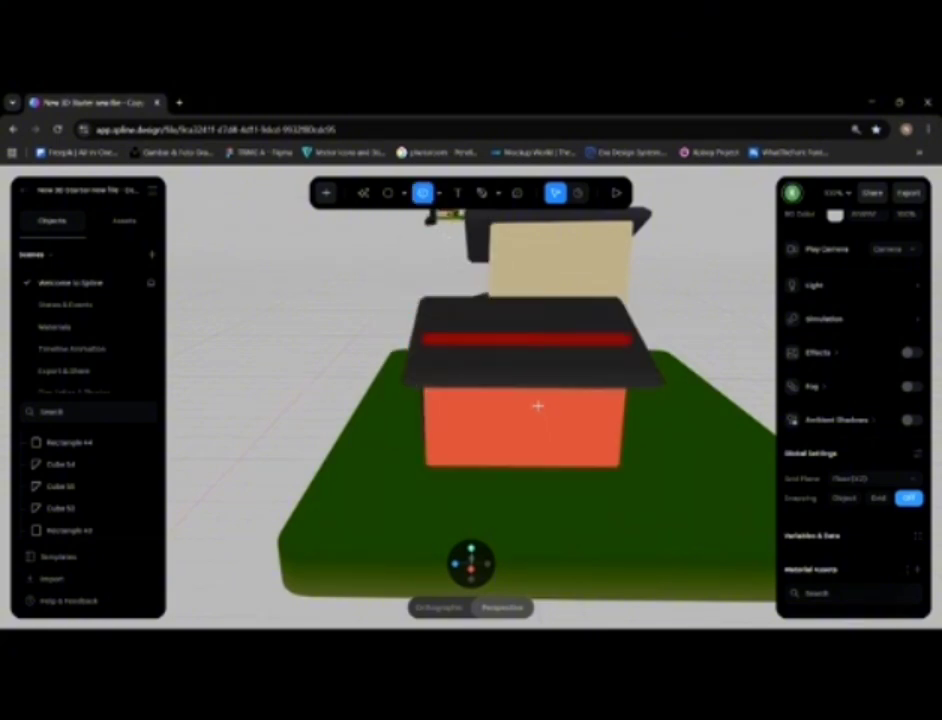
pyautogui.moveTo(463, 500); pyautogui.dragTo(478, 440)
pyautogui.click(301, 385)
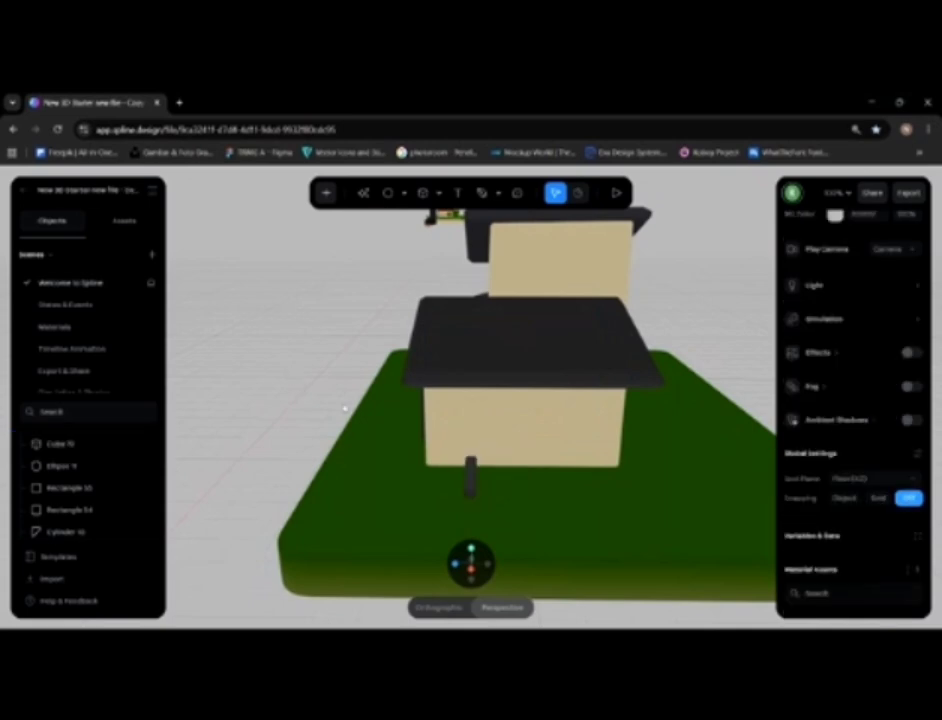
# Step: Rotate the thin bar until it stands upright as the trunk and adjust its height
pyautogui.keyDown('alt'); pyautogui.moveTo(343, 408); pyautogui.dragTo(409, 374); pyautogui.keyUp('alt')
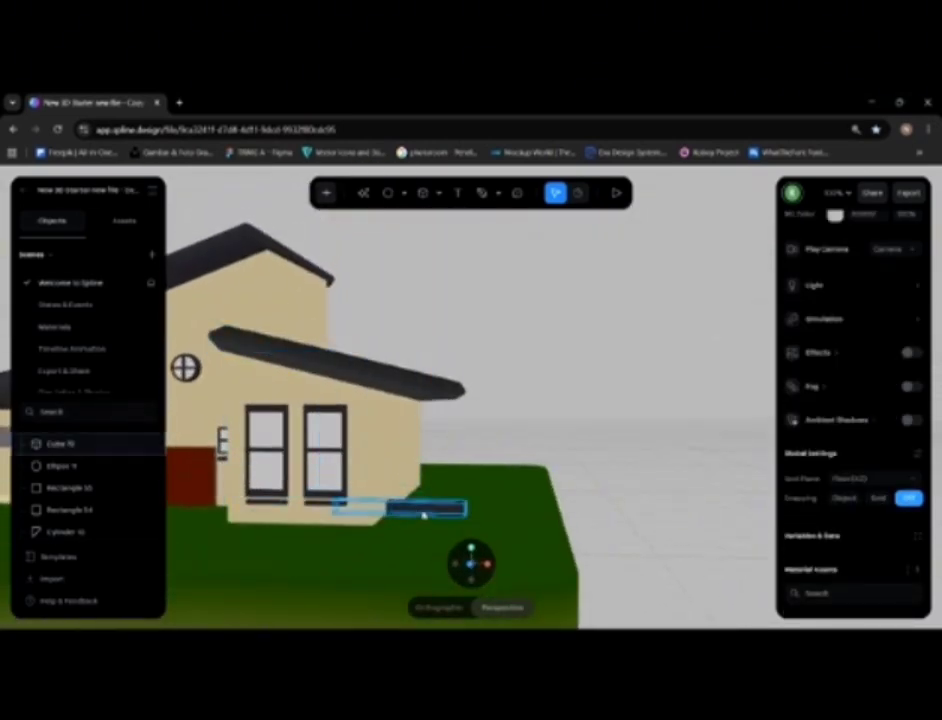
pyautogui.click(423, 510)
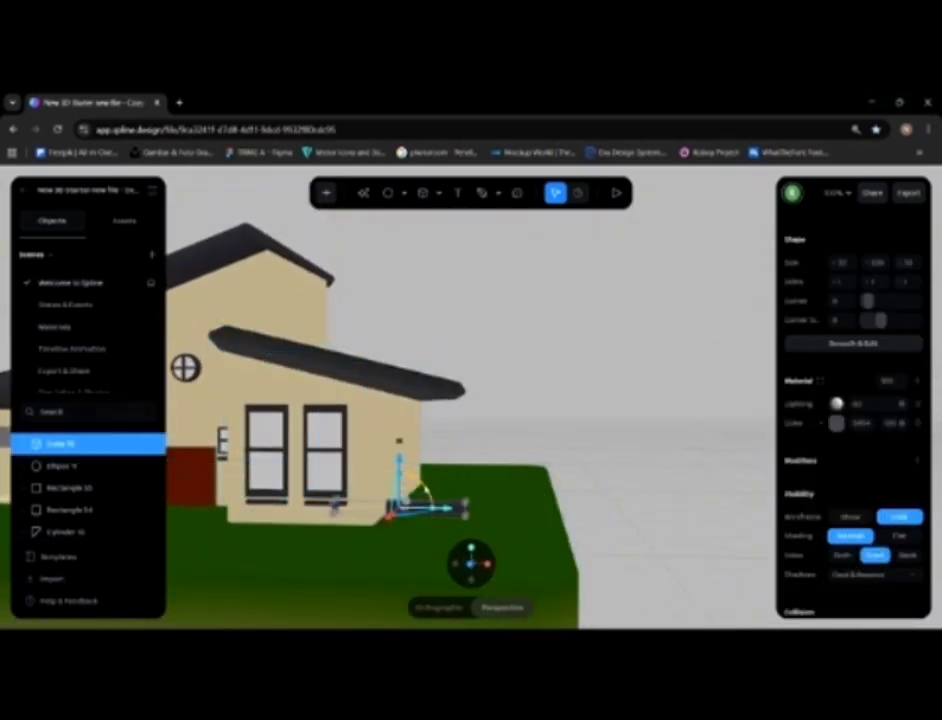
pyautogui.scroll(4, 820, 410)
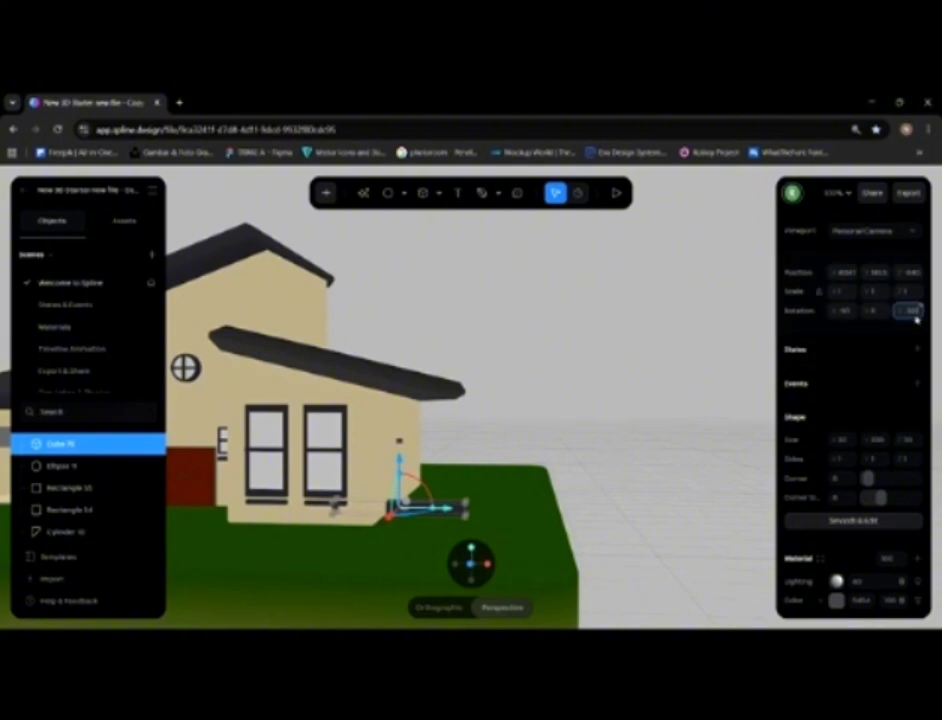
pyautogui.press('Return')
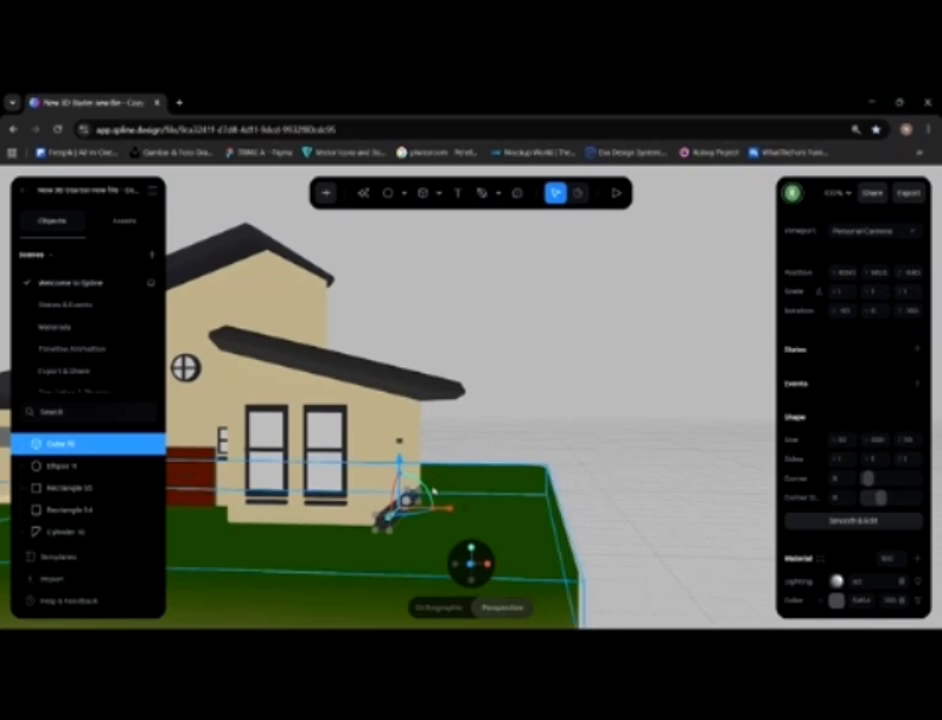
pyautogui.keyDown('alt'); pyautogui.moveTo(520, 450); pyautogui.dragTo(396, 564); pyautogui.keyUp('alt')
pyautogui.keyDown('alt'); pyautogui.moveTo(606, 436); pyautogui.dragTo(477, 518); pyautogui.keyUp('alt')
pyautogui.moveTo(388, 443); pyautogui.dragTo(388, 459)
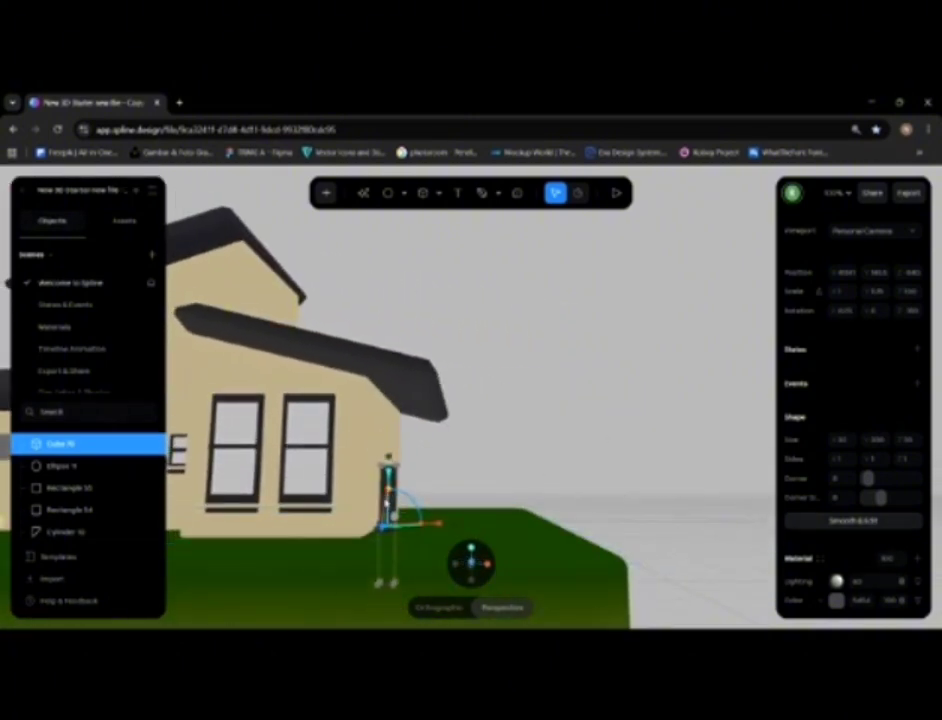
# Step: Move the upright trunk away from the wing's side wall and raise it so it stands on the lawn
pyautogui.moveTo(437, 524); pyautogui.dragTo(521, 518)
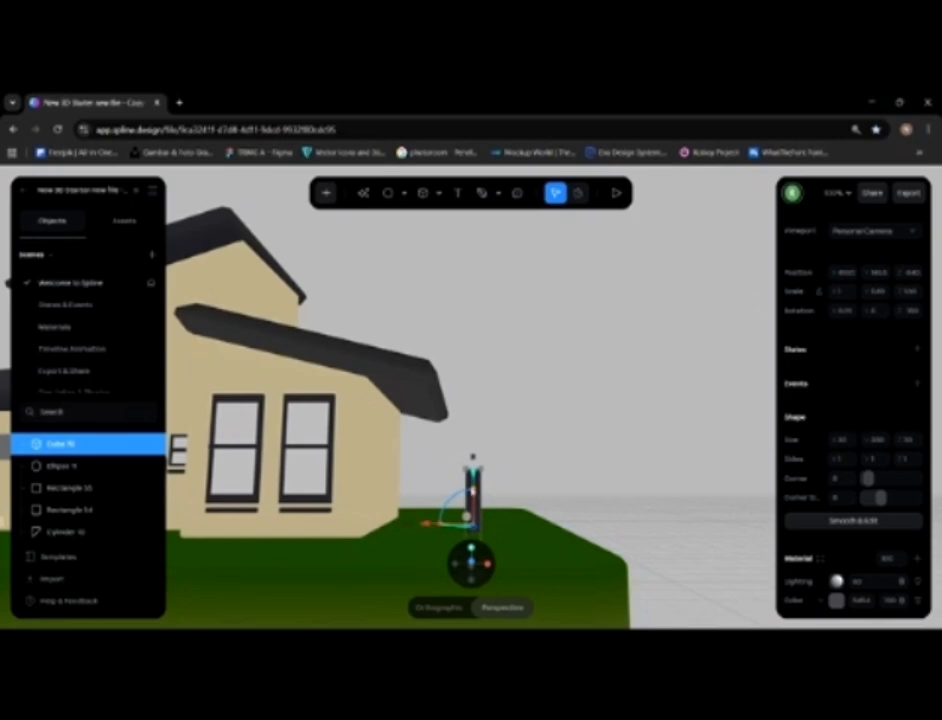
pyautogui.moveTo(474, 474); pyautogui.dragTo(474, 436)
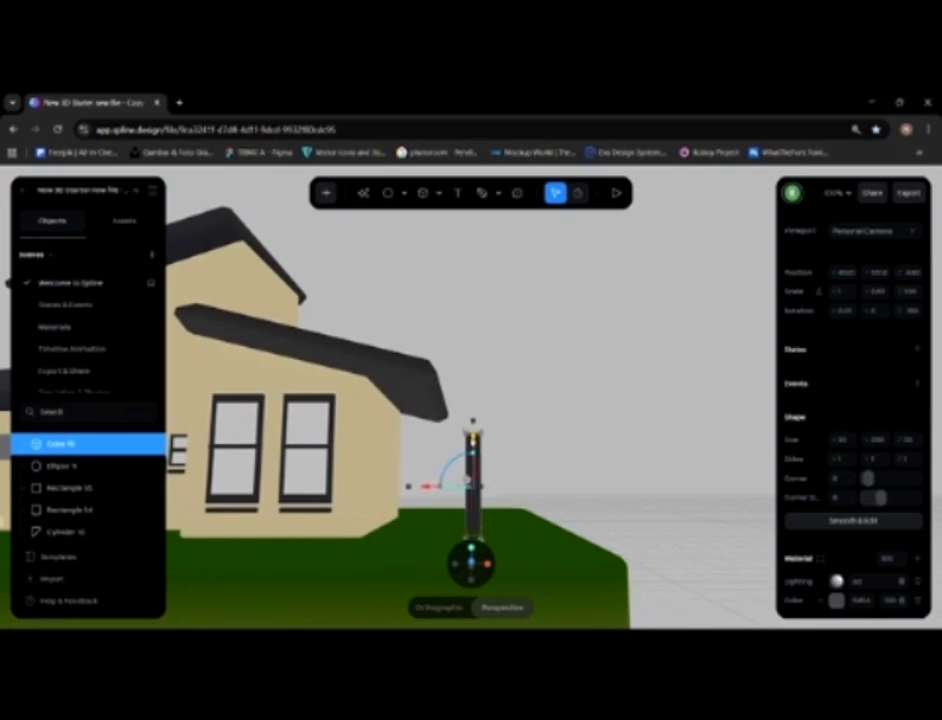
pyautogui.keyDown('alt'); pyautogui.moveTo(590, 425); pyautogui.dragTo(430, 445); pyautogui.keyUp('alt')
pyautogui.keyDown('alt'); pyautogui.moveTo(543, 452); pyautogui.dragTo(551, 423); pyautogui.keyUp('alt')
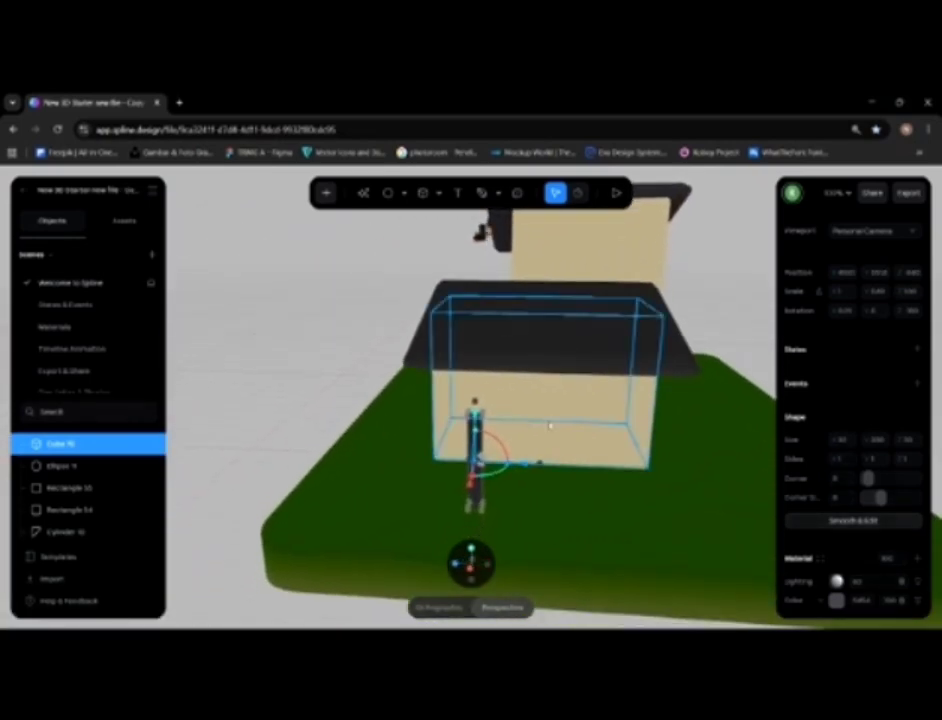
pyautogui.click(286, 417)
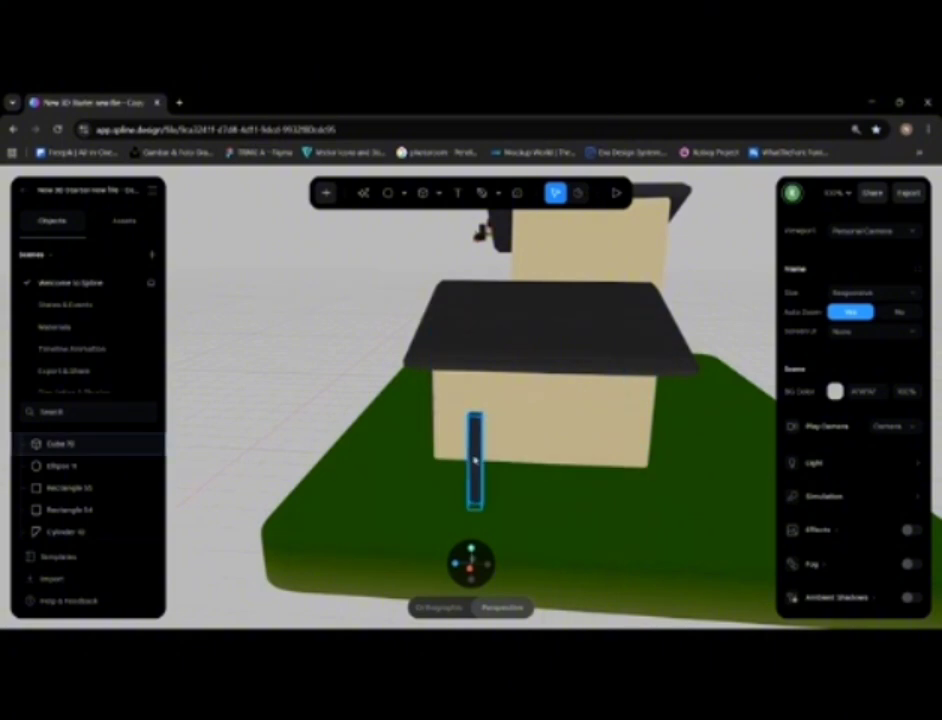
pyautogui.click(475, 460)
pyautogui.hotkey('ctrl', 'z')
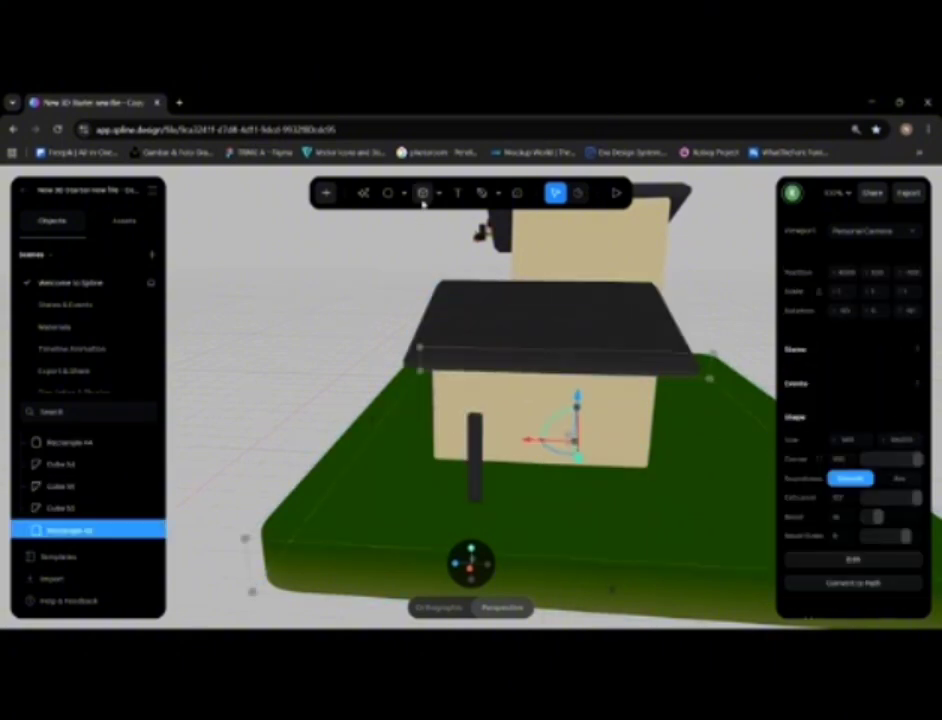
# Step: Draw a box-shaped cube beside the trunk as the first block of tree foliage
pyautogui.click(423, 196)
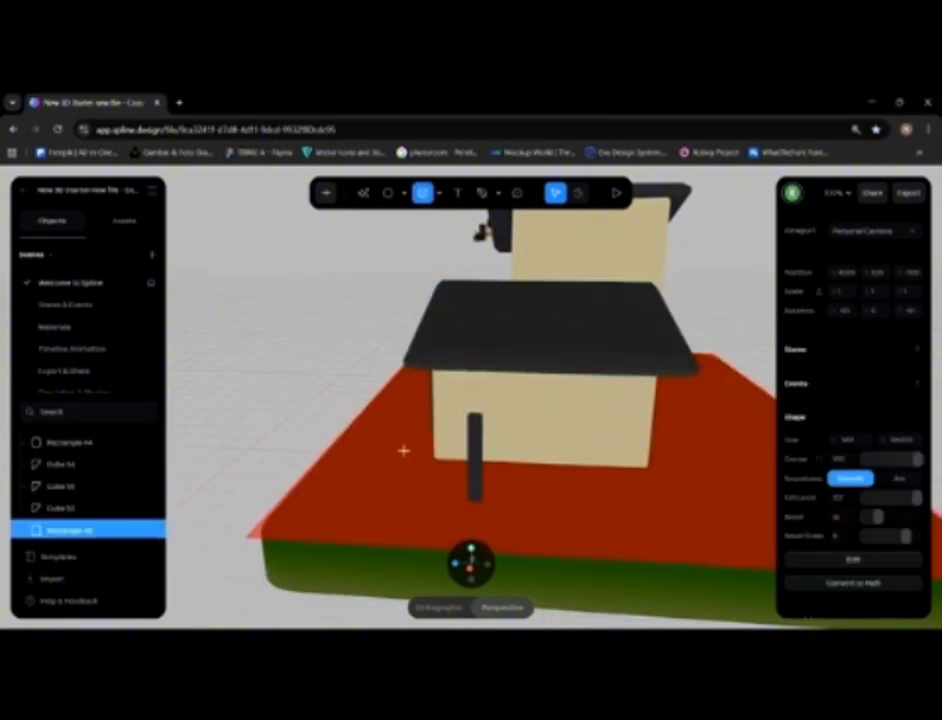
pyautogui.click(404, 447)
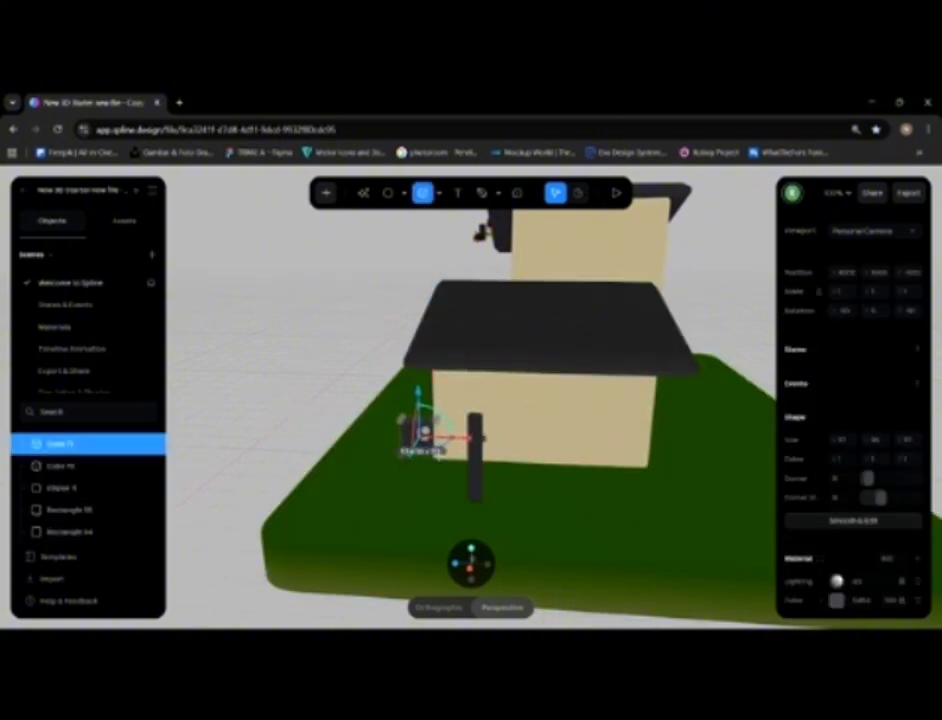
pyautogui.click(435, 464)
pyautogui.click(219, 374)
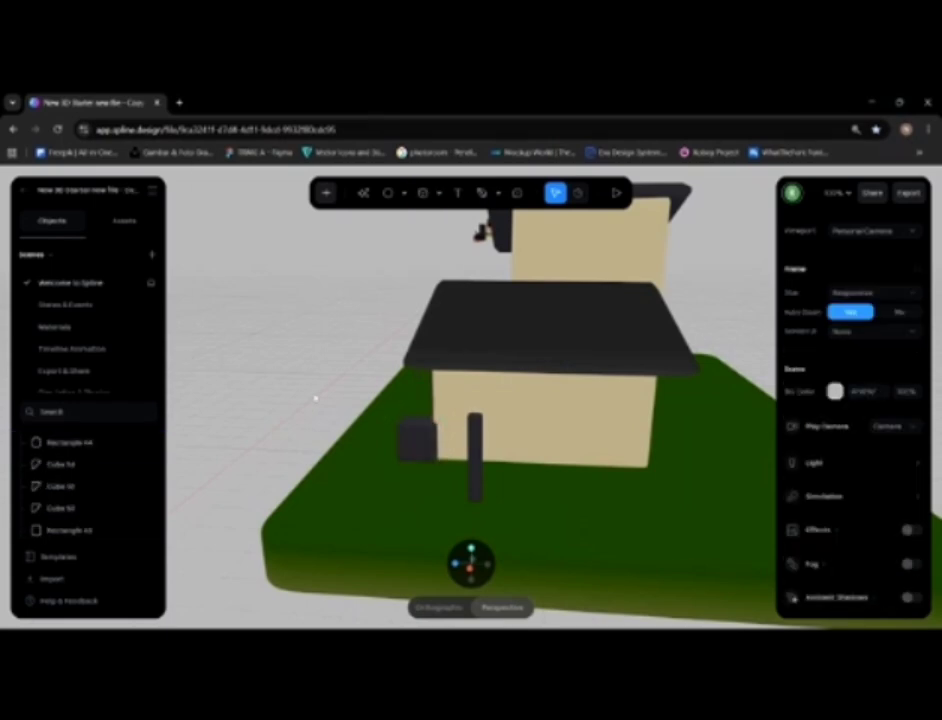
# Step: Move the foliage cube onto the top of the trunk and stretch it to form the tree's crown
pyautogui.keyDown('alt'); pyautogui.moveTo(315, 398); pyautogui.dragTo(408, 379); pyautogui.keyUp('alt')
pyautogui.click(397, 467)
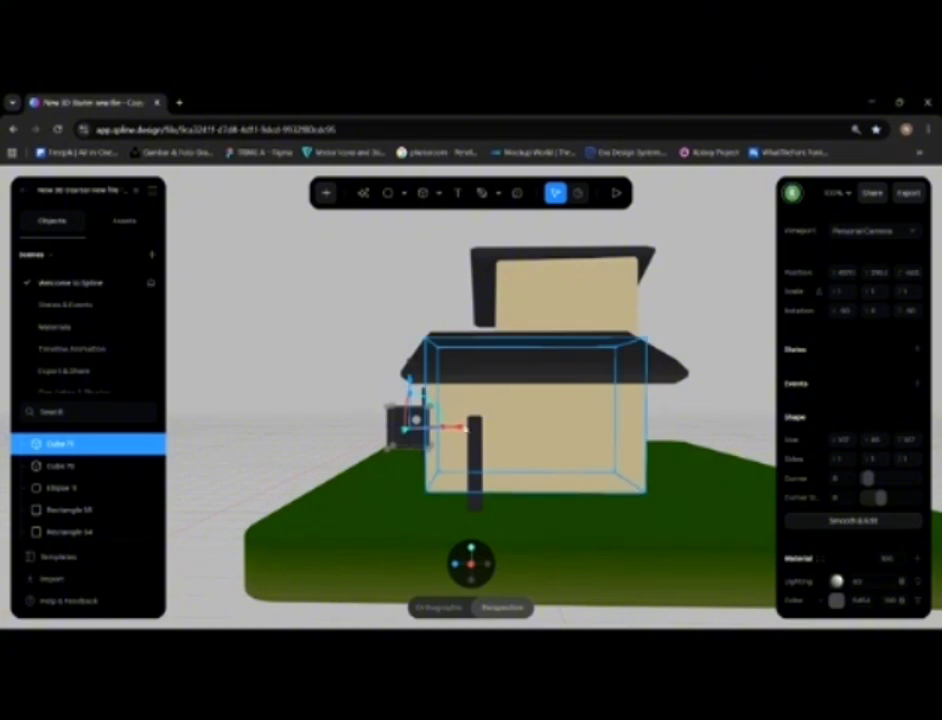
pyautogui.moveTo(457, 424); pyautogui.dragTo(508, 431)
pyautogui.click(406, 426)
pyautogui.keyDown('alt'); pyautogui.moveTo(318, 440); pyautogui.dragTo(514, 439); pyautogui.keyUp('alt')
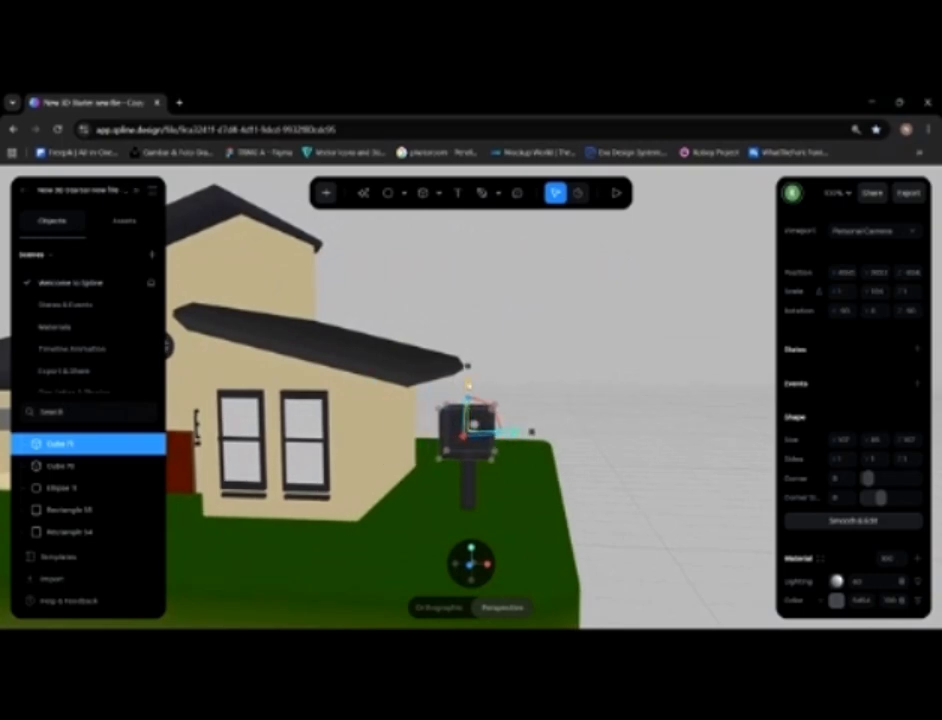
pyautogui.click(535, 375)
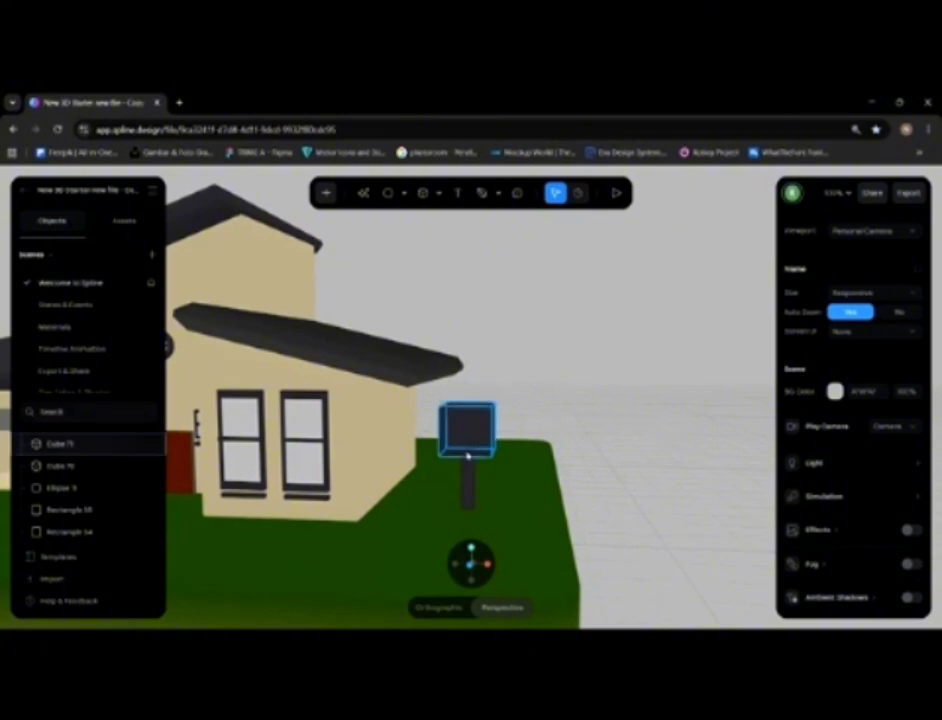
# Step: Enlarge the foliage cube proportionally and centre it over the trunk
pyautogui.click(468, 425)
pyautogui.moveTo(494, 404)
pyautogui.keyDown('shift'); pyautogui.mouseDown()
pyautogui.moveTo(517, 387)
pyautogui.moveTo(492, 401)
pyautogui.mouseUp(); pyautogui.keyUp('shift')
pyautogui.click(559, 389)
pyautogui.keyDown('alt'); pyautogui.moveTo(631, 357); pyautogui.dragTo(576, 342); pyautogui.keyUp('alt')
pyautogui.click(484, 429)
pyautogui.moveTo(512, 421); pyautogui.dragTo(525, 421)
pyautogui.scroll(1, 532, 425)
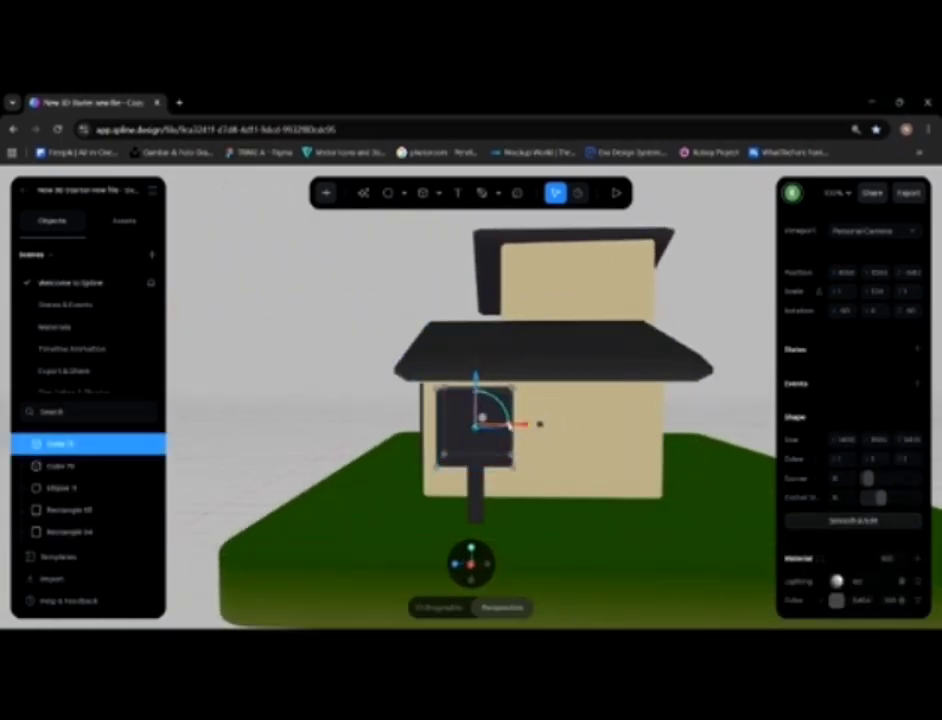
# Step: Duplicate the foliage cube, shift the copy sideways, shrink it and lower it against the large block
pyautogui.hotkey('ctrl', 'd')
pyautogui.moveTo(539, 424); pyautogui.dragTo(551, 428)
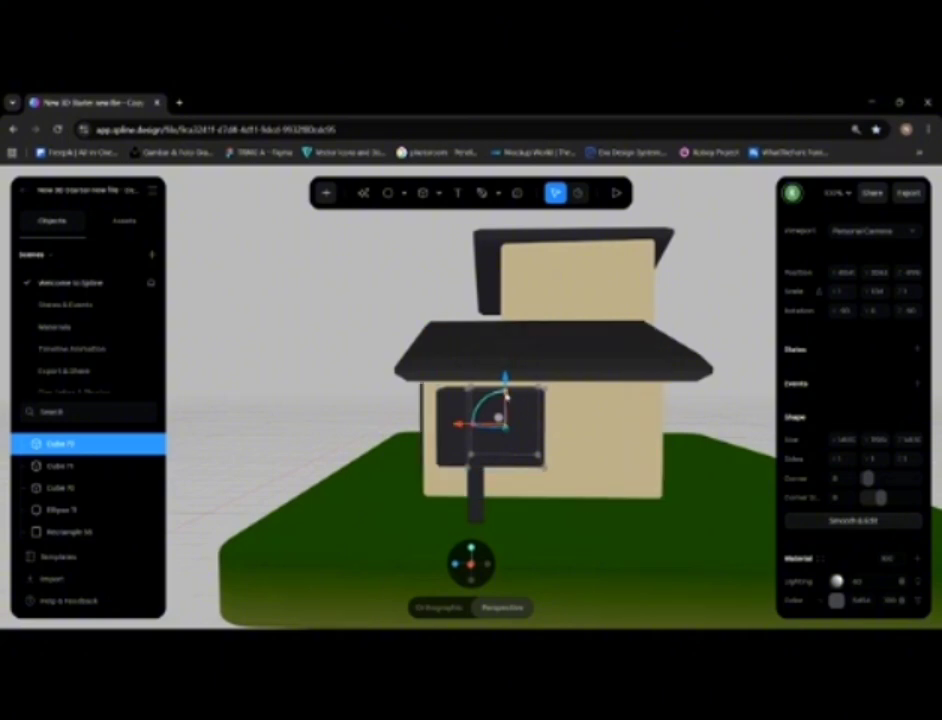
pyautogui.moveTo(506, 398); pyautogui.dragTo(485, 425)
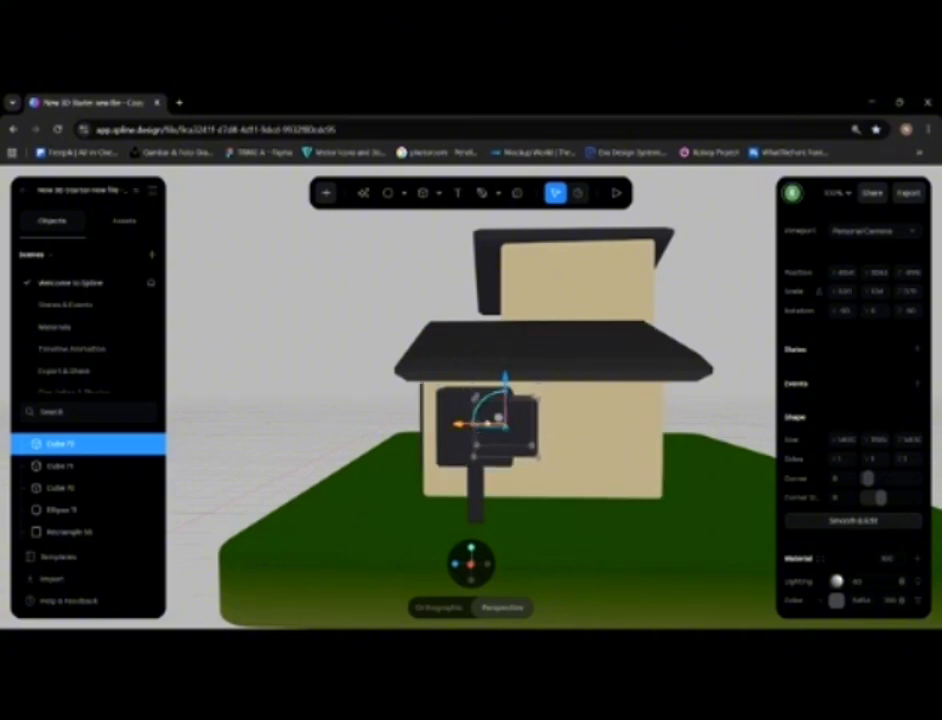
pyautogui.moveTo(506, 381); pyautogui.dragTo(507, 406)
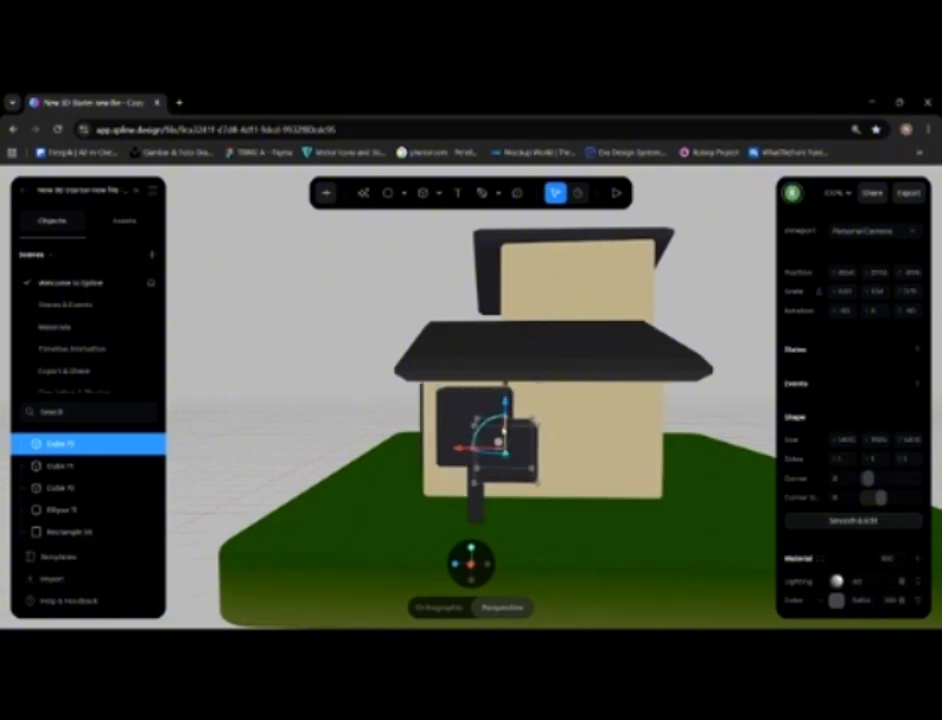
# Step: Duplicate the smaller foliage cube, move the copy to the opposite side of the crown and make it narrower
pyautogui.hotkey('ctrl', 'd')
pyautogui.moveTo(458, 449); pyautogui.dragTo(428, 440)
pyautogui.moveTo(349, 415); pyautogui.dragTo(414, 414, button='middle')
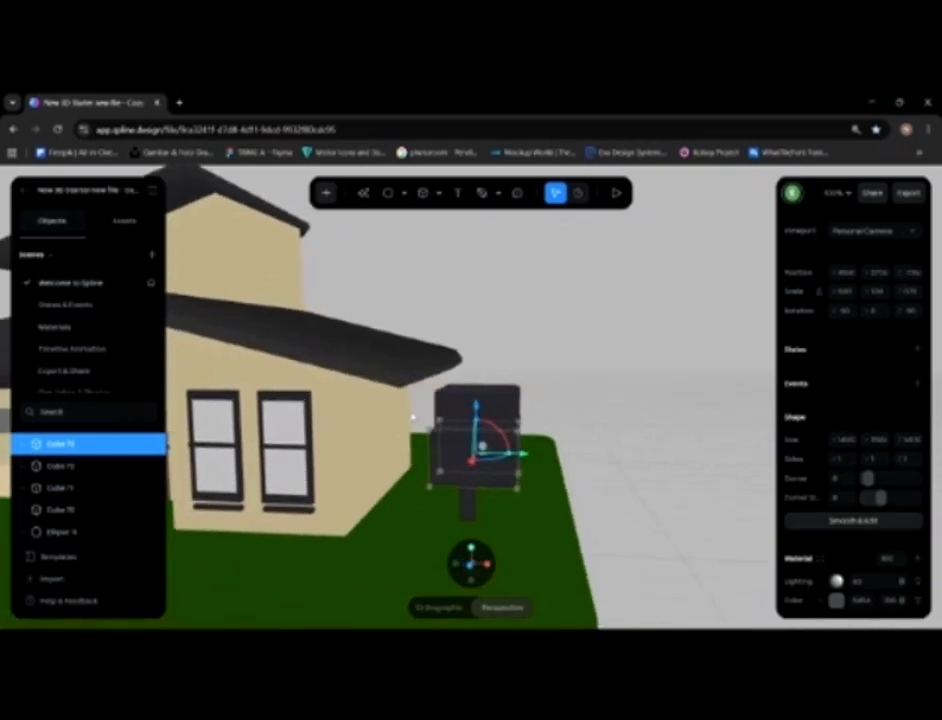
pyautogui.moveTo(514, 454); pyautogui.dragTo(498, 455)
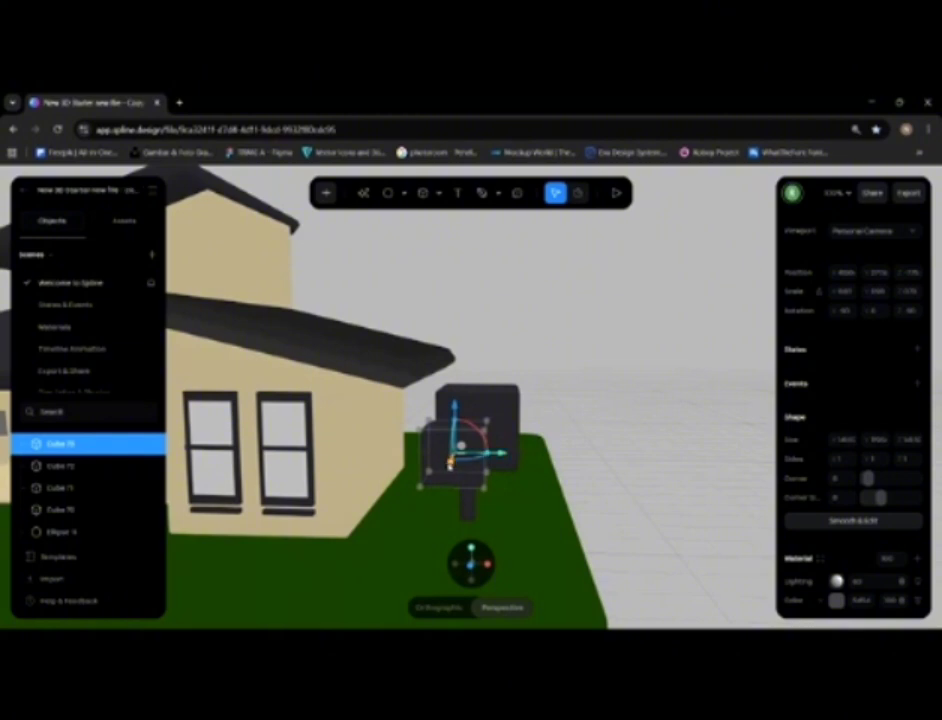
pyautogui.click(566, 396)
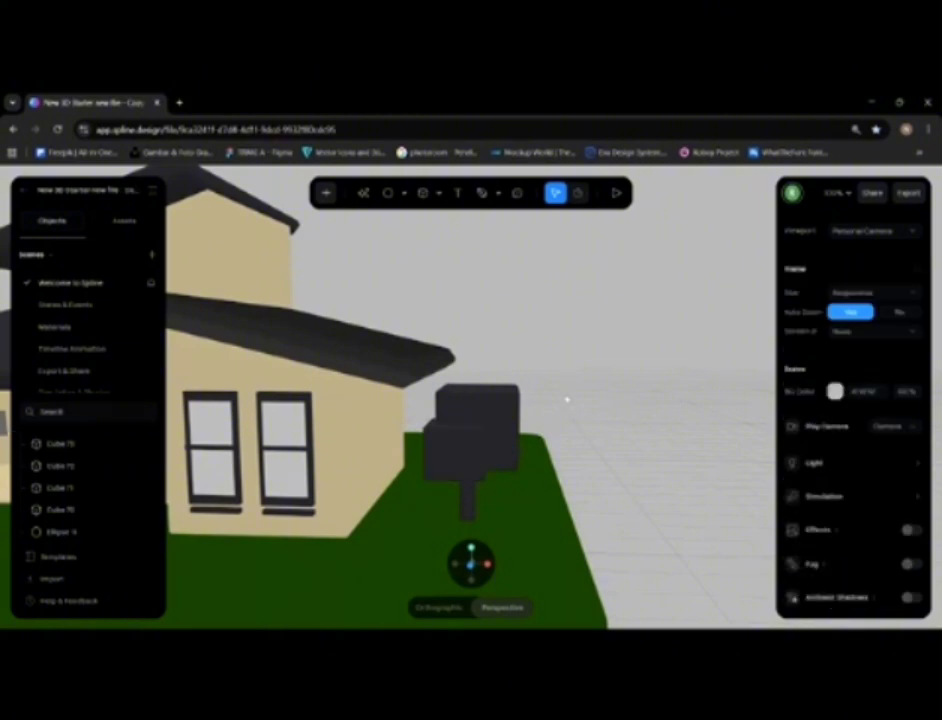
# Step: Recolour the tree trunk a reddish brown
pyautogui.moveTo(566, 396); pyautogui.dragTo(512, 446, button='middle')
pyautogui.scroll(-3, 515, 404)
pyautogui.click(462, 478)
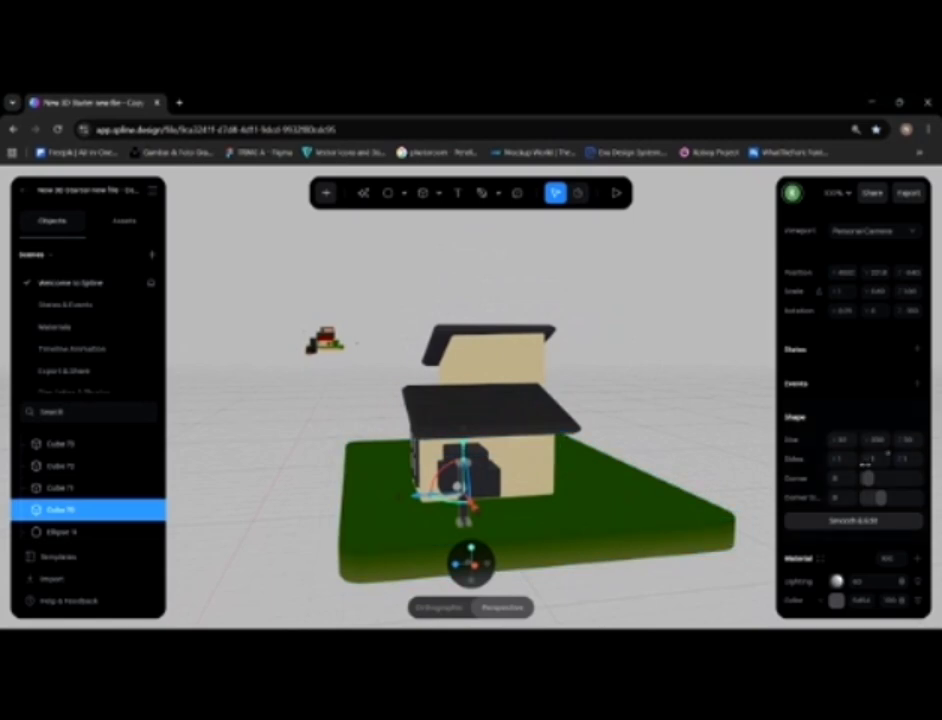
pyautogui.scroll(-3, 860, 470)
pyautogui.click(836, 413)
pyautogui.scroll(-1, 826, 594)
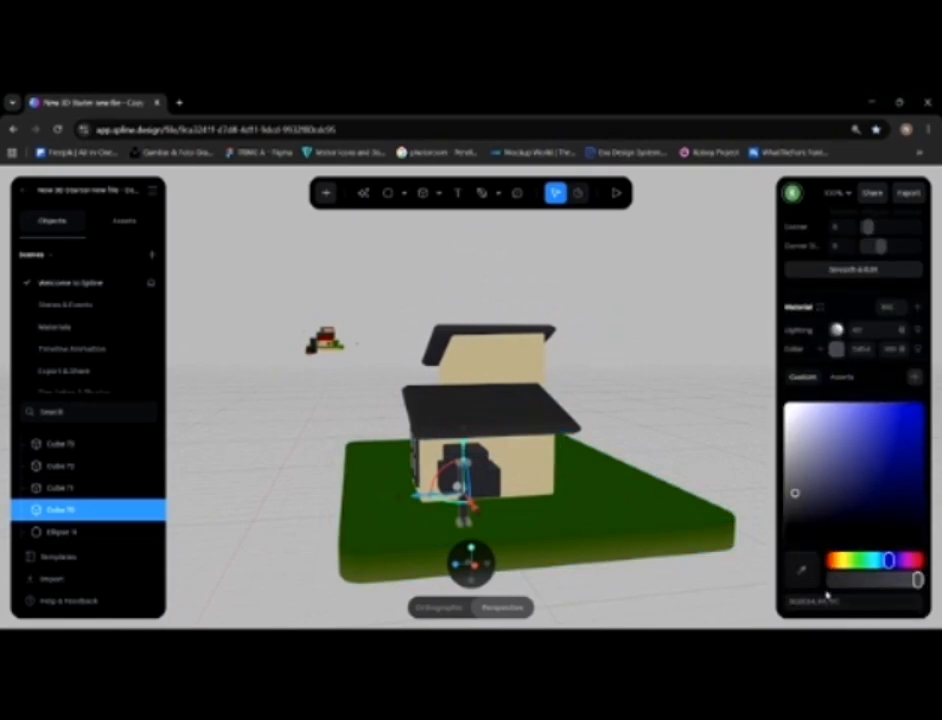
pyautogui.moveTo(888, 560); pyautogui.dragTo(832, 560)
pyautogui.moveTo(795, 495); pyautogui.dragTo(869, 437)
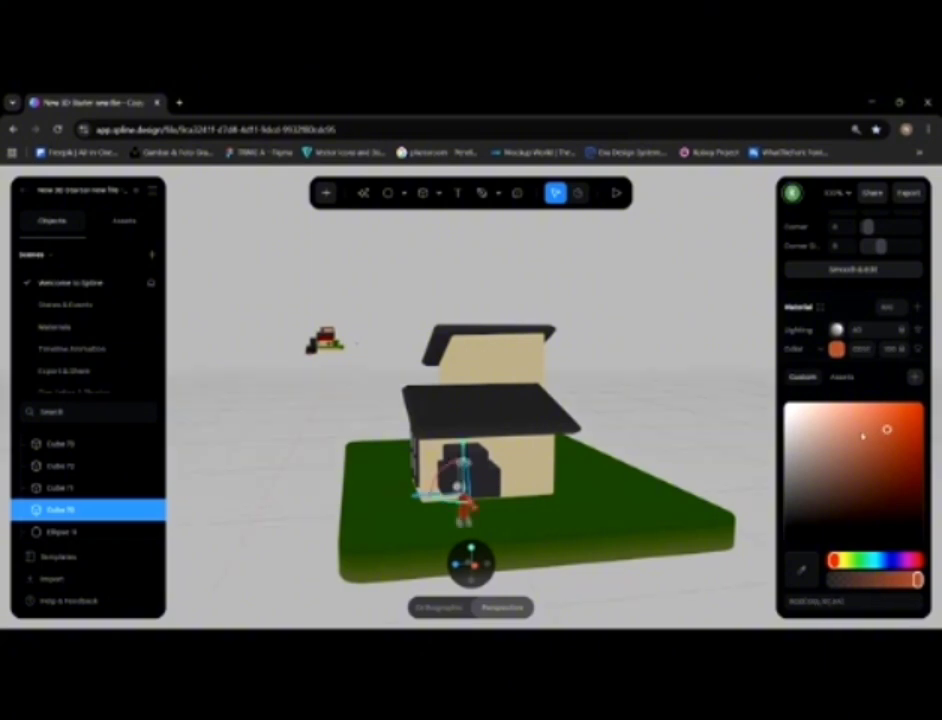
pyautogui.click(669, 412)
# Step: Change the large foliage cube's colour material layer to Depth
pyautogui.click(484, 472)
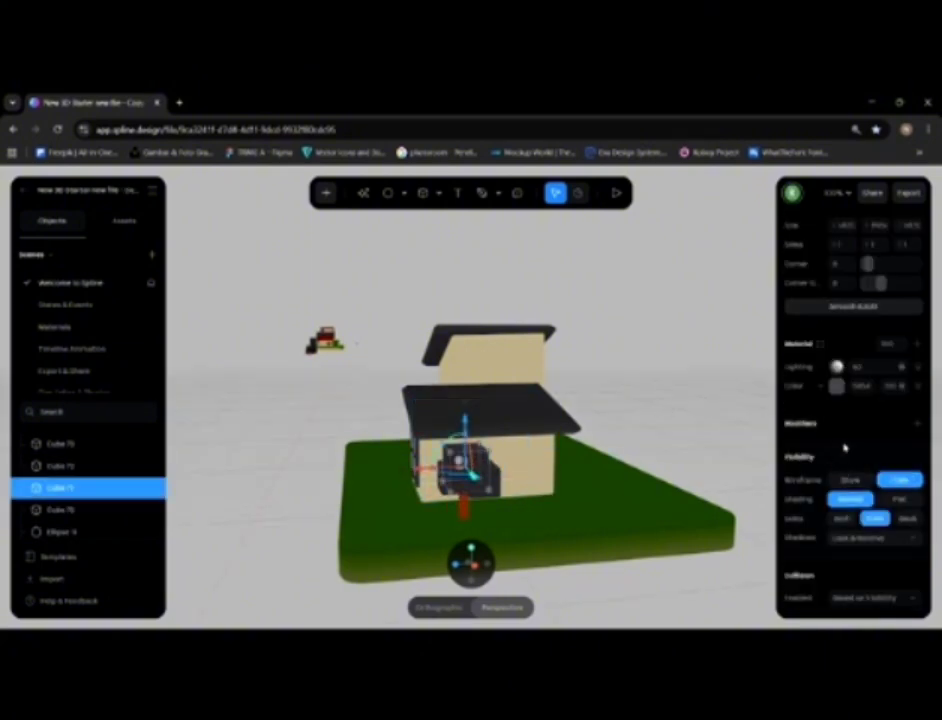
pyautogui.click(820, 391)
pyautogui.click(815, 408)
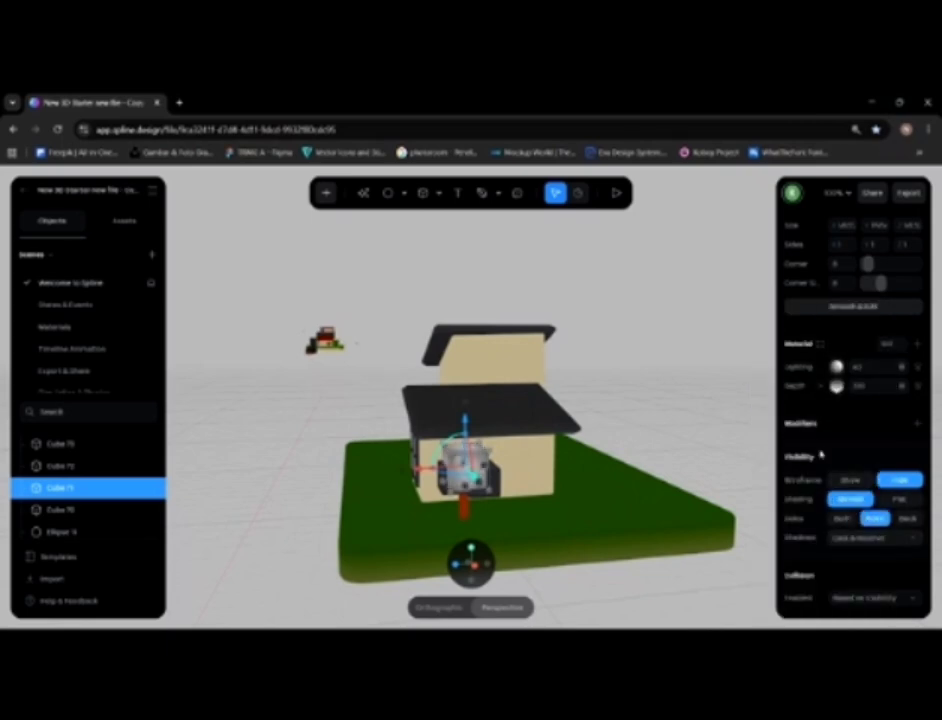
# Step: Set the large foliage cube's Depth layer to Linear type, with its direction along Z only so the gradient runs vertically
pyautogui.click(837, 386)
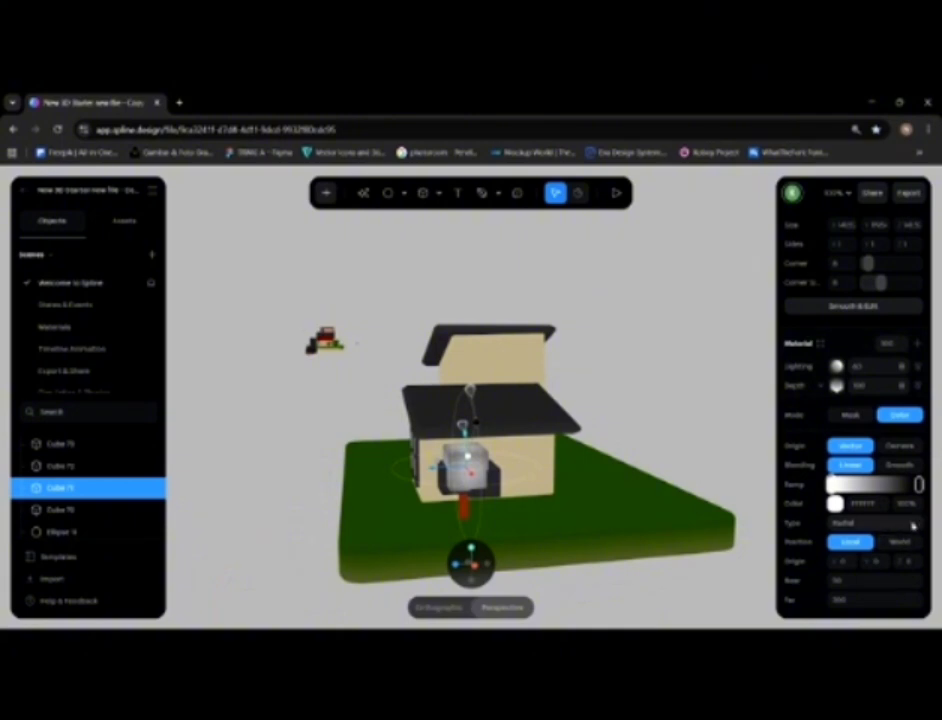
pyautogui.click(862, 523)
pyautogui.click(845, 502)
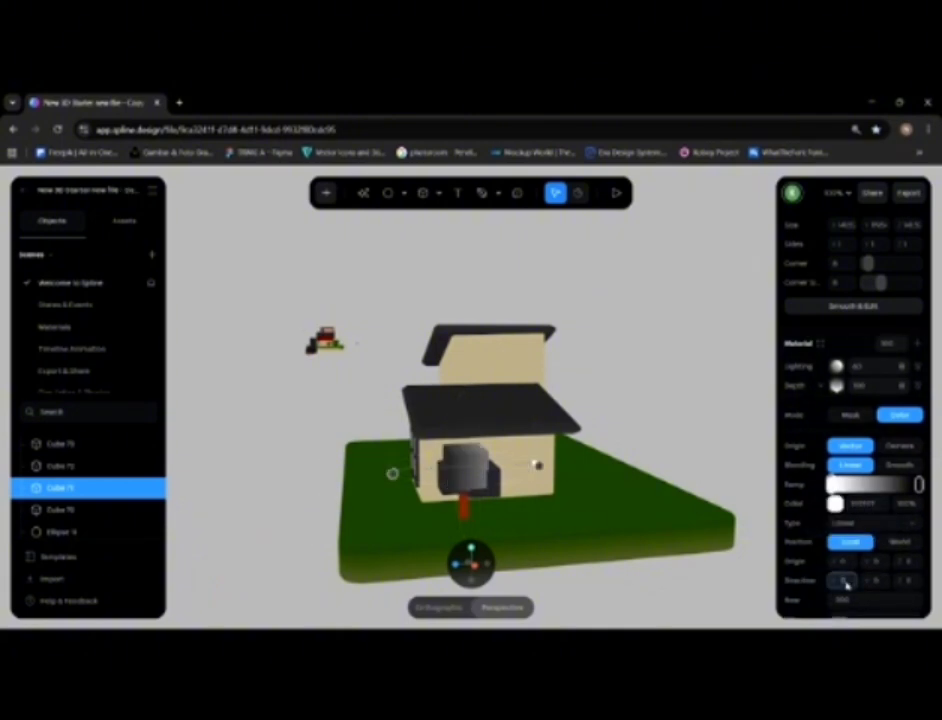
pyautogui.press('Return')
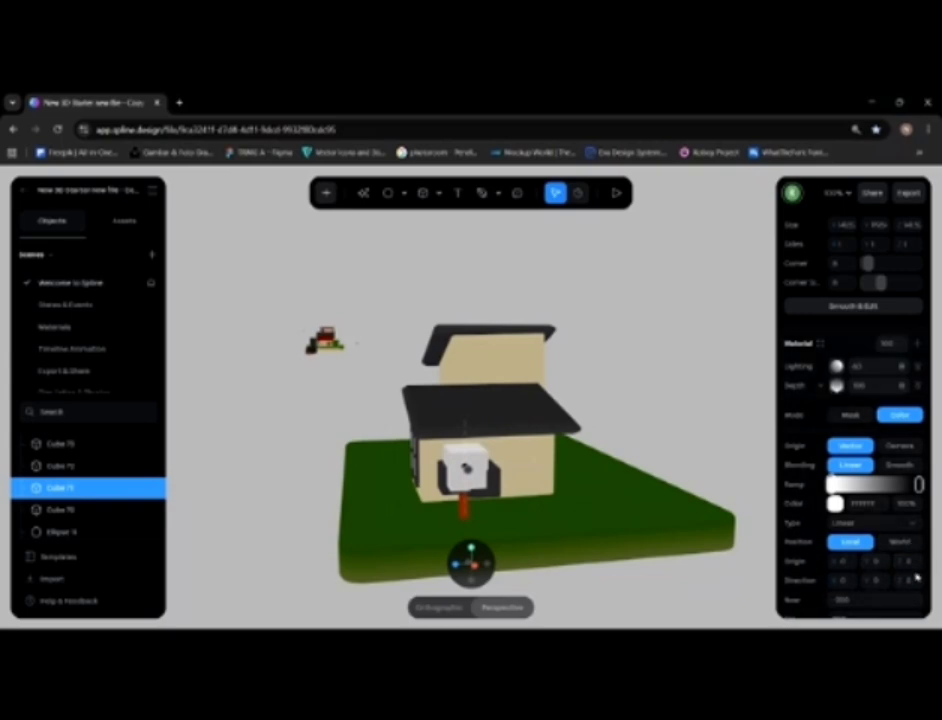
pyautogui.hotkey('ctrl', 'z')
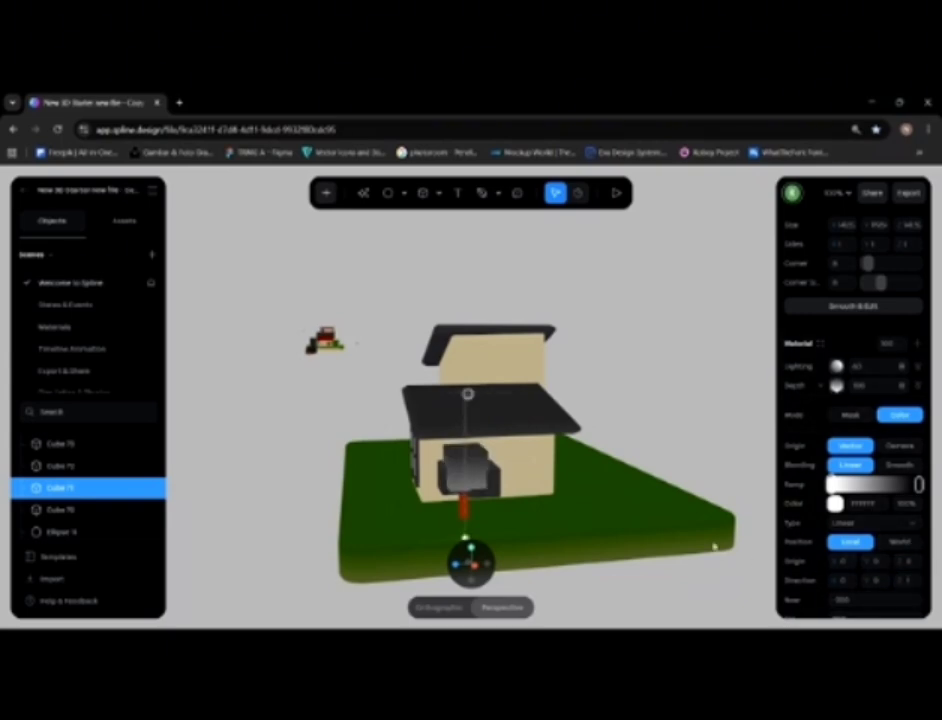
# Step: Set the first colour of the foliage cube's depth ramp to a light yellow-green
pyautogui.click(835, 504)
pyautogui.scroll(-3, 853, 450)
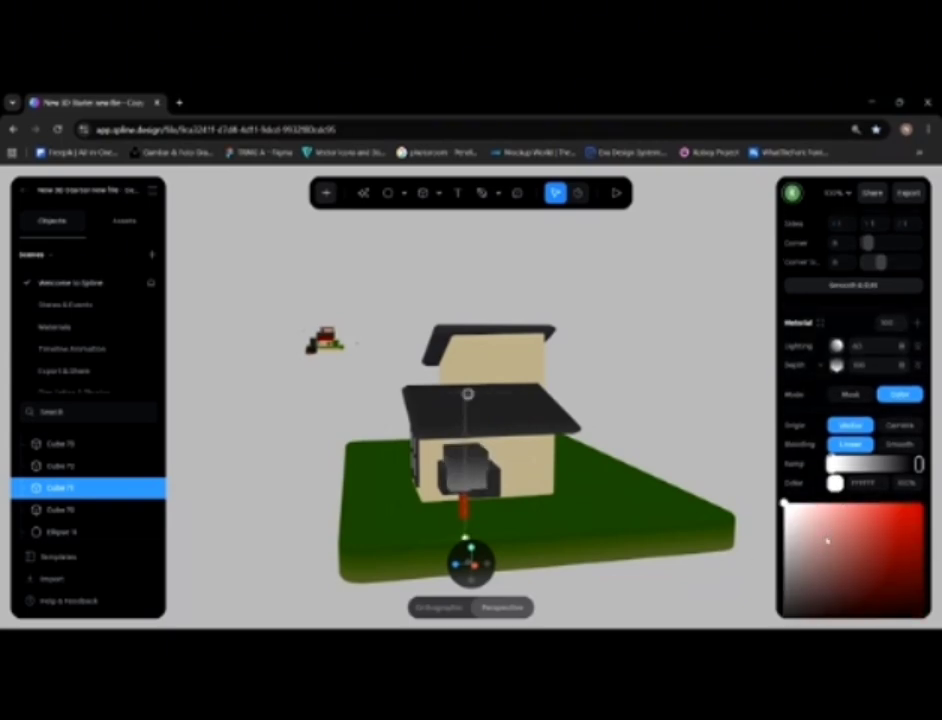
pyautogui.click(848, 559)
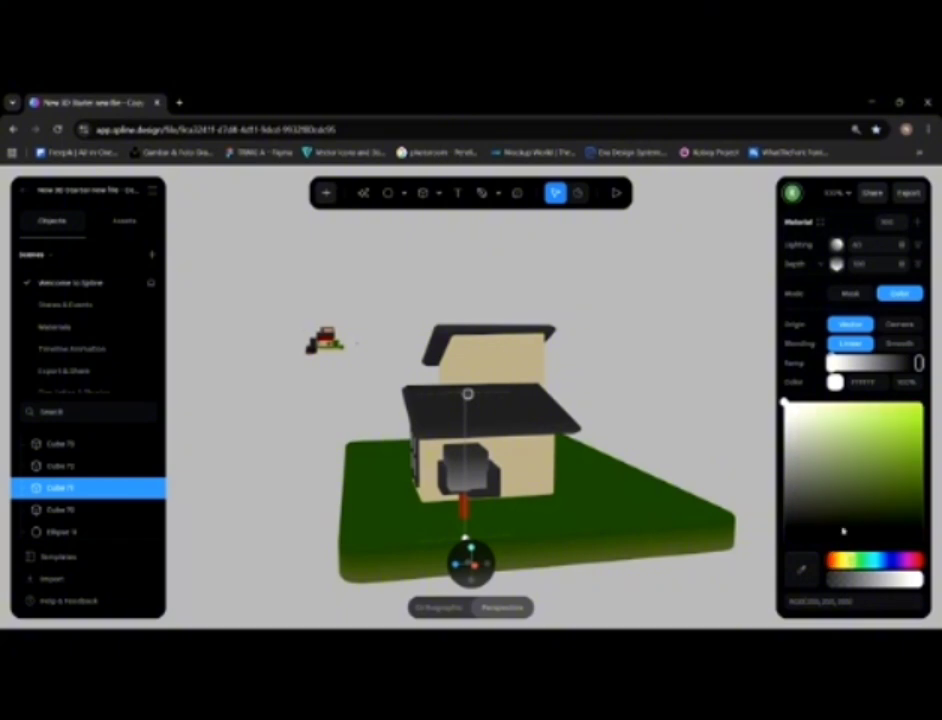
pyautogui.moveTo(803, 410); pyautogui.dragTo(859, 418)
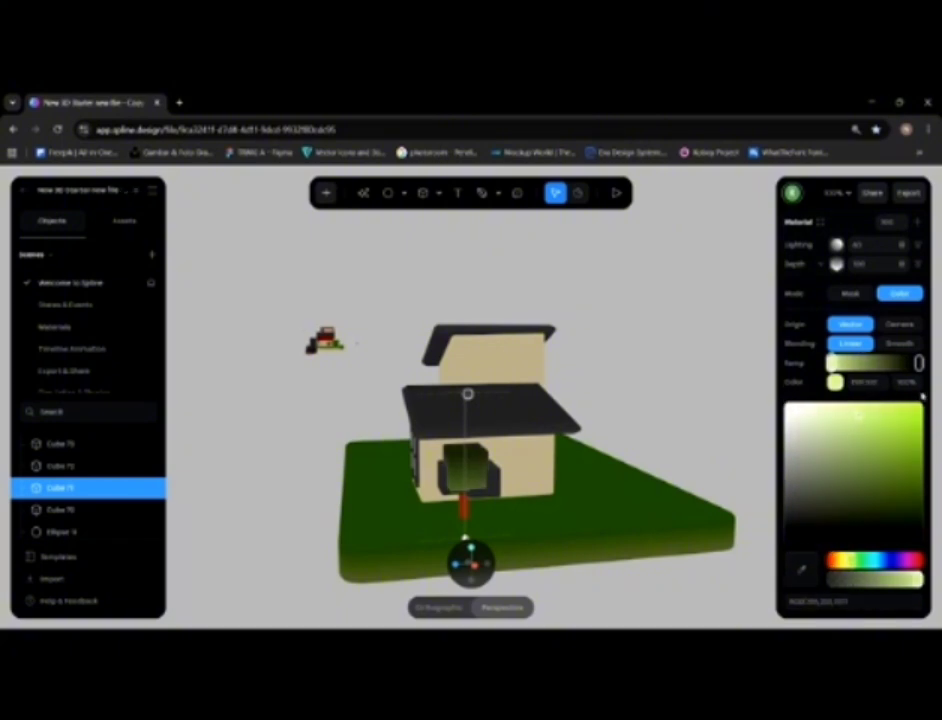
# Step: Set the end colour of the foliage cube's depth ramp to a dark green
pyautogui.click(911, 362)
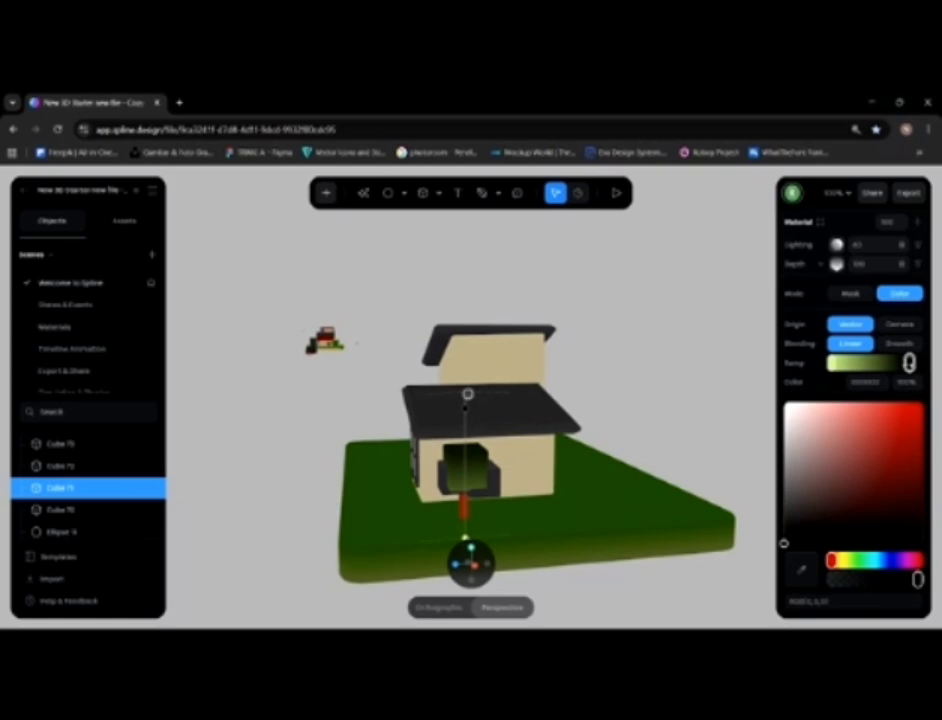
pyautogui.moveTo(909, 362); pyautogui.dragTo(918, 363)
pyautogui.moveTo(832, 560); pyautogui.dragTo(860, 561)
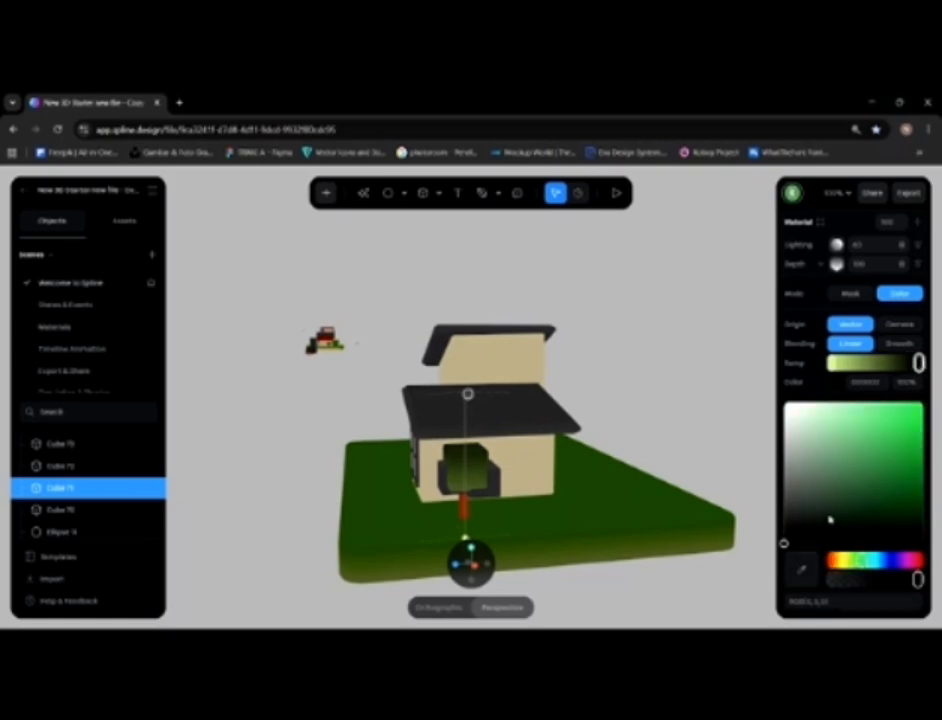
pyautogui.moveTo(785, 545); pyautogui.dragTo(862, 509)
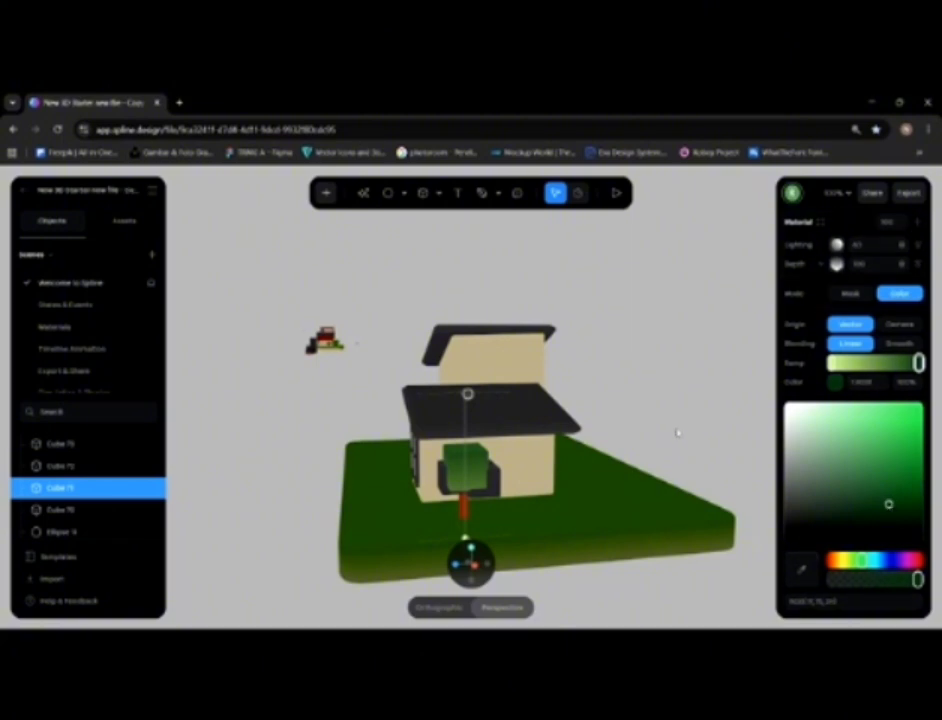
pyautogui.click(862, 386)
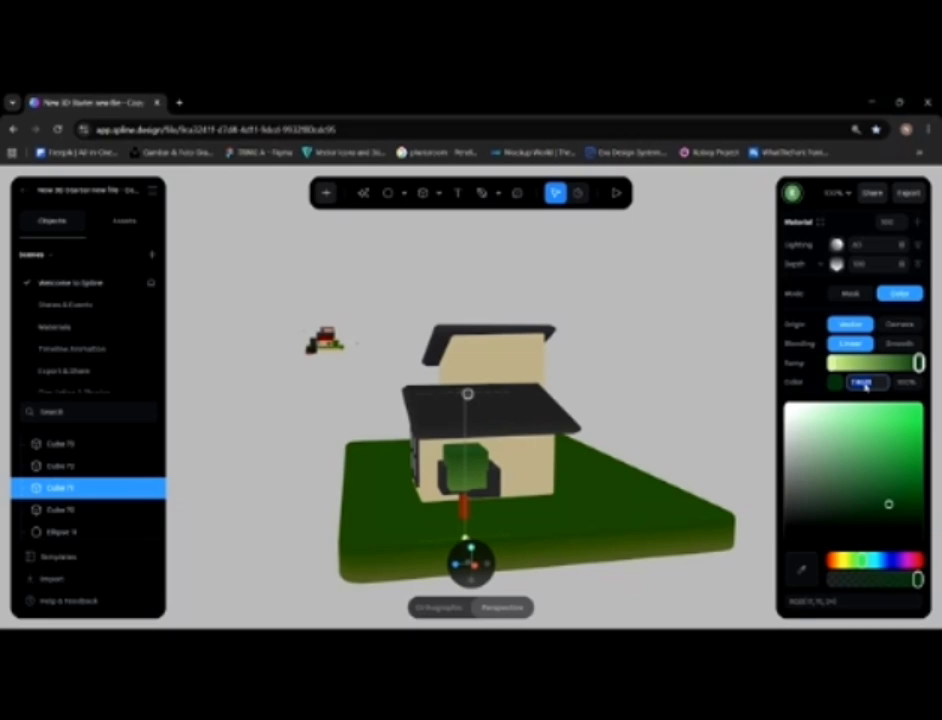
pyautogui.click(495, 488)
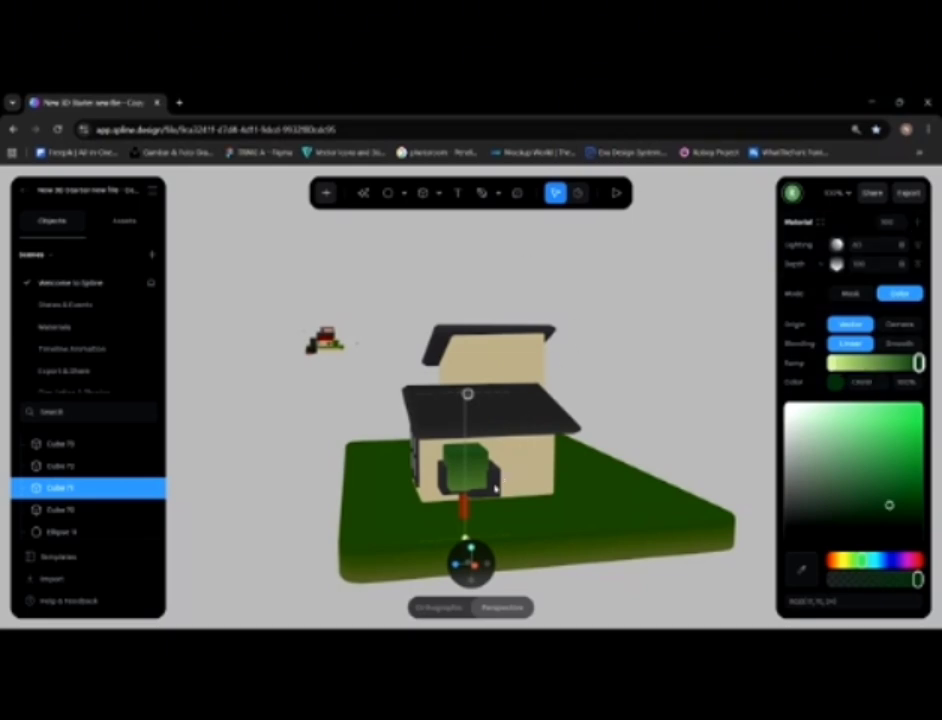
# Step: Delete the two smaller grey foliage cubes on either side of the large green one
pyautogui.click(468, 470)
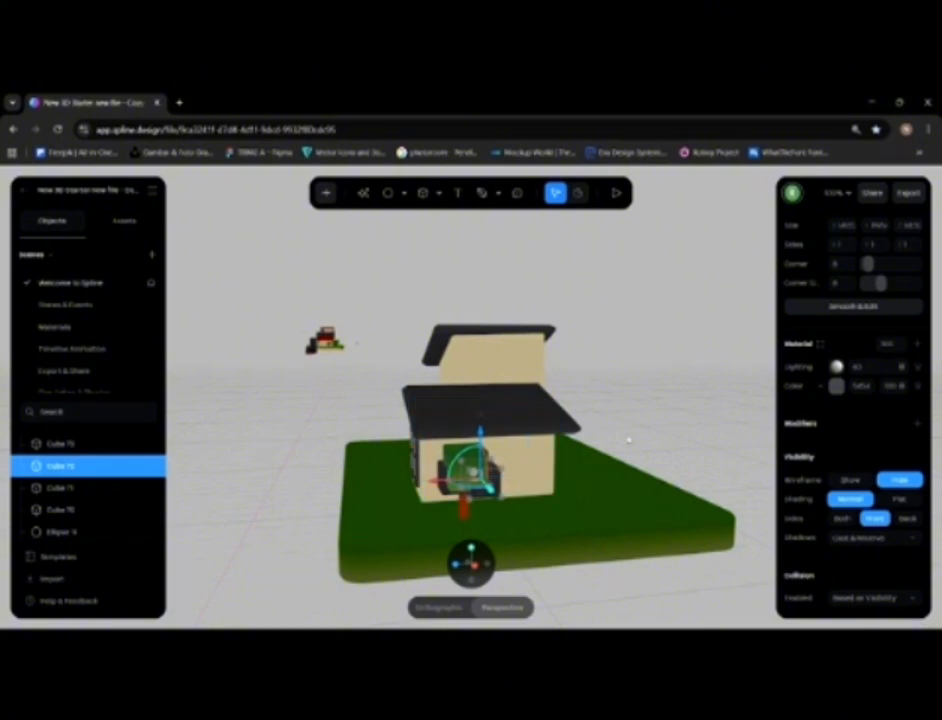
pyautogui.scroll(3, 627, 437)
pyautogui.keyDown('alt'); pyautogui.moveTo(627, 437); pyautogui.dragTo(601, 398); pyautogui.keyUp('alt')
pyautogui.scroll(-3, 601, 398)
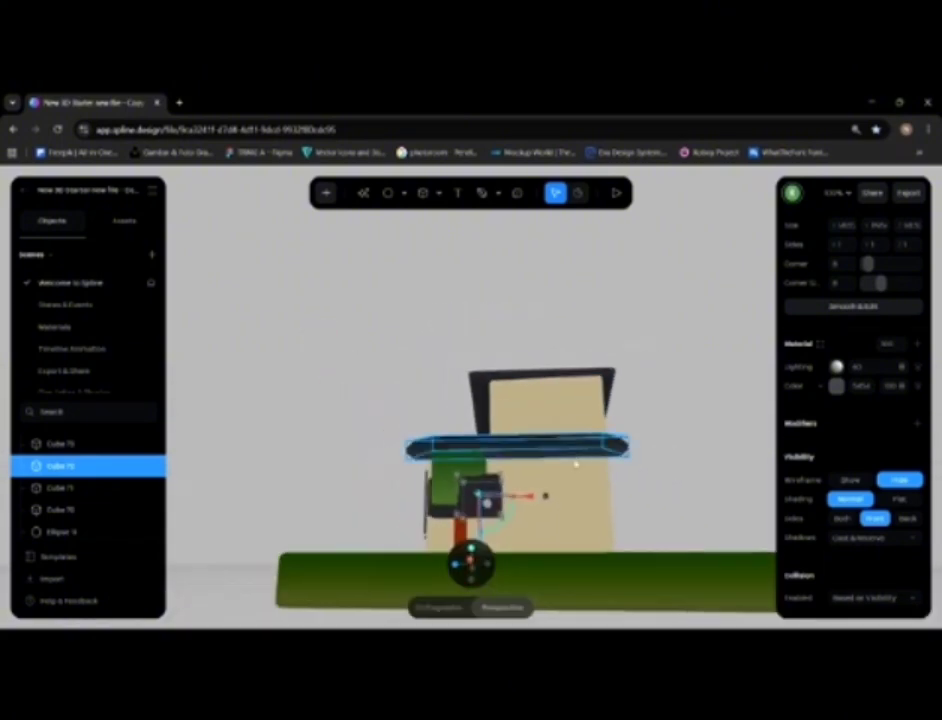
pyautogui.press('Delete')
pyautogui.click(439, 511)
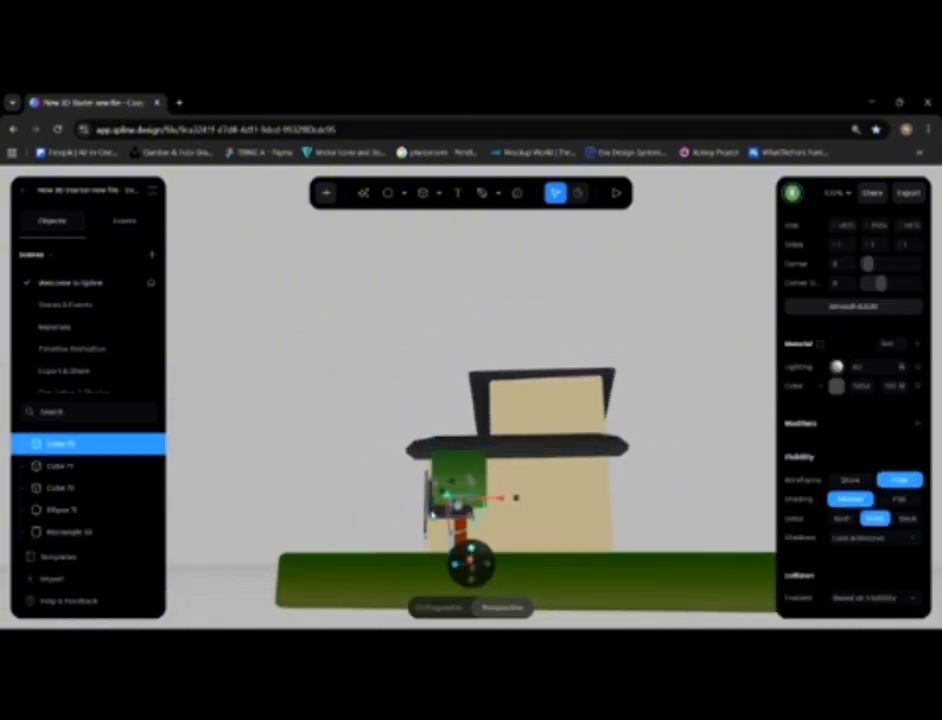
pyautogui.press('Delete')
# Step: Duplicate the large green foliage cube, lower the copy, shrink it and shift it to one side of the crown
pyautogui.click(452, 488)
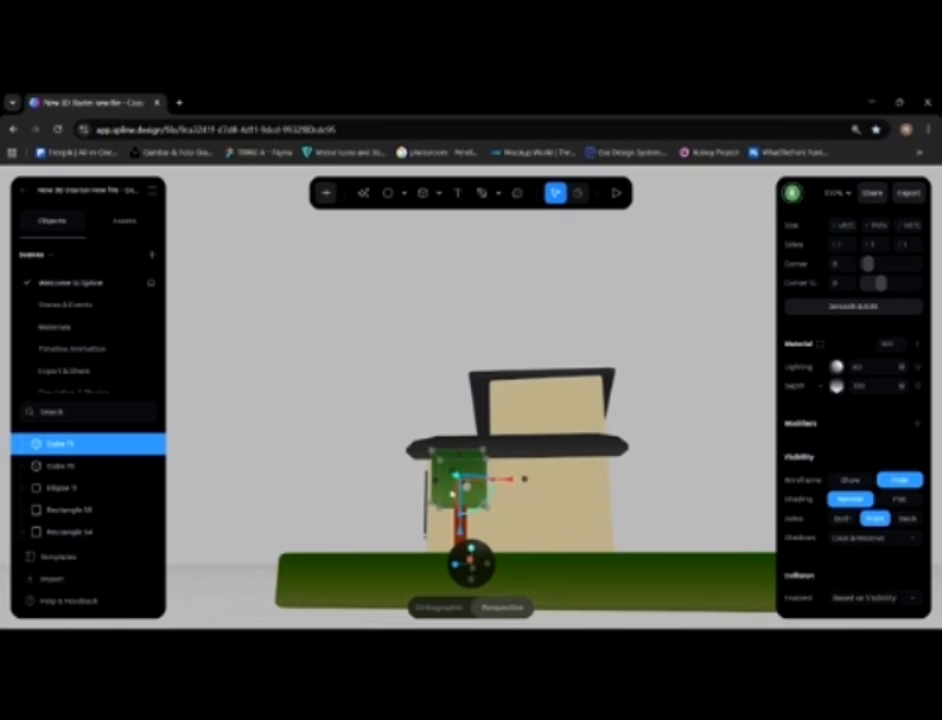
pyautogui.hotkey('ctrl', 'd')
pyautogui.moveTo(461, 532); pyautogui.dragTo(462, 547)
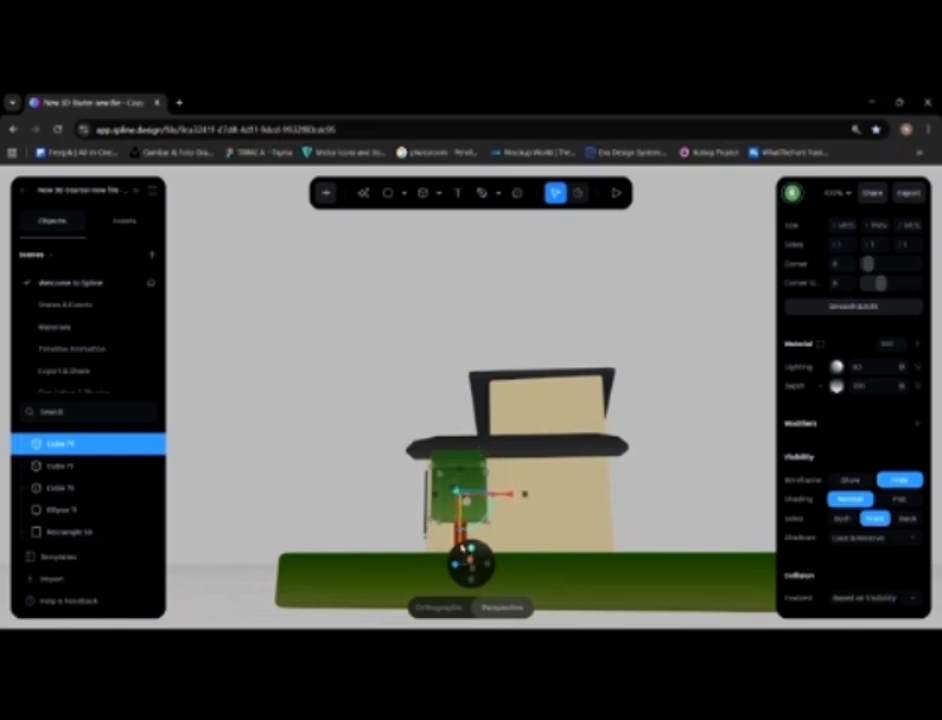
pyautogui.moveTo(506, 495)
pyautogui.mouseDown()
pyautogui.moveTo(524, 494)
pyautogui.moveTo(501, 496)
pyautogui.mouseUp()
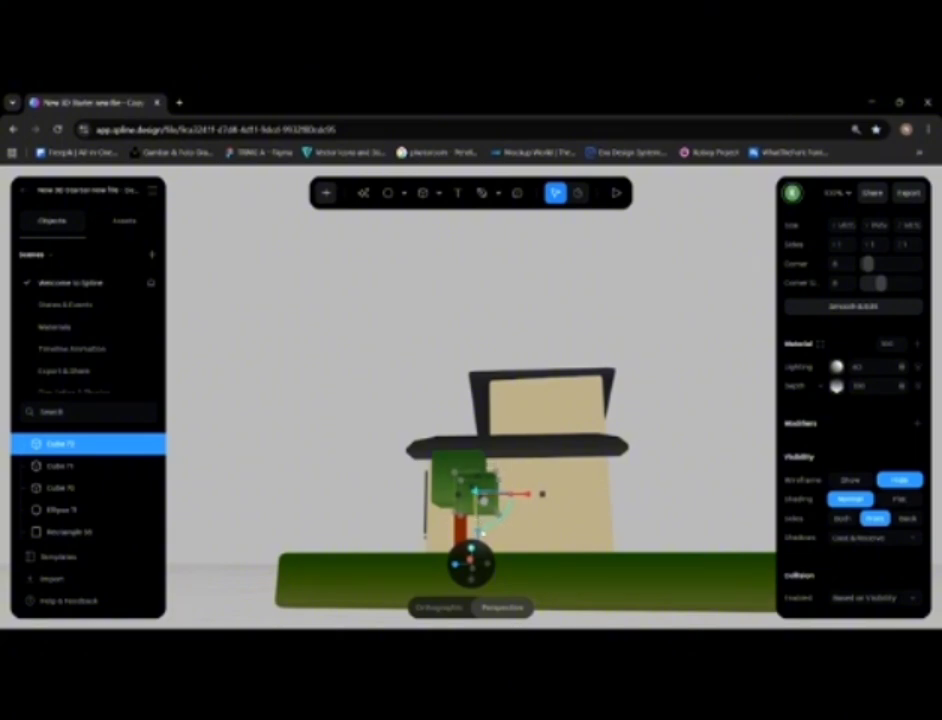
pyautogui.scroll(-2, 478, 522)
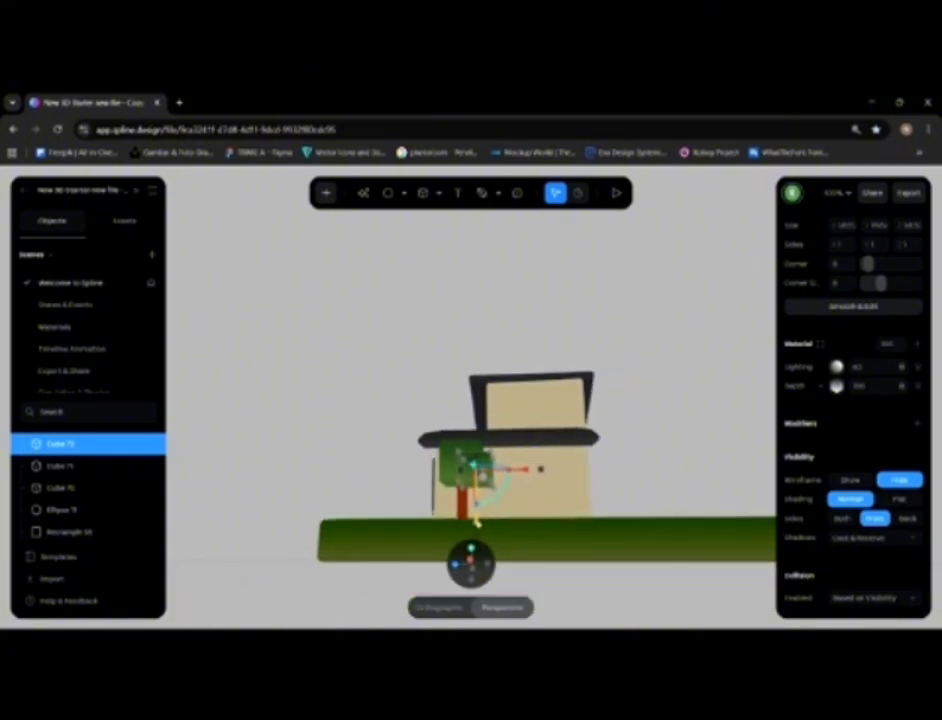
# Step: Reduce the smaller foliage cube's depth and move it off-centre along the large block's side
pyautogui.scroll(3, 552, 480)
pyautogui.keyDown('alt'); pyautogui.moveTo(557, 492); pyautogui.dragTo(563, 511); pyautogui.keyUp('alt')
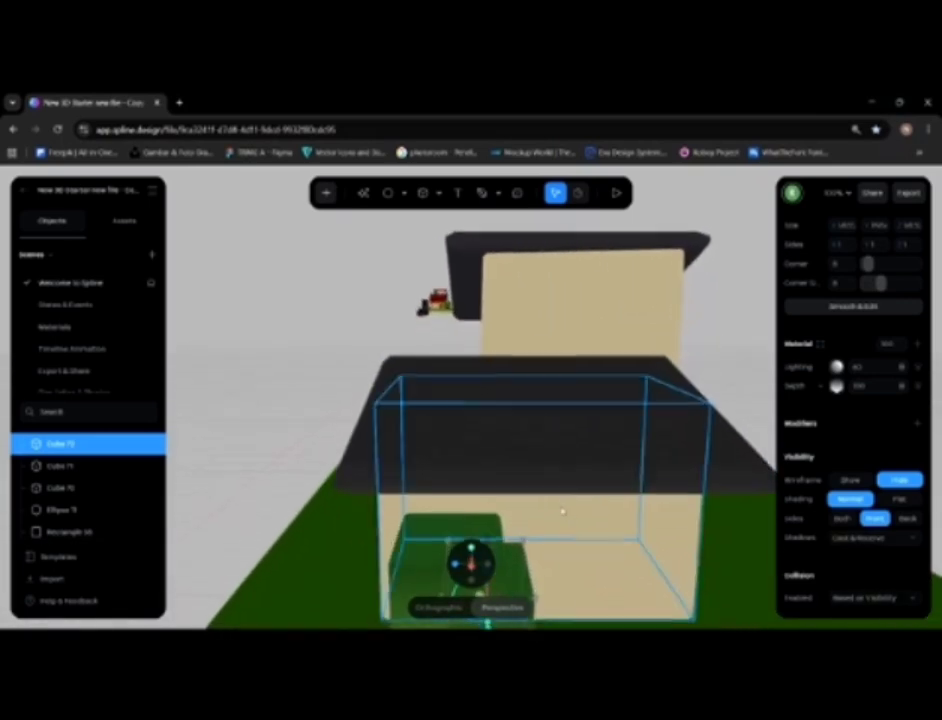
pyautogui.moveTo(547, 473); pyautogui.dragTo(545, 447, button='middle')
pyautogui.scroll(8, 544, 447)
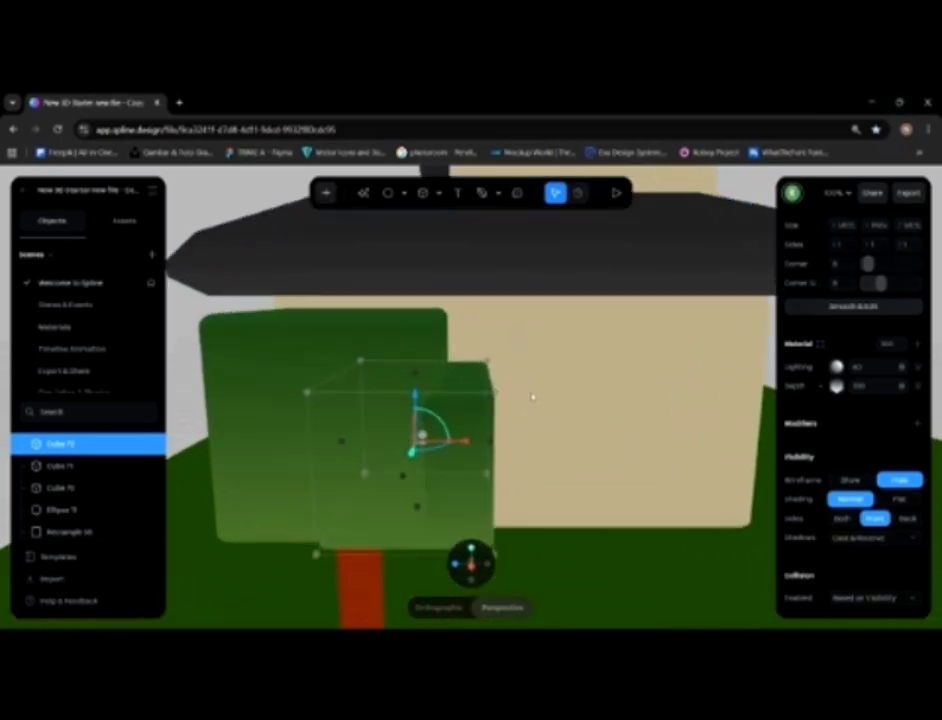
pyautogui.keyDown('alt'); pyautogui.moveTo(544, 398); pyautogui.dragTo(464, 391); pyautogui.keyUp('alt')
pyautogui.scroll(-1, 466, 392)
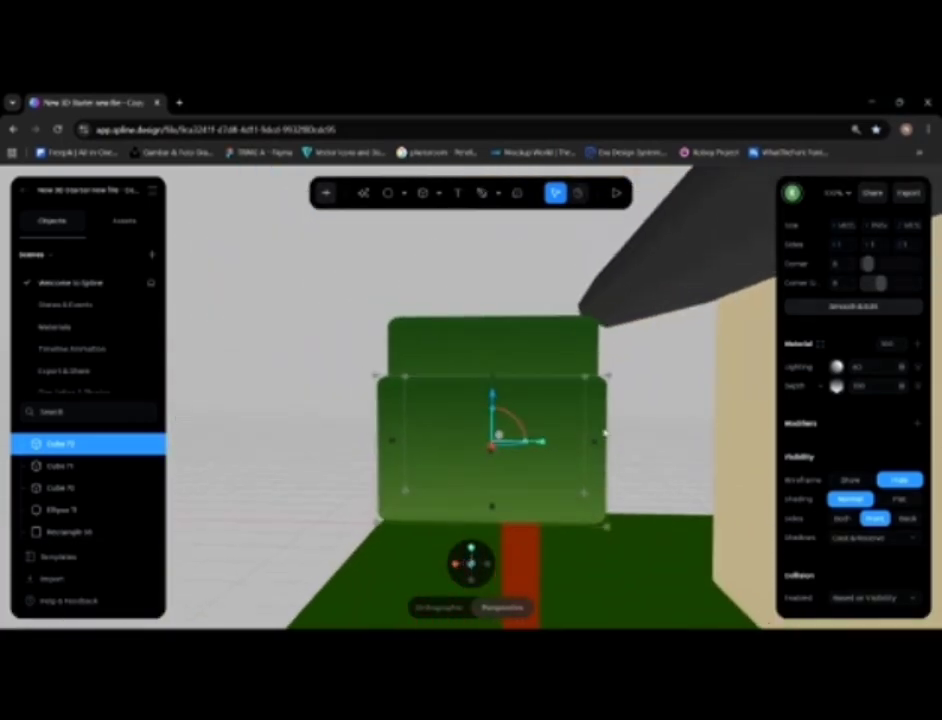
pyautogui.moveTo(526, 444); pyautogui.dragTo(465, 443)
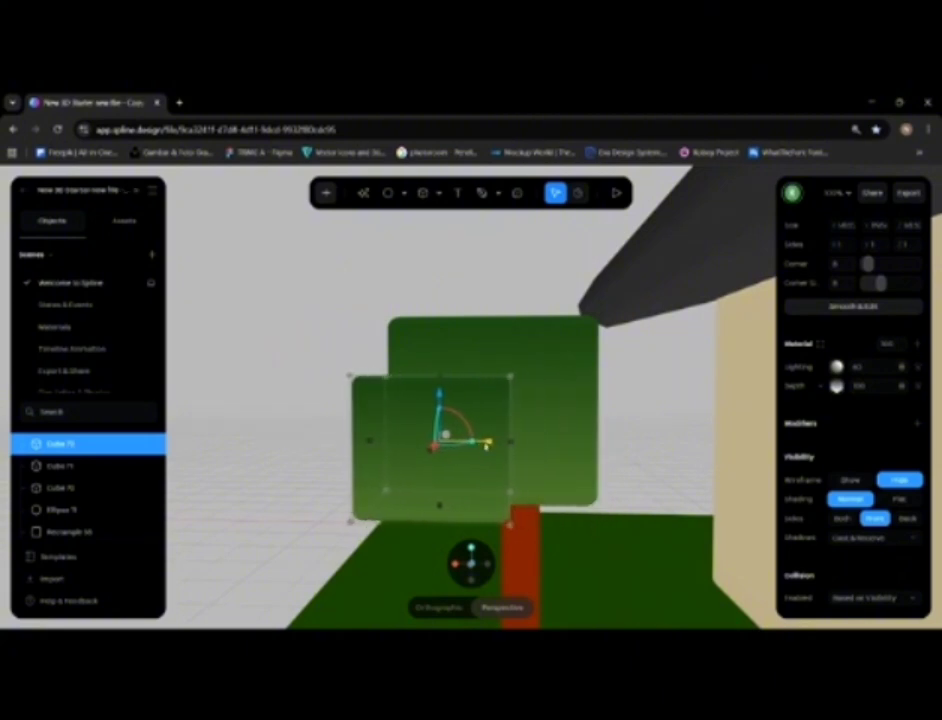
# Step: Duplicate the smaller green foliage cube and place the copy on the opposite side of the crown
pyautogui.click(323, 406)
pyautogui.keyDown('alt'); pyautogui.moveTo(322, 406); pyautogui.dragTo(393, 402); pyautogui.keyUp('alt')
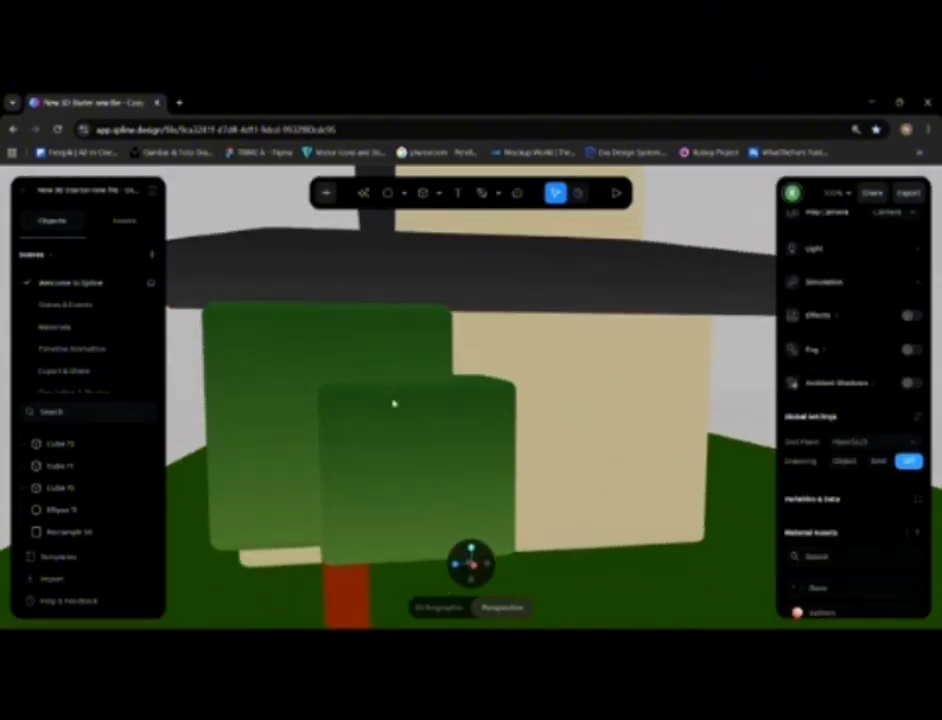
pyautogui.scroll(-3, 393, 402)
pyautogui.click(431, 429)
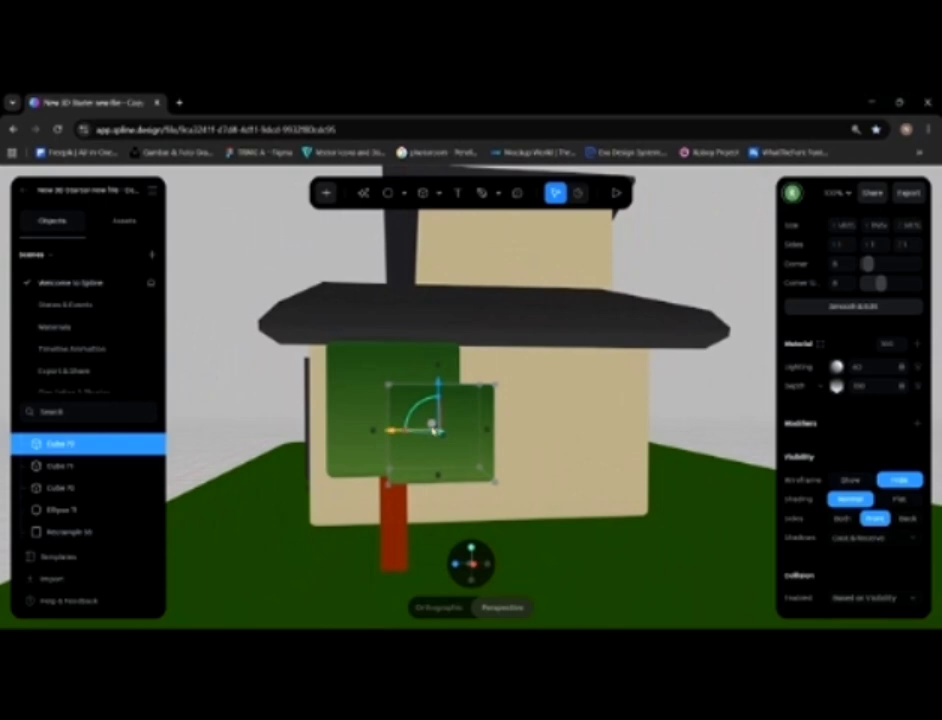
pyautogui.moveTo(389, 430)
pyautogui.mouseDown()
pyautogui.moveTo(287, 434)
pyautogui.moveTo(385, 436)
pyautogui.mouseUp()
pyautogui.moveTo(536, 456); pyautogui.dragTo(415, 456)
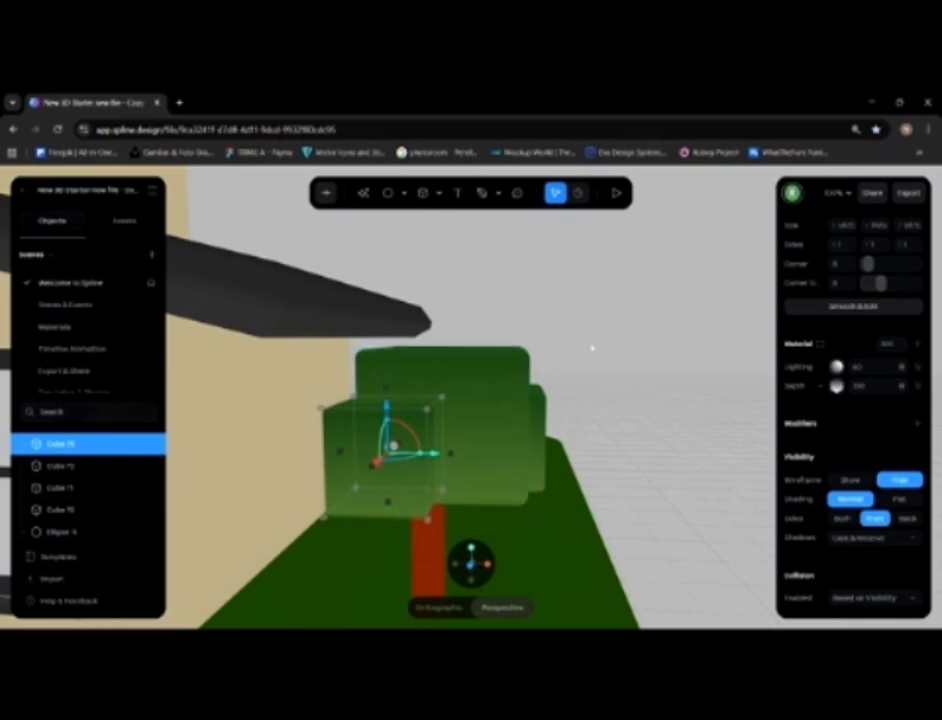
# Step: Group the trunk and the three foliage cubes, and rename the group pohon
pyautogui.click(585, 374)
pyautogui.scroll(-10, 530, 389)
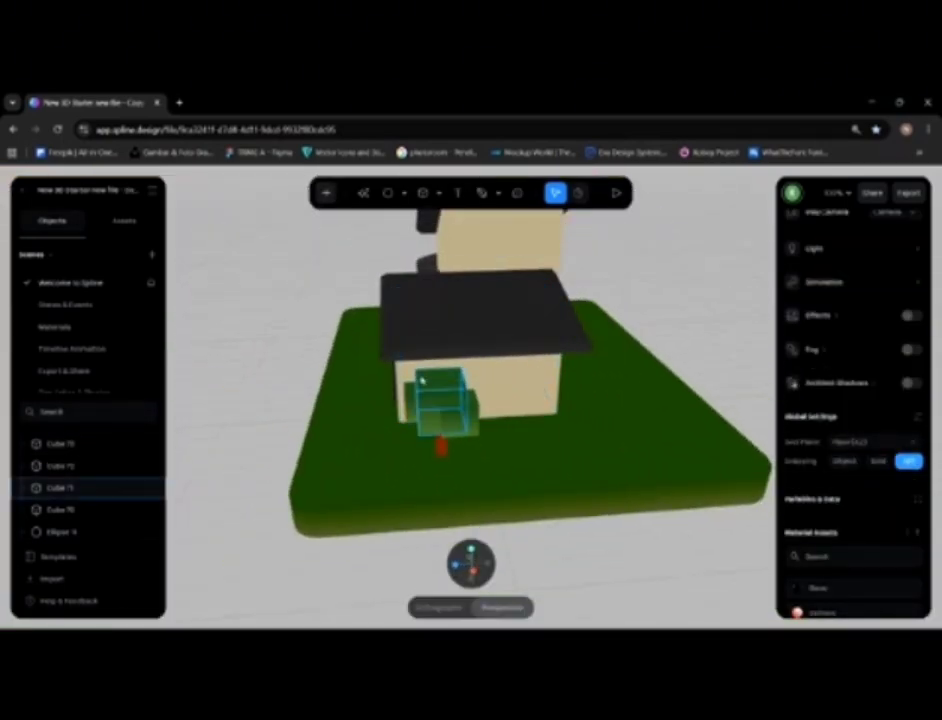
pyautogui.moveTo(422, 381)
pyautogui.keyDown('alt'); pyautogui.mouseDown()
pyautogui.moveTo(431, 371)
pyautogui.moveTo(412, 362)
pyautogui.mouseUp(); pyautogui.keyUp('alt')
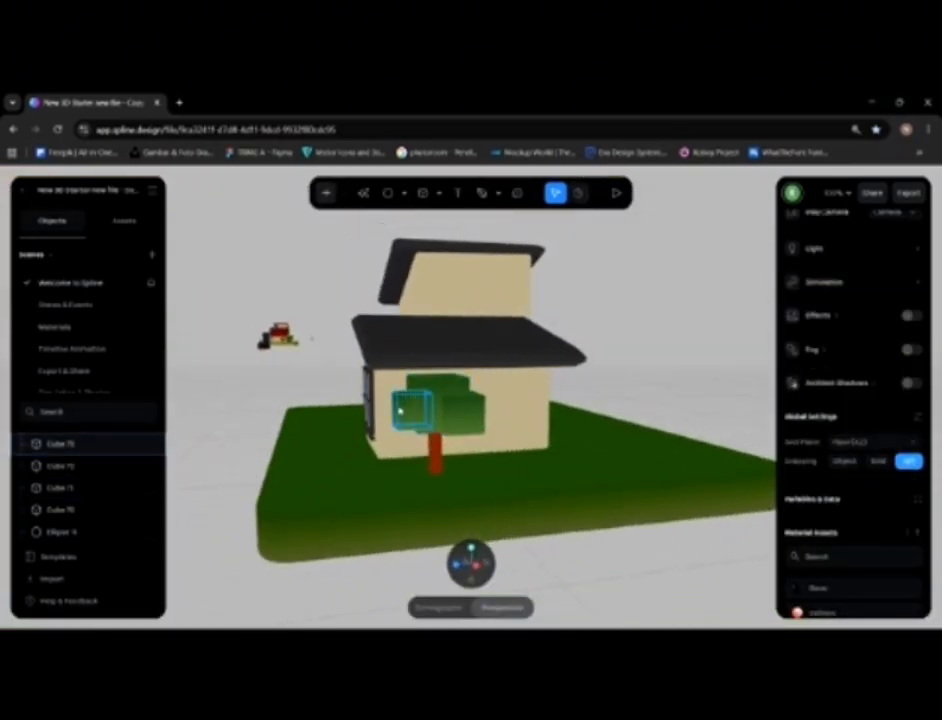
pyautogui.click(400, 408)
pyautogui.keyDown('shift'); pyautogui.click(462, 405); pyautogui.keyUp('shift')
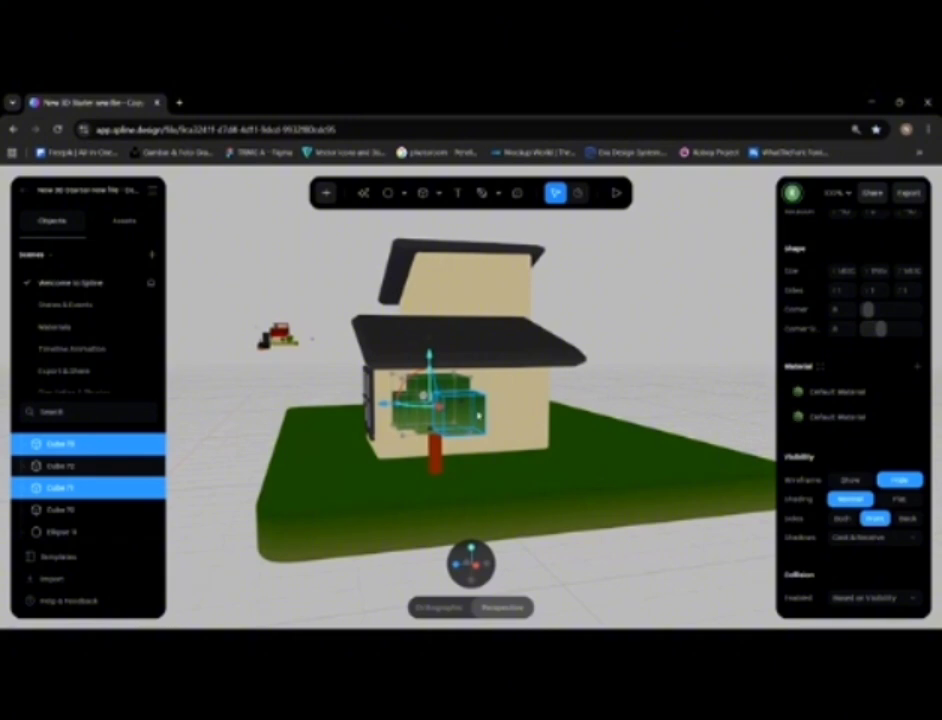
pyautogui.keyDown('shift'); pyautogui.click(435, 458); pyautogui.keyUp('shift')
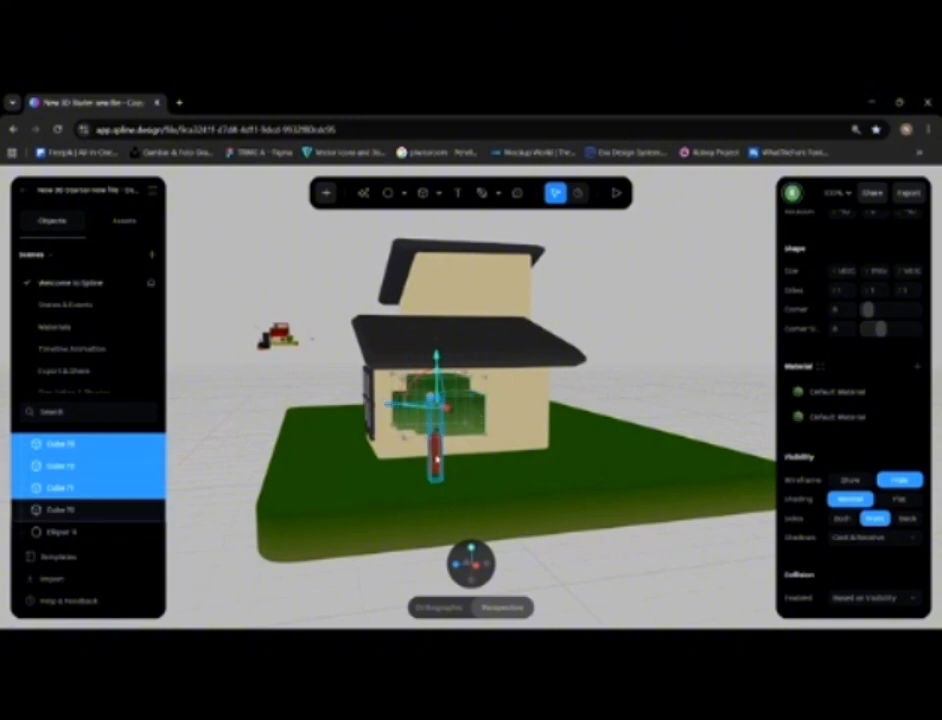
pyautogui.keyDown('shift'); pyautogui.click(440, 385); pyautogui.keyUp('shift')
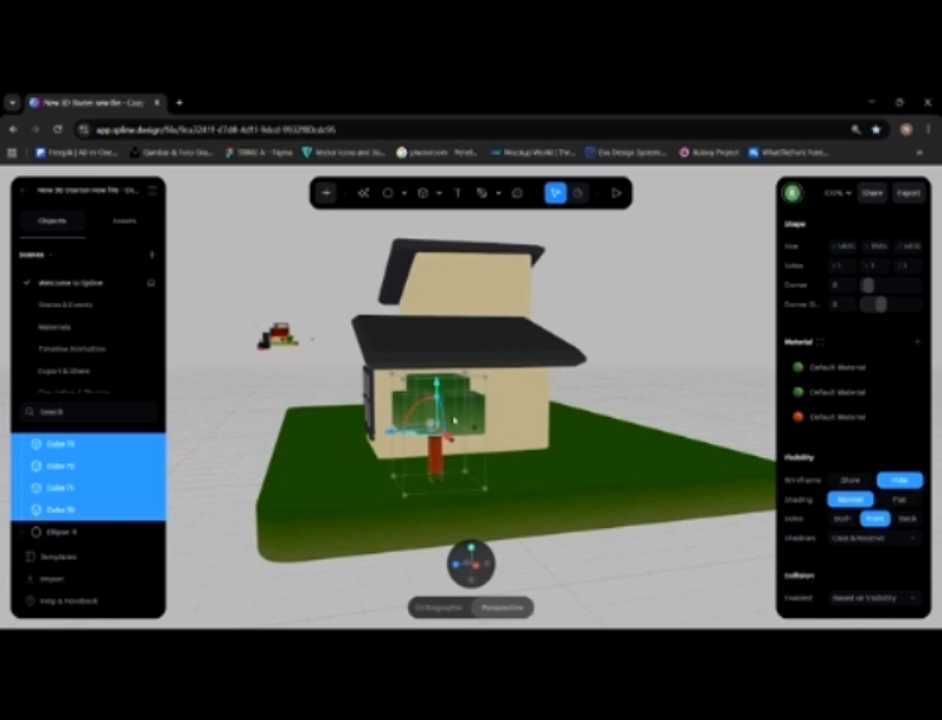
pyautogui.hotkey('ctrl', 'g')
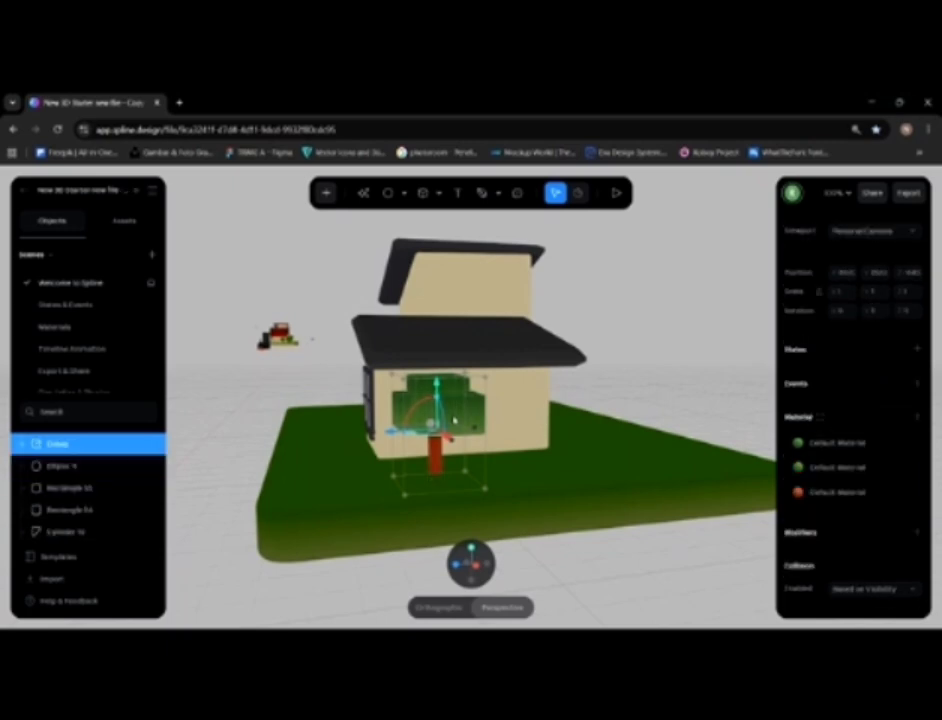
pyautogui.doubleClick(102, 448)
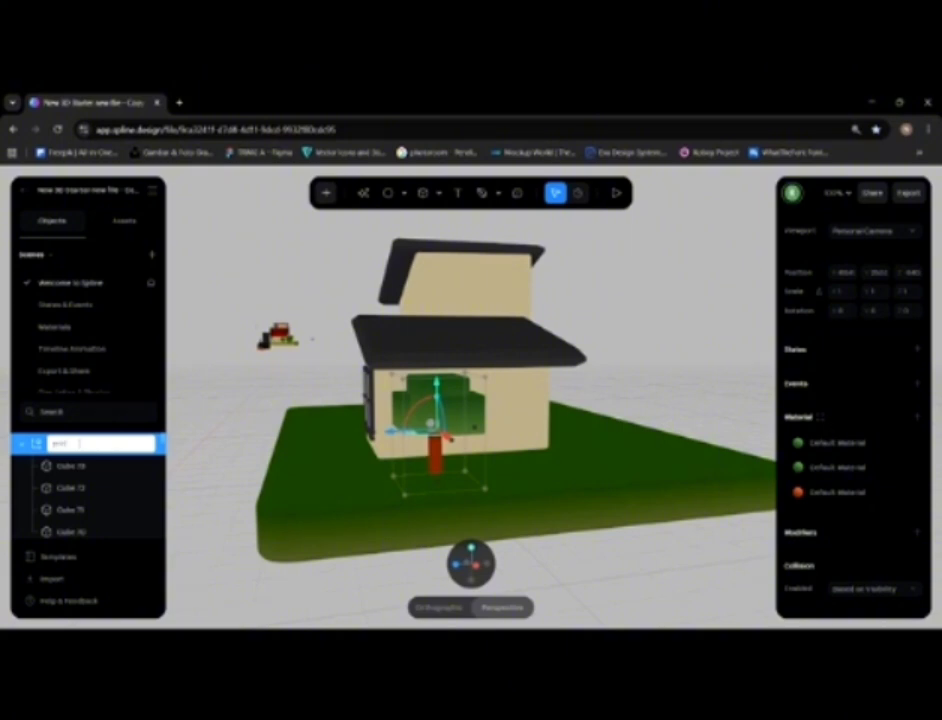
pyautogui.press('Return')
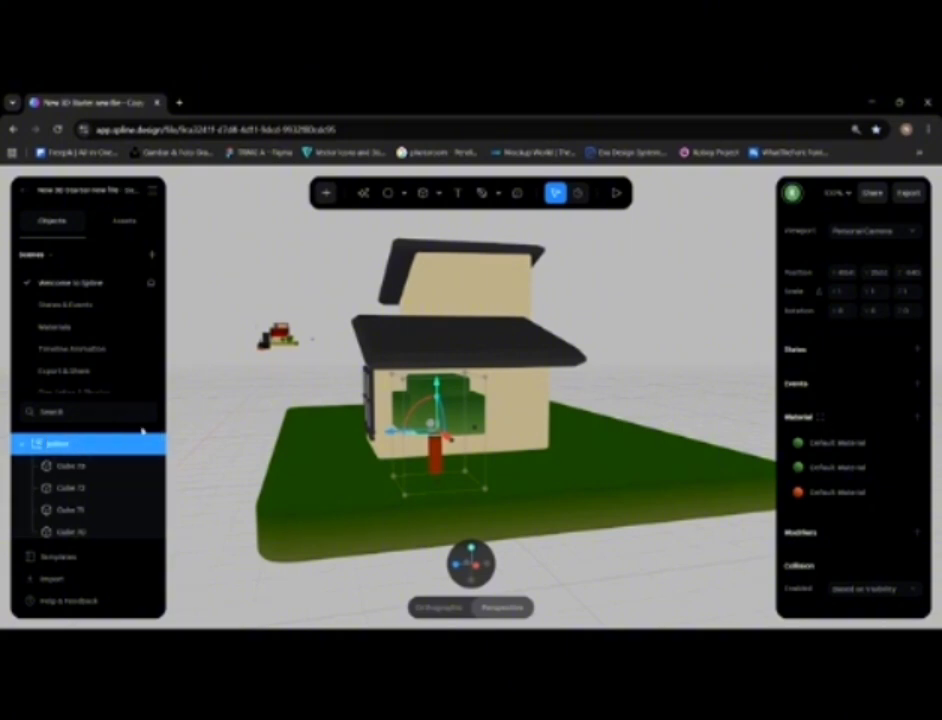
# Step: Duplicate the pohon group, move the copy behind the first tree on the lawn and scale it up
pyautogui.hotkey('ctrl', 'd')
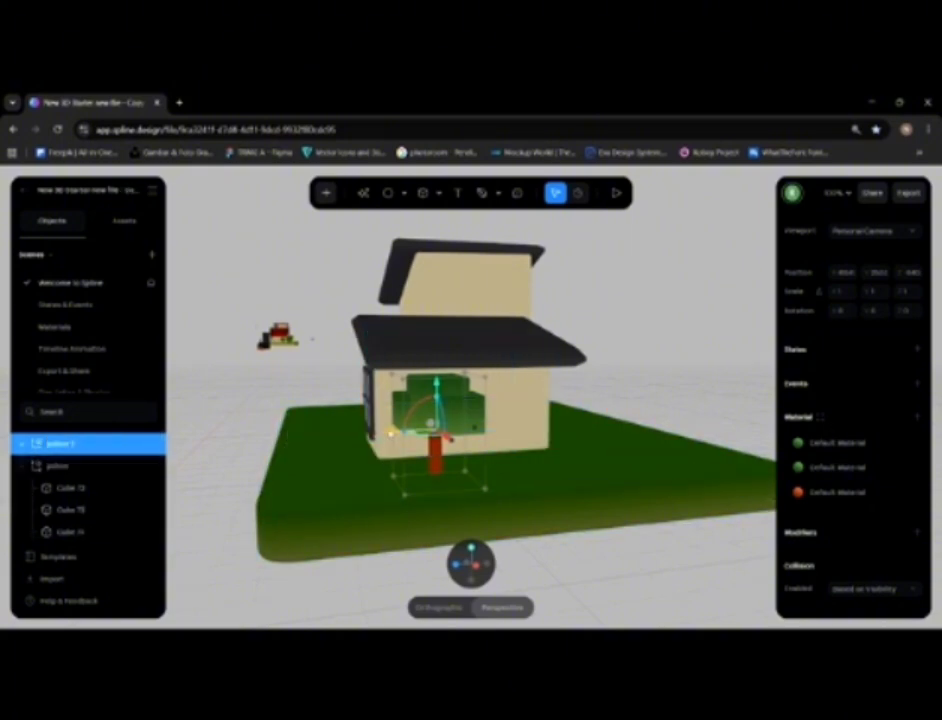
pyautogui.moveTo(399, 433); pyautogui.dragTo(525, 443)
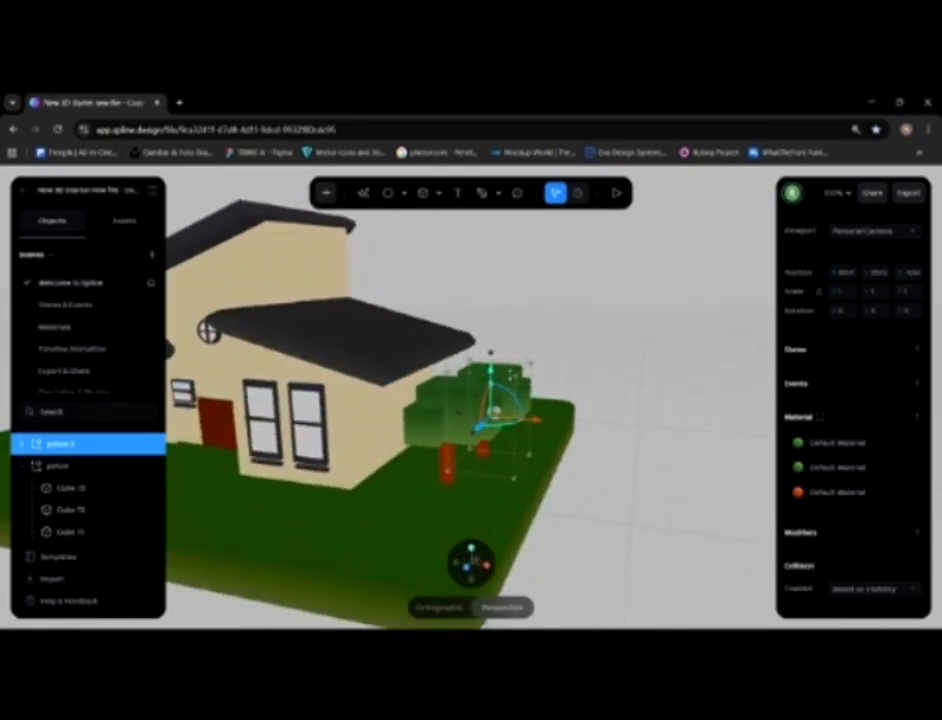
pyautogui.keyDown('shift'); pyautogui.moveTo(517, 377); pyautogui.dragTo(544, 331); pyautogui.keyUp('shift')
pyautogui.click(635, 326)
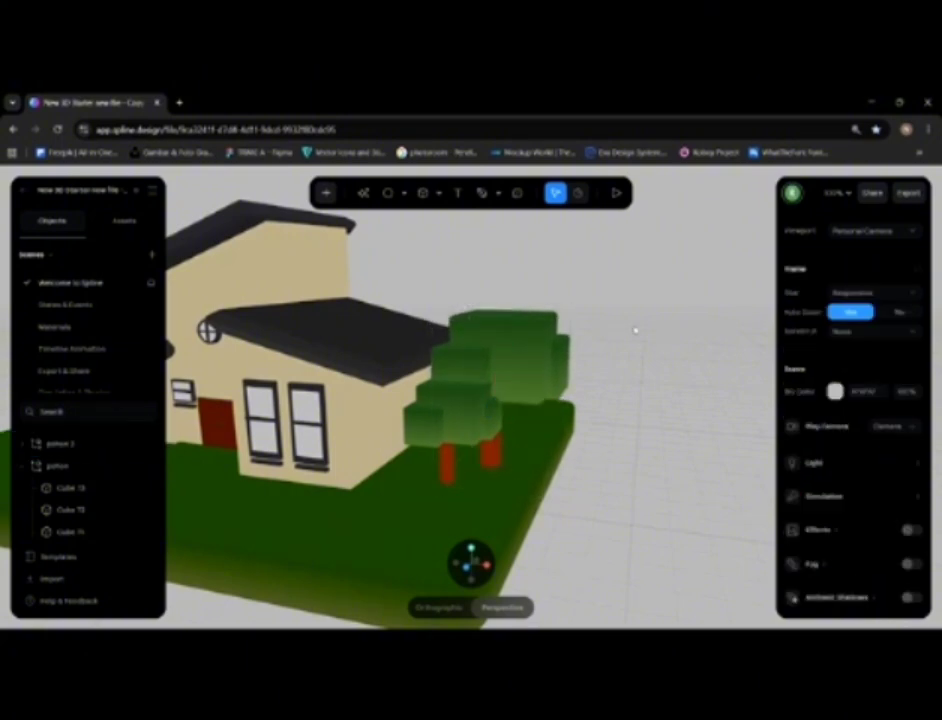
pyautogui.keyDown('alt'); pyautogui.moveTo(635, 326); pyautogui.dragTo(592, 416); pyautogui.keyUp('alt')
pyautogui.scroll(-3, 624, 372)
pyautogui.scroll(5, 585, 418)
pyautogui.scroll(-3, 540, 395)
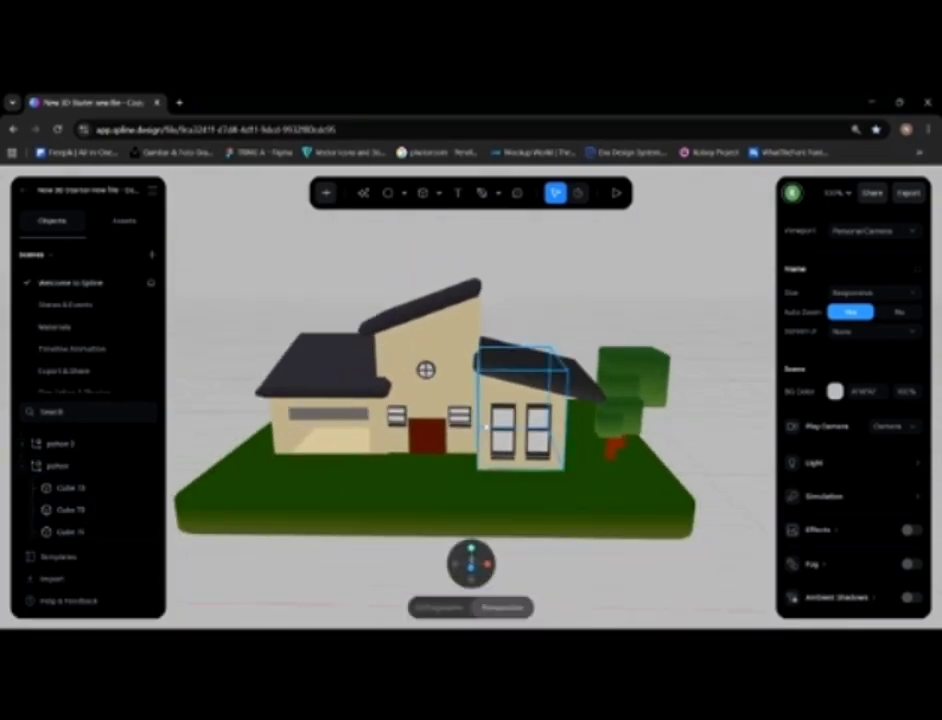